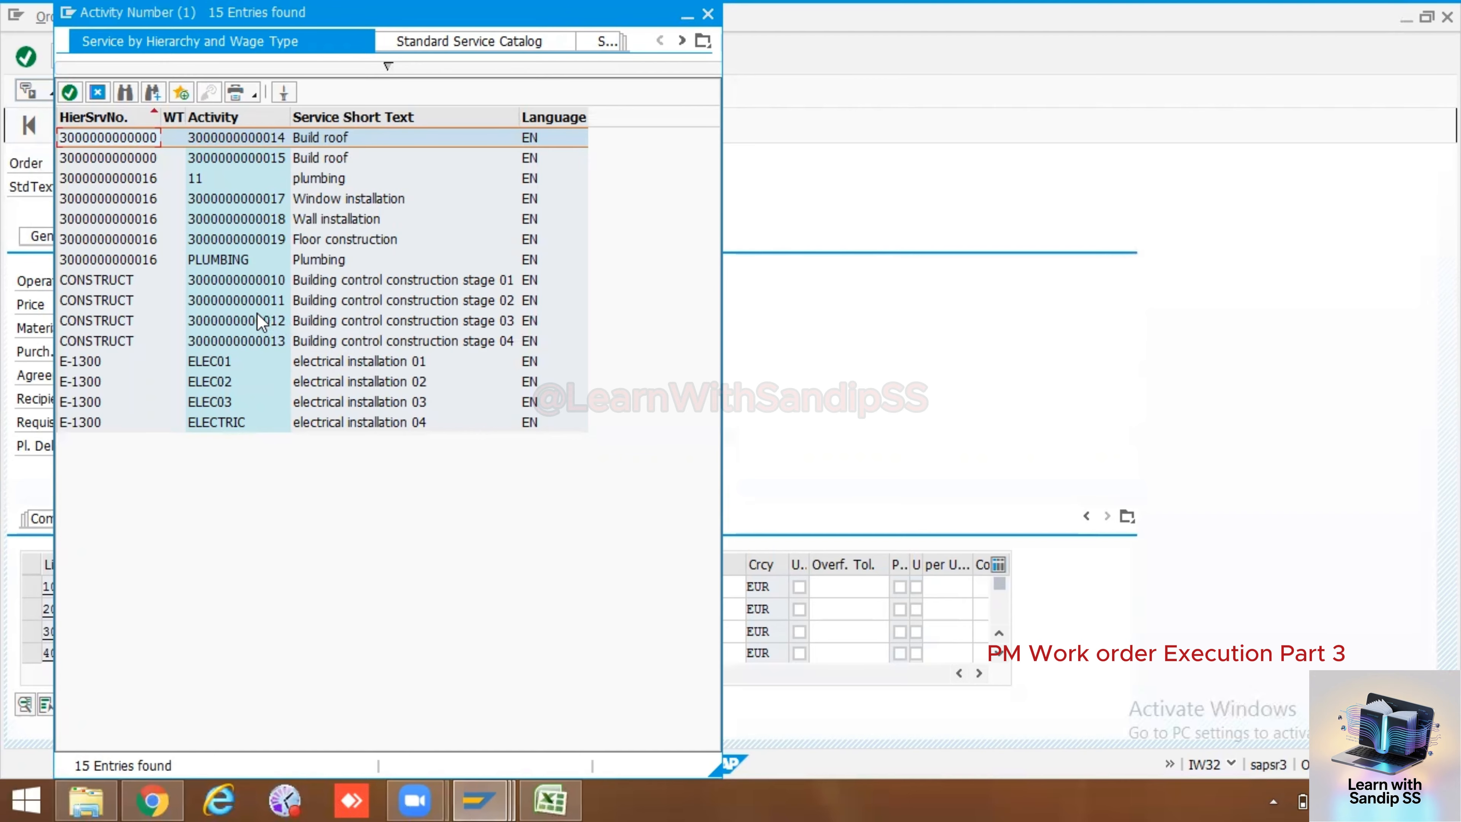
# - Enter service ELECTRIC with a quantity of 10 in service line 10 of Third Party Operation 1
pyautogui.doubleClick(85, 421)
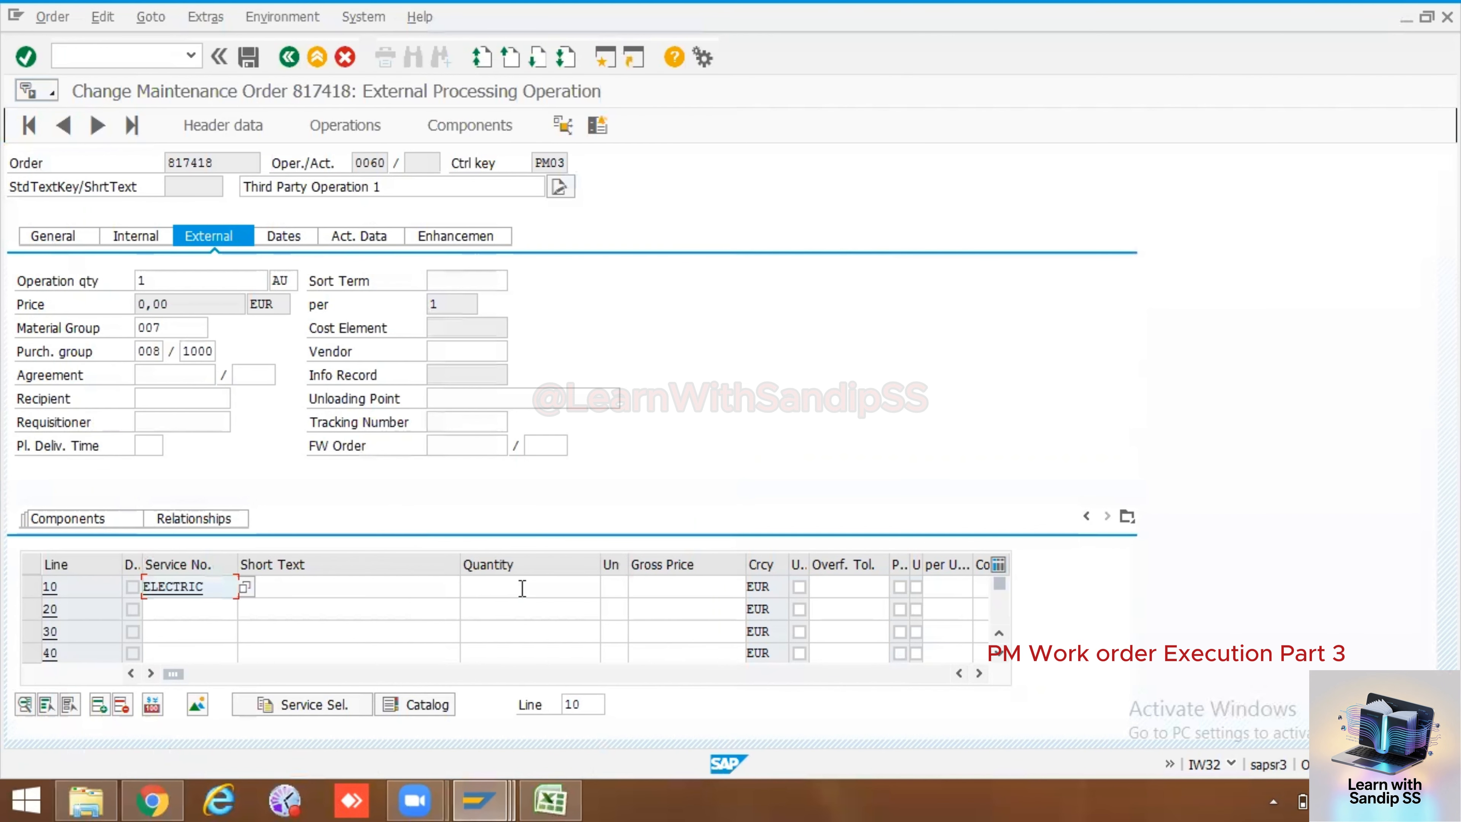
pyautogui.click(522, 588)
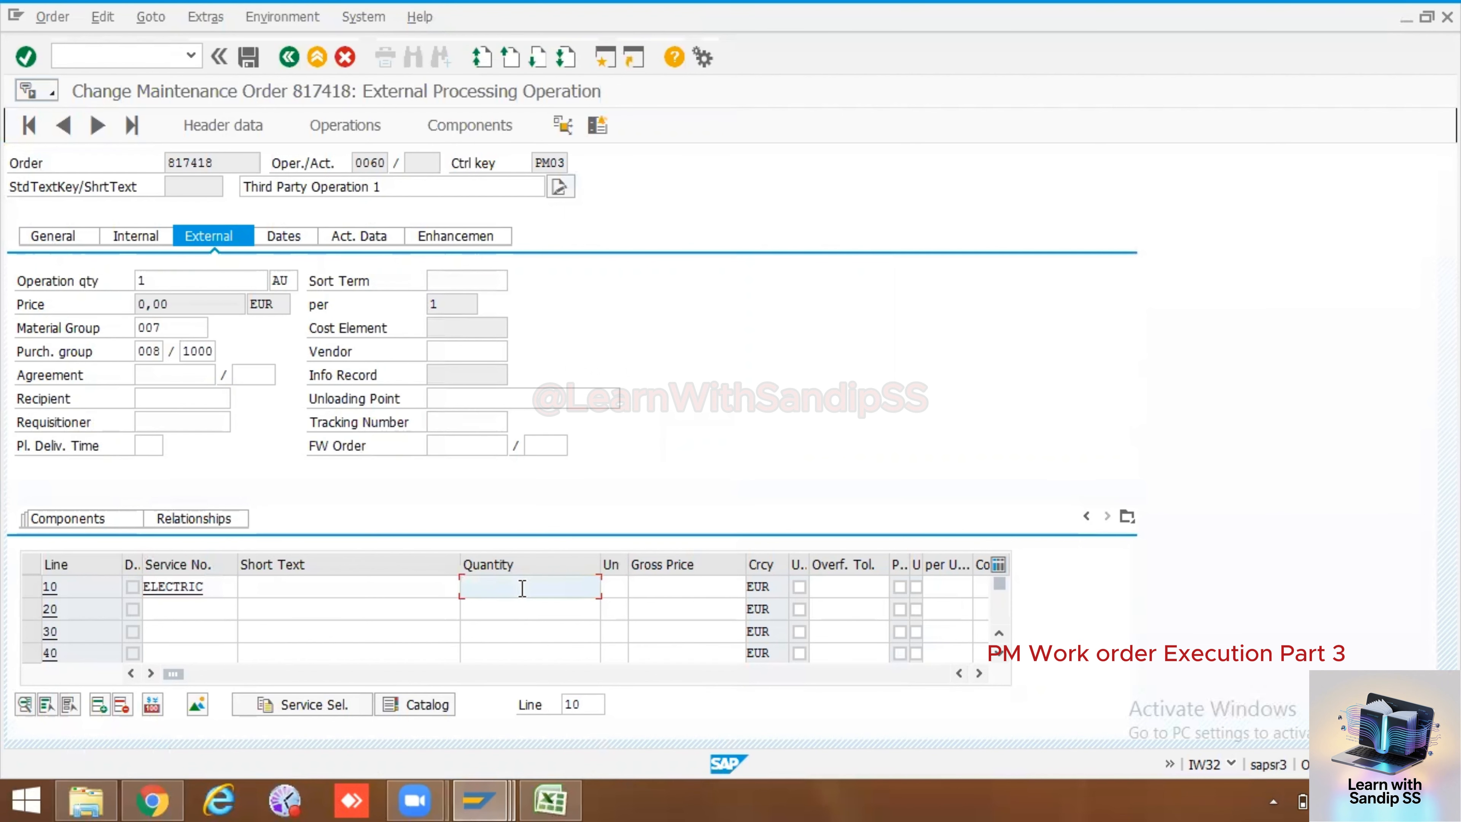
pyautogui.press('Return')
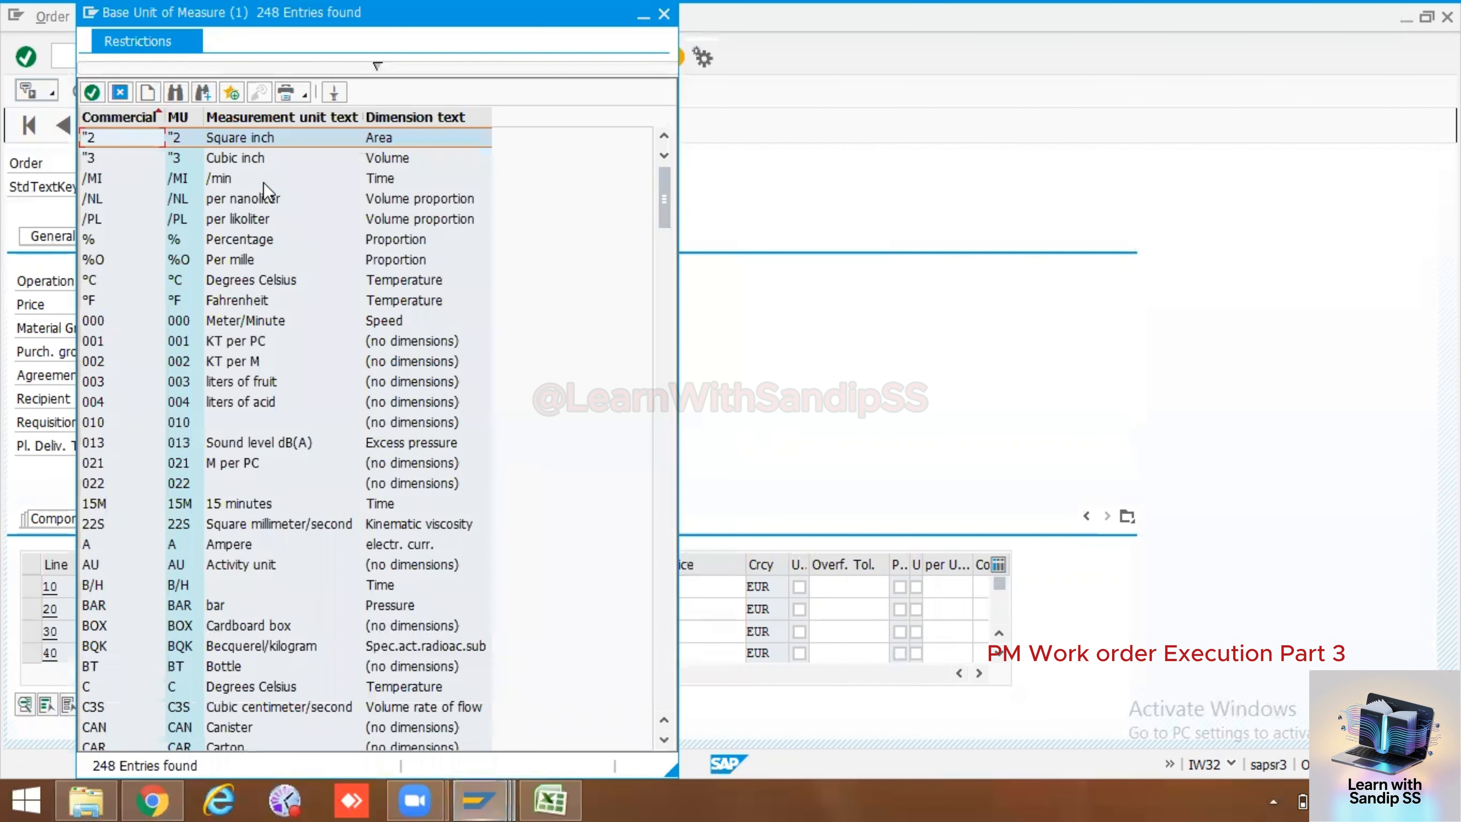
# - Choose H (Hour) from the base unit of measure list as the unit for service line 10
pyautogui.scroll(-20, 106, 635)
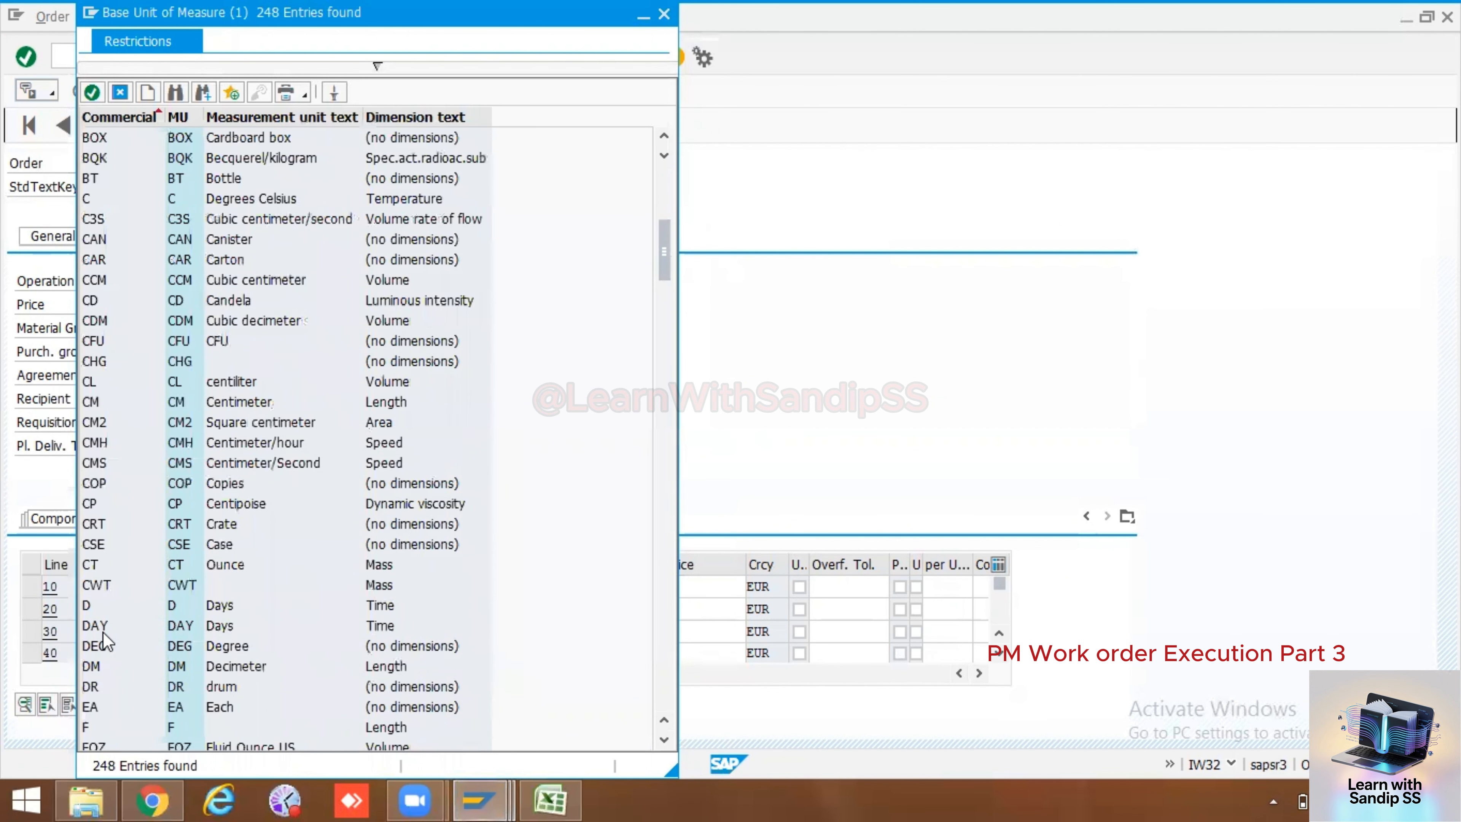
pyautogui.scroll(-15, 106, 639)
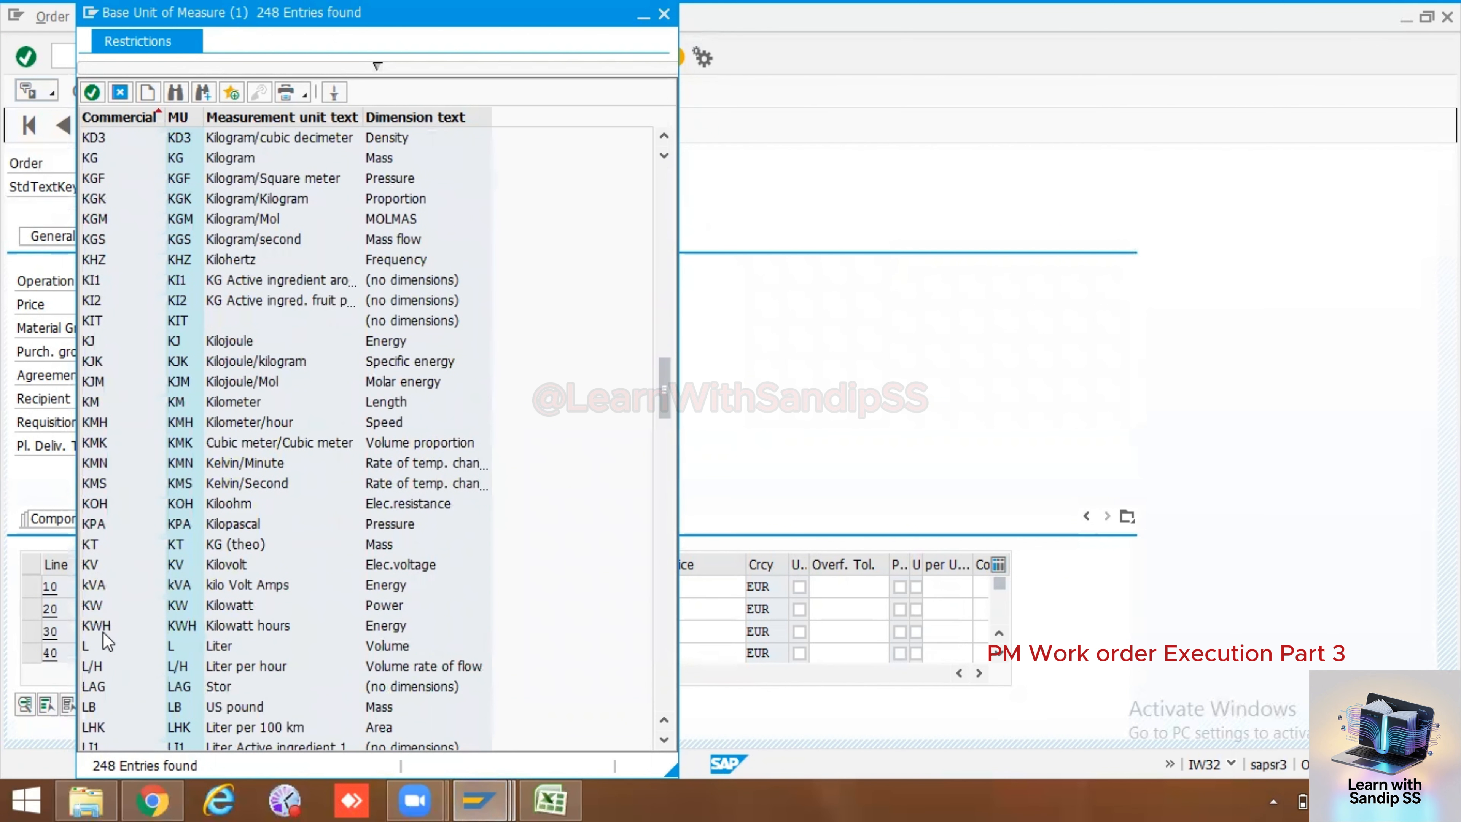
pyautogui.scroll(-20, 105, 640)
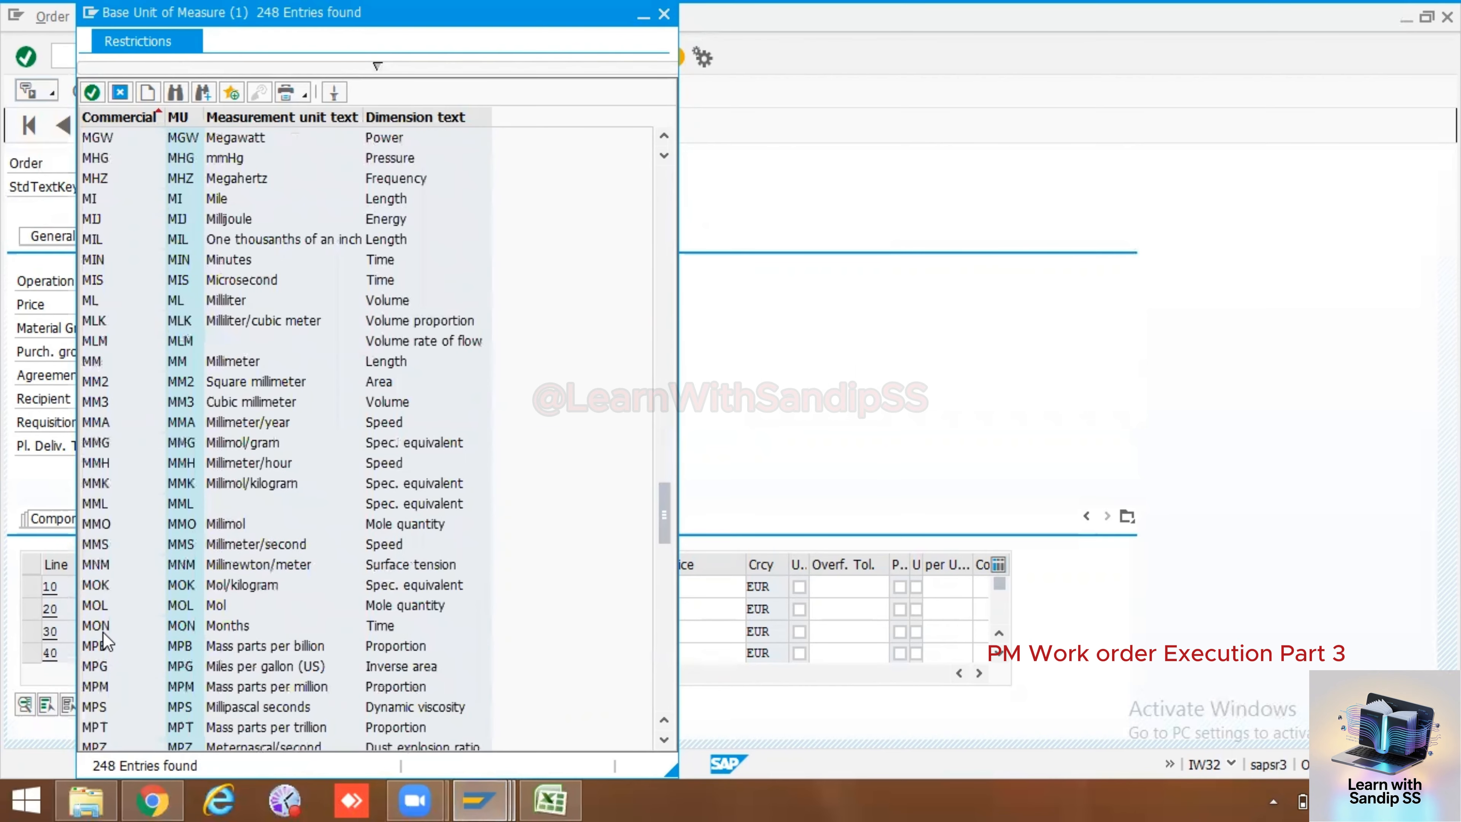
pyautogui.scroll(-10, 104, 632)
pyautogui.scroll(20, 103, 631)
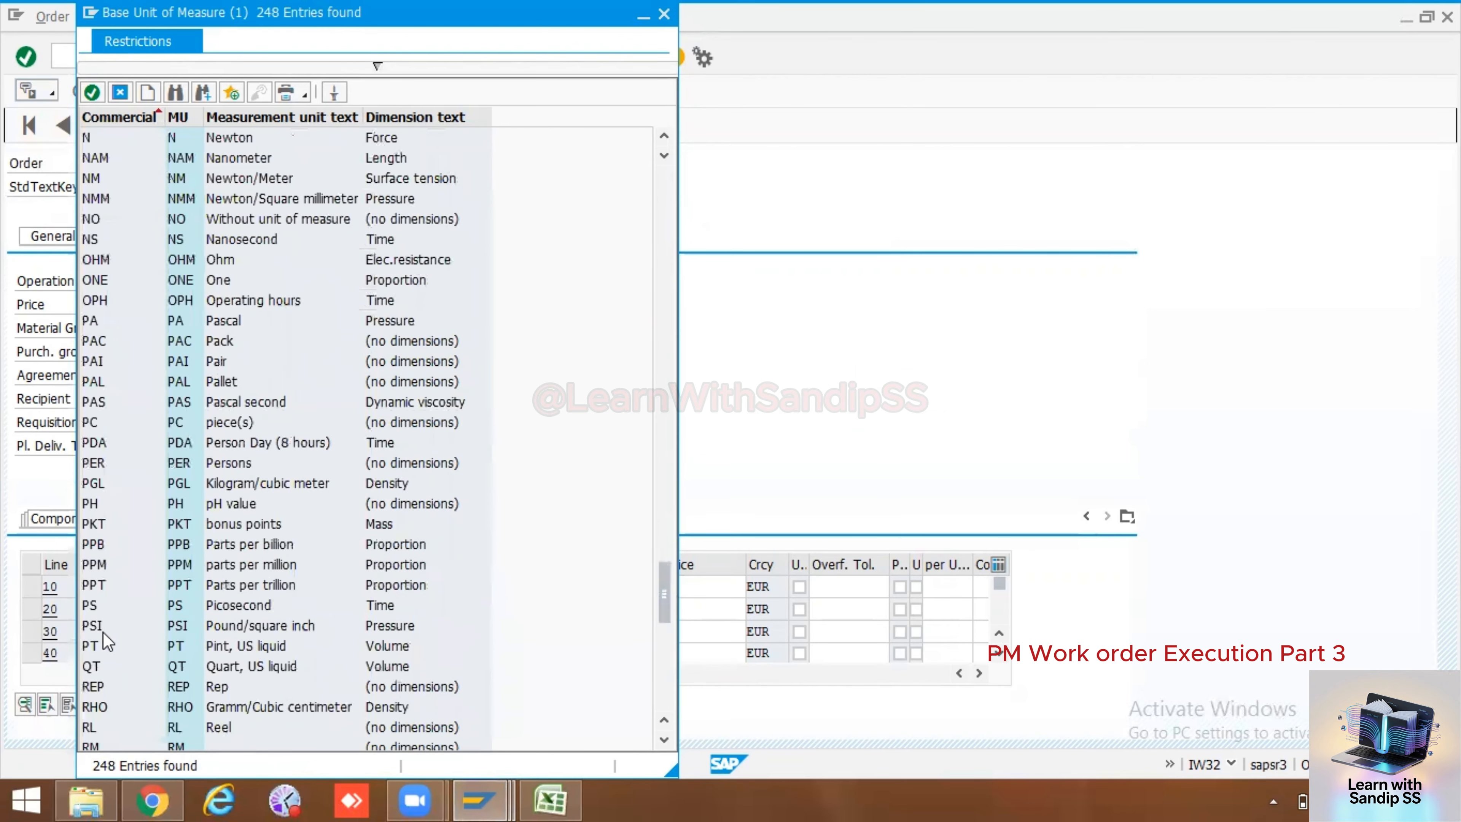
pyautogui.scroll(20, 103, 631)
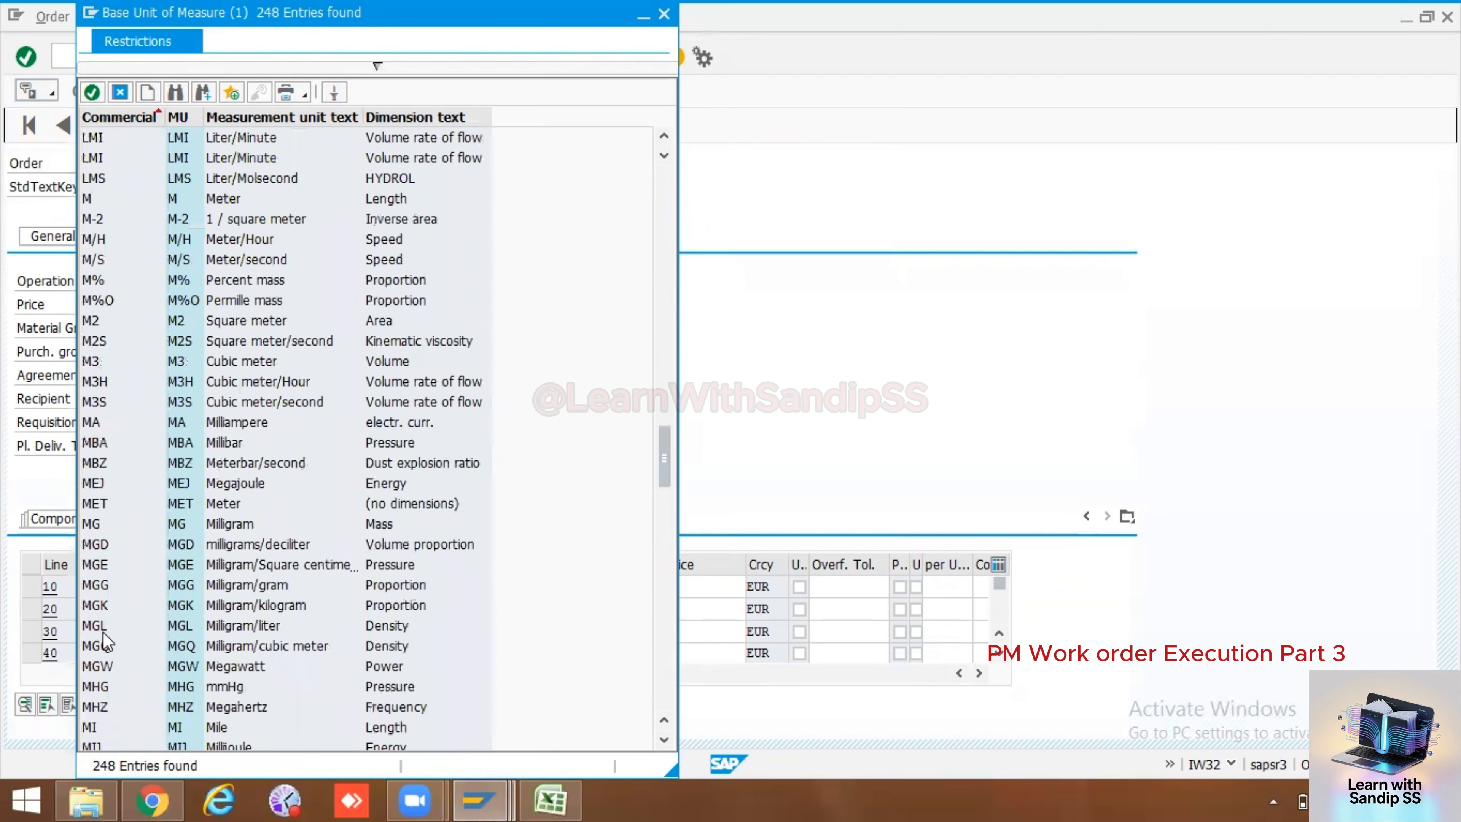
pyautogui.scroll(20, 103, 631)
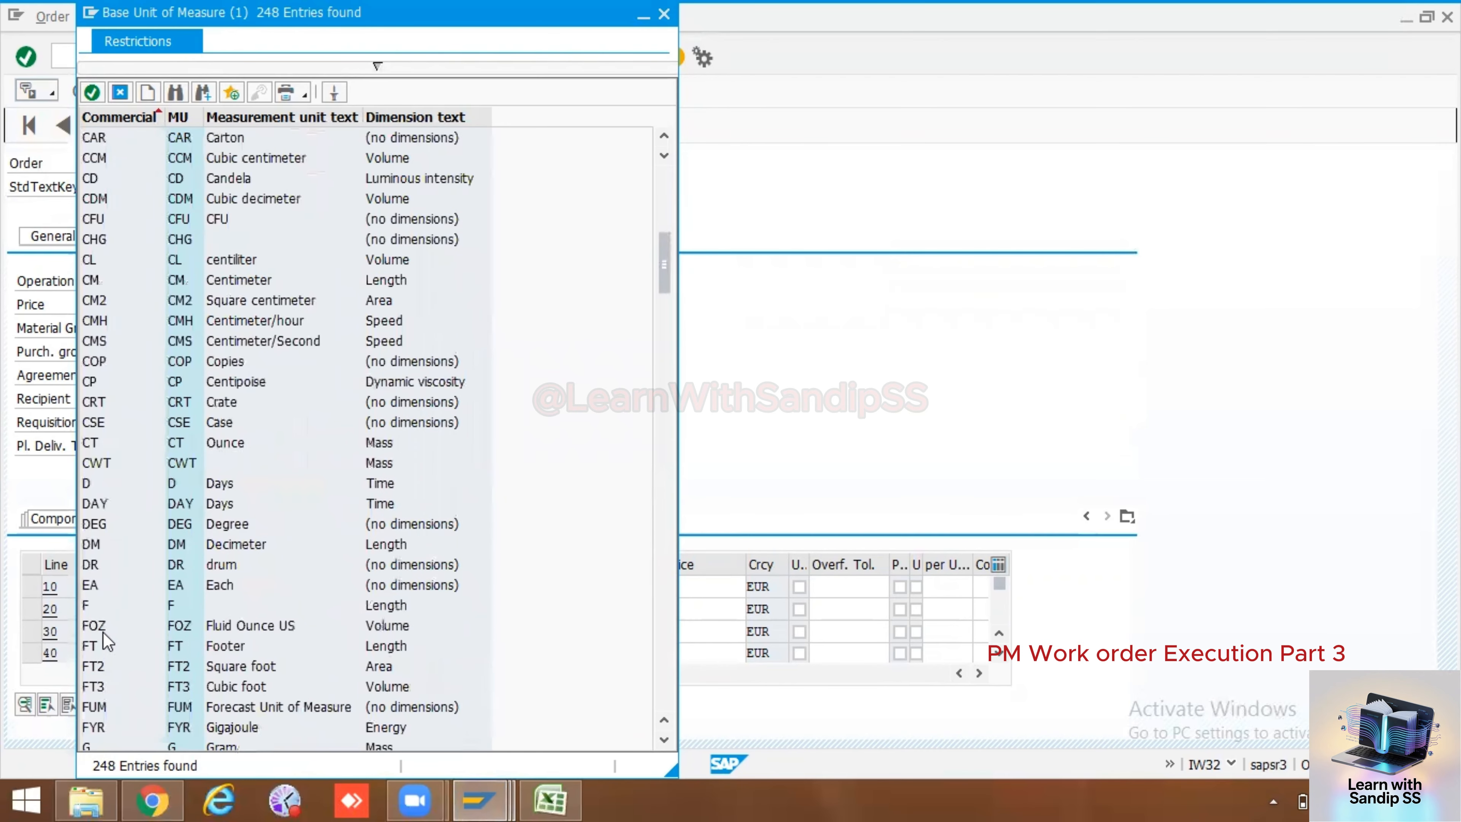
pyautogui.scroll(-20, 103, 631)
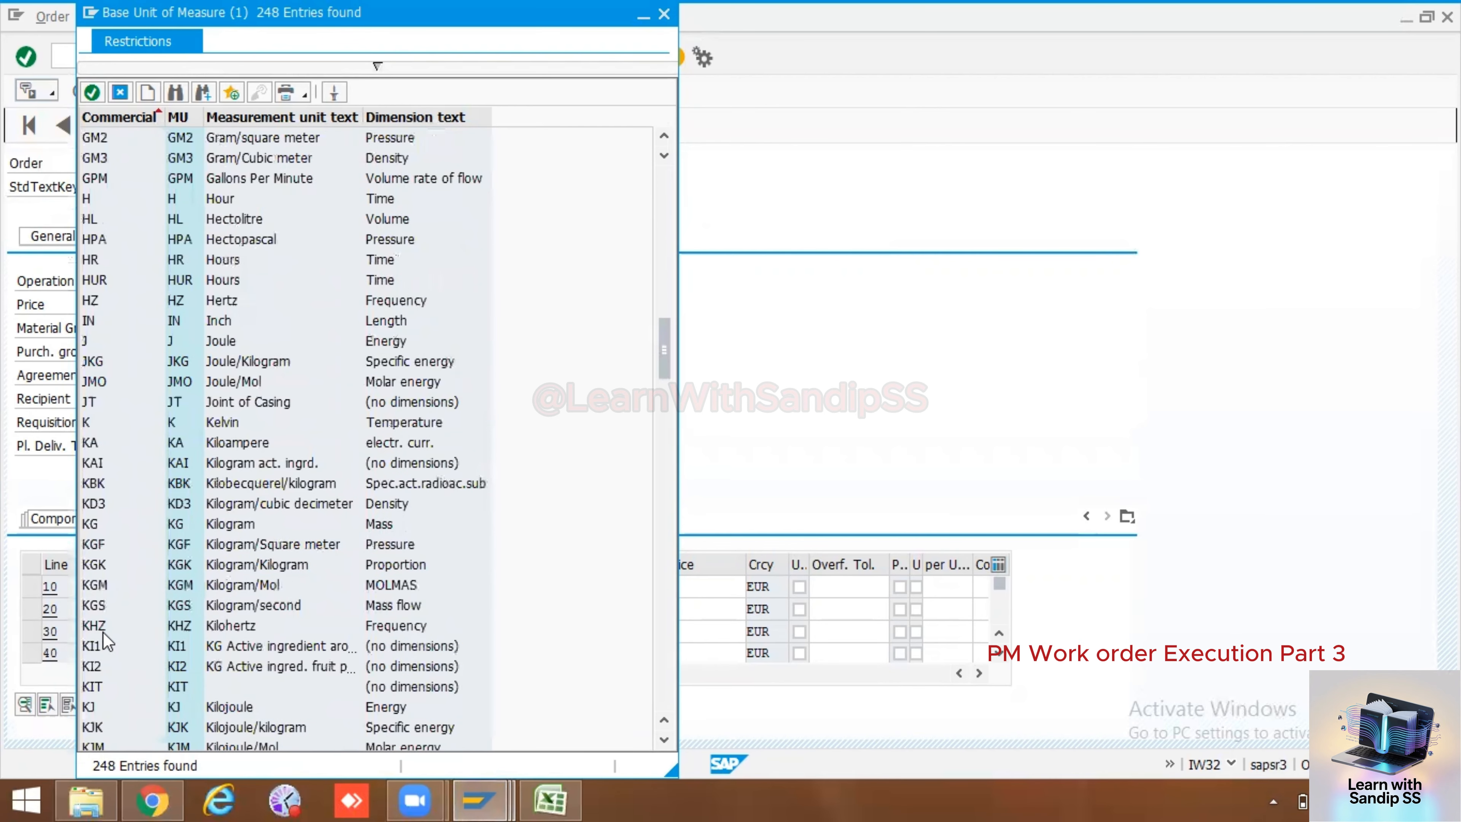
pyautogui.scroll(-13, 103, 631)
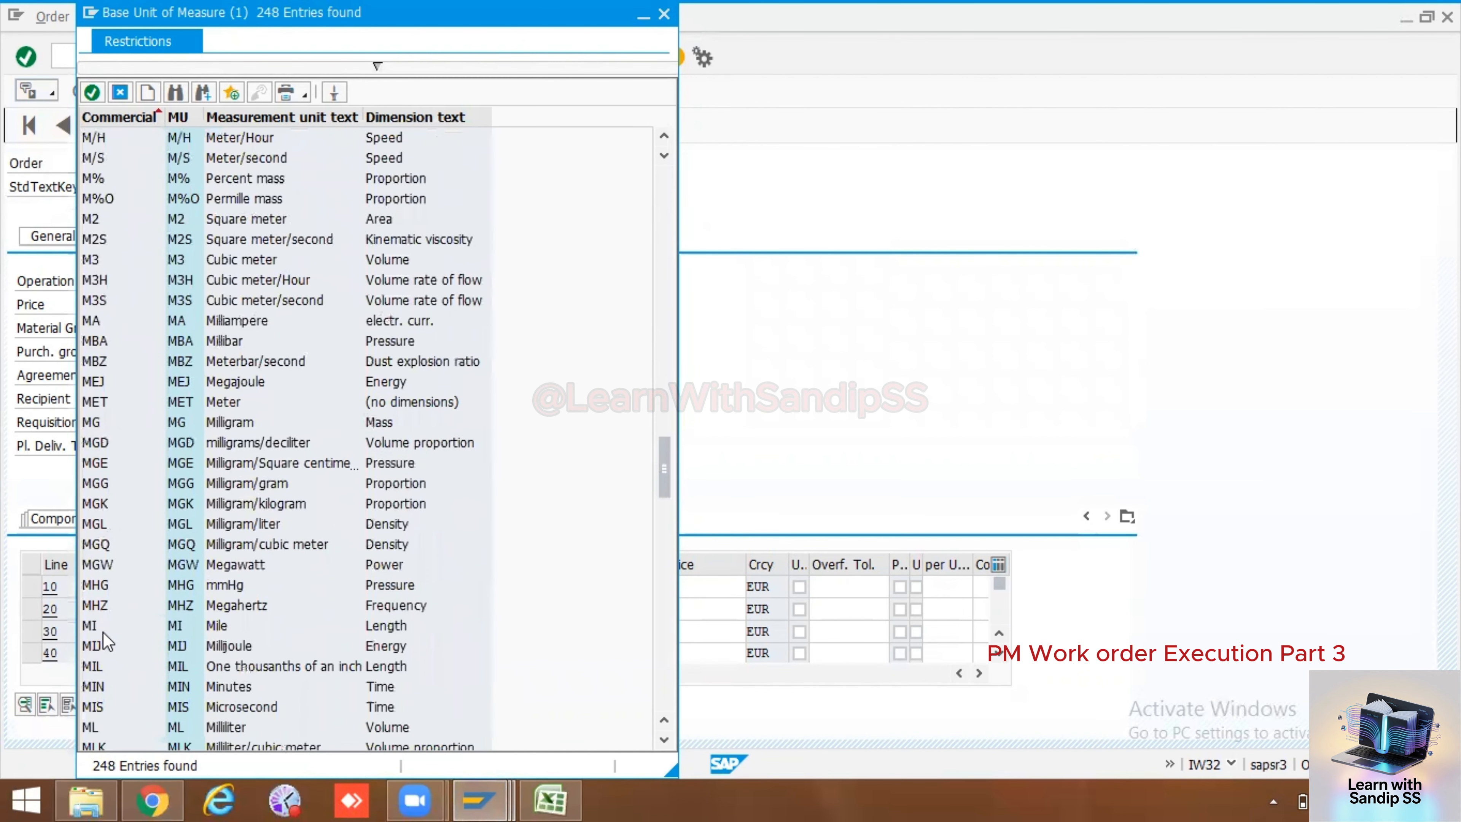
pyautogui.scroll(6, 104, 631)
pyautogui.scroll(18, 103, 632)
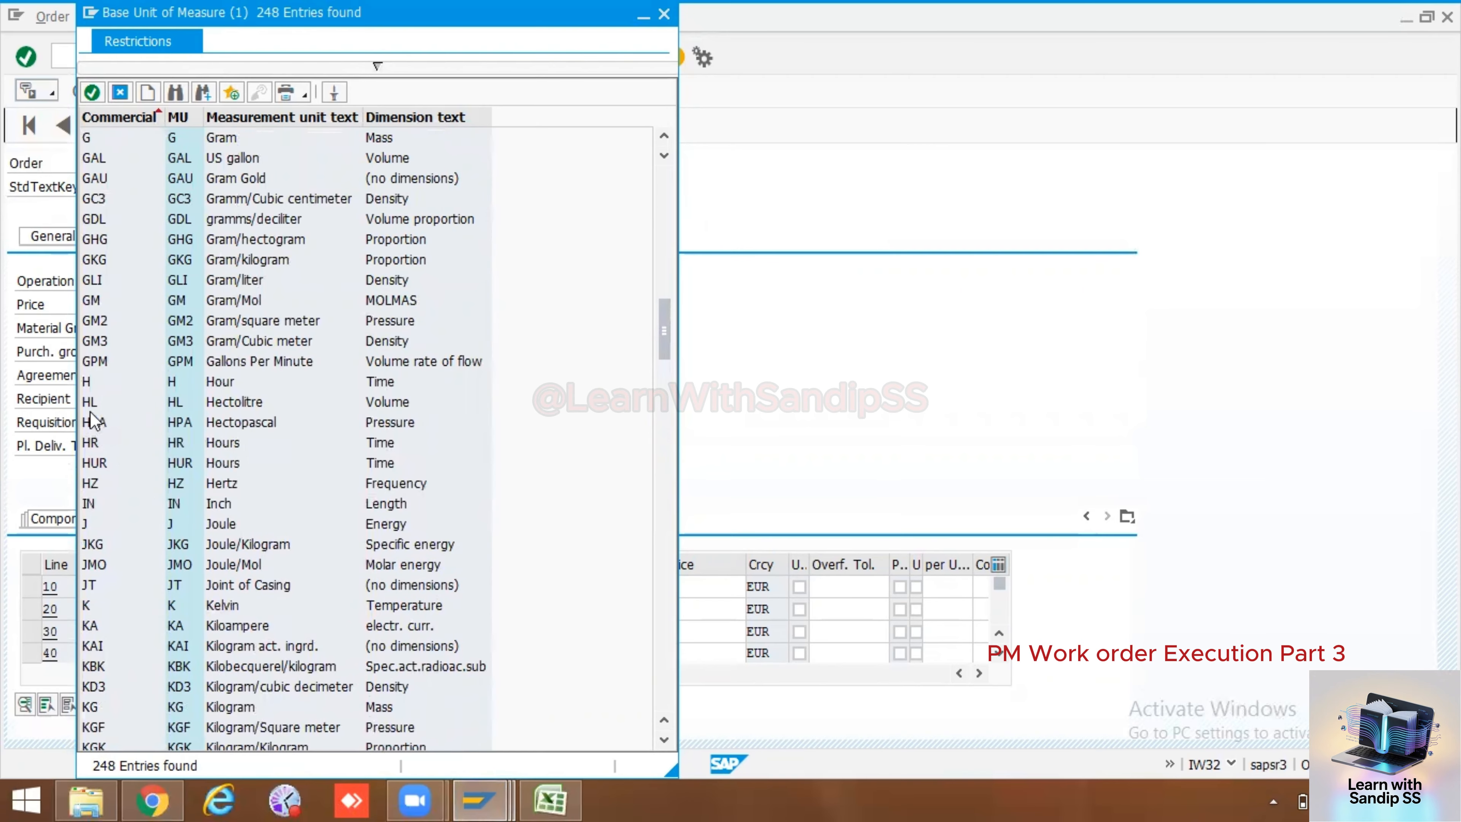
pyautogui.doubleClick(90, 386)
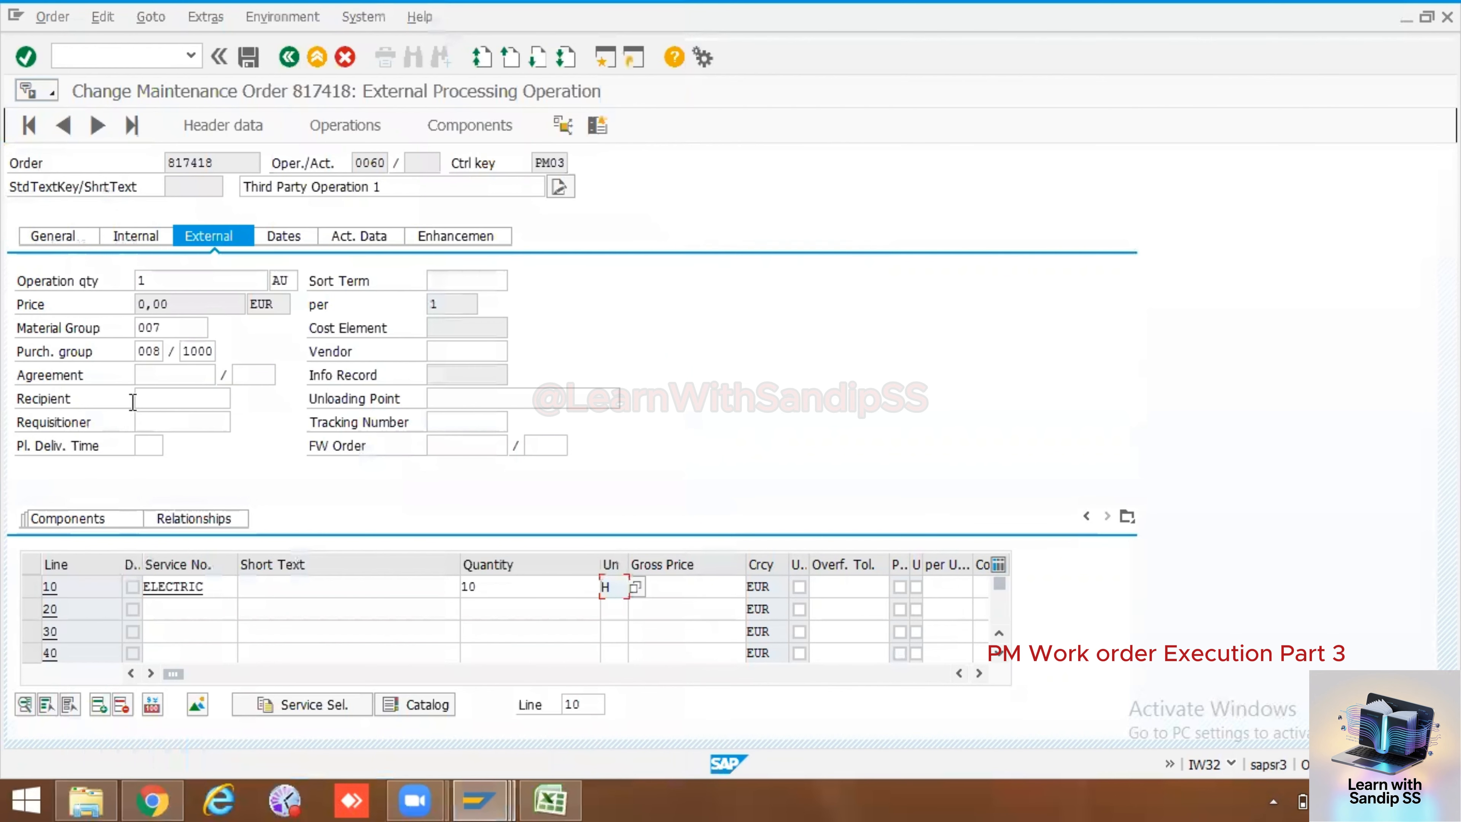
# - Set the gross price of the ELECTRIC service line to 100 EUR
pyautogui.click(666, 590)
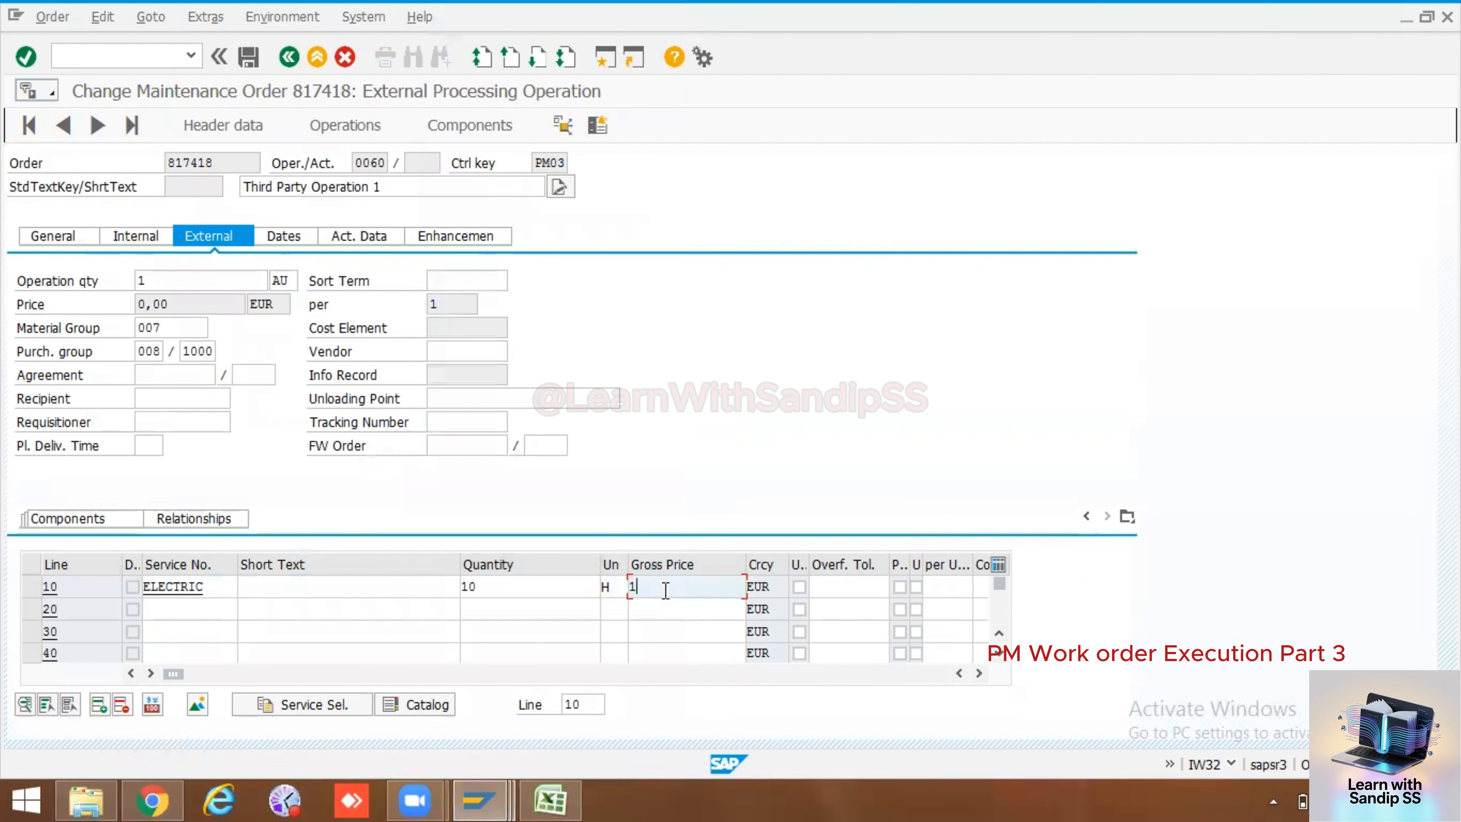
pyautogui.write('100')
pyautogui.press('Return')
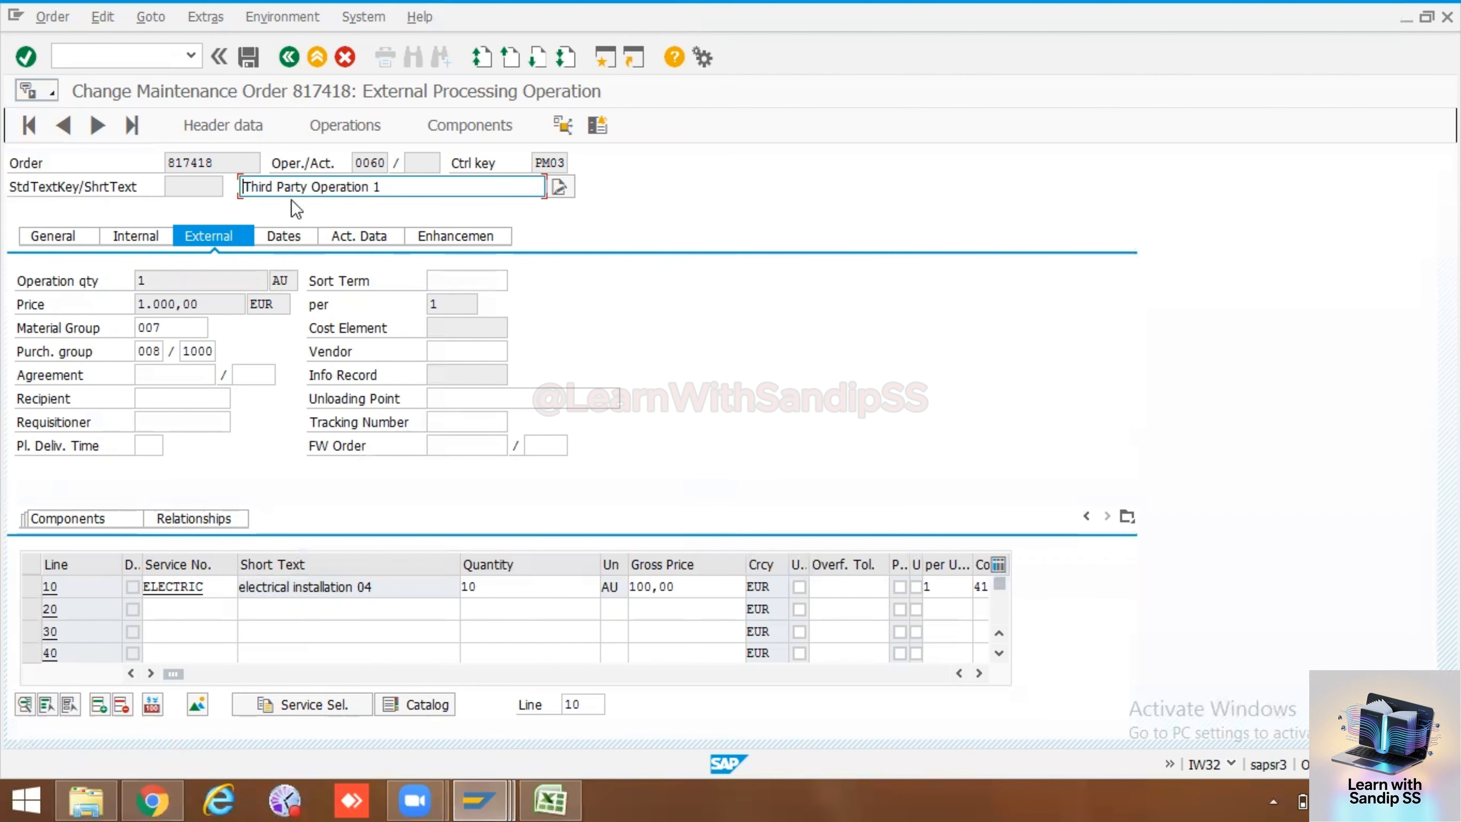
# - Return to the operation overview and open the external processing data of Third Party Operation 2
pyautogui.click(290, 56)
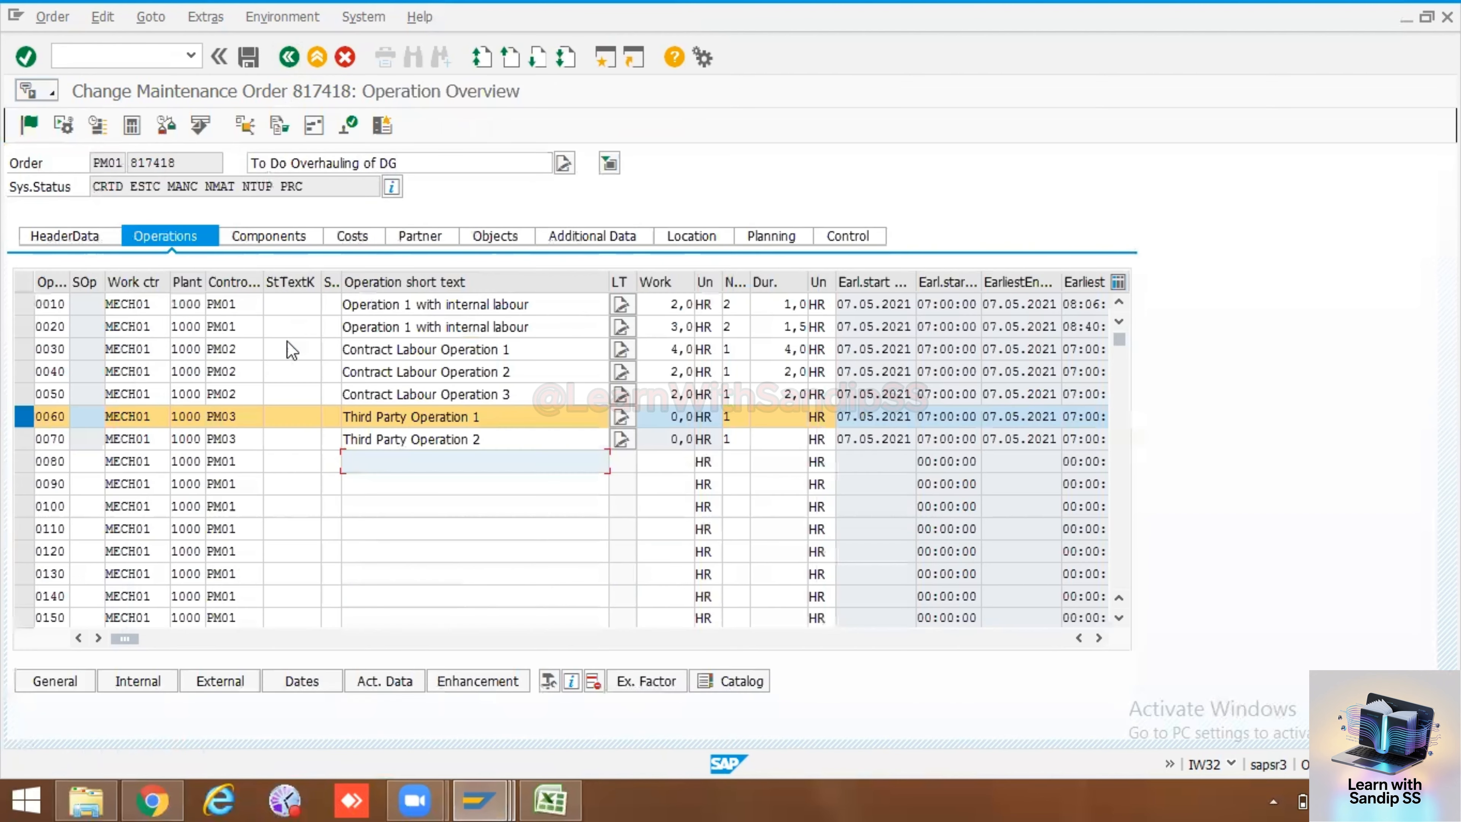
pyautogui.click(24, 440)
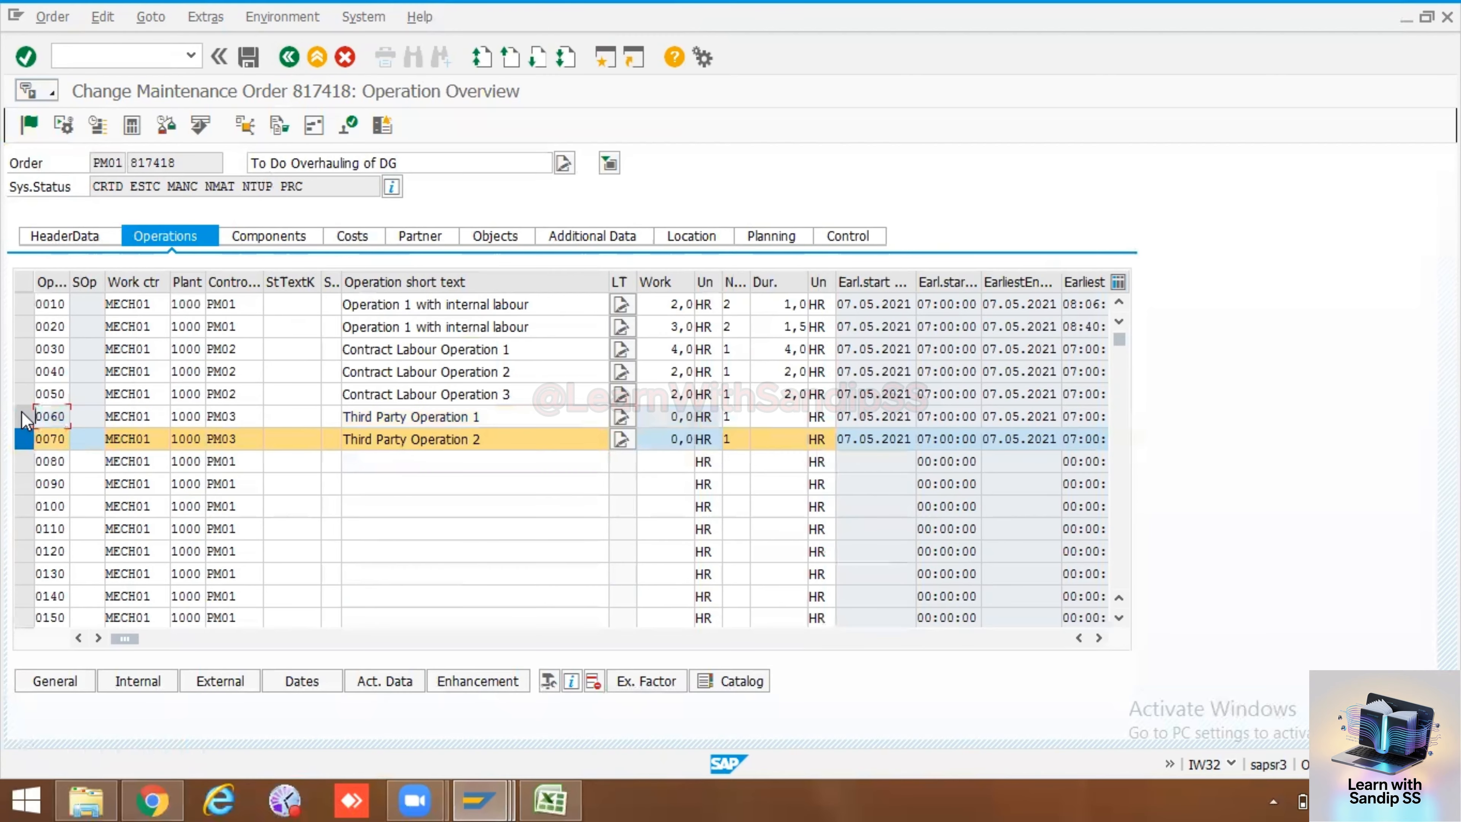
pyautogui.click(202, 688)
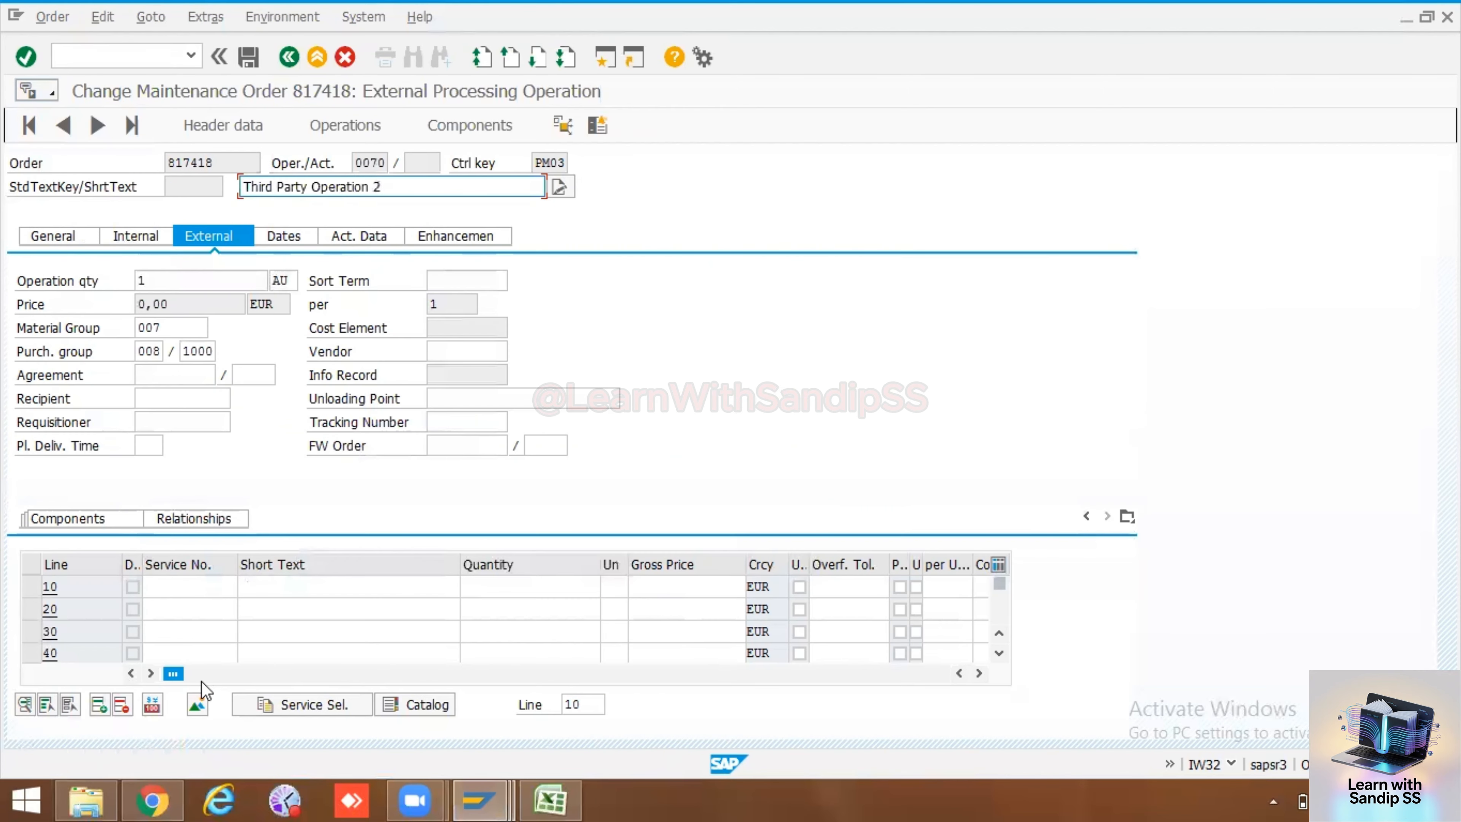
# - Fill service line 10 of Third Party Operation 2 with service ELECTRIC, quantity 10 and unit H
pyautogui.click(197, 588)
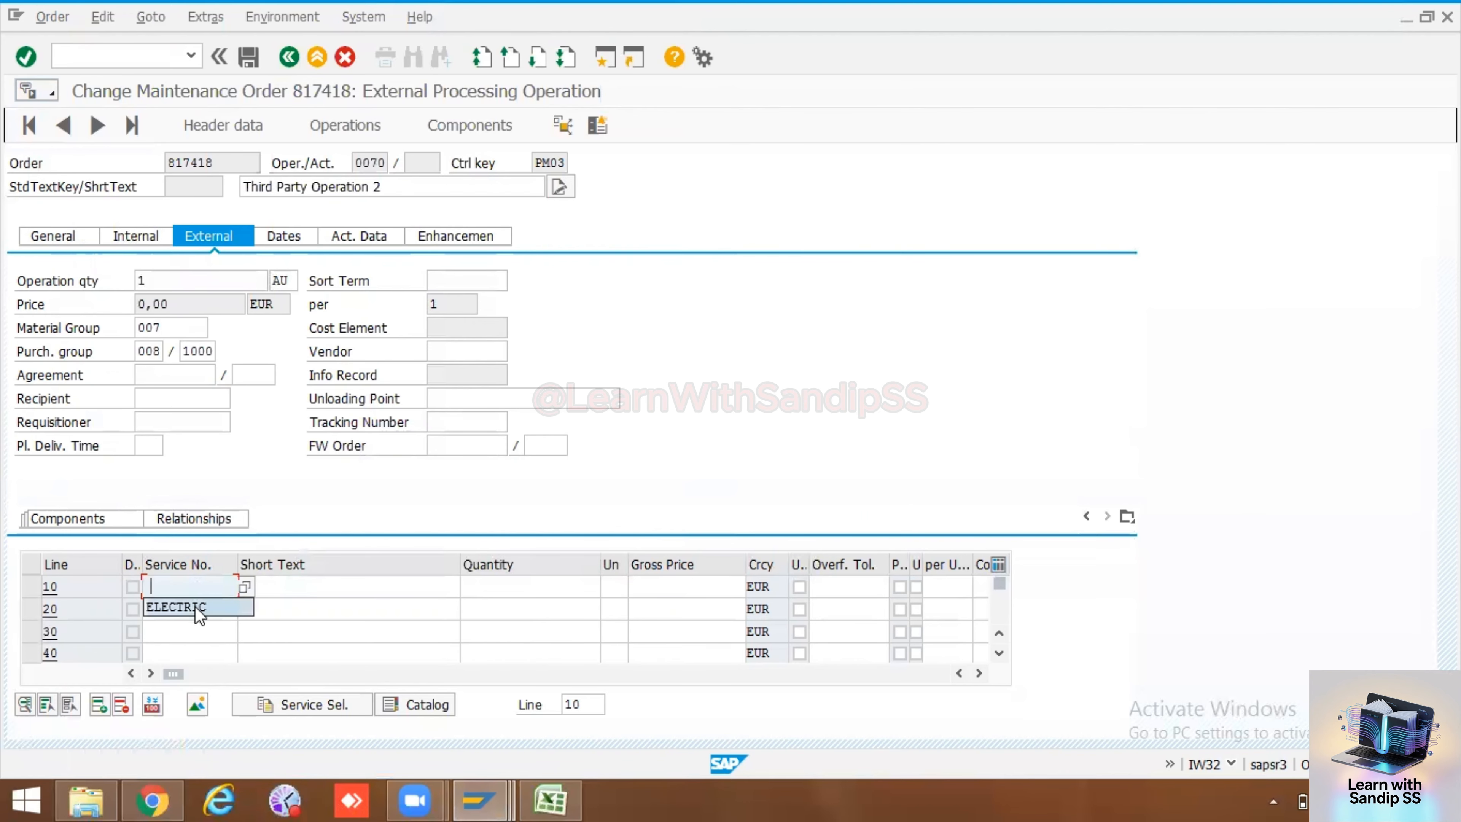
pyautogui.click(179, 607)
pyautogui.click(575, 588)
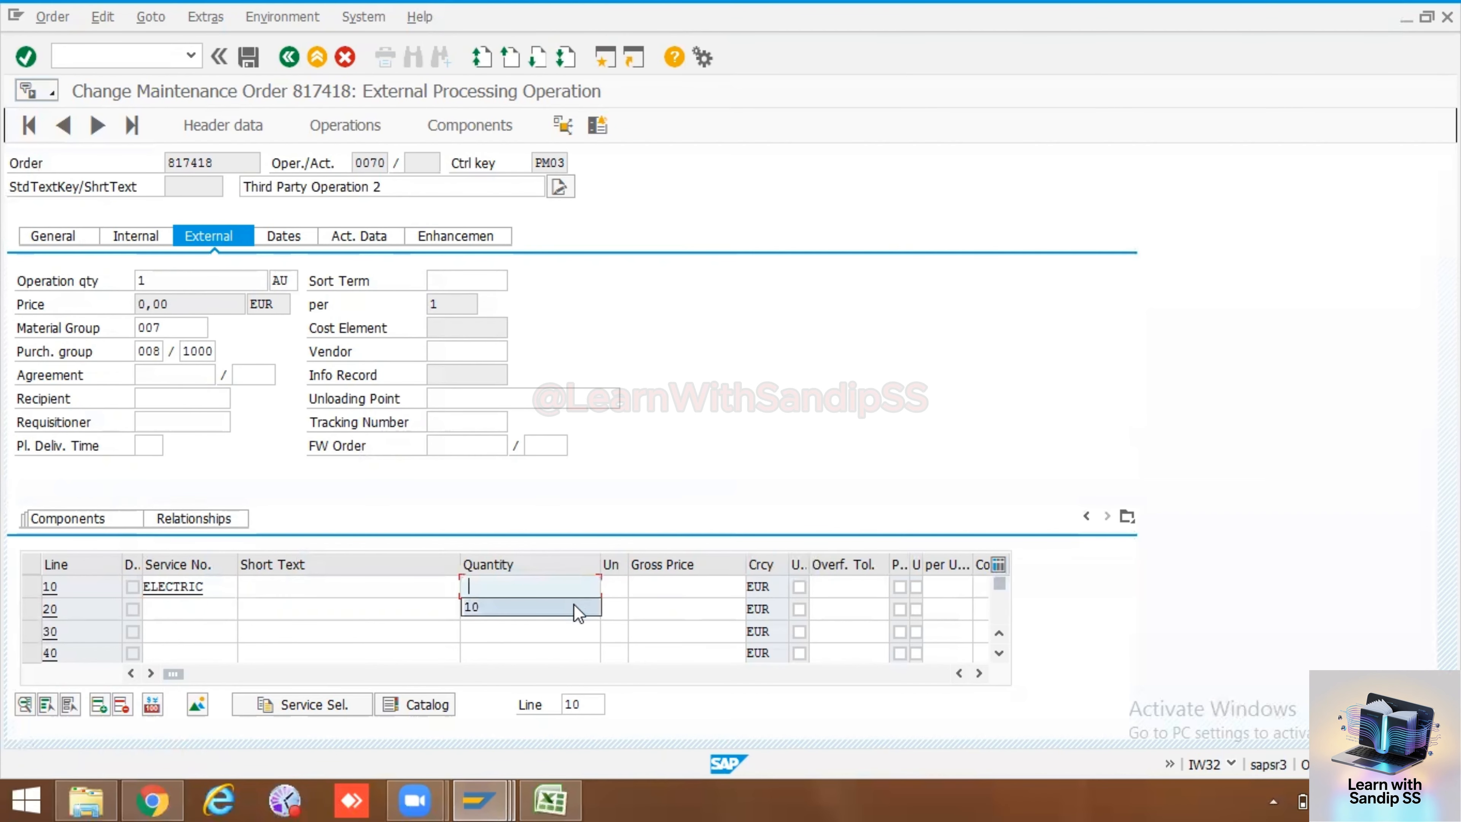
pyautogui.click(578, 613)
pyautogui.click(611, 587)
pyautogui.click(627, 610)
# - Set the gross price of service line 10 to 50 EUR and save the maintenance order
pyautogui.click(684, 590)
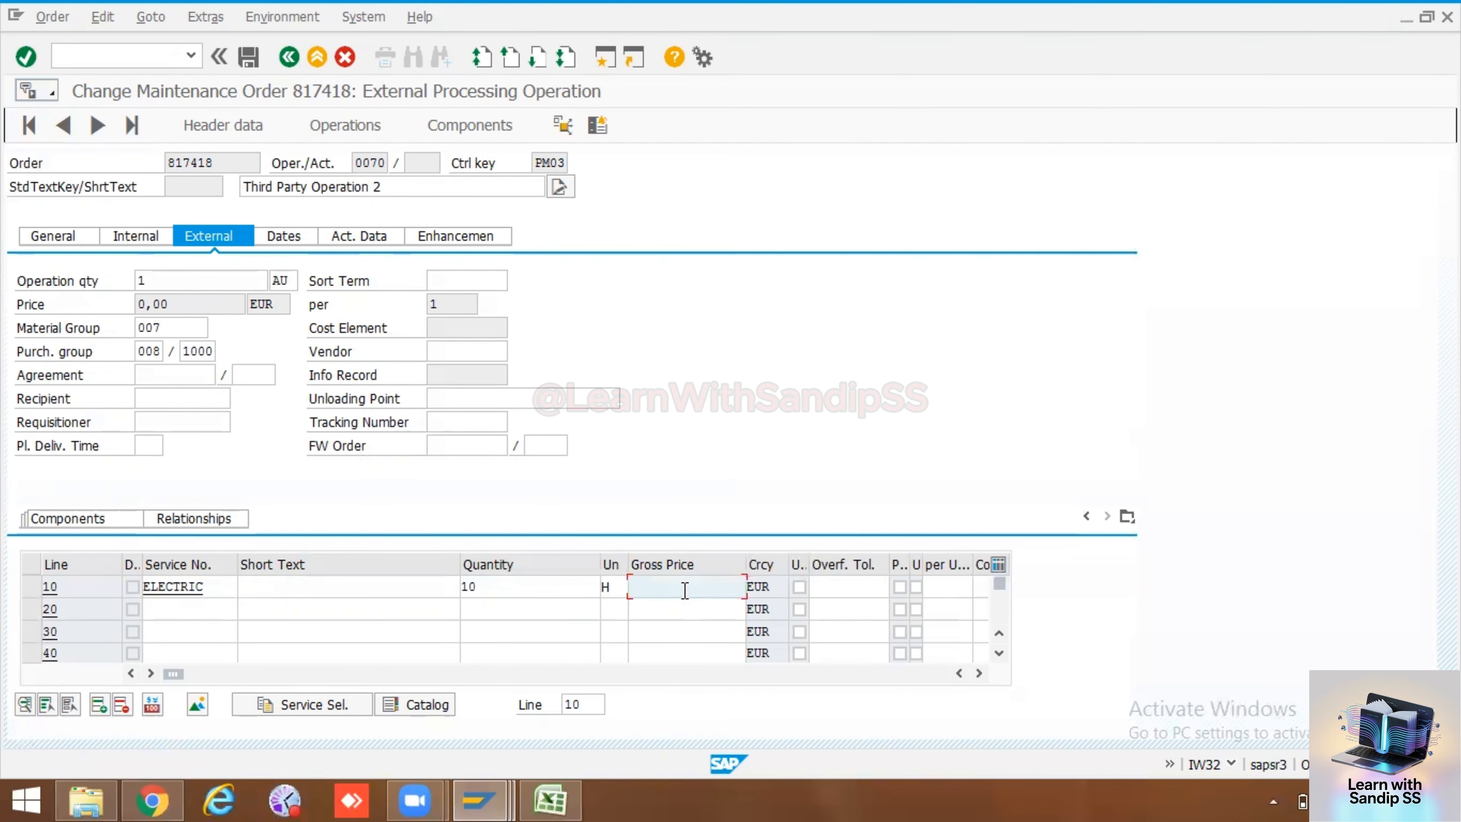
pyautogui.click(680, 605)
pyautogui.press('BackSpace')
pyautogui.press('BackSpace')
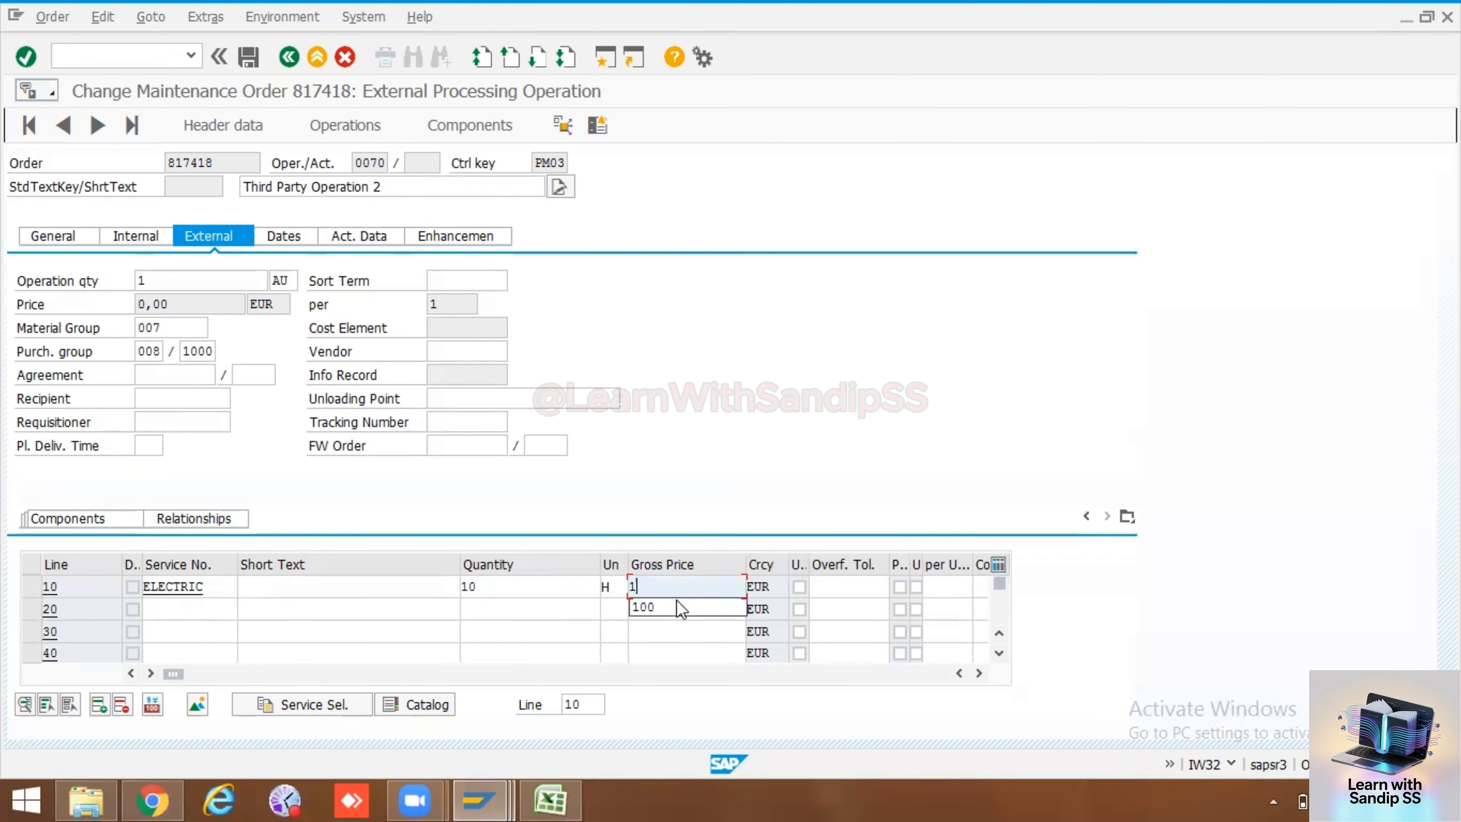
pyautogui.write('50')
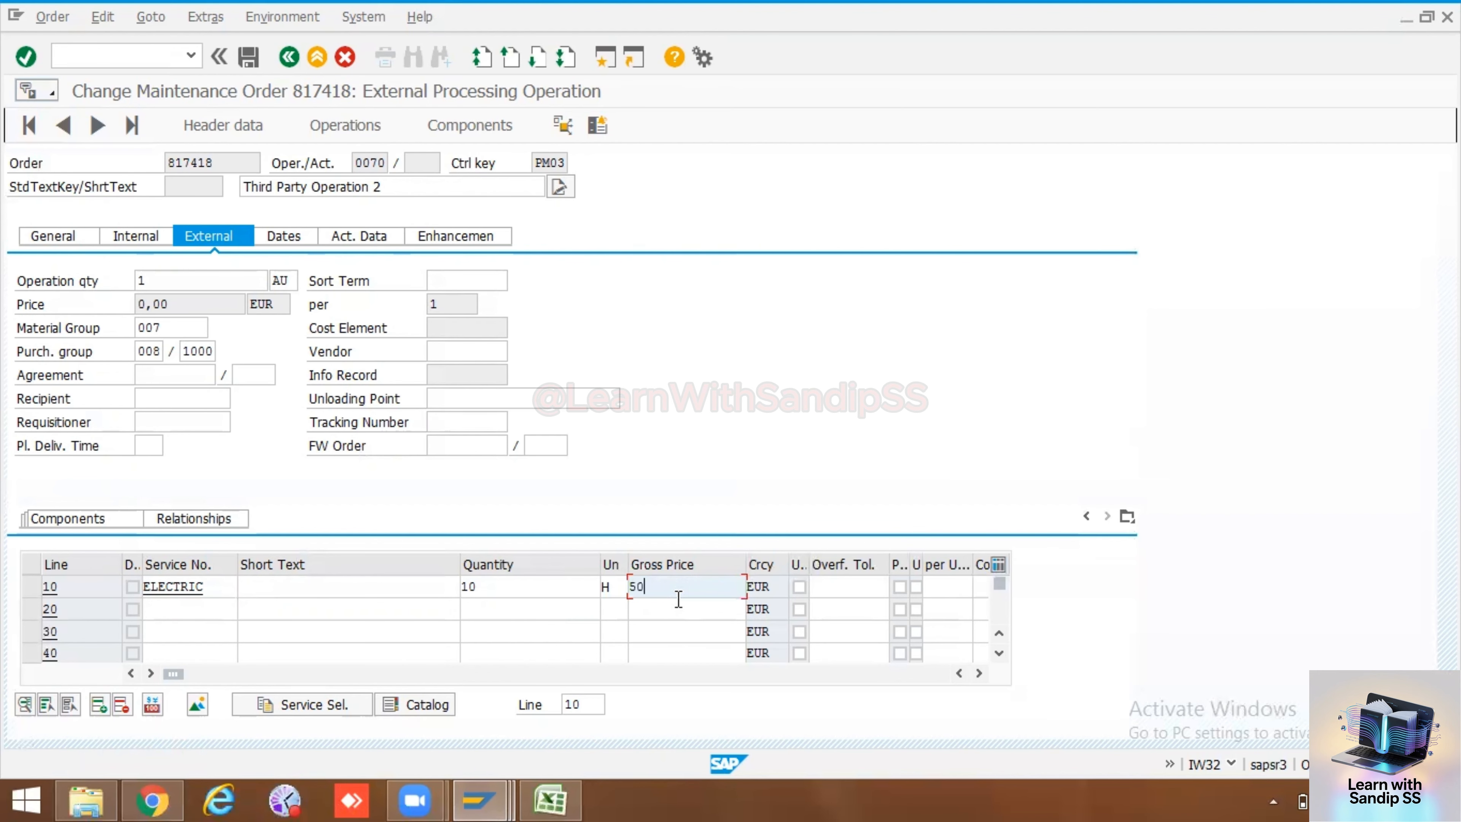
pyautogui.press('Return')
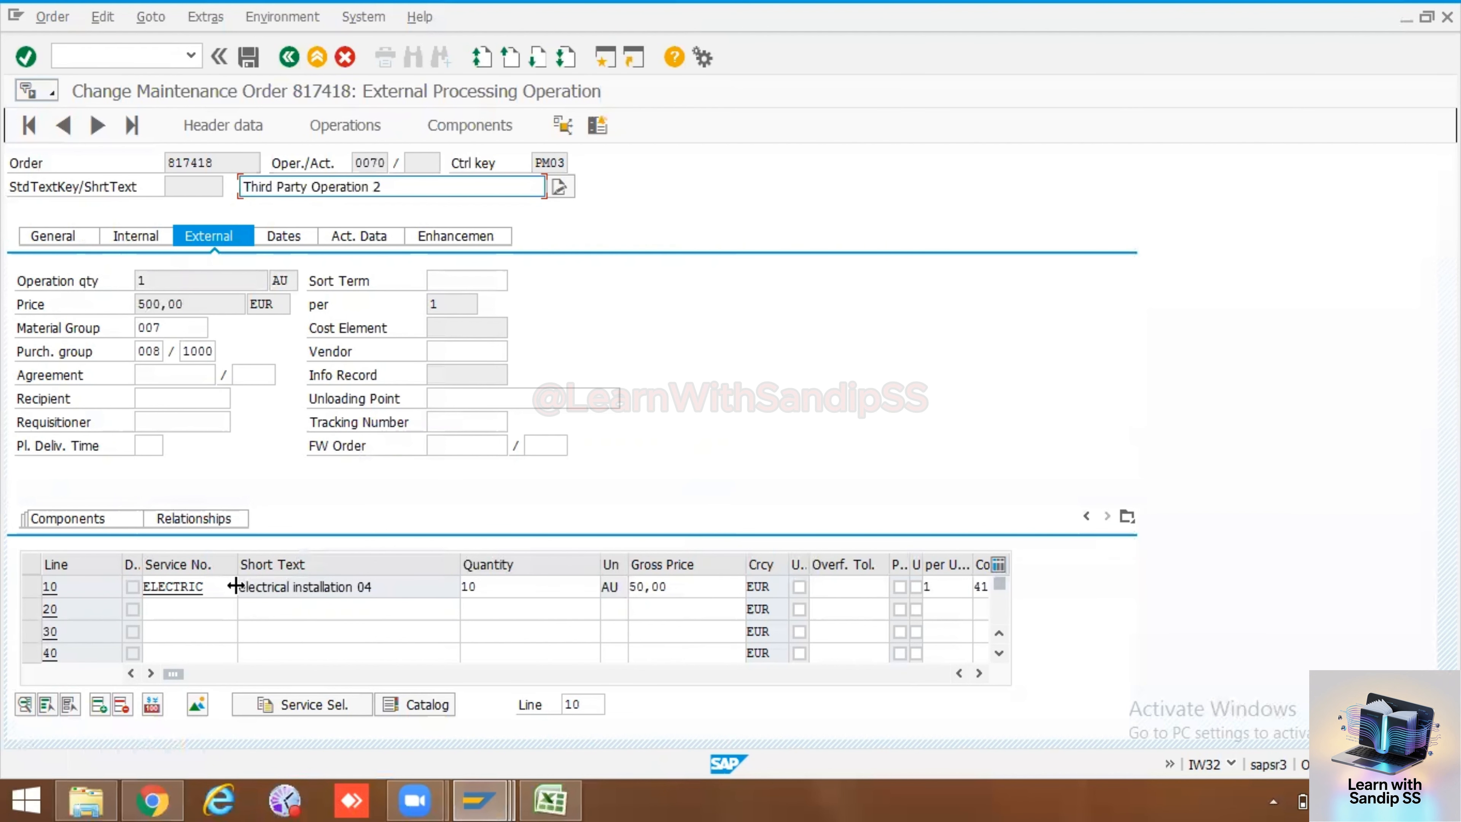
pyautogui.click(250, 56)
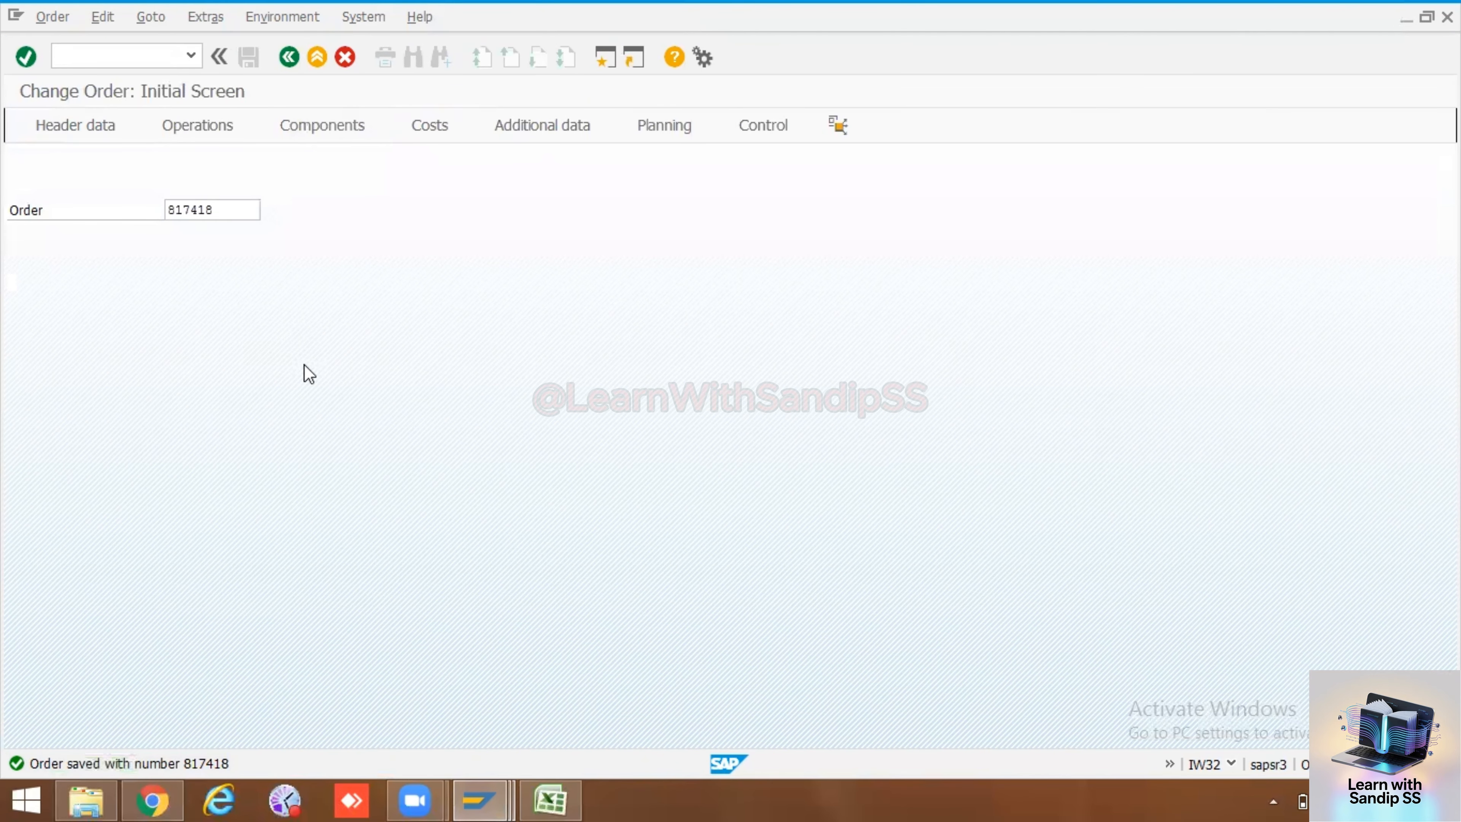
# - Reopen the saved maintenance order for changes, leaving the lock log, and display its operations
pyautogui.press('Return')
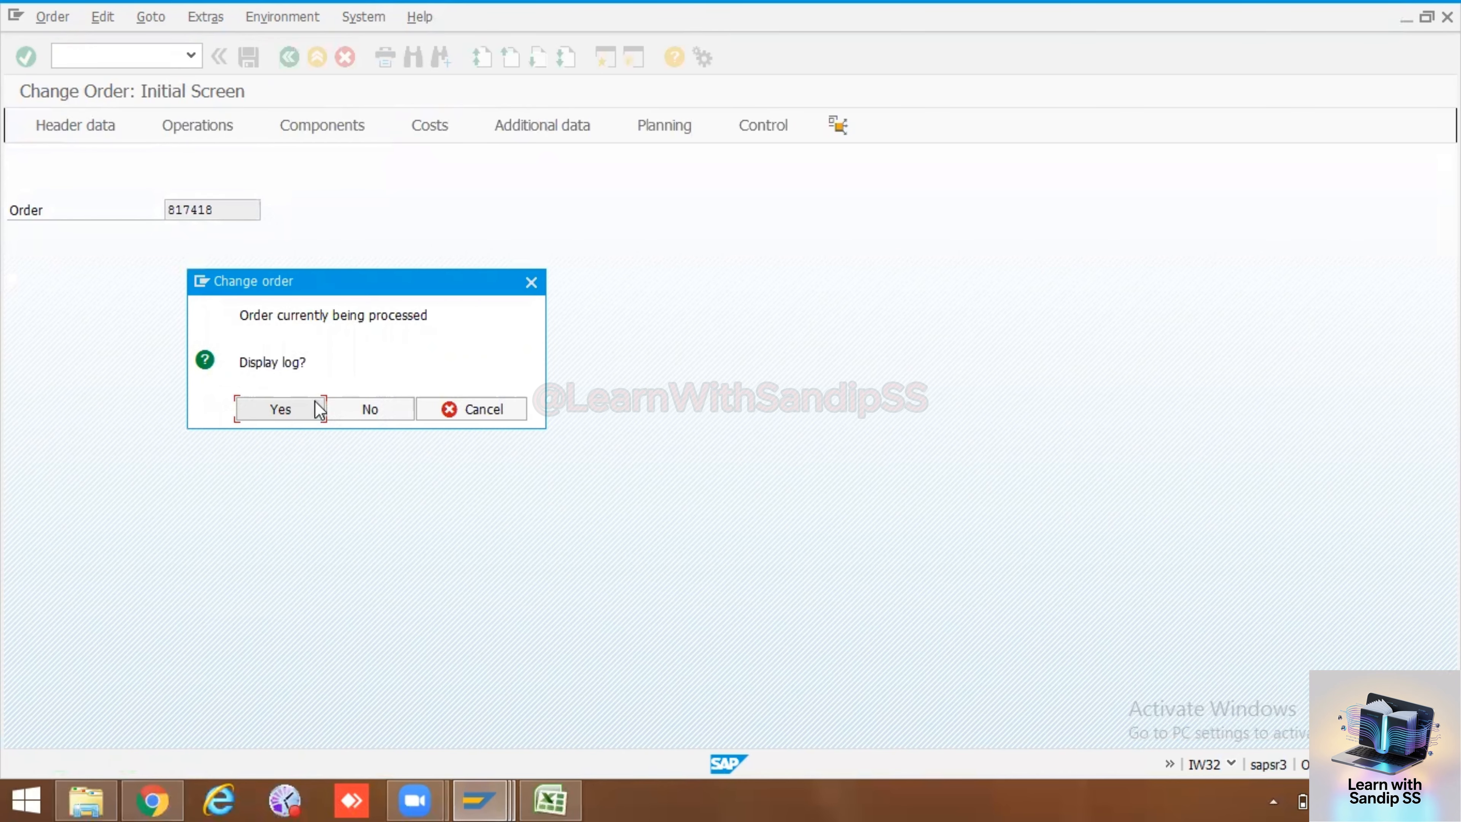
pyautogui.press('Return')
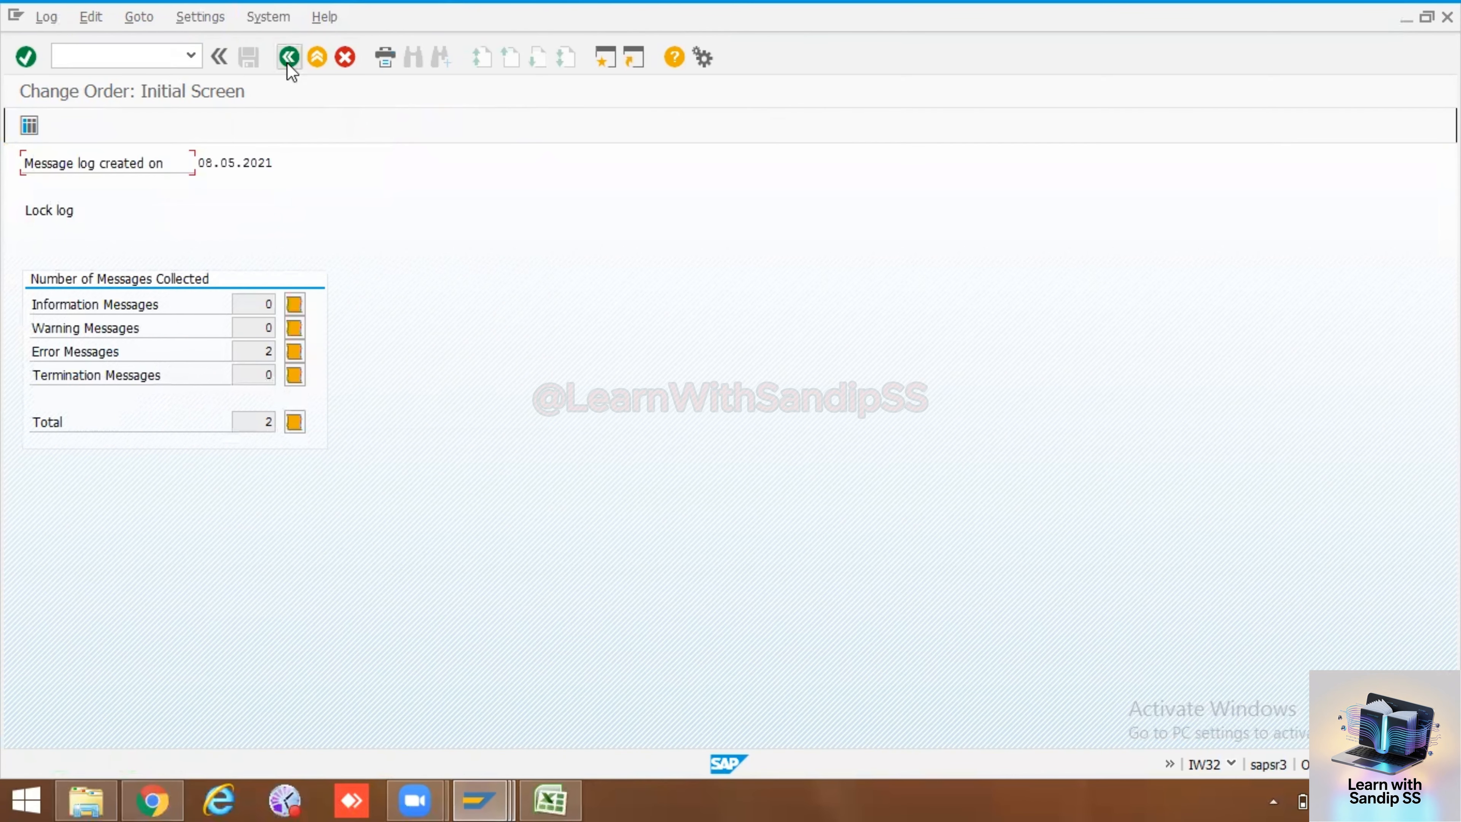
pyautogui.click(288, 64)
pyautogui.click(310, 137)
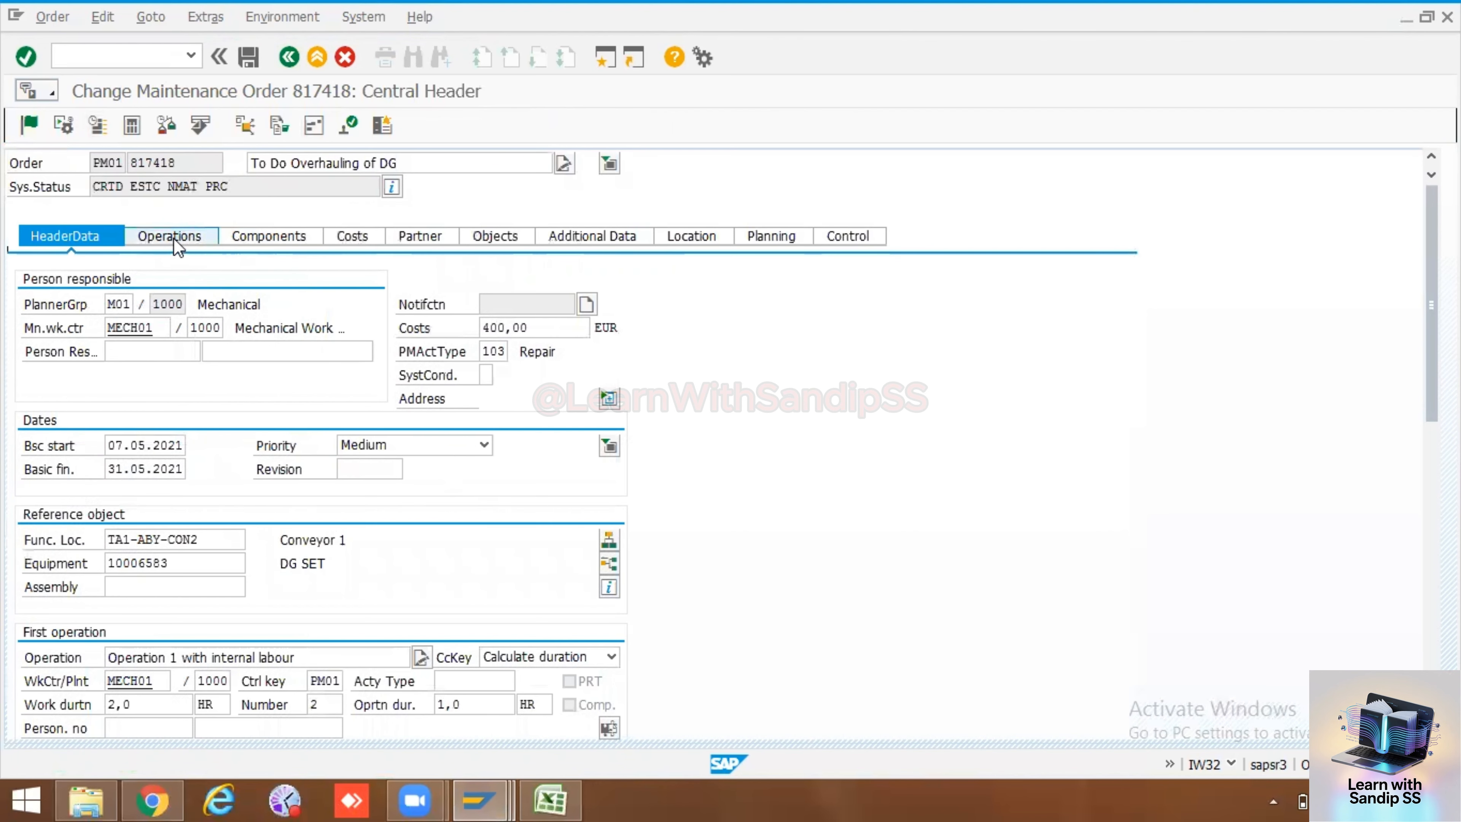
pyautogui.click(178, 247)
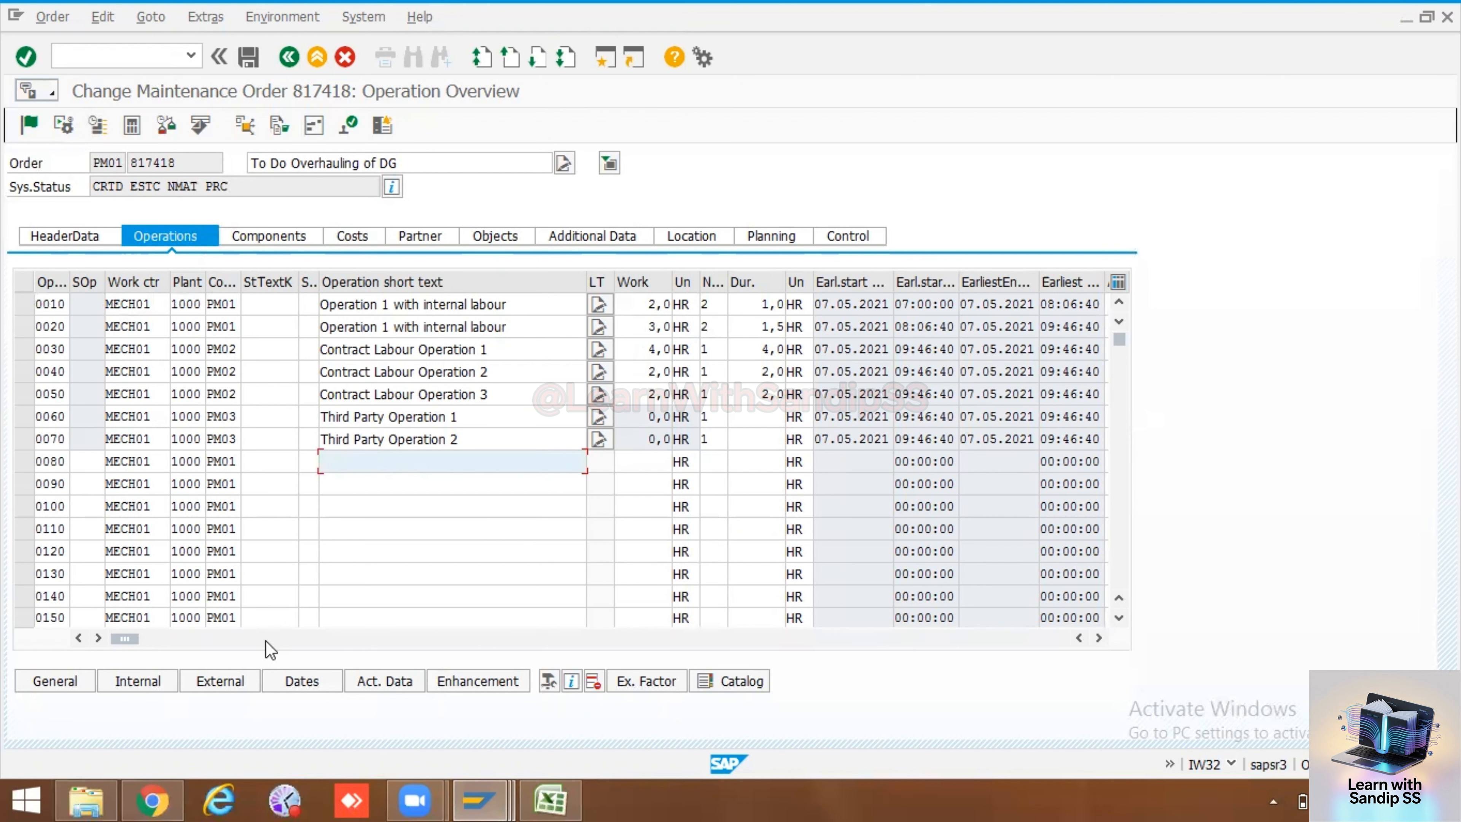
# - Review the external data and service selection options of Third Party Operation 1, and return to the operation overview
pyautogui.click(28, 415)
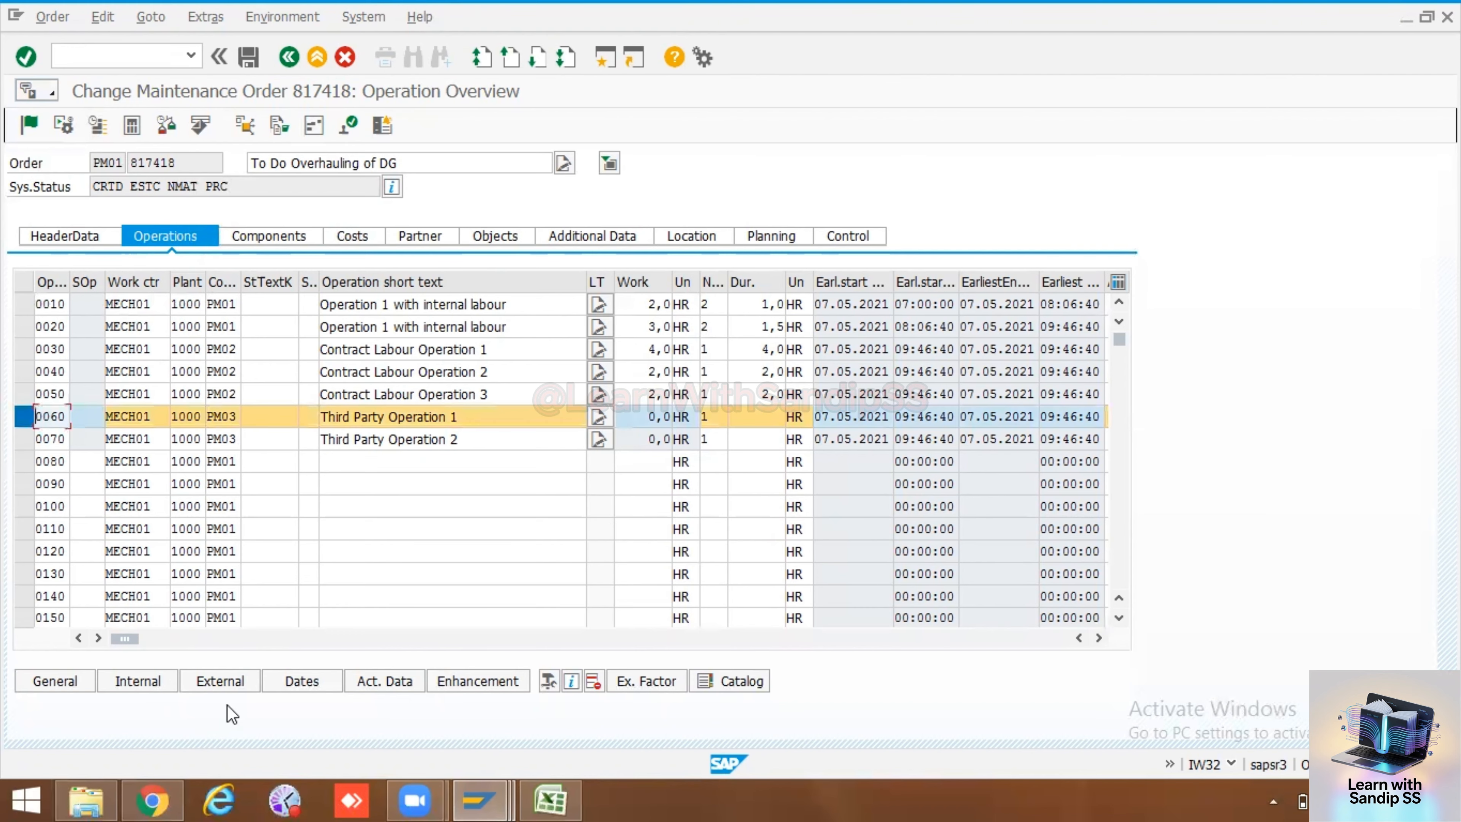
pyautogui.click(218, 683)
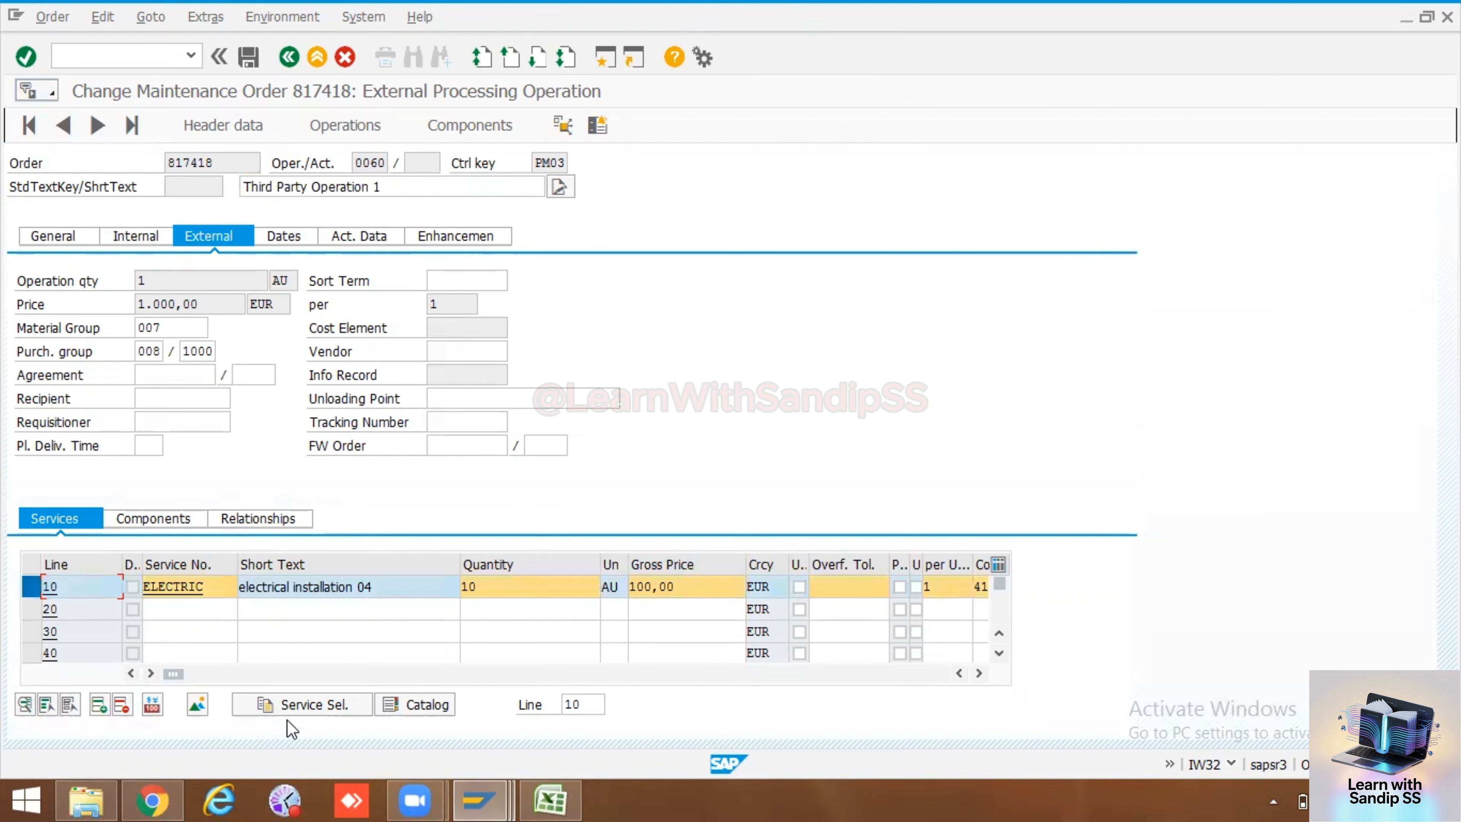
pyautogui.click(291, 707)
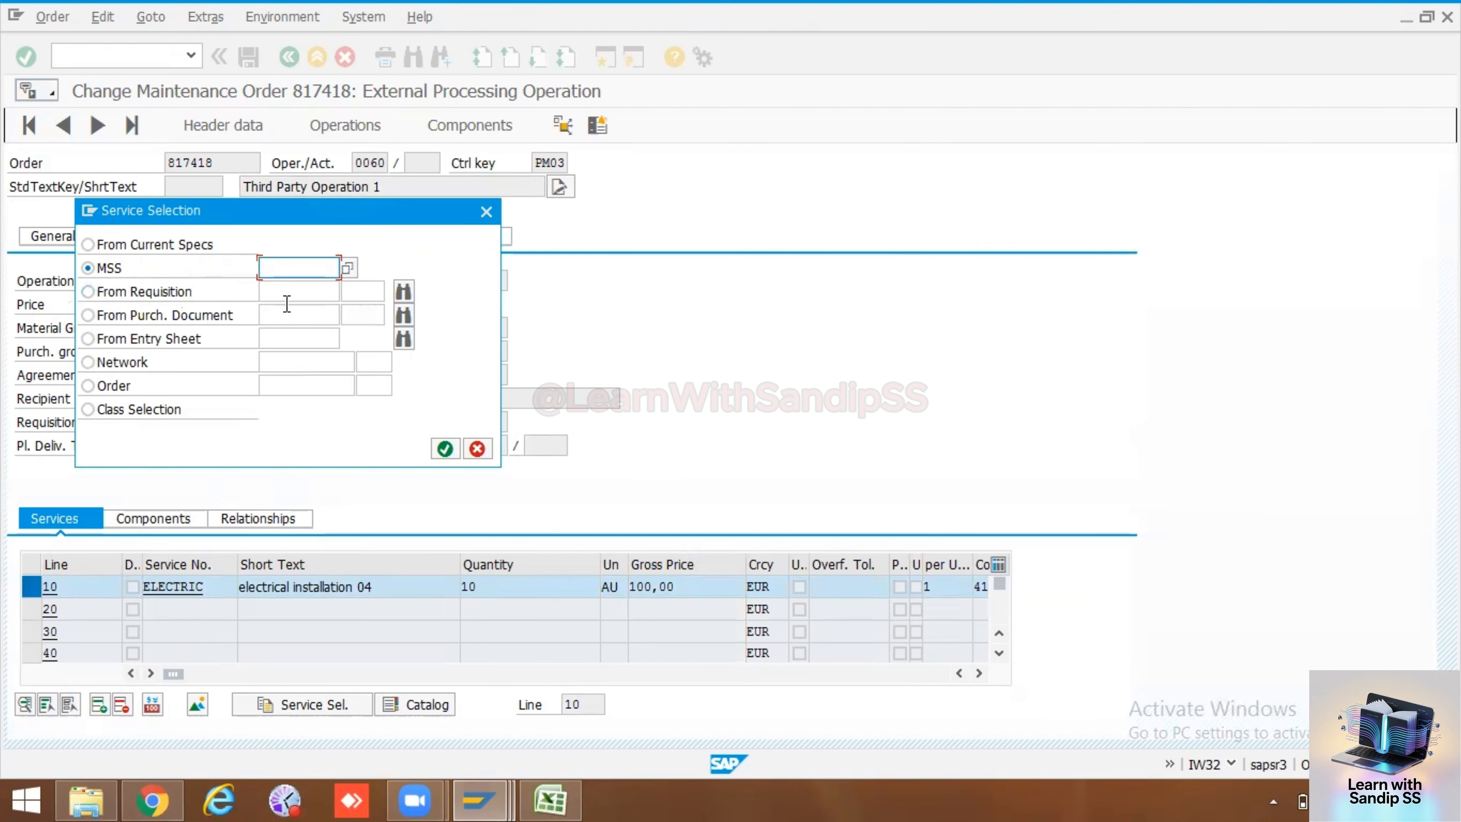
pyautogui.click(476, 448)
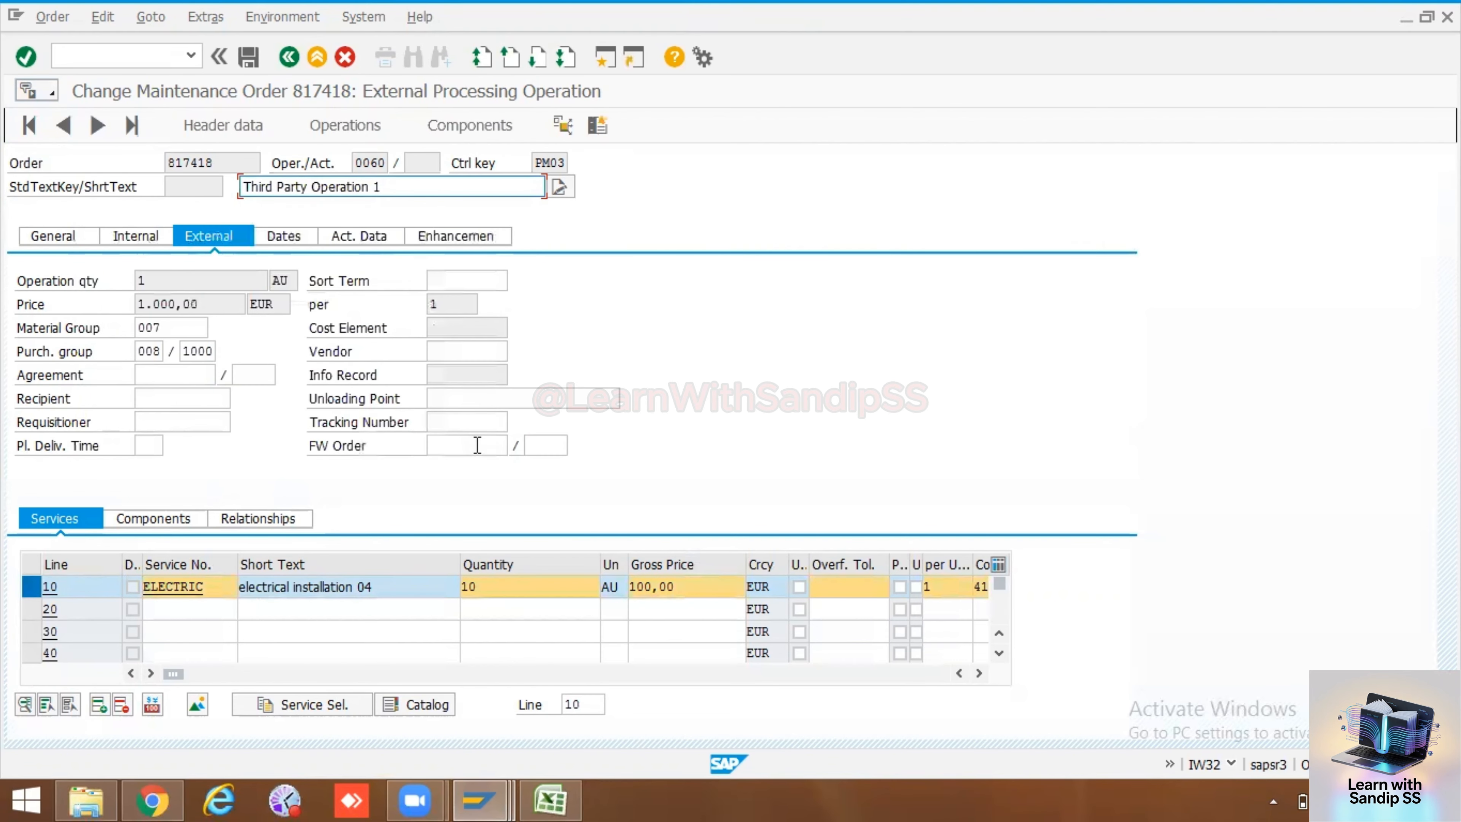
pyautogui.click(288, 57)
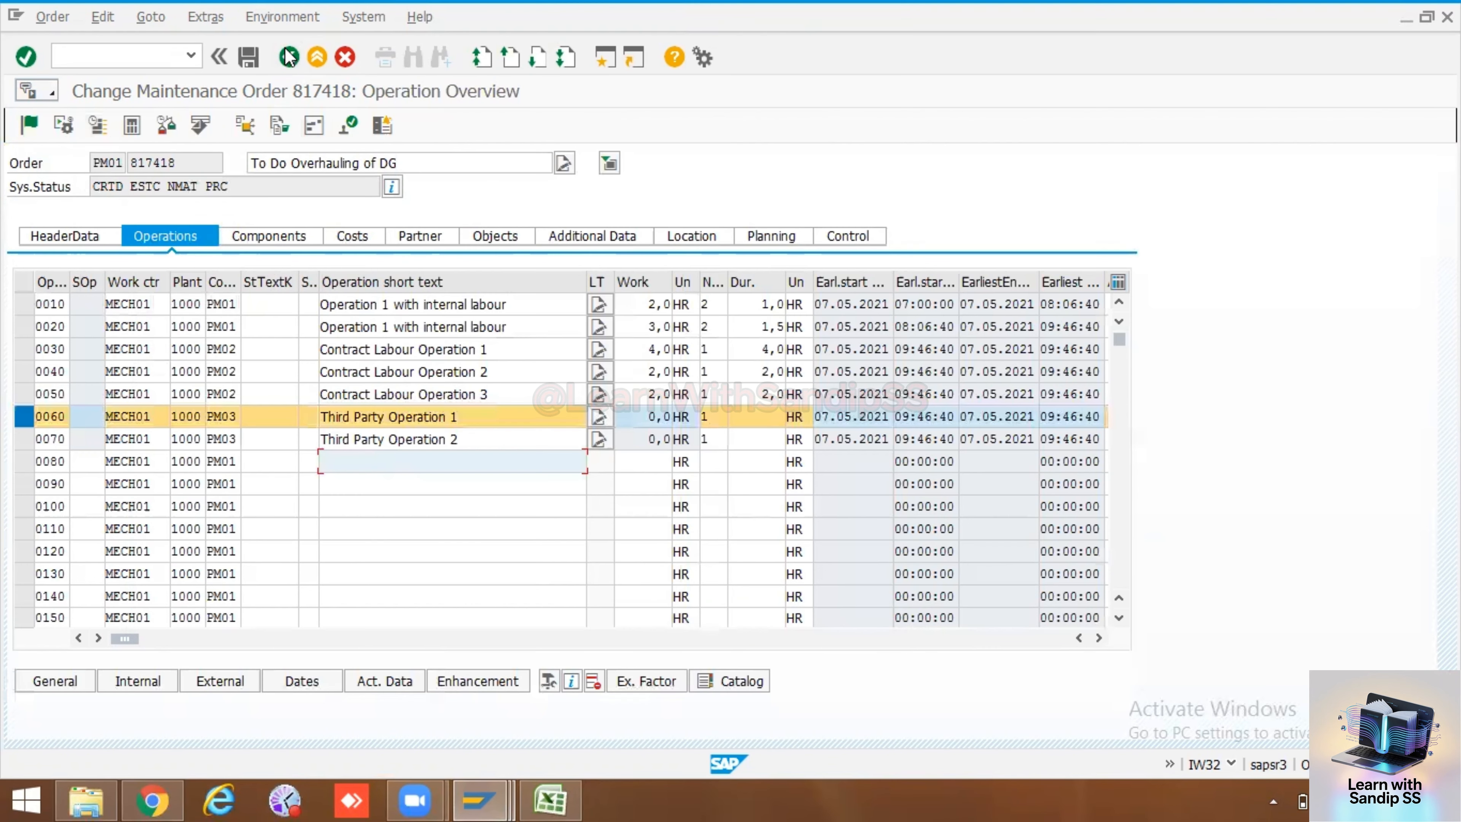
# - Examine the remaining columns of the operation overview through to the reservation/purchase requisition setting, then return to the first columns
pyautogui.click(1099, 638)
pyautogui.click(1099, 638)
pyautogui.click(1099, 638)
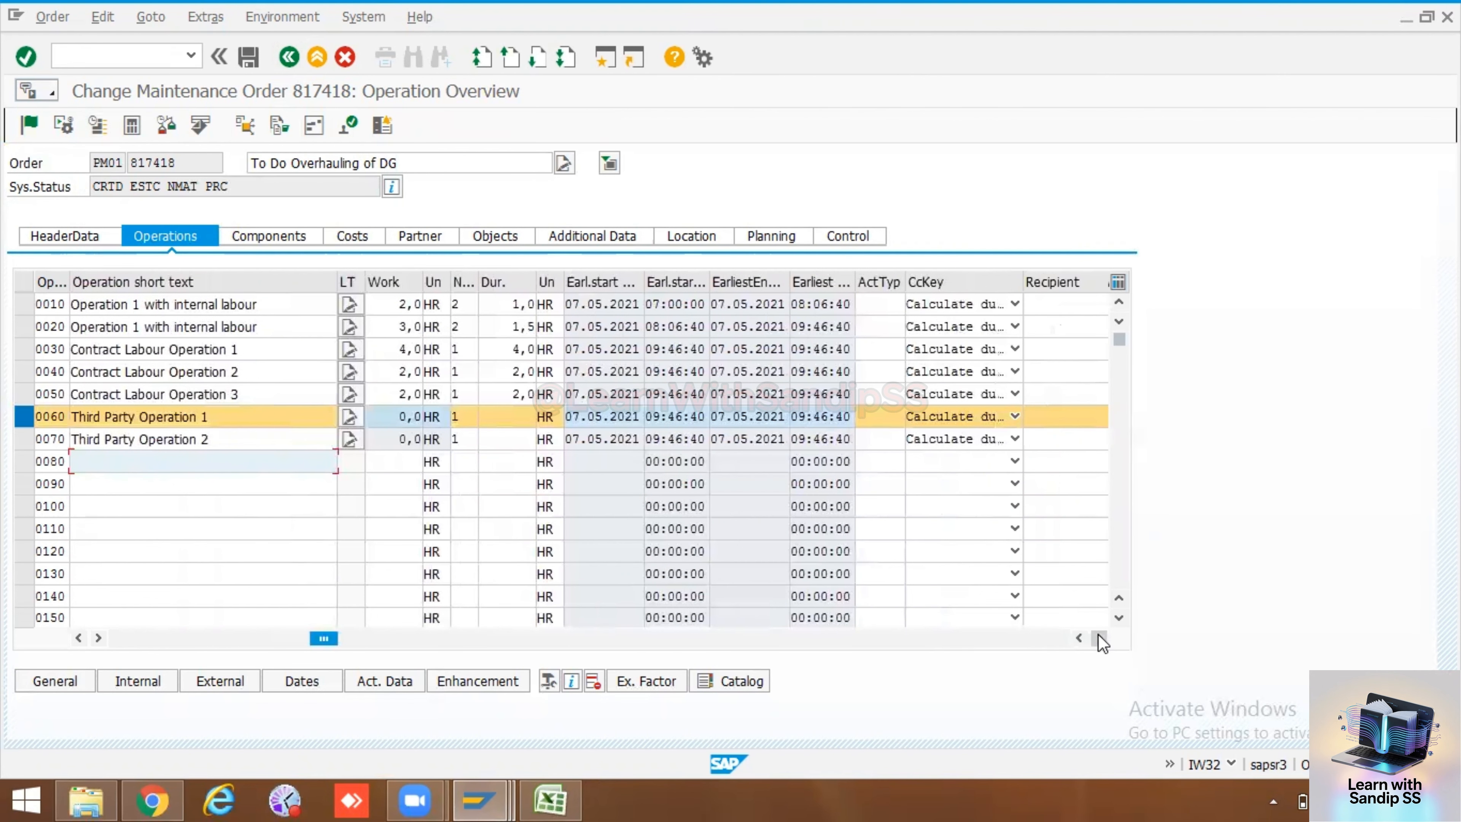
pyautogui.click(1099, 637)
pyautogui.click(1099, 637)
pyautogui.click(1099, 638)
pyautogui.click(1099, 637)
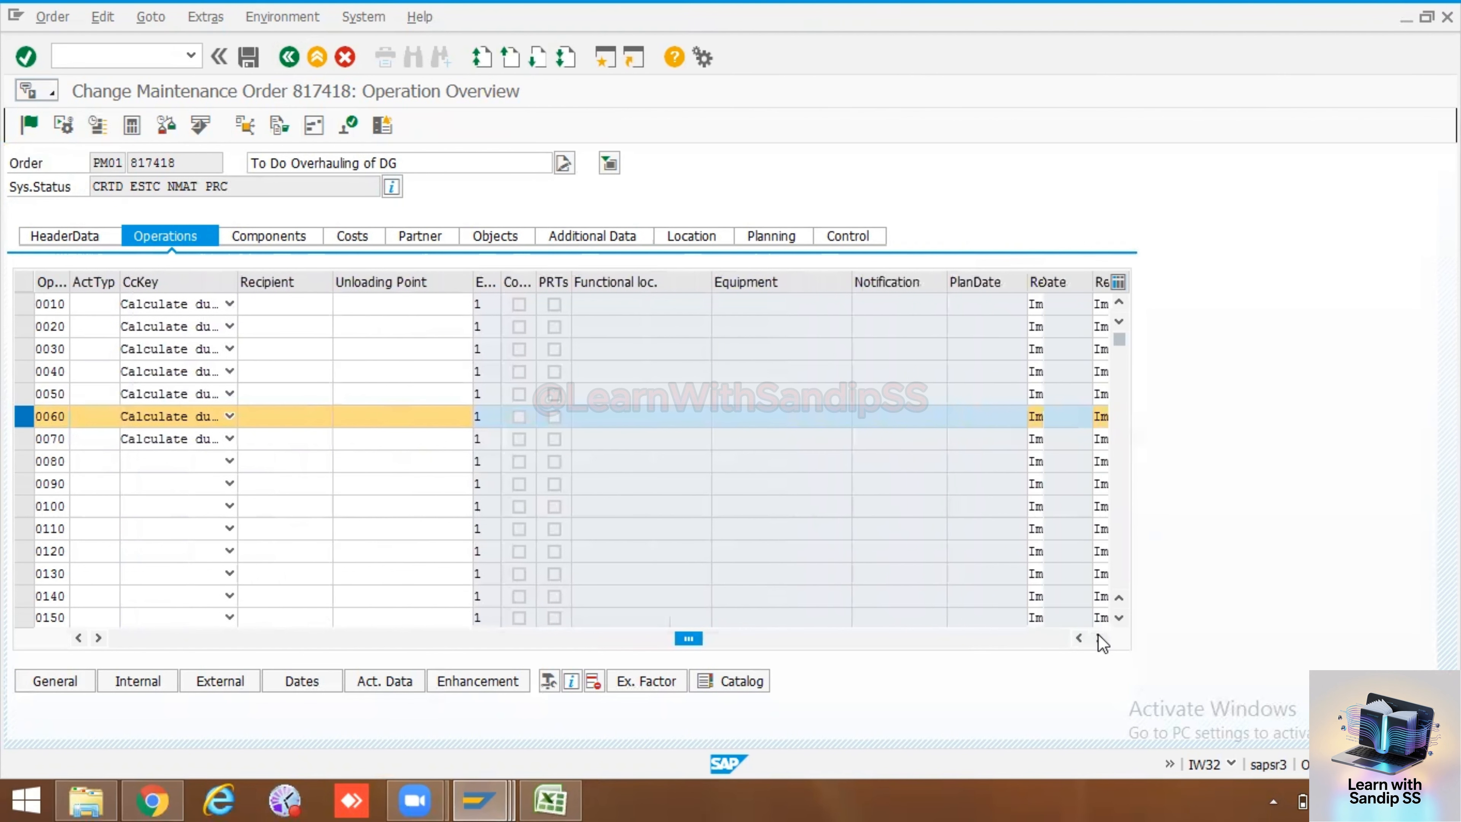
pyautogui.click(1099, 638)
pyautogui.click(1099, 638)
pyautogui.click(1099, 638)
pyautogui.click(1099, 638)
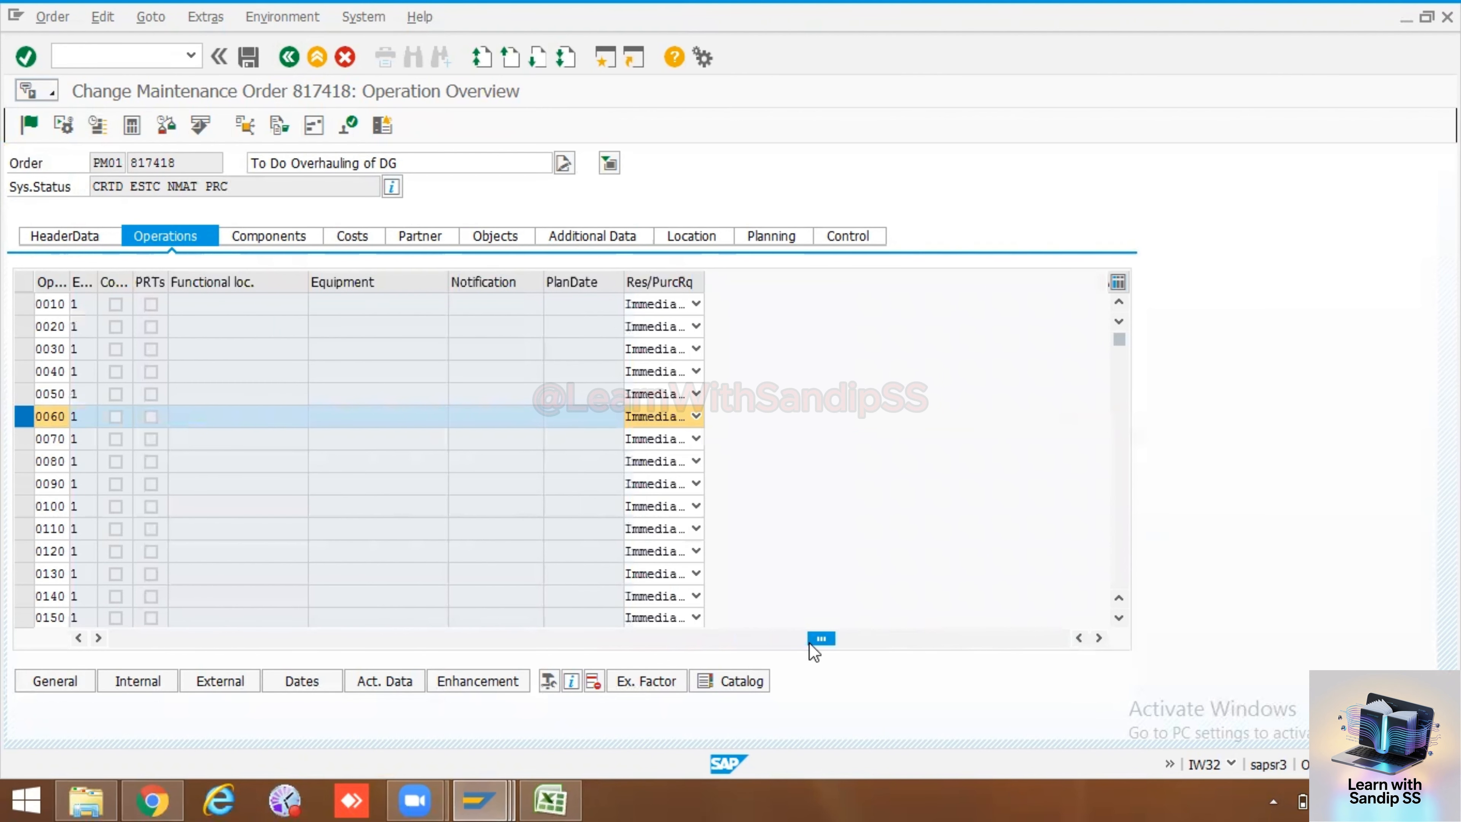
pyautogui.moveTo(817, 640); pyautogui.dragTo(95, 656)
# - Check the external data and the purchase requisition in the actual data of Third Party Operation 1, and return to the operation overview
pyautogui.click(233, 686)
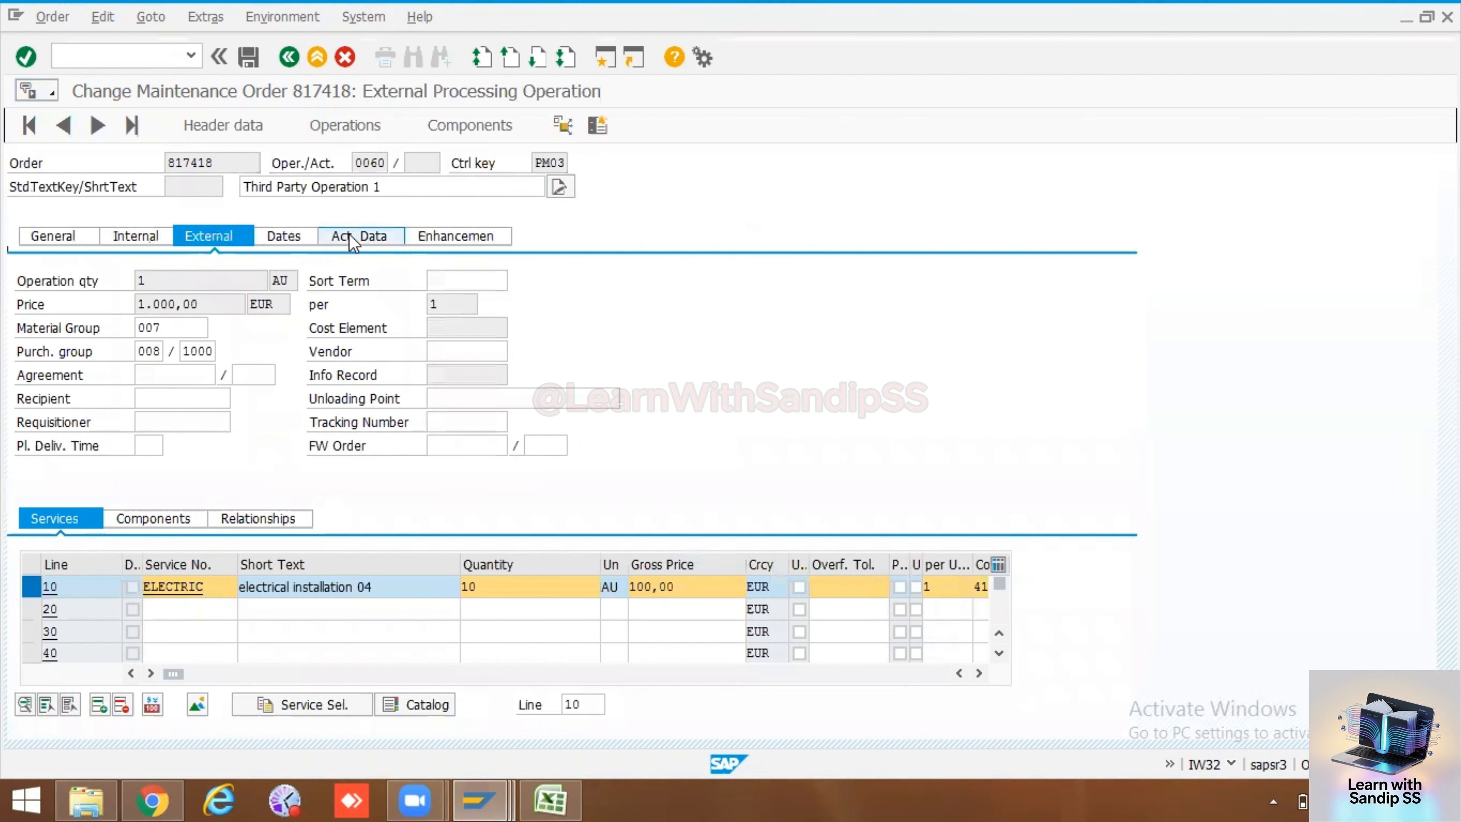
pyautogui.click(351, 235)
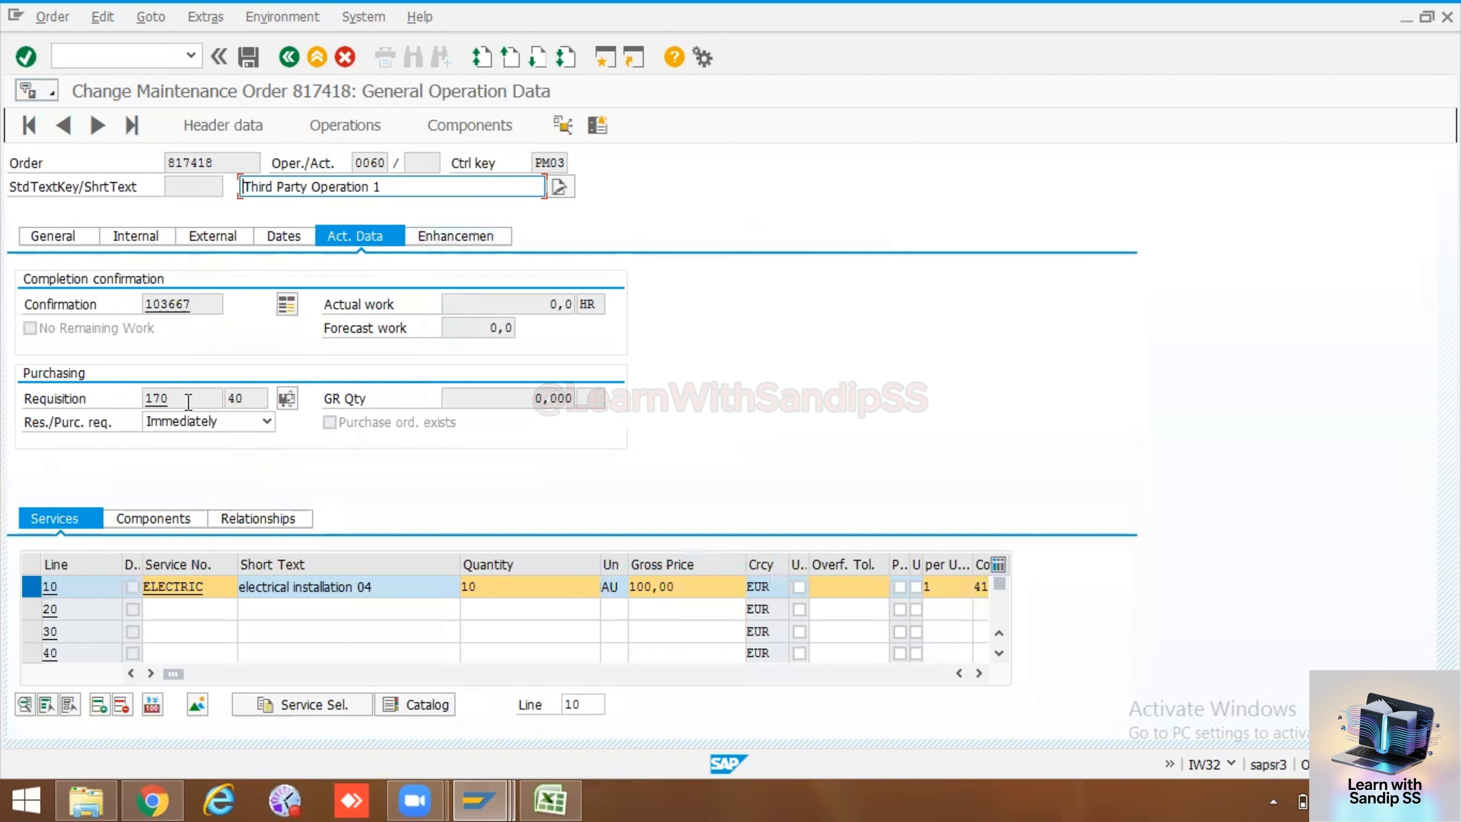
pyautogui.doubleClick(154, 398)
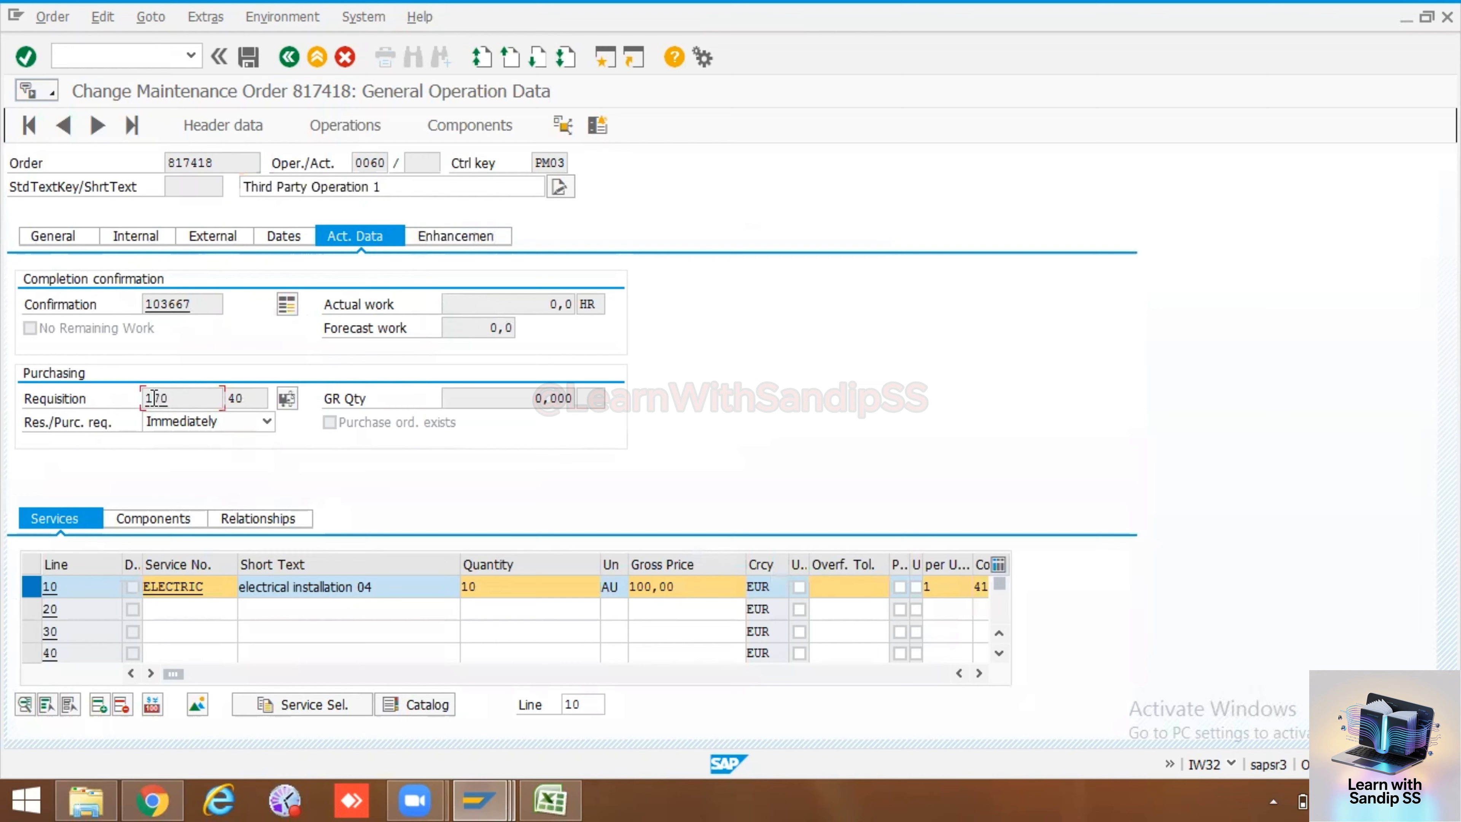
pyautogui.click(291, 58)
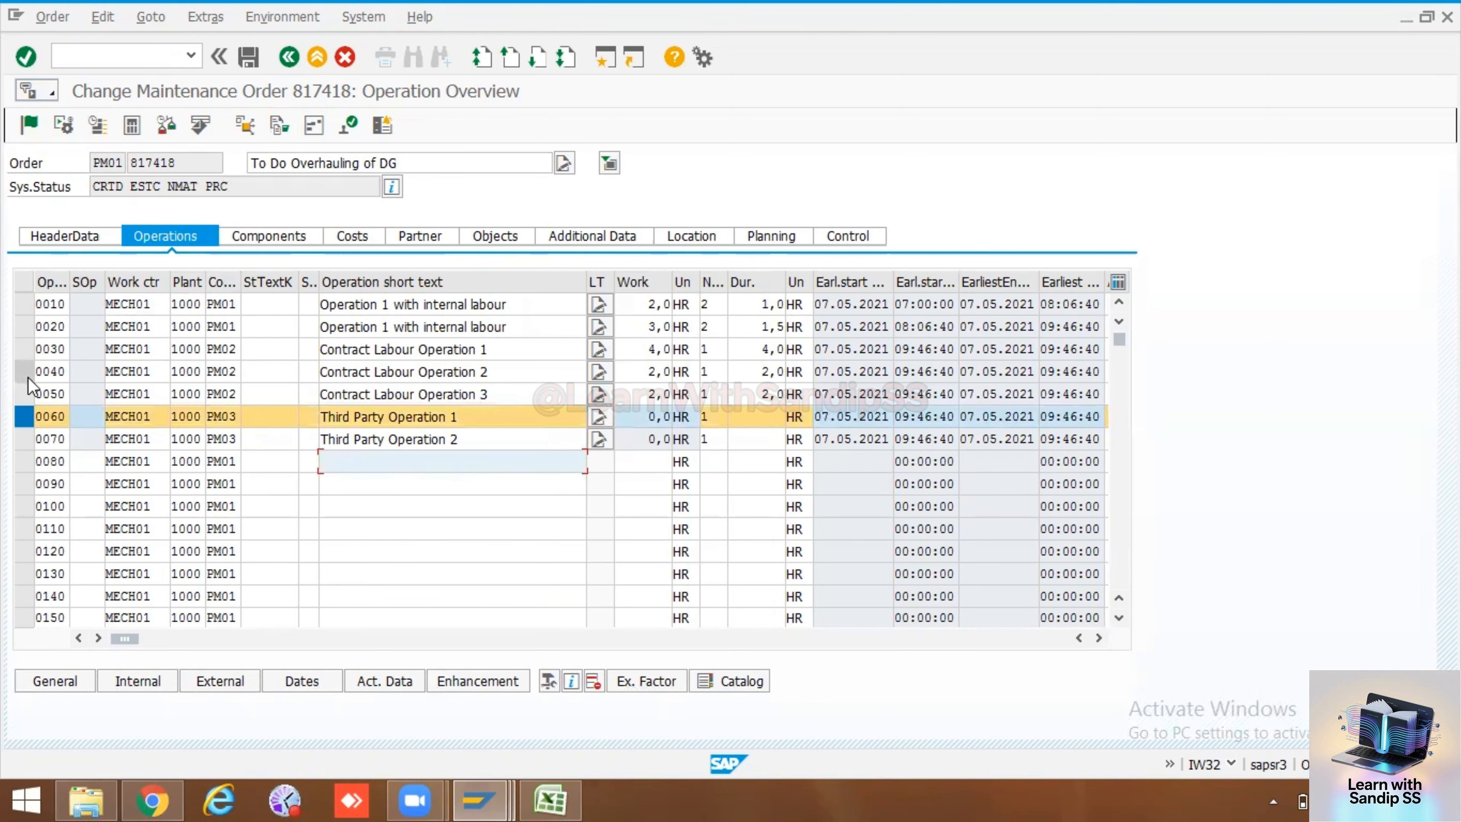
# - Select only Contract Labour Operation 1, check its external data and purchase requisition assignment, and return to the operation overview
pyautogui.click(23, 348)
pyautogui.click(24, 415)
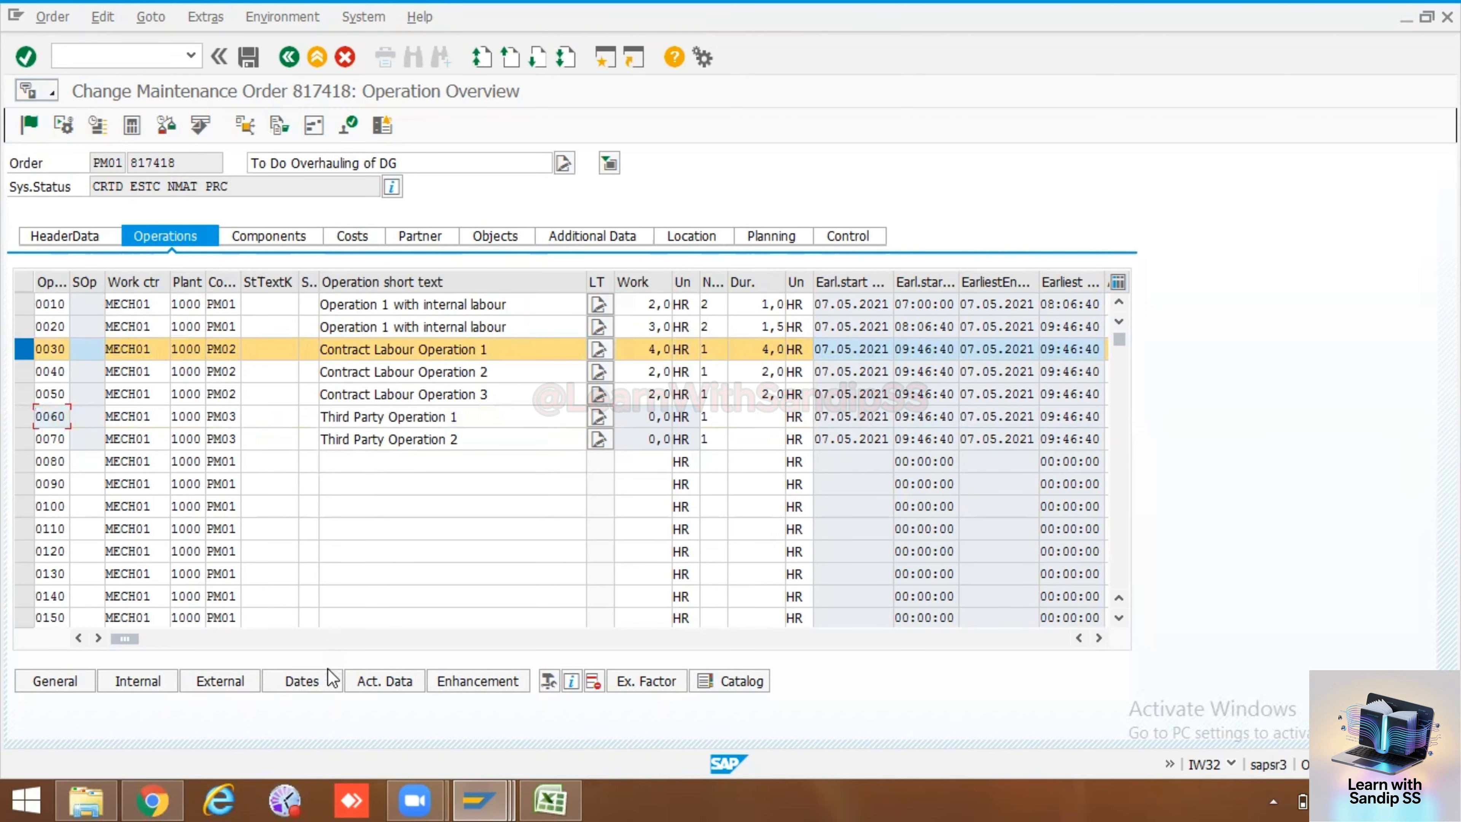
pyautogui.click(232, 682)
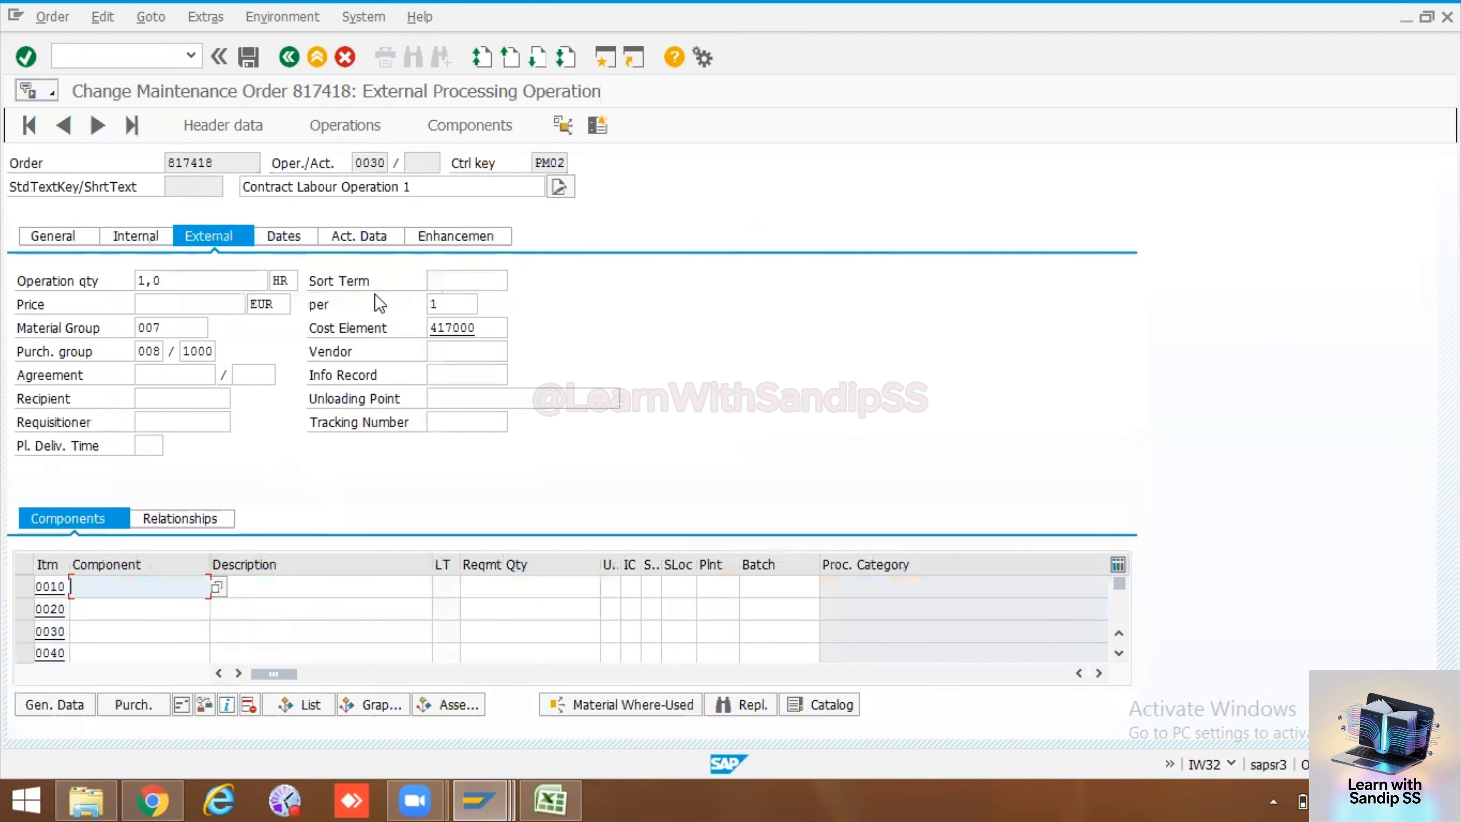
pyautogui.click(369, 231)
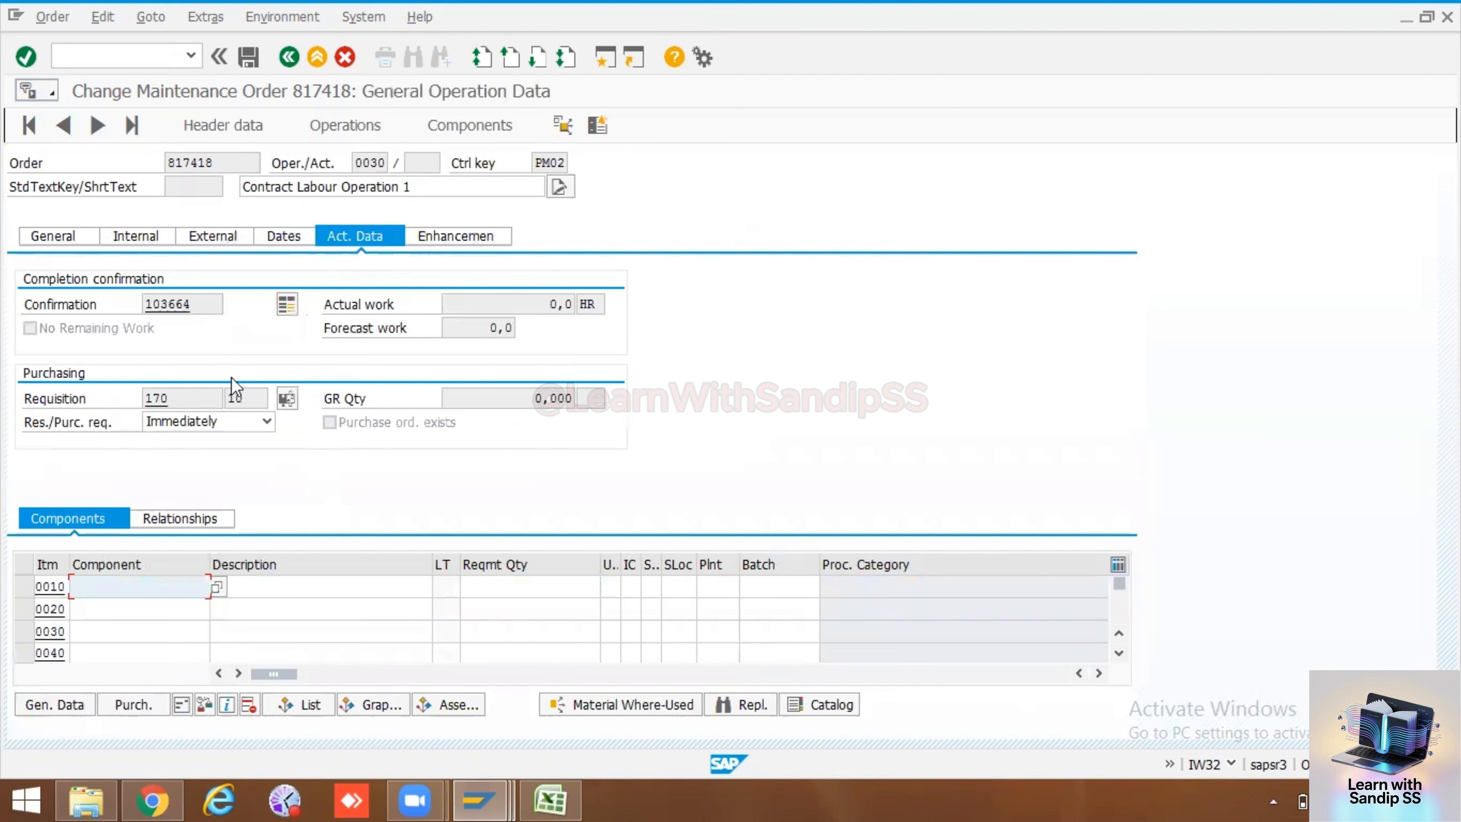
pyautogui.click(289, 57)
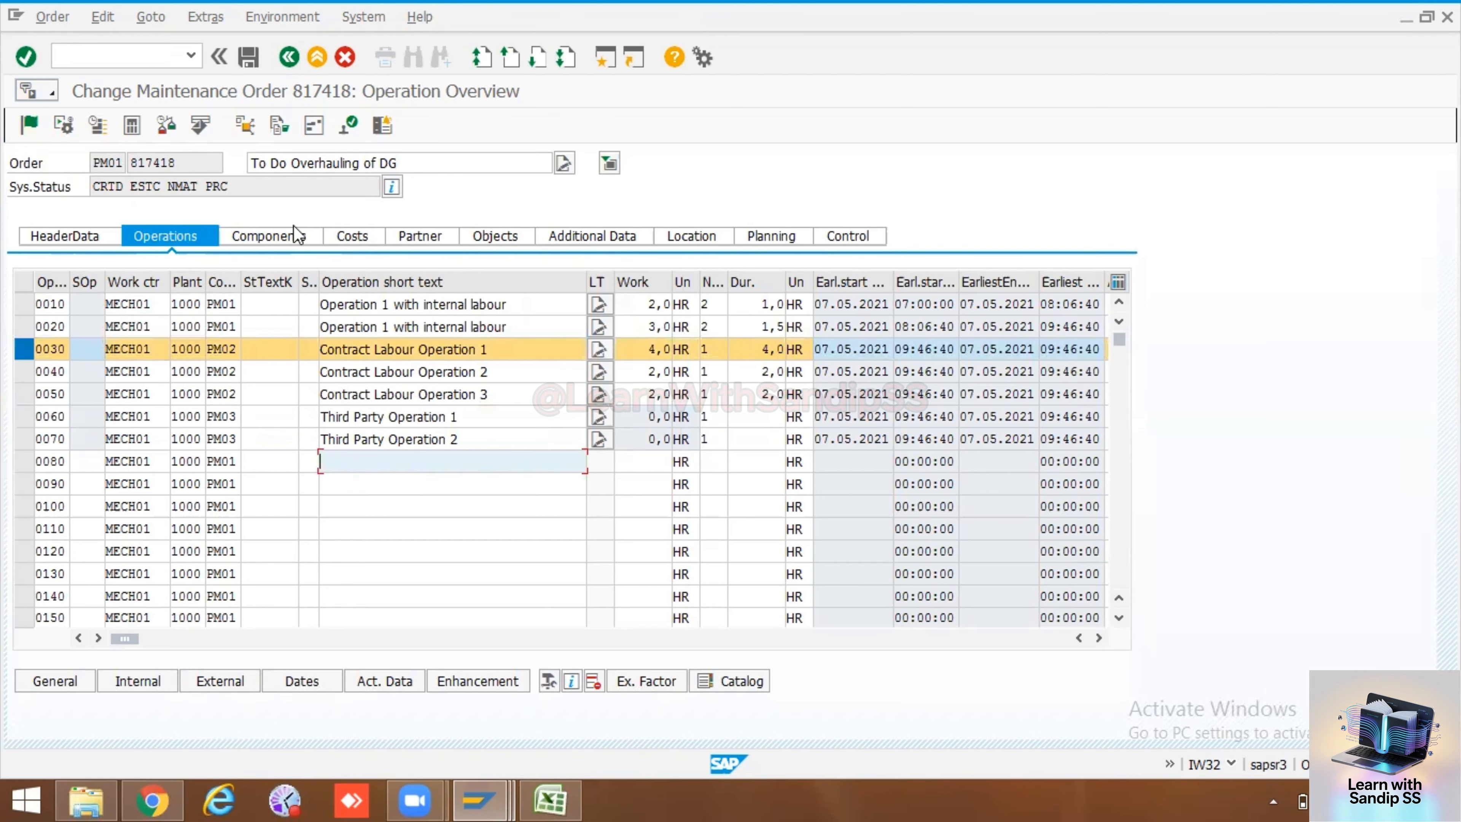
# - Compare the contract labour and third party operation texts, recheck Contract Labour Operation 1's requisition number in its actual data, and return to the overview
pyautogui.click(283, 349)
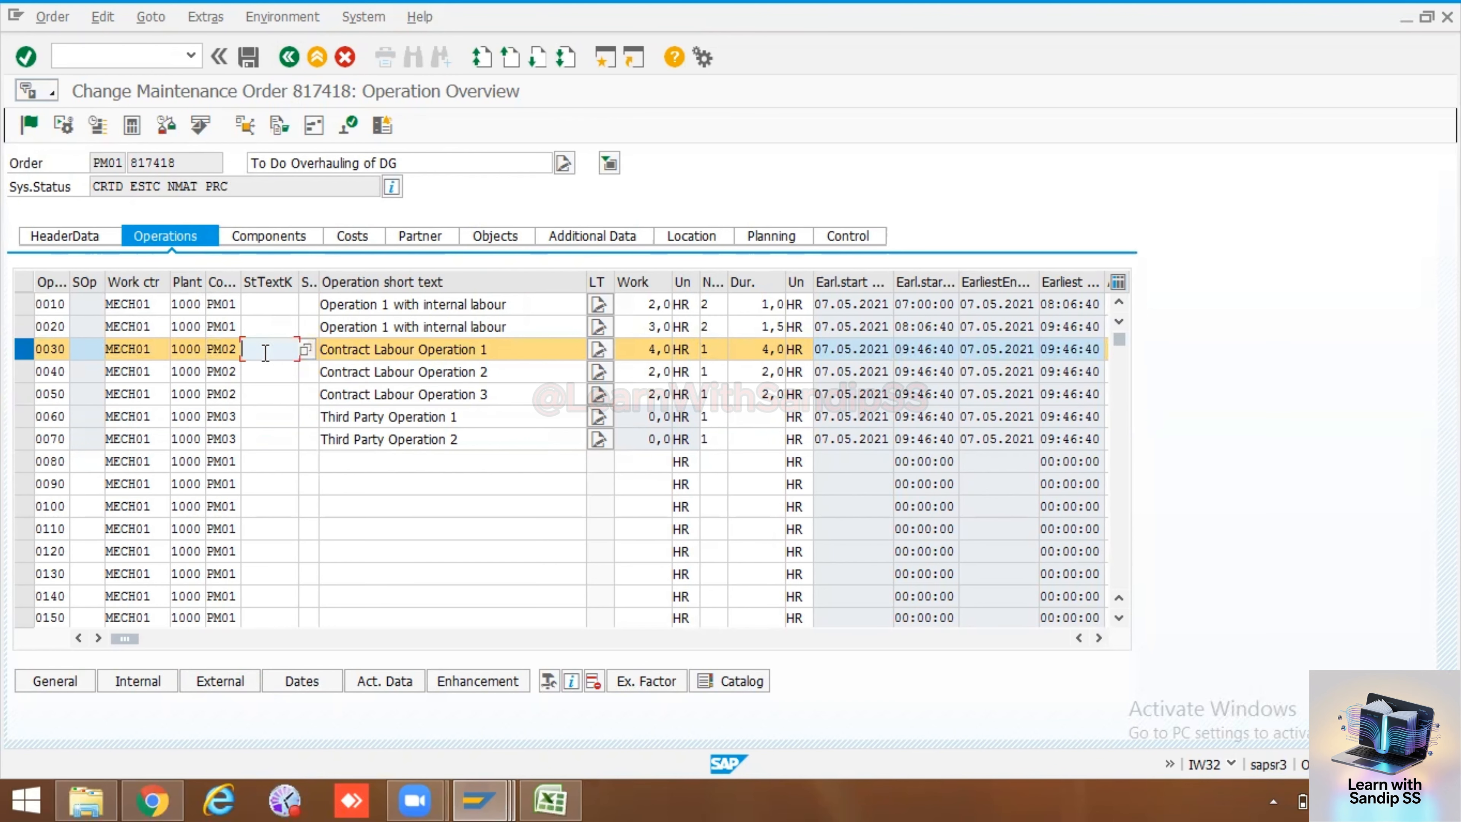
pyautogui.moveTo(501, 348); pyautogui.dragTo(338, 343)
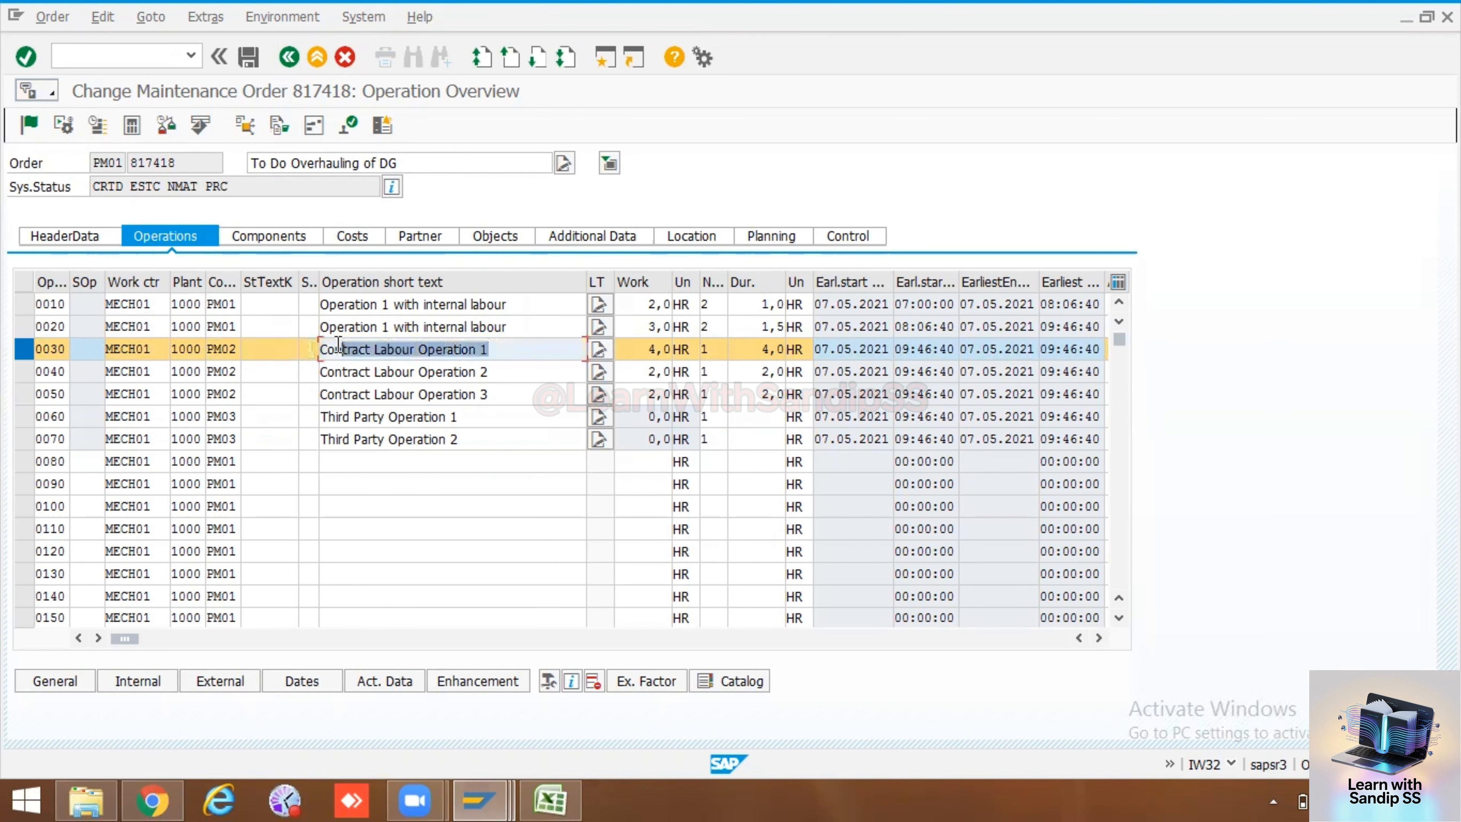
pyautogui.moveTo(474, 417); pyautogui.dragTo(300, 406)
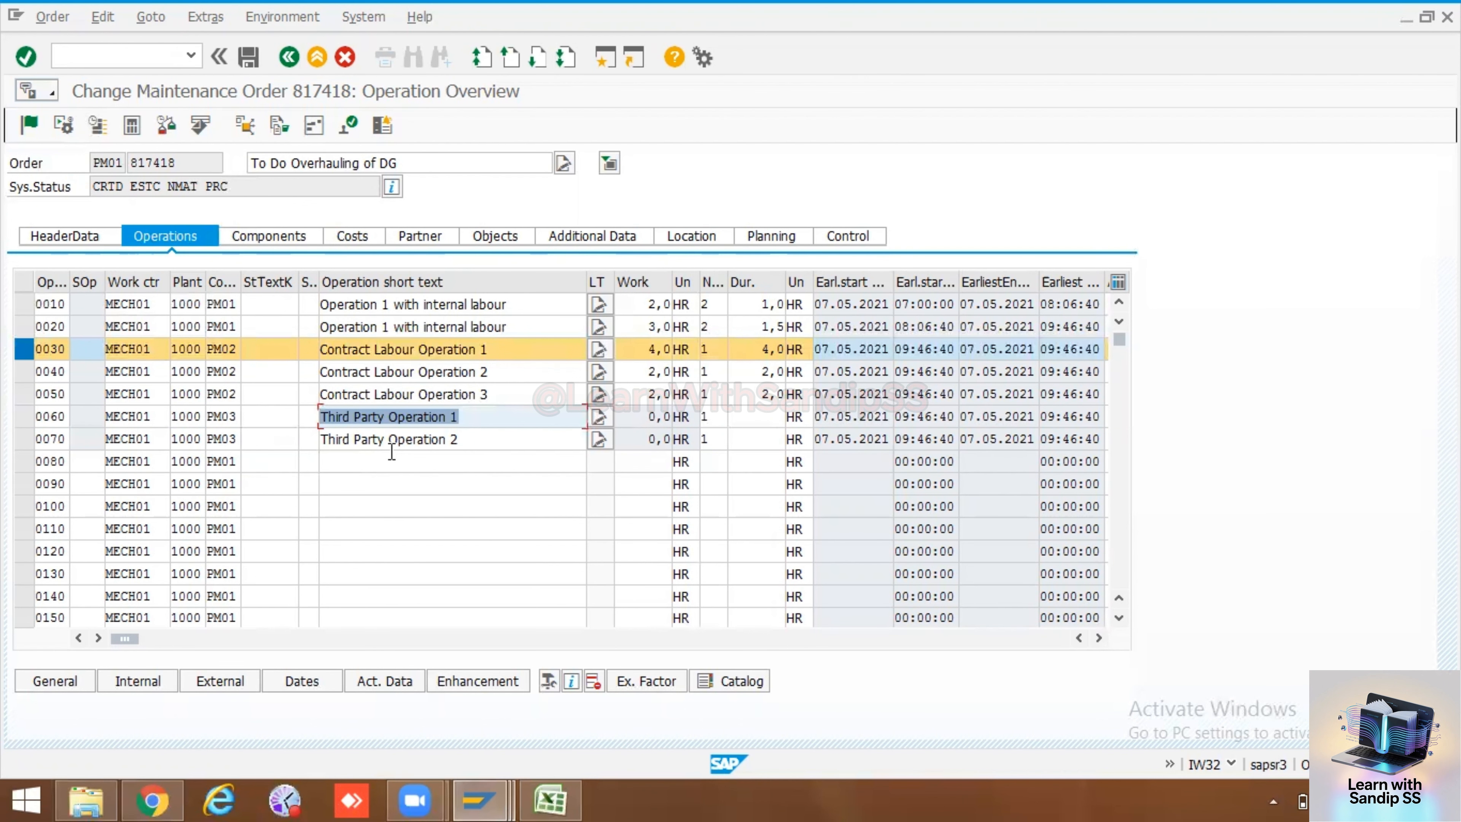
pyautogui.click(377, 682)
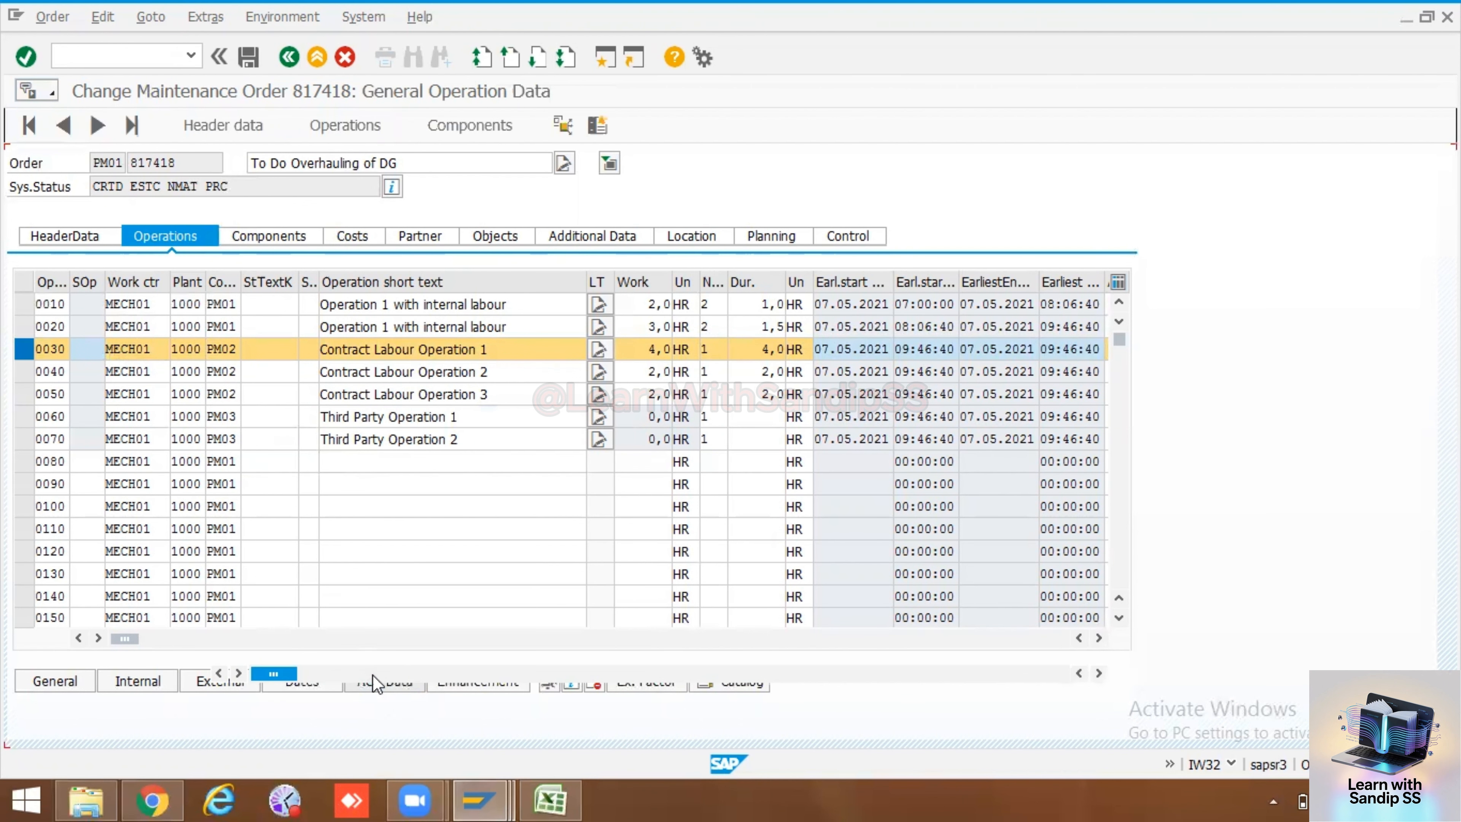
pyautogui.moveTo(170, 398); pyautogui.dragTo(130, 404)
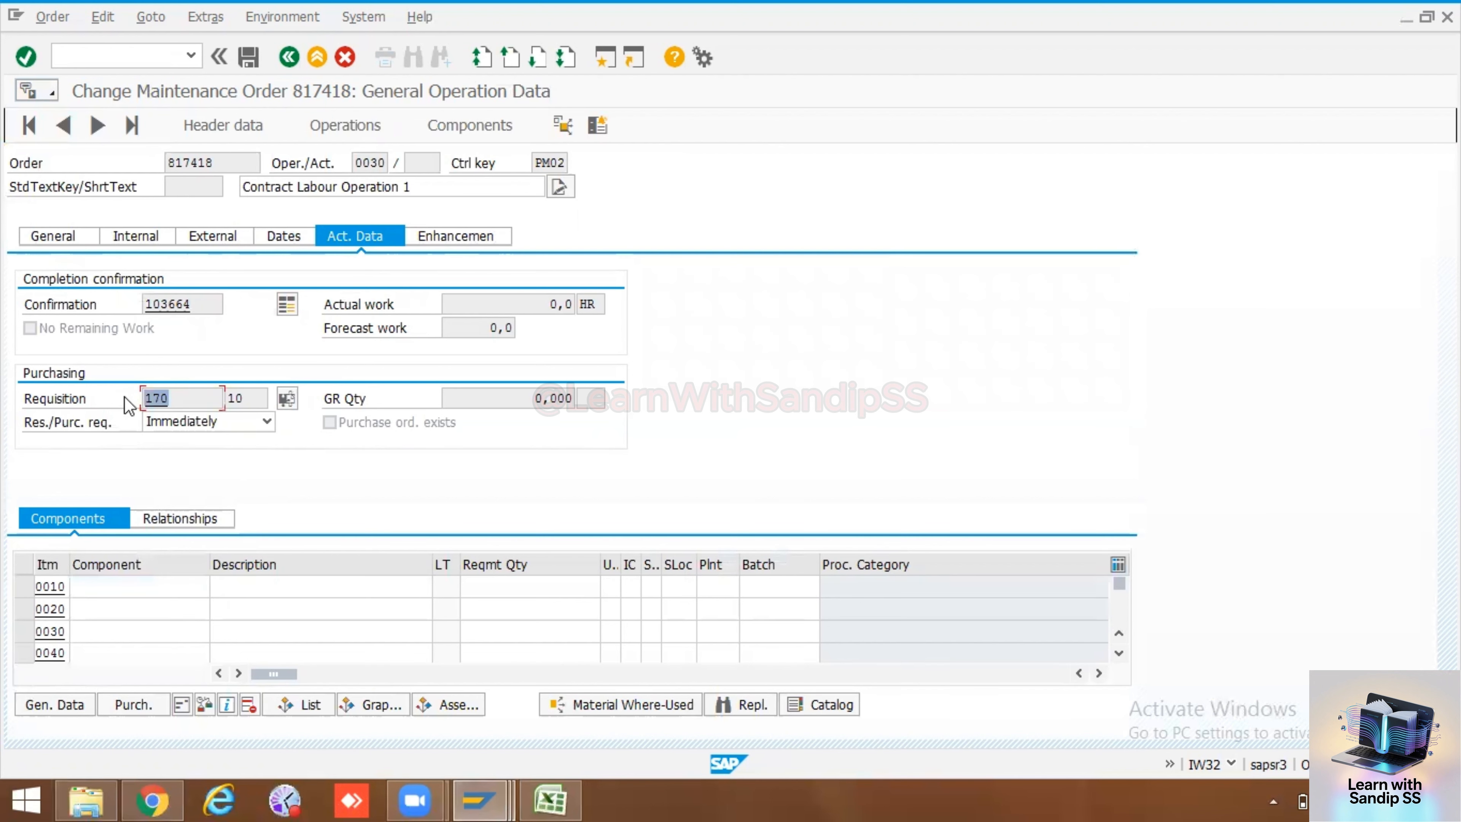
pyautogui.click(279, 58)
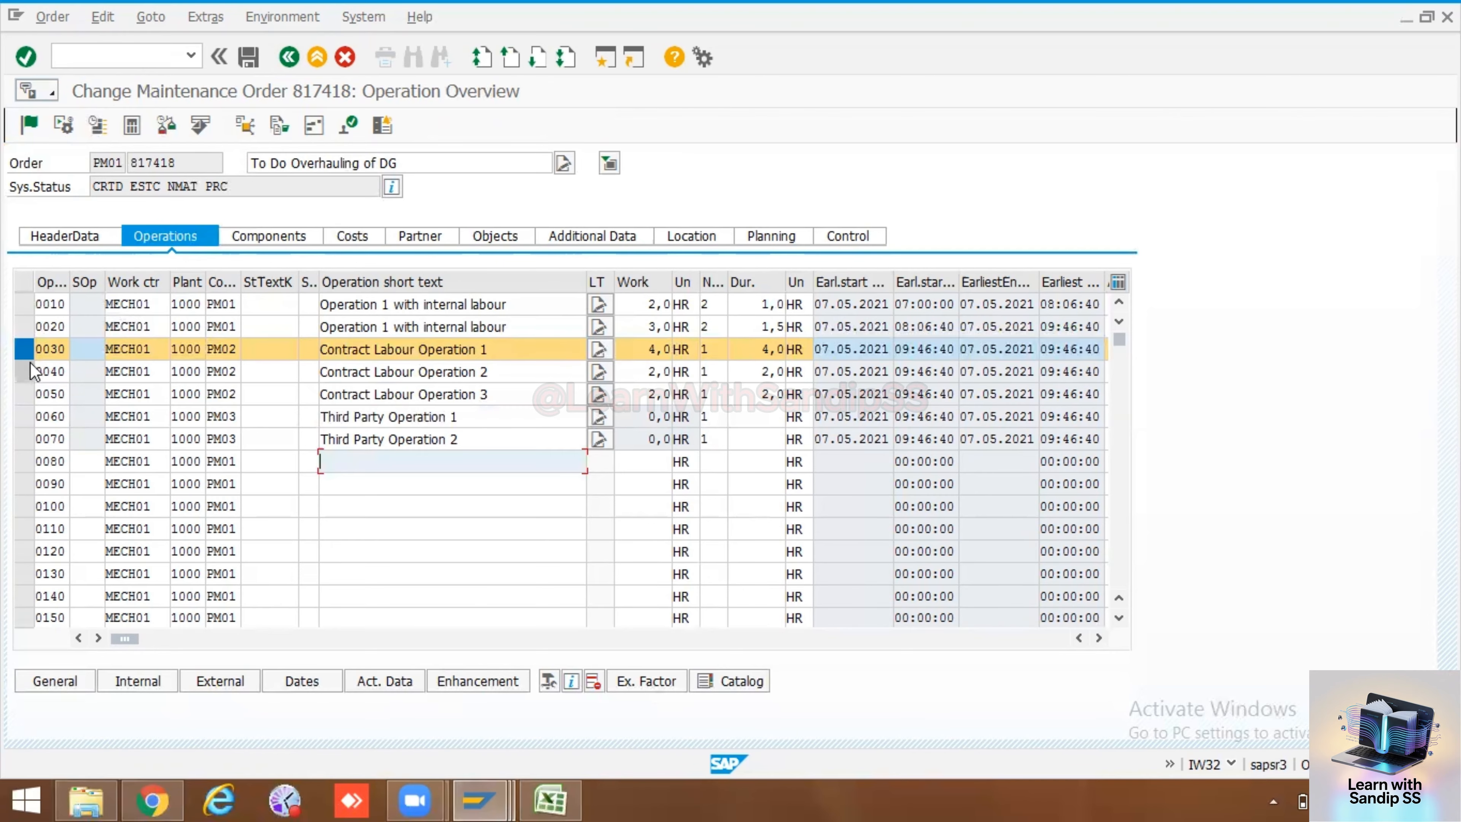
# - Select only Third Party Operation 2 and display the purchase requisition linked in its actual data
pyautogui.click(24, 349)
pyautogui.click(24, 439)
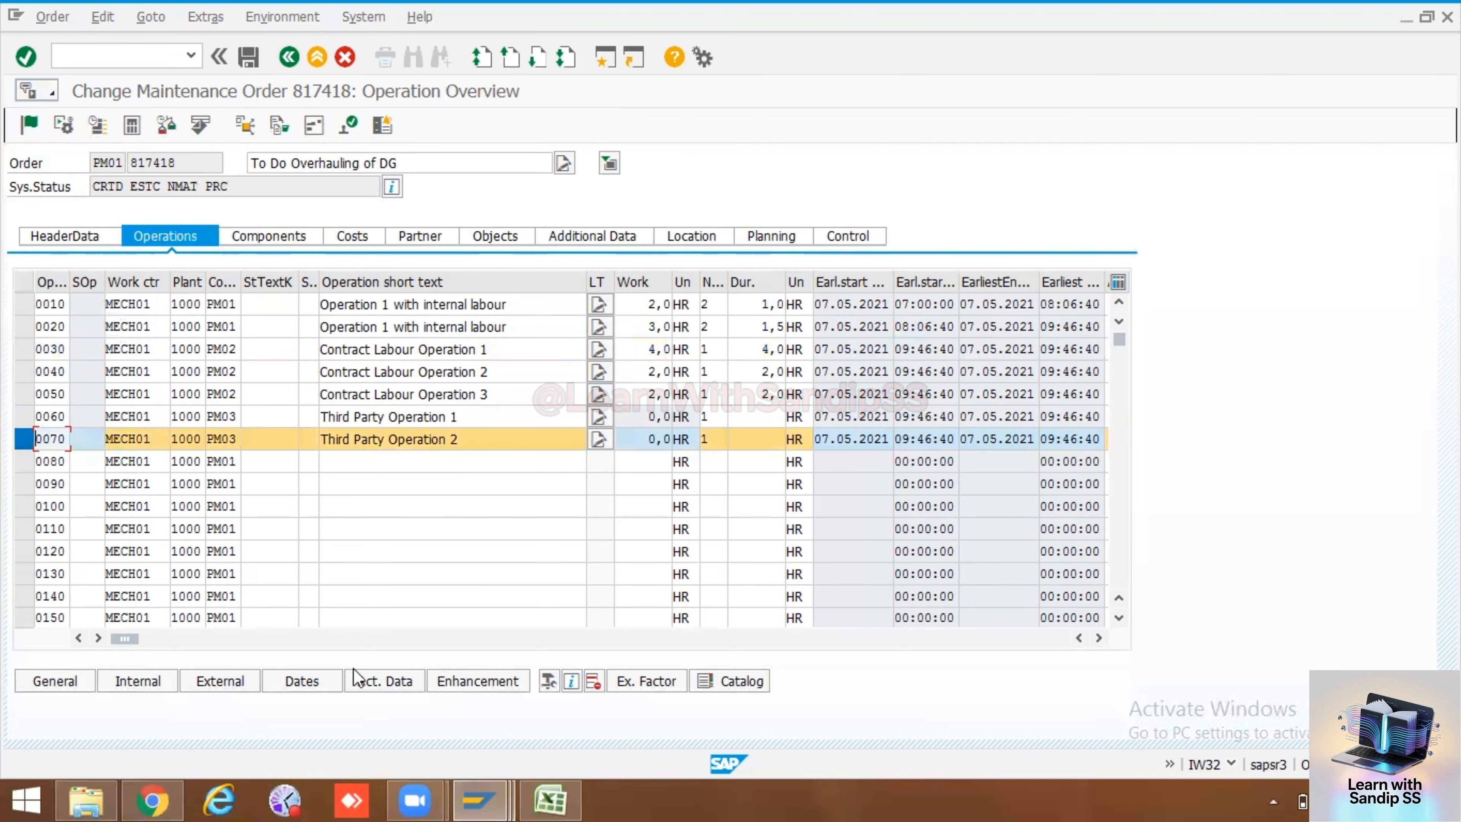
pyautogui.click(384, 681)
pyautogui.moveTo(199, 392); pyautogui.dragTo(126, 396)
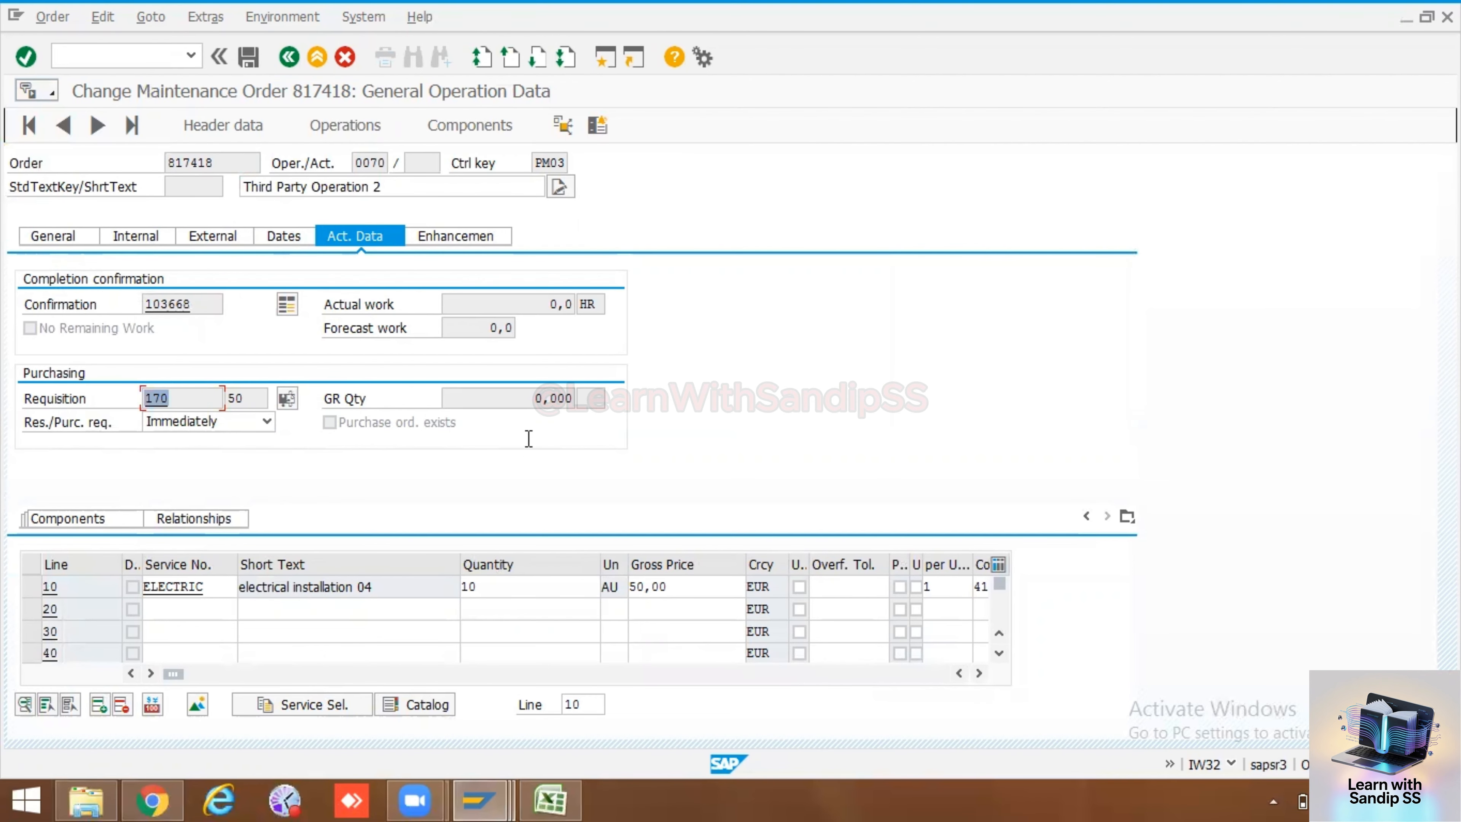
pyautogui.doubleClick(163, 401)
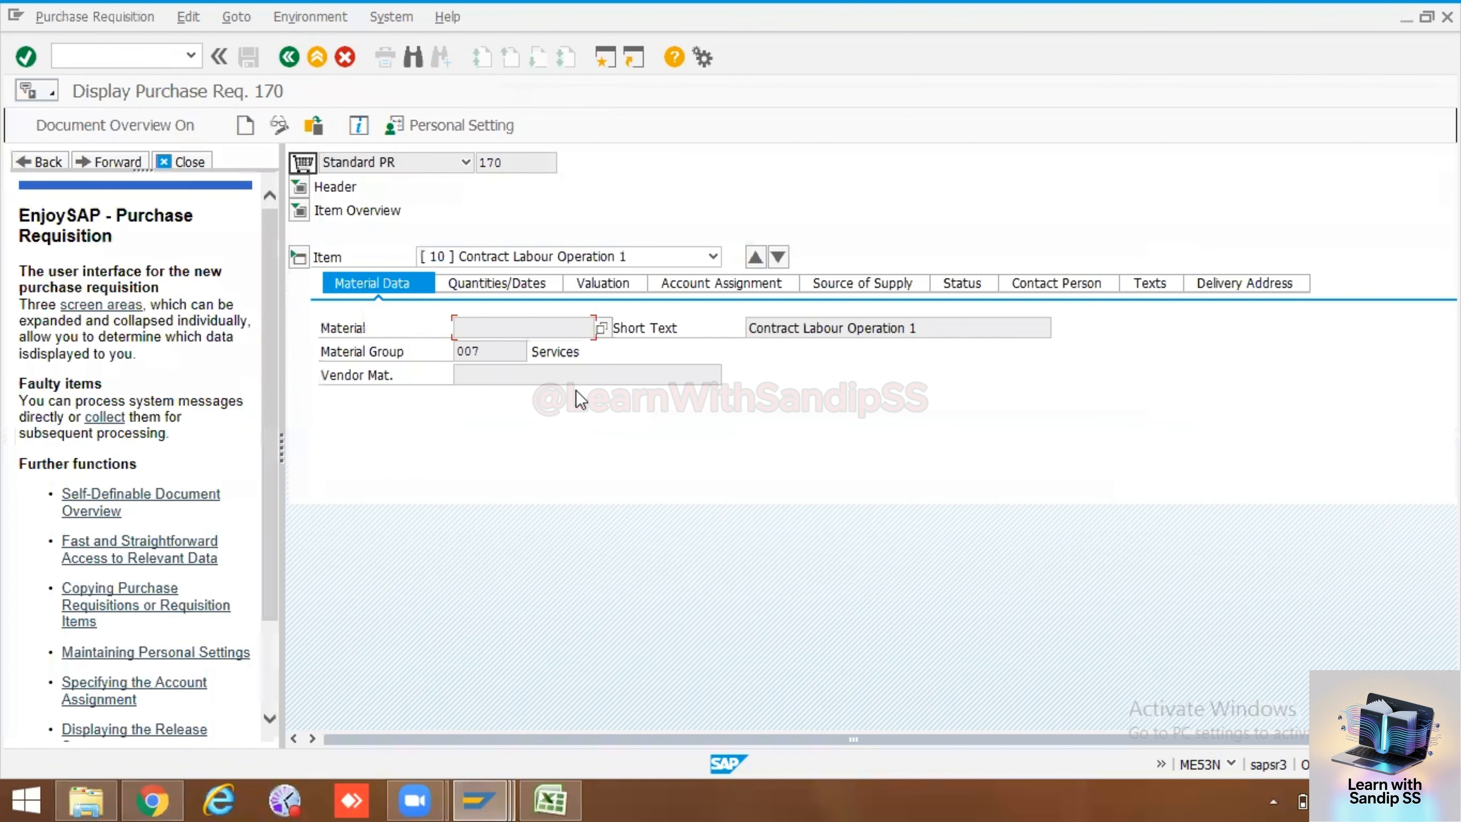
# - Close the help text, show the document overview, and expand the header and item overview of the purchase requisition
pyautogui.click(179, 164)
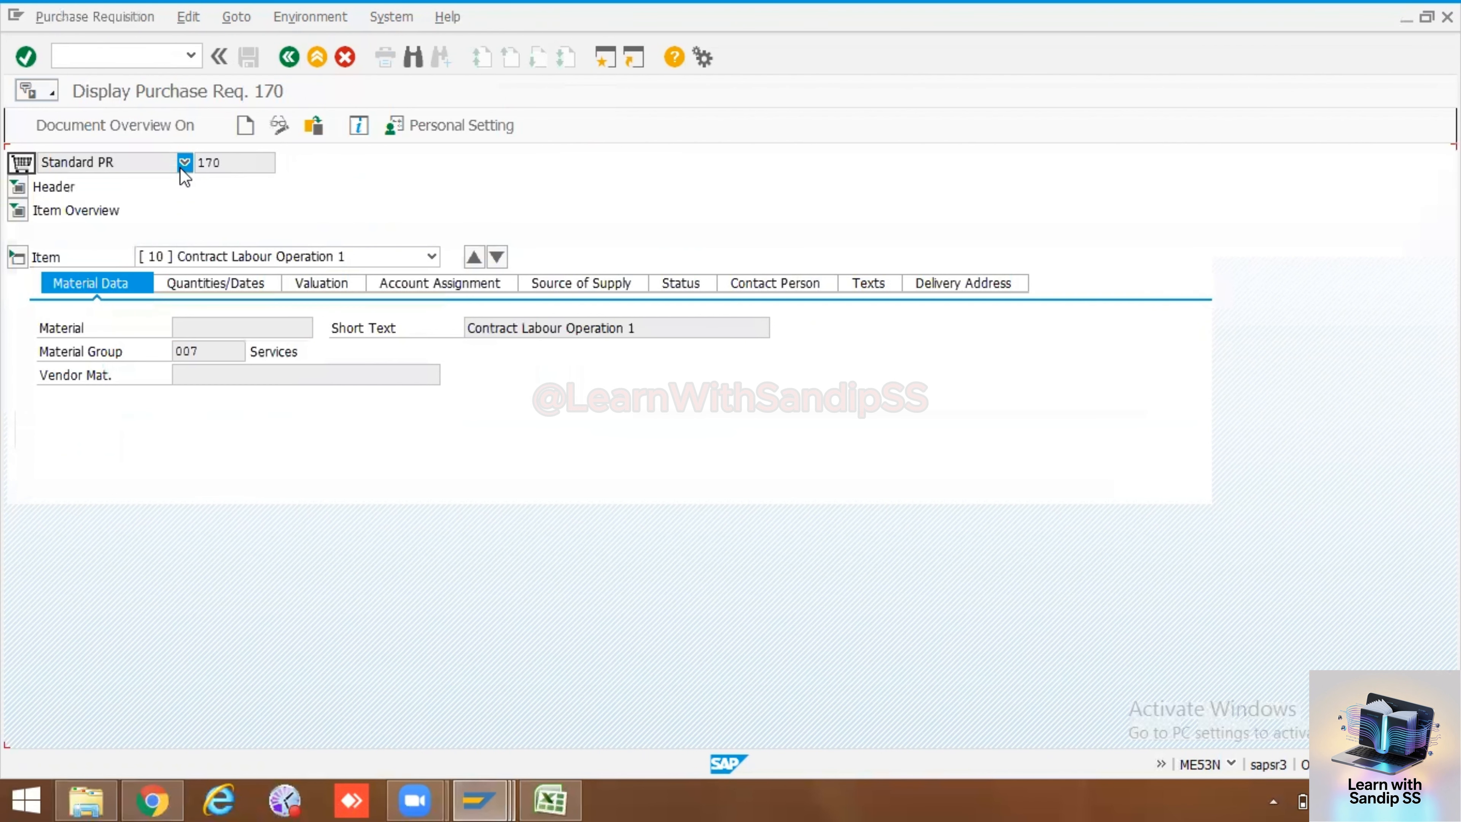
pyautogui.click(166, 124)
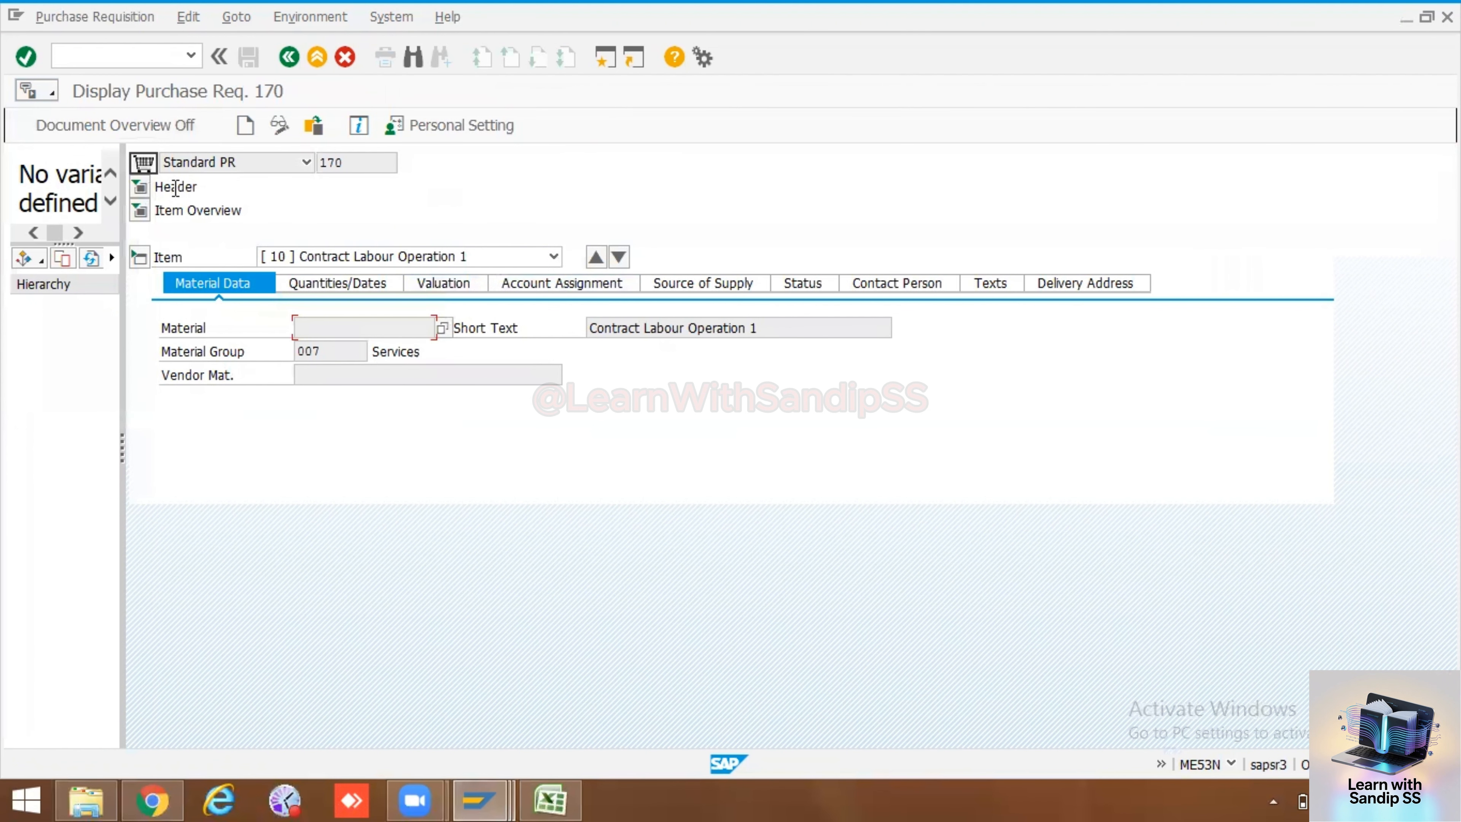
pyautogui.click(143, 187)
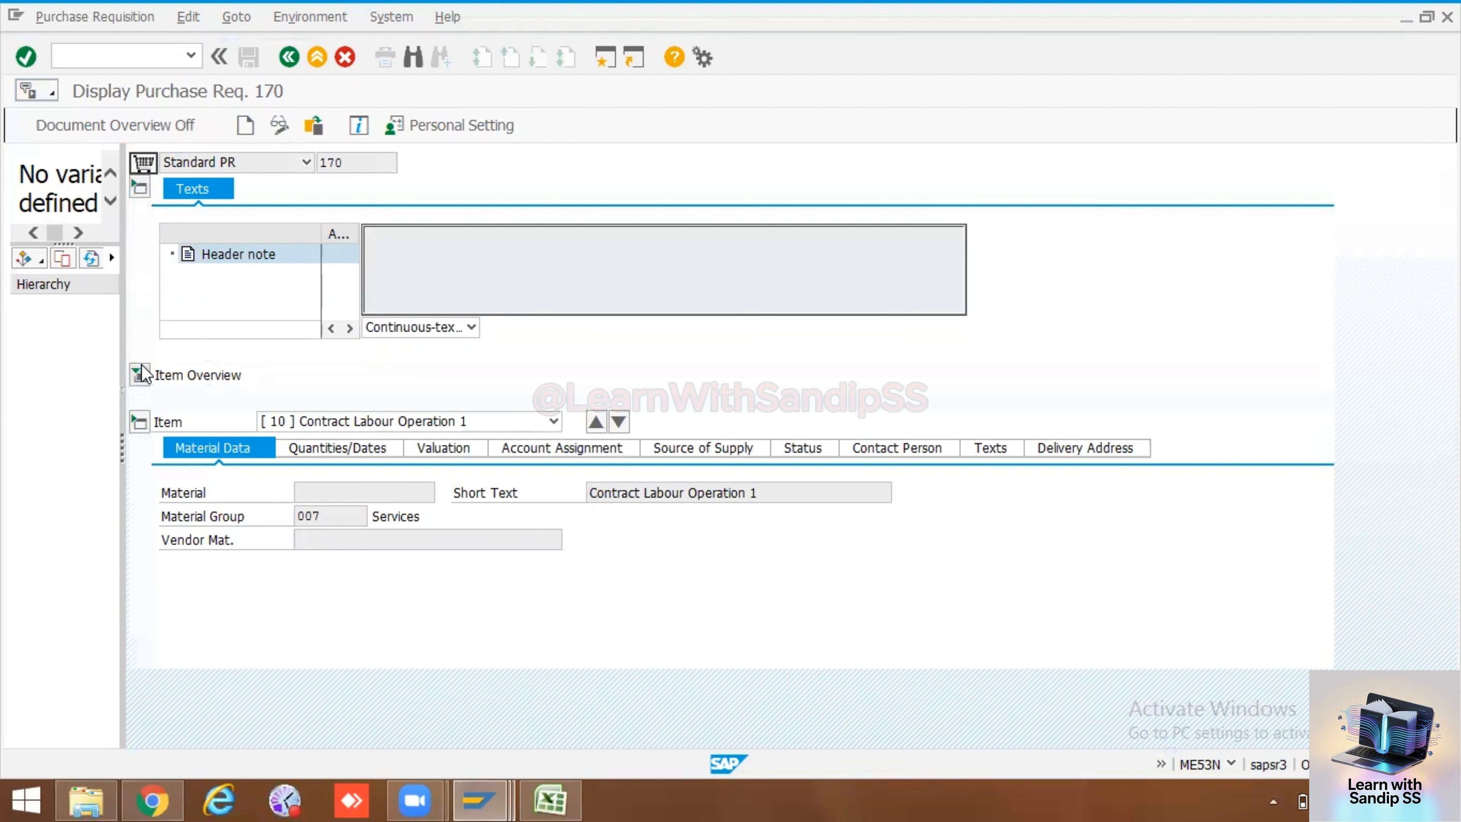
pyautogui.click(140, 372)
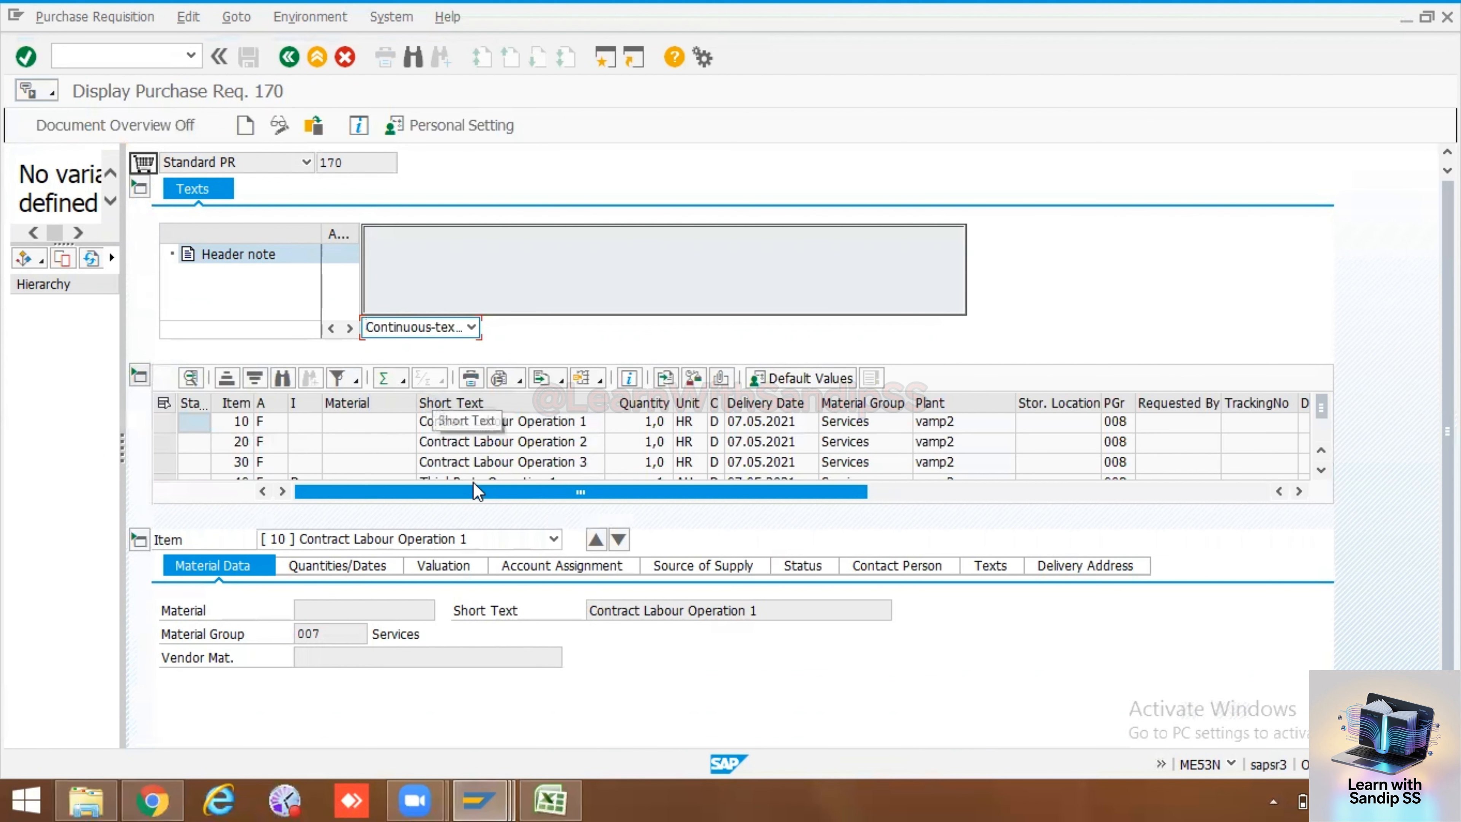
# - Review the contract labour and third party items in the purchase requisition's item overview
pyautogui.scroll(-1, 569, 434)
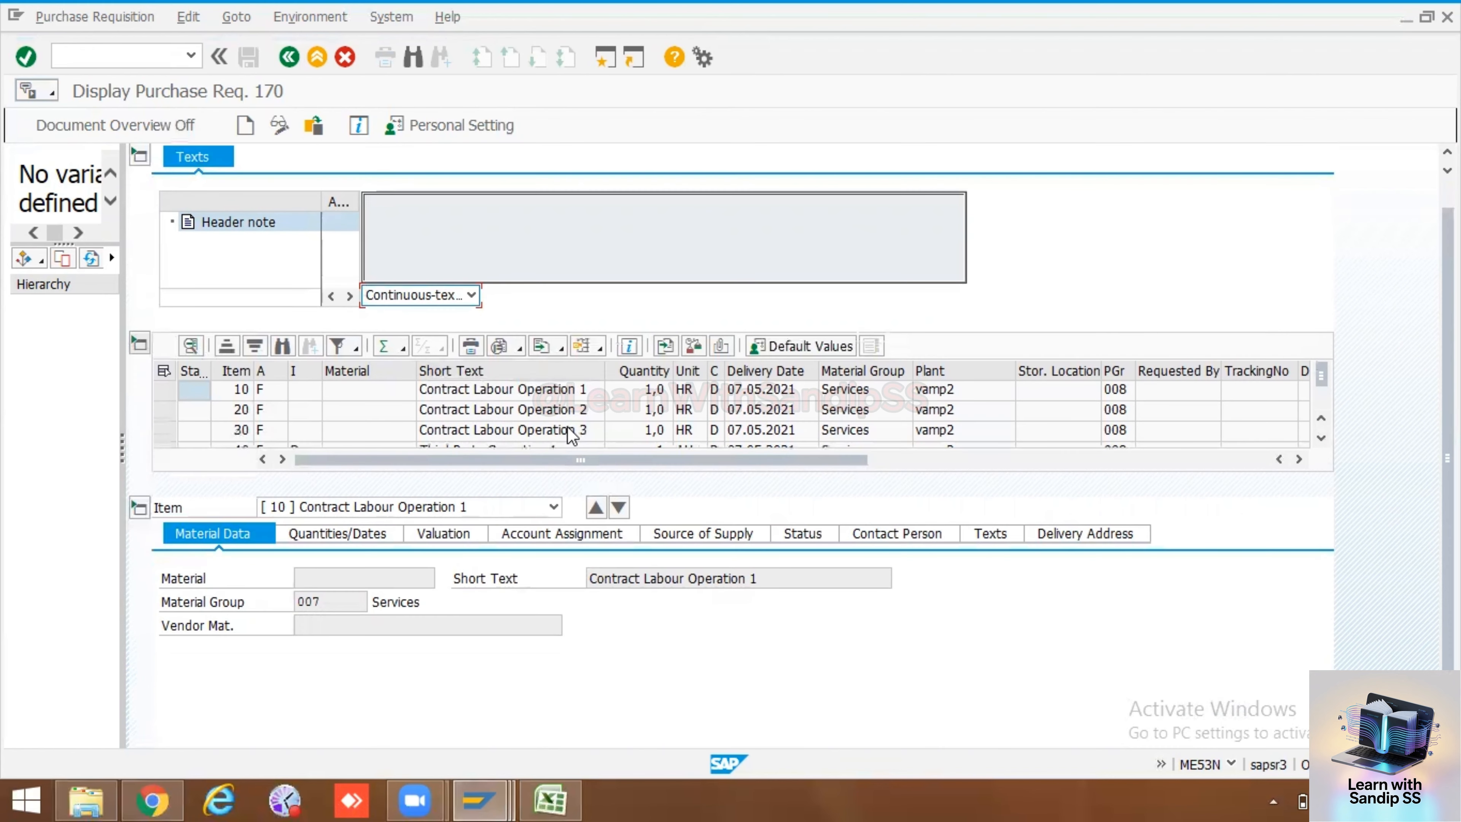
pyautogui.scroll(1, 570, 435)
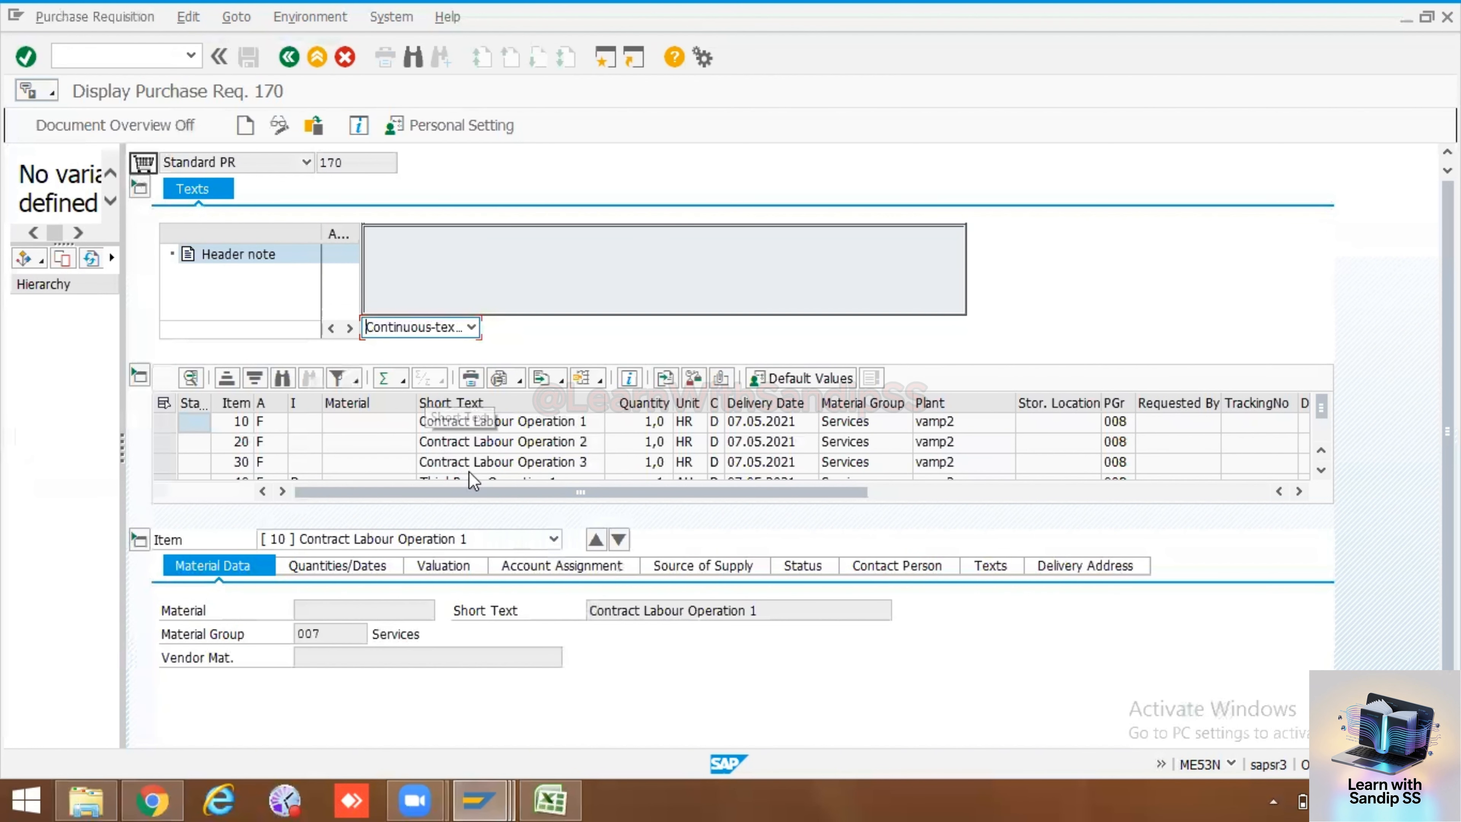
pyautogui.doubleClick(1321, 469)
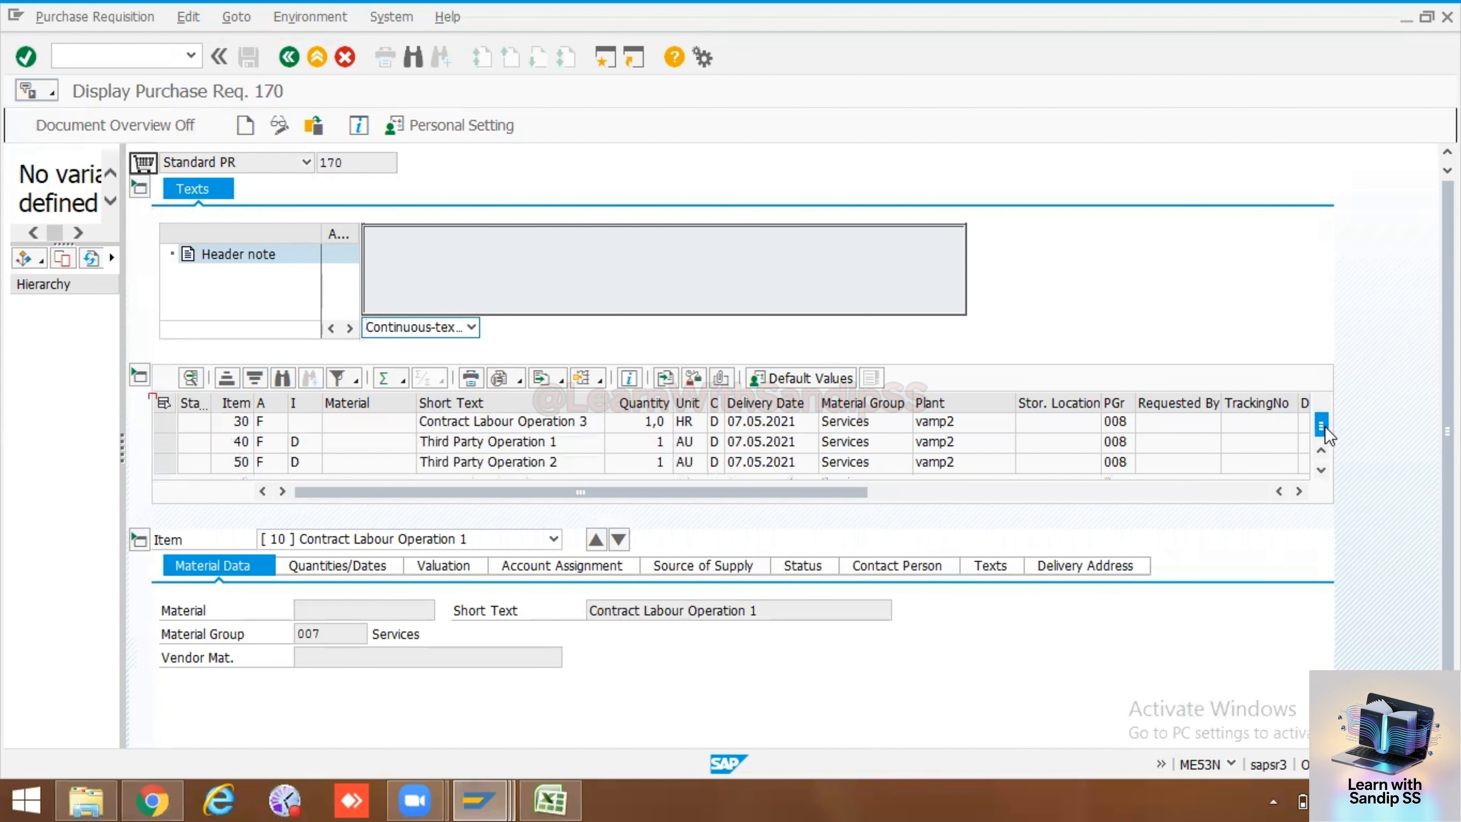
pyautogui.click(1321, 410)
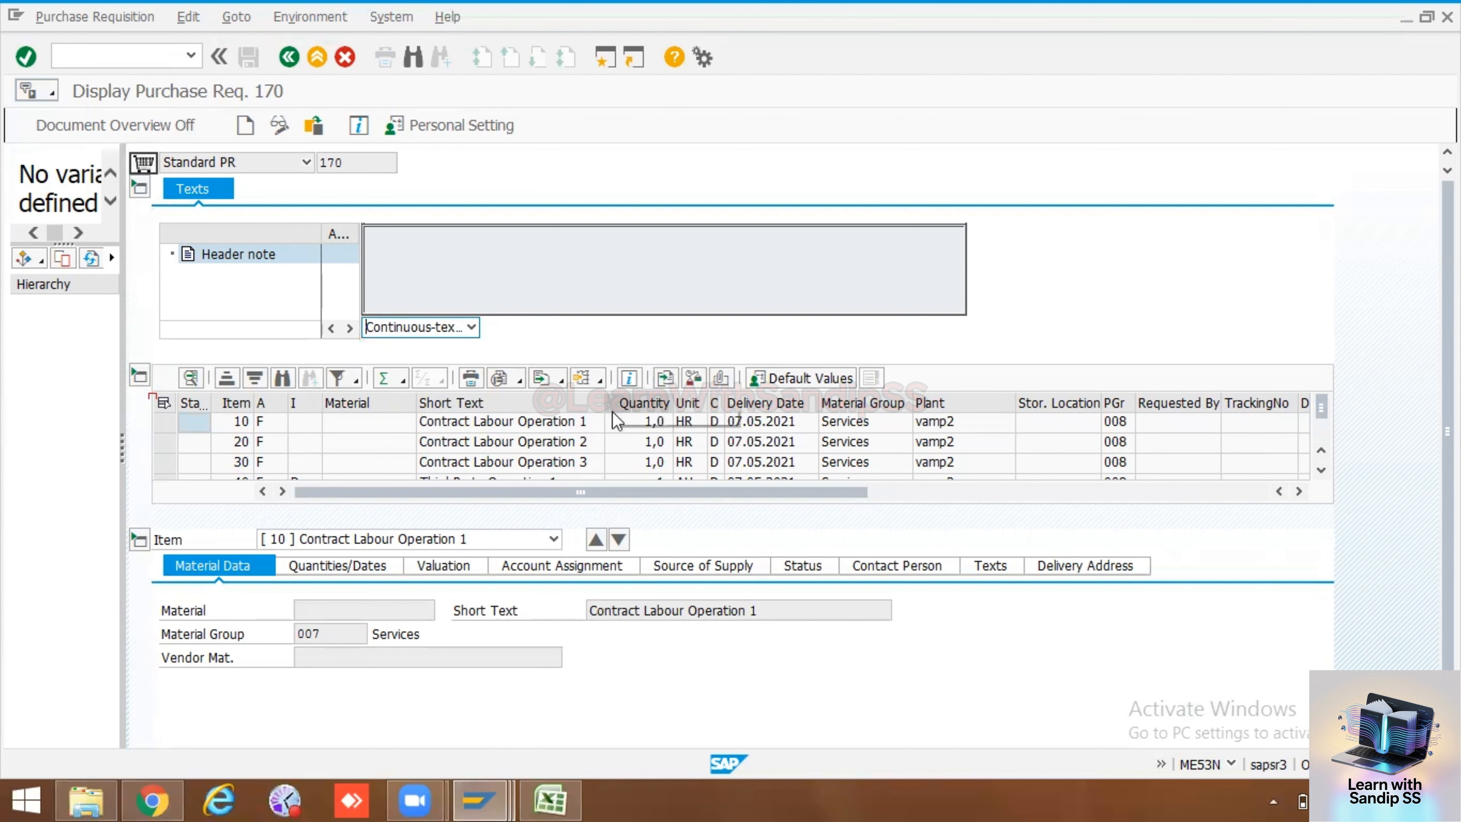
# - Leave the purchase requisition, check the general data of Third Party Operation 2, and return to the operation overview
pyautogui.click(289, 57)
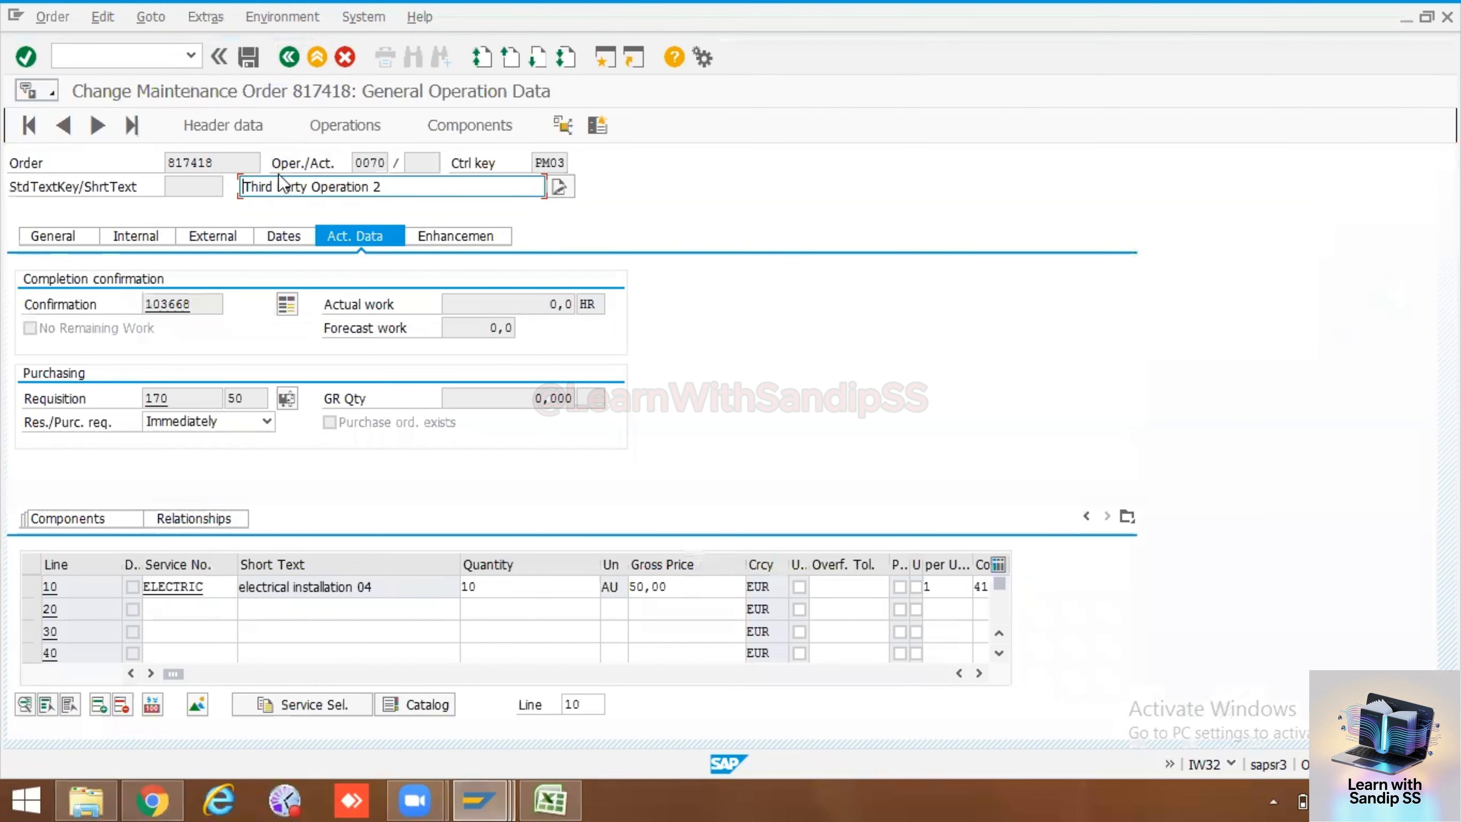
pyautogui.click(74, 236)
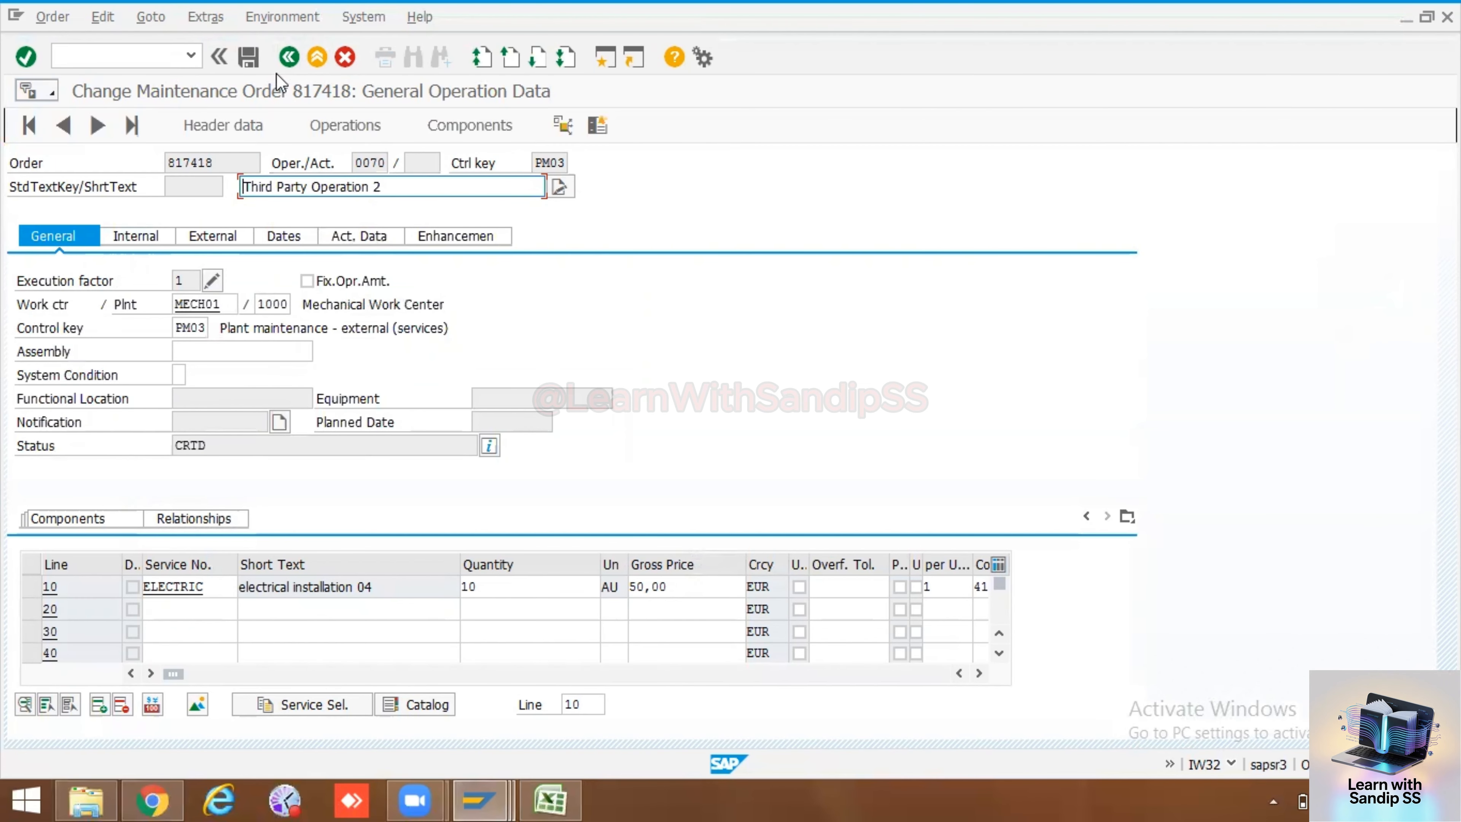
pyautogui.click(289, 57)
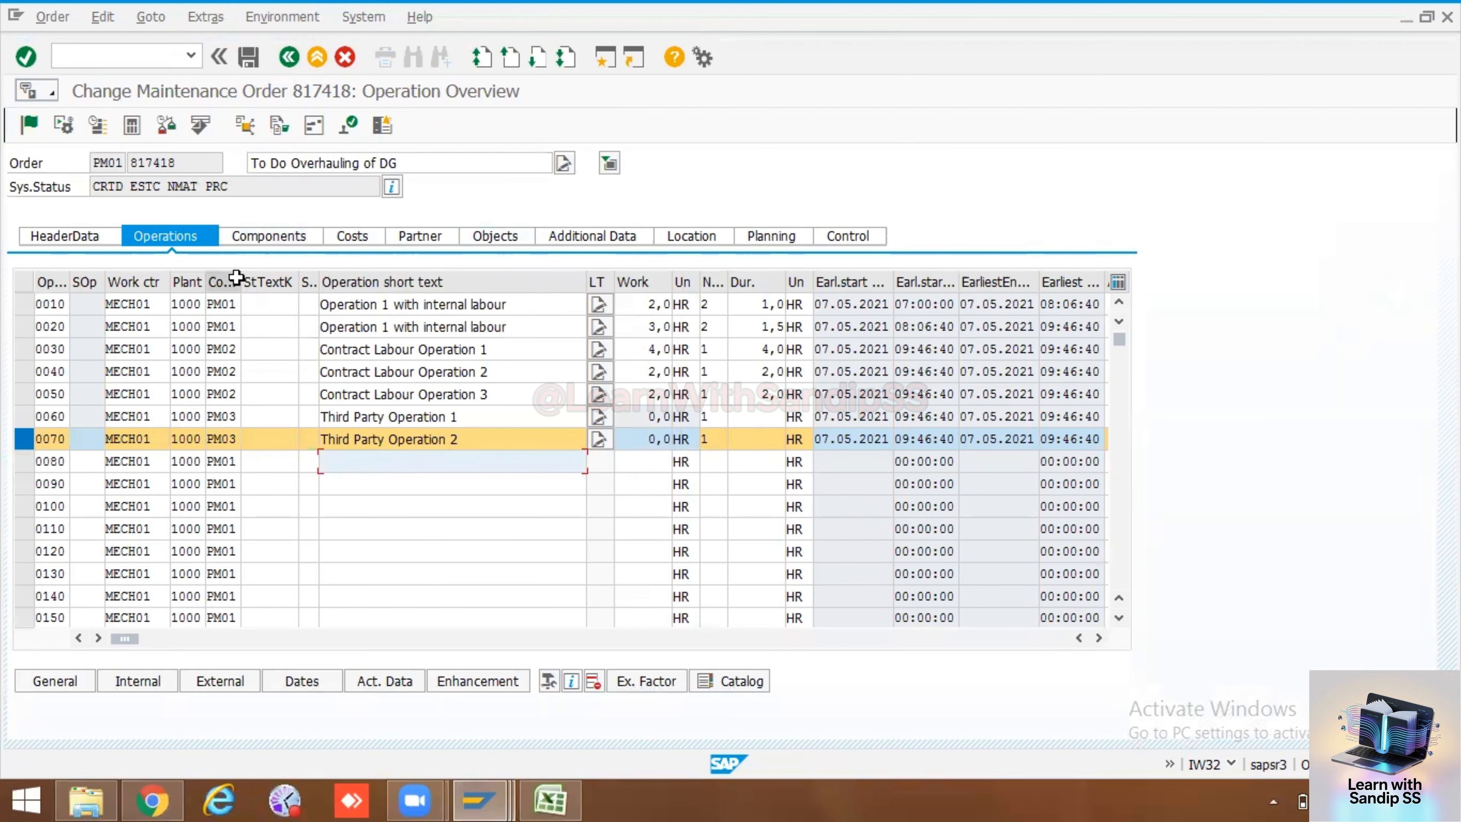
# - Widen the control key column in the operation overview and place the cursor in Third Party Operation 1's short text
pyautogui.moveTo(240, 280); pyautogui.dragTo(263, 280)
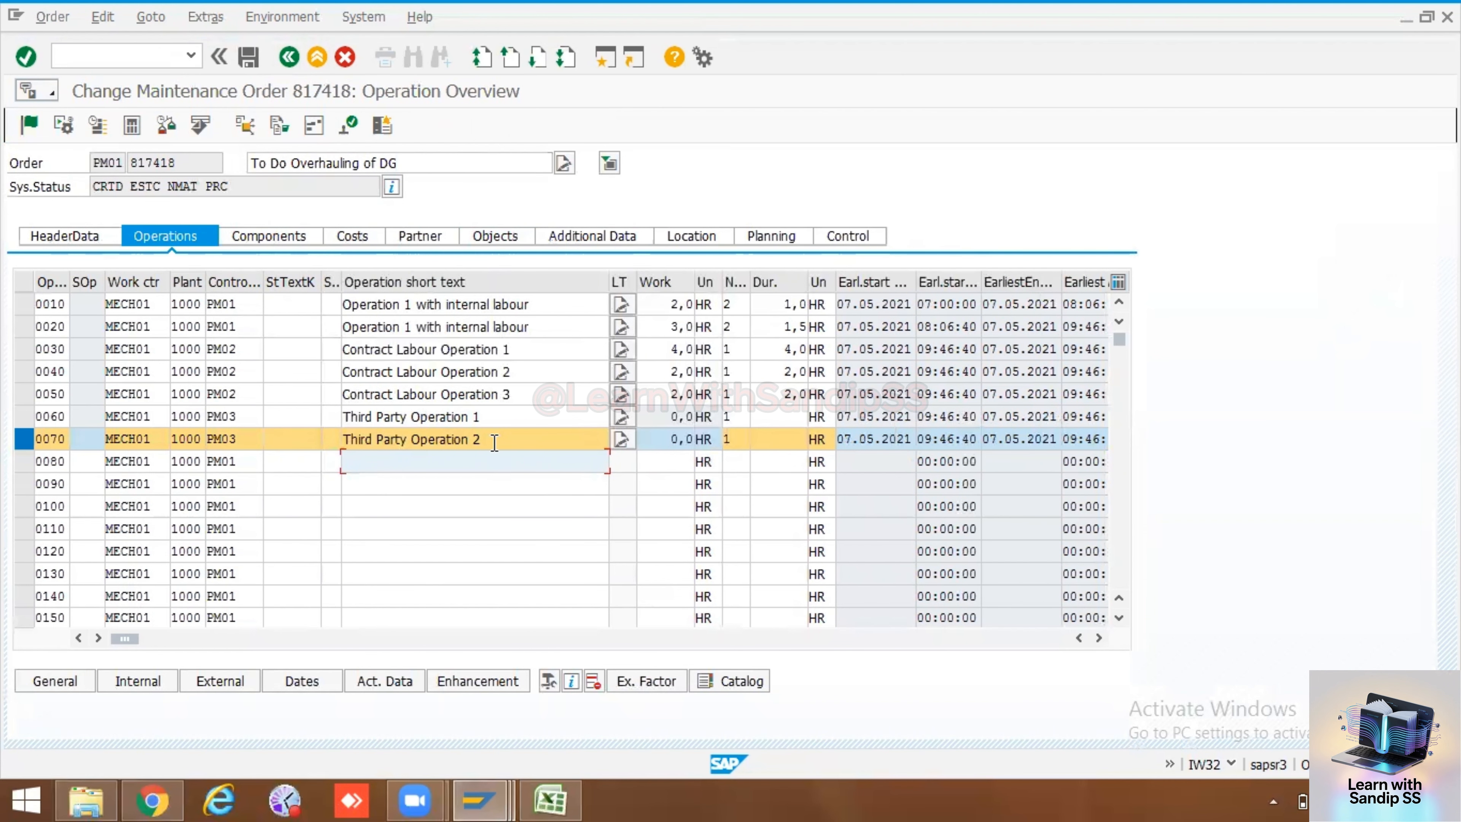
pyautogui.click(507, 496)
pyautogui.click(535, 407)
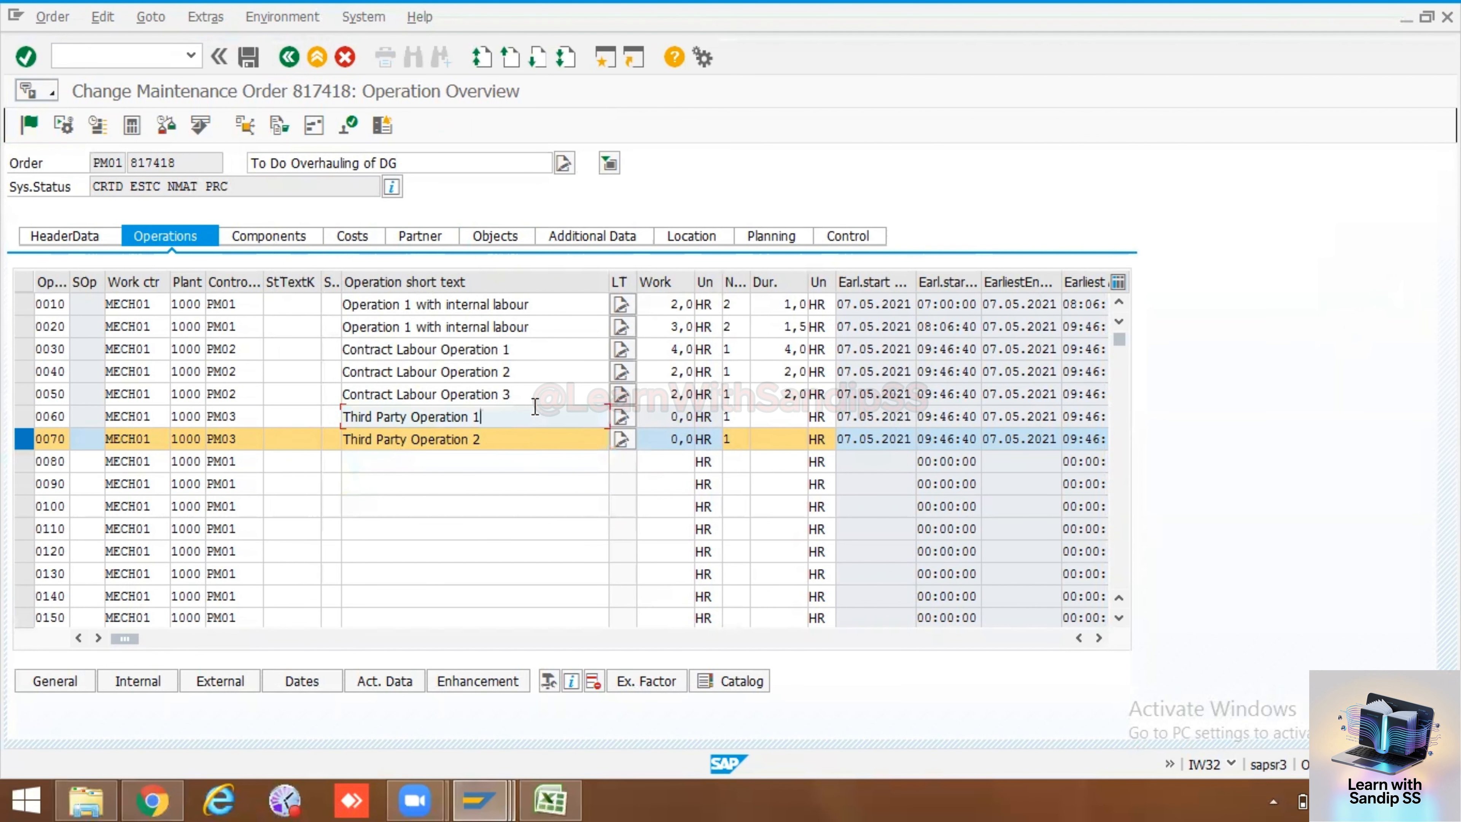
# - Select the two internal labour operations 0010 and 0020, and deselect Third Party Operation 2
pyautogui.click(24, 327)
pyautogui.click(23, 438)
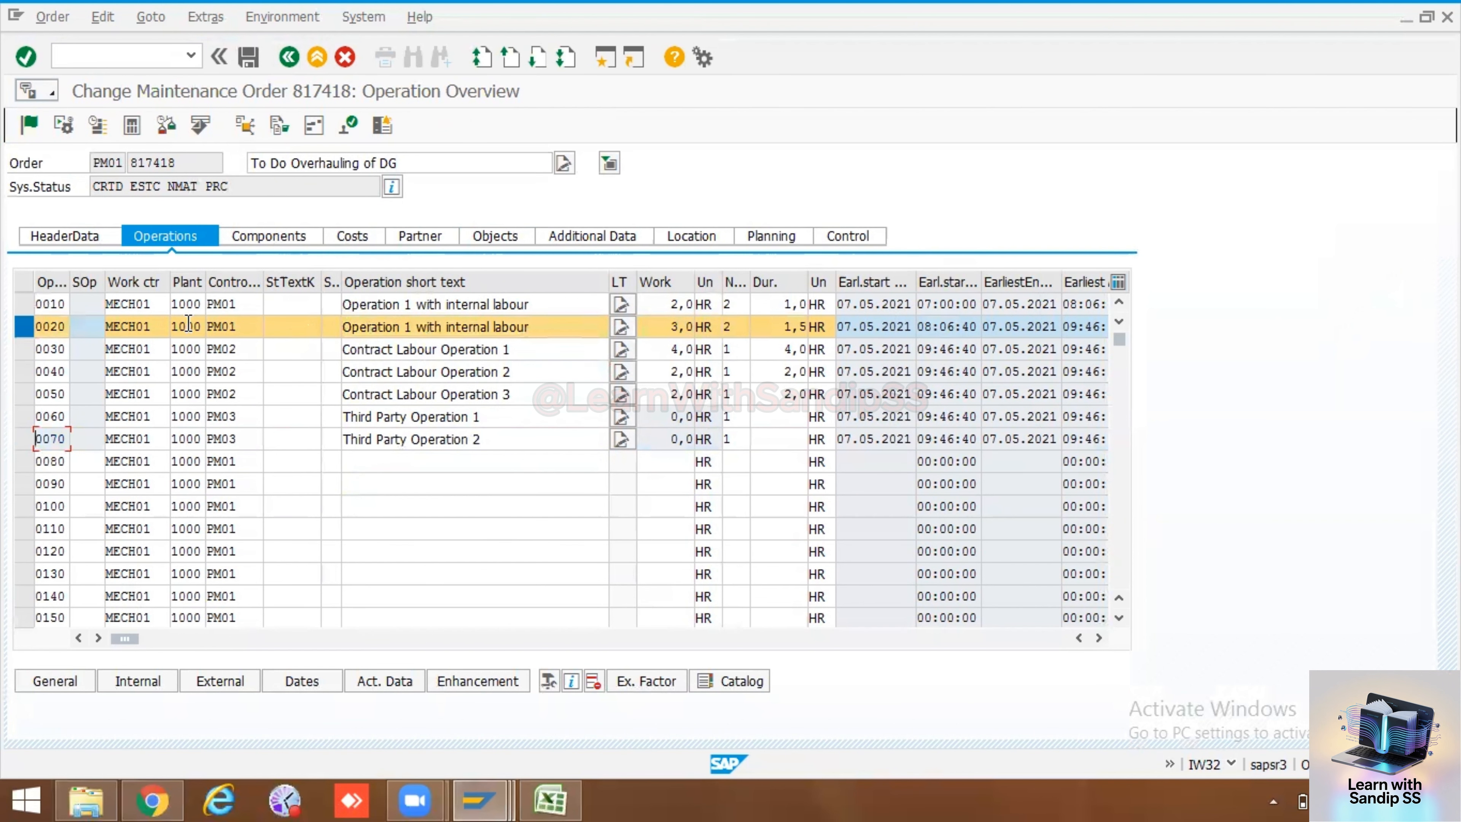
pyautogui.click(26, 304)
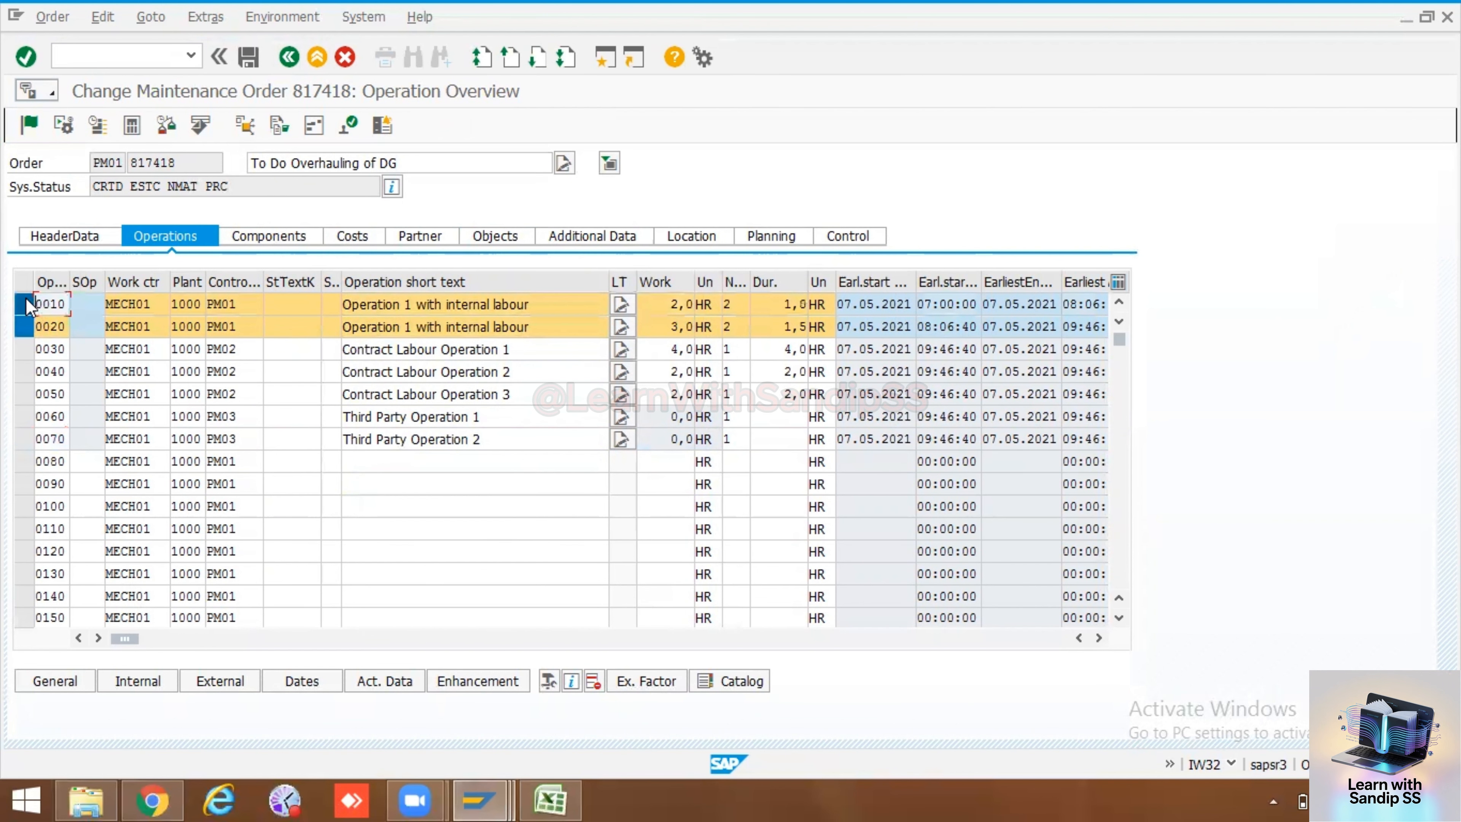
# - Deselect operation 0020, open the order's component overview and enter material 100-500 as component item 0010
pyautogui.click(29, 322)
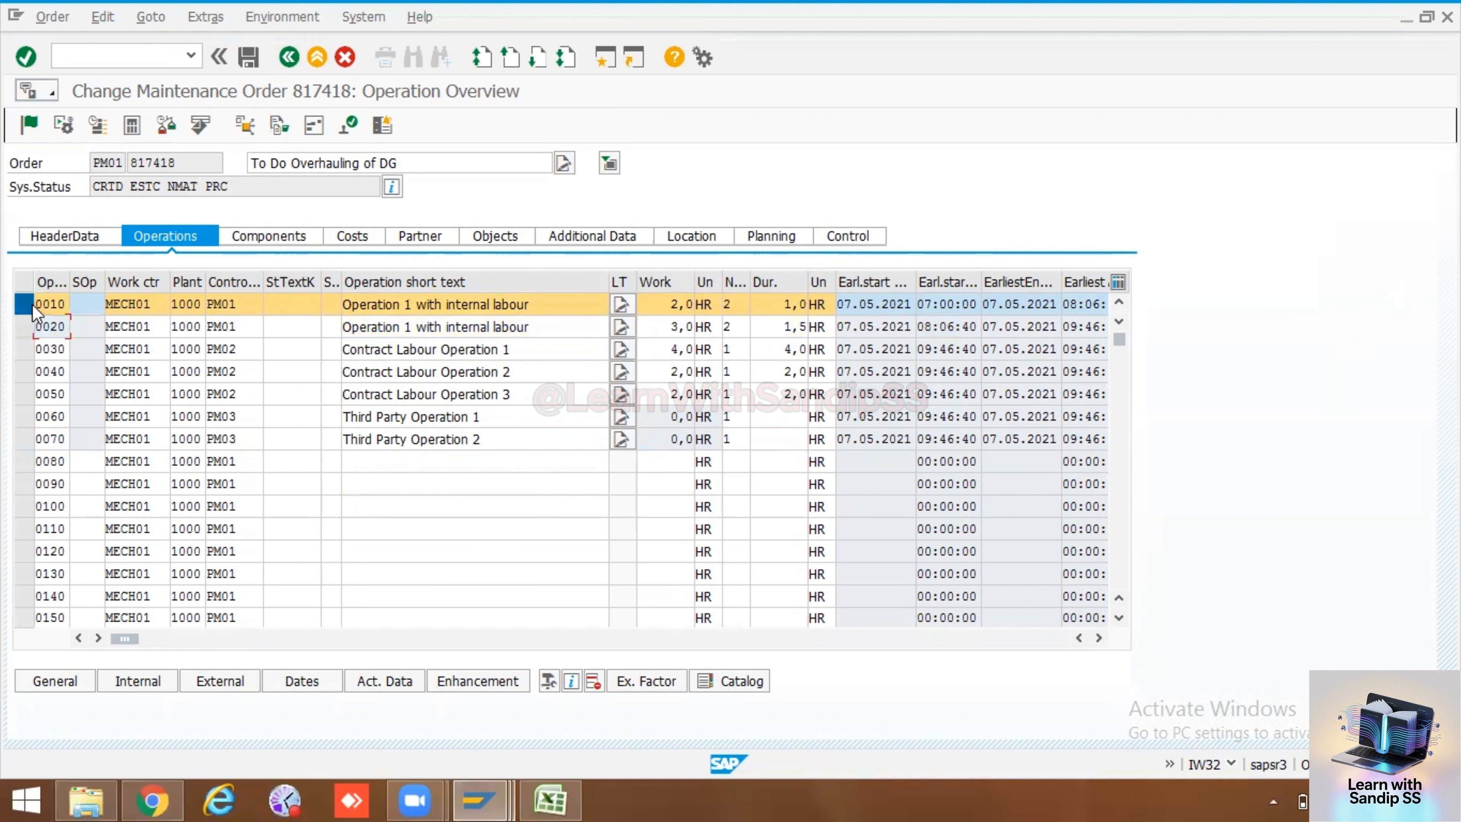
pyautogui.click(253, 236)
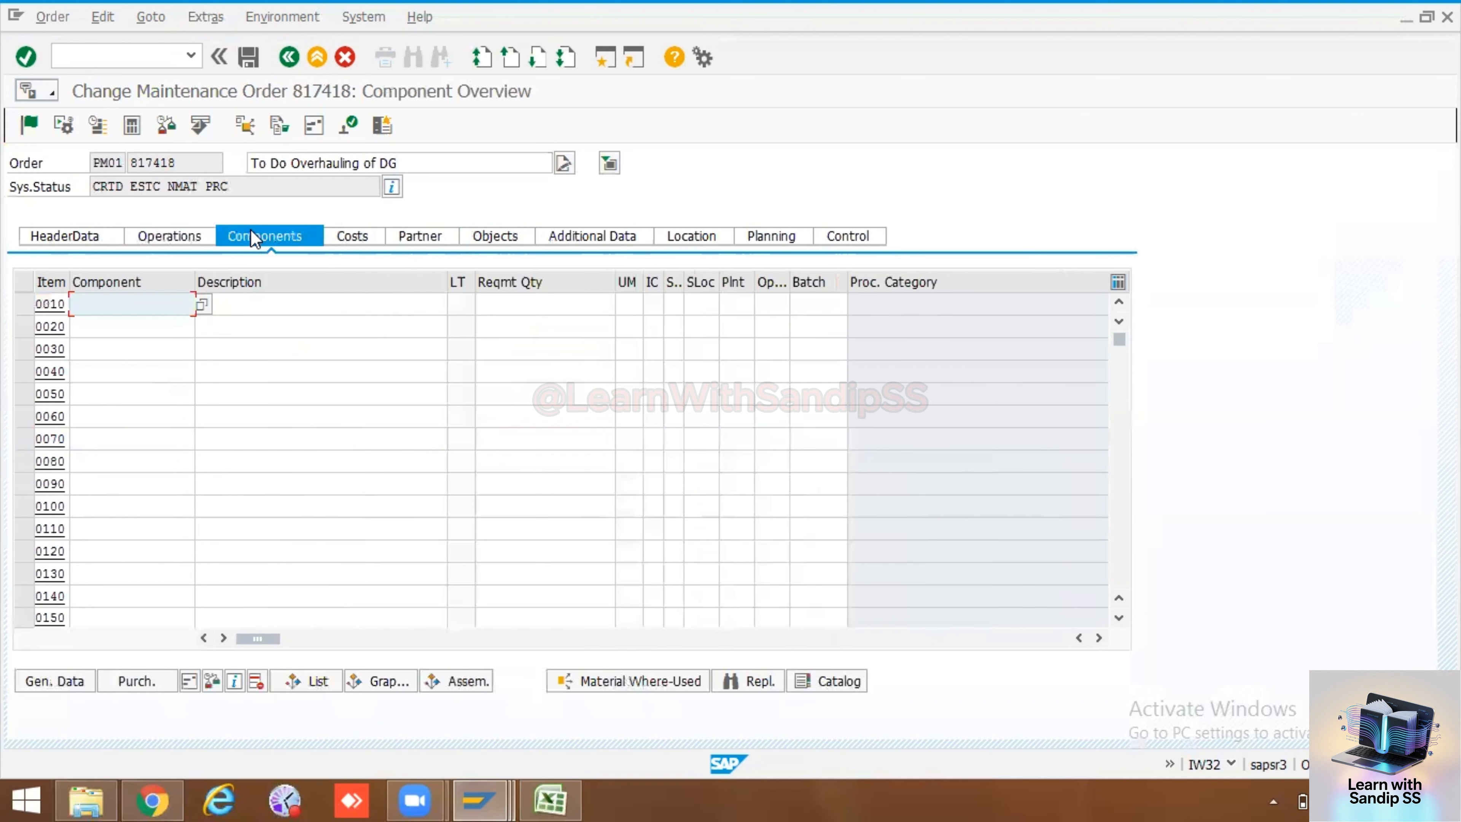
pyautogui.click(182, 304)
pyautogui.click(160, 325)
pyautogui.click(248, 297)
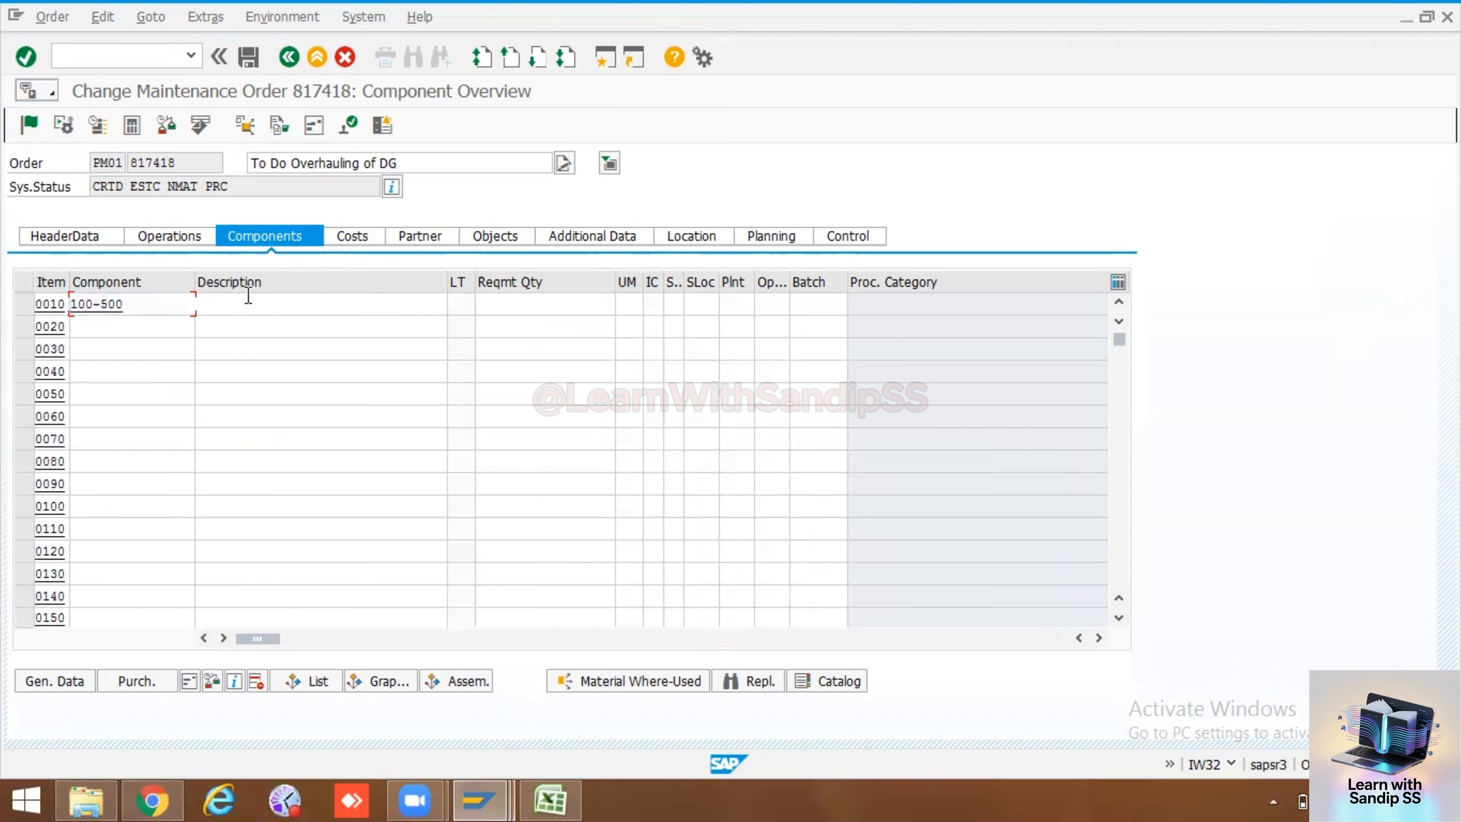
# - Widen the unit of measure and item category columns, and set the 100-500 component's item category to L (Stock item)
pyautogui.click(512, 304)
pyautogui.moveTo(644, 281); pyautogui.dragTo(659, 281)
pyautogui.click(637, 300)
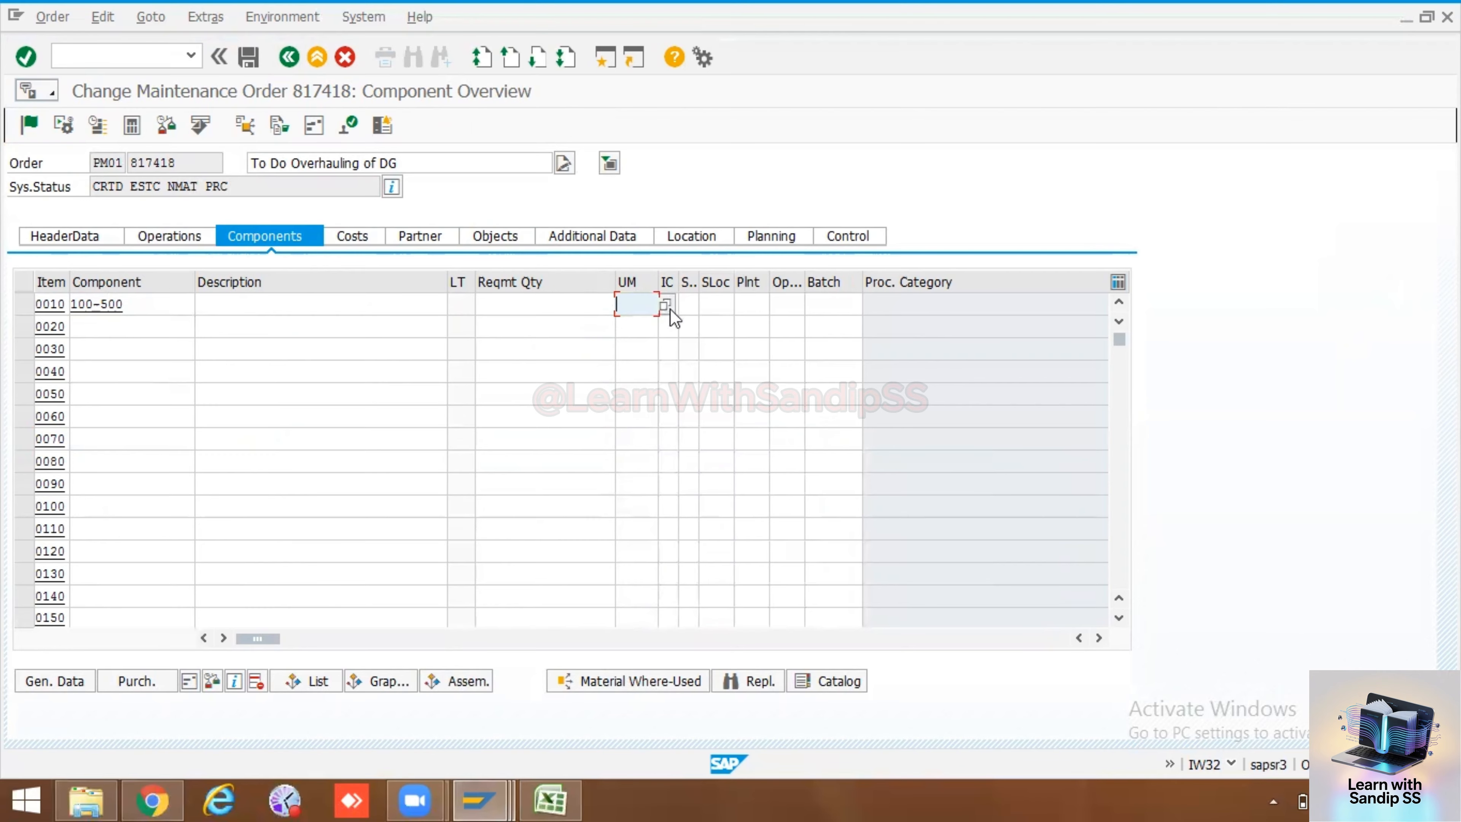
pyautogui.moveTo(130, 305); pyautogui.dragTo(73, 298)
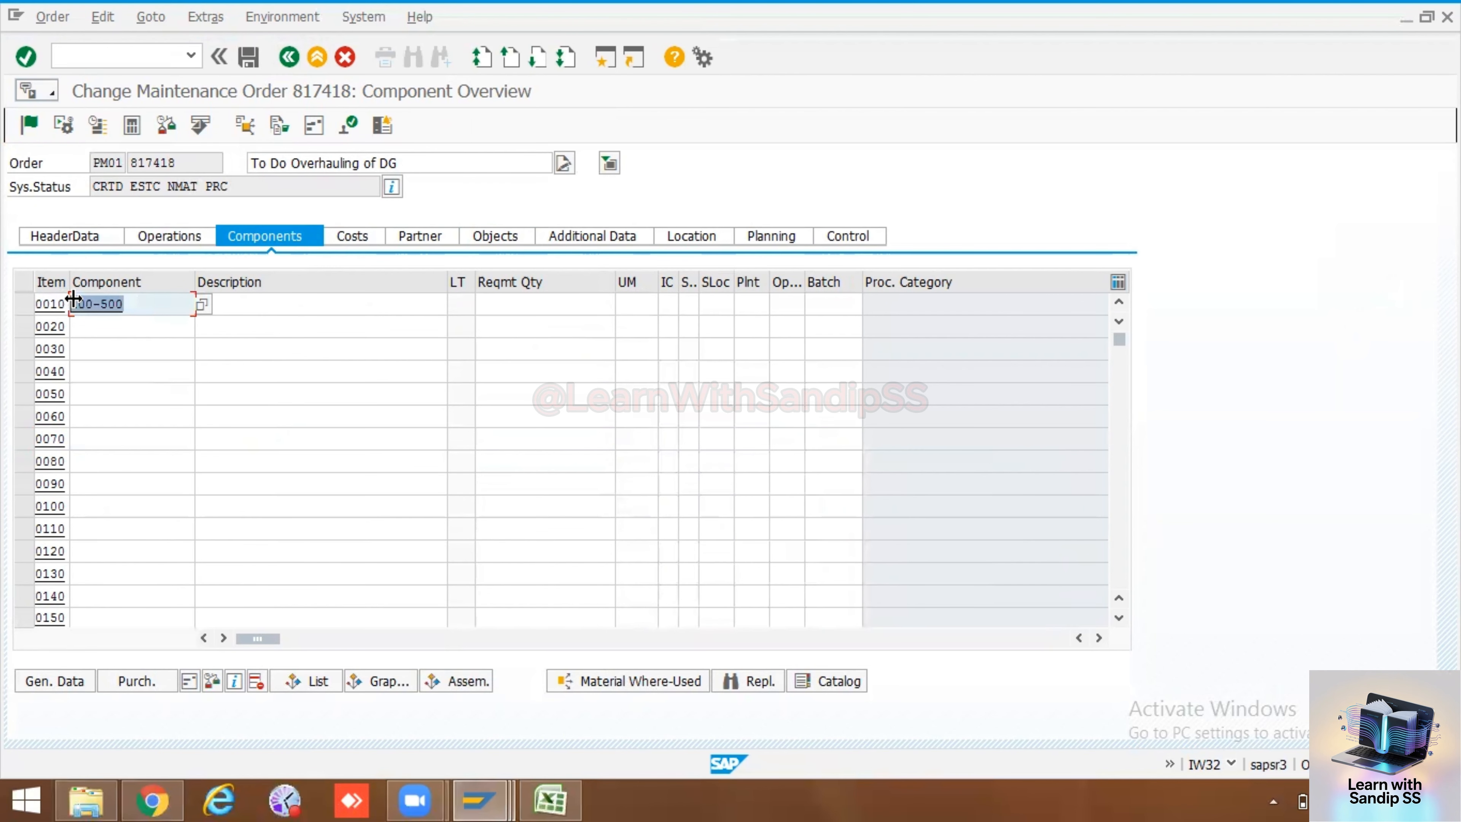
pyautogui.click(499, 306)
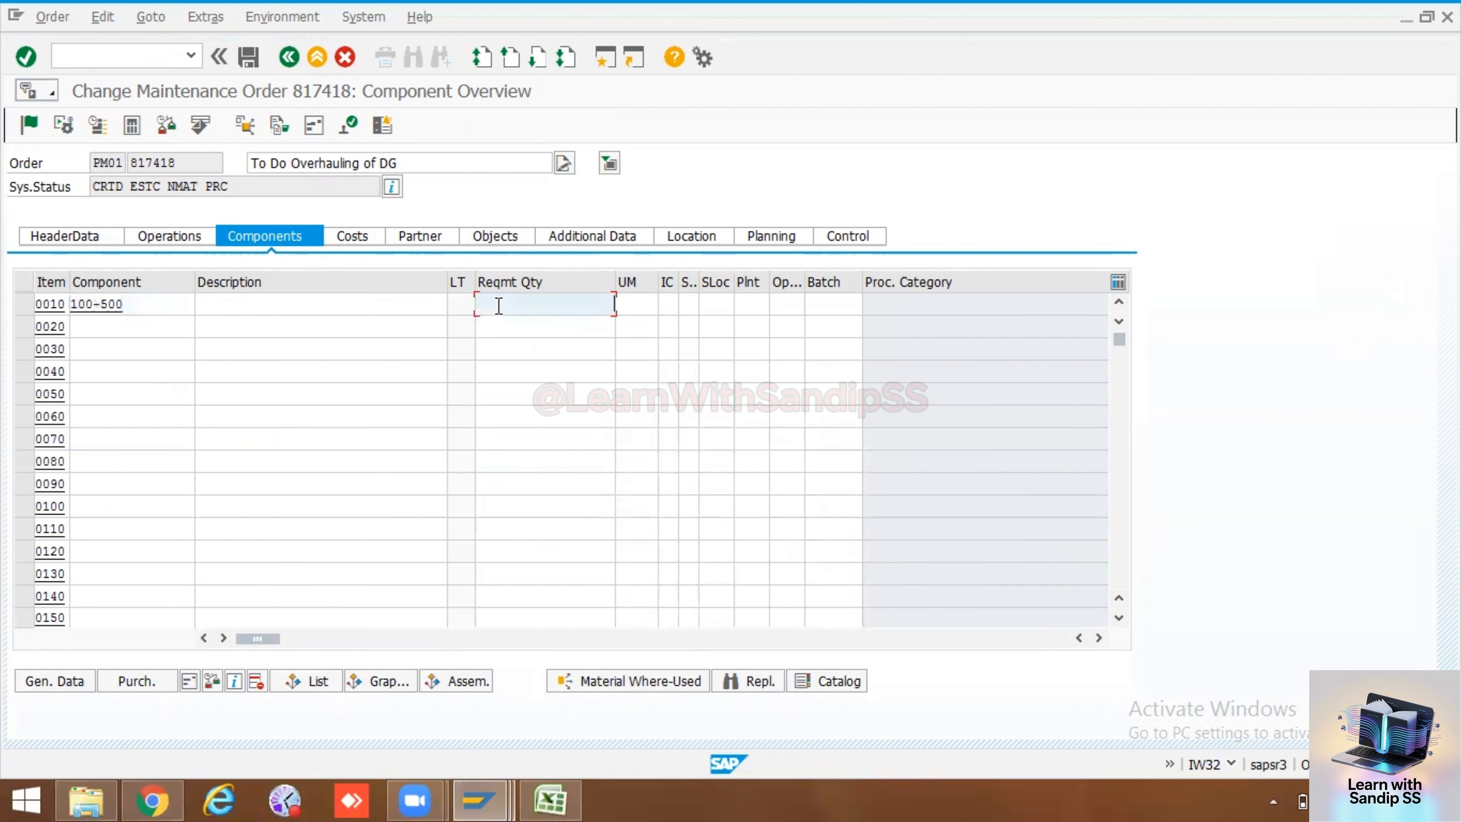
pyautogui.click(409, 306)
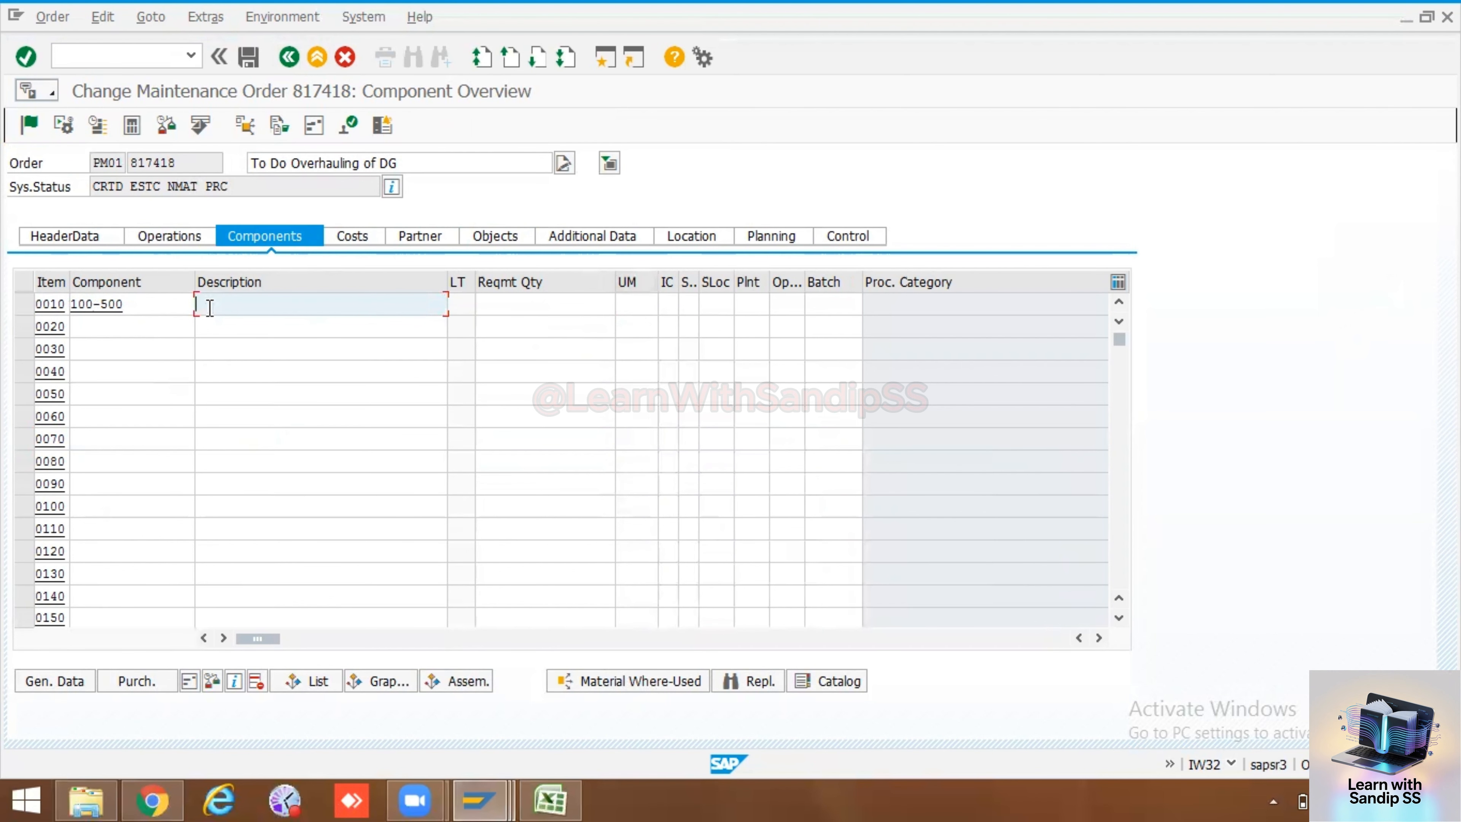
pyautogui.click(632, 308)
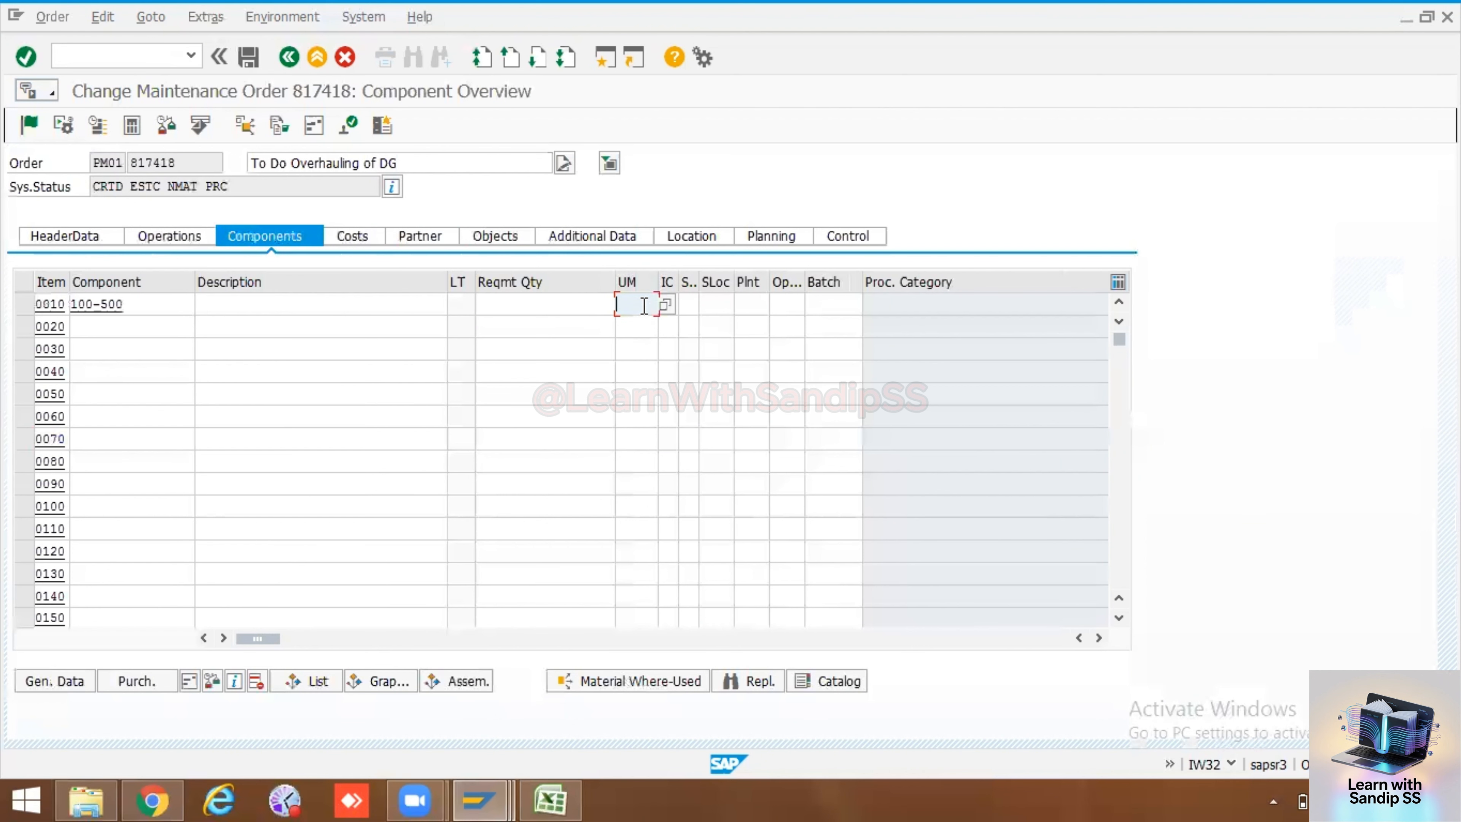
pyautogui.click(689, 306)
pyautogui.moveTo(678, 282); pyautogui.dragTo(701, 281)
pyautogui.click(707, 305)
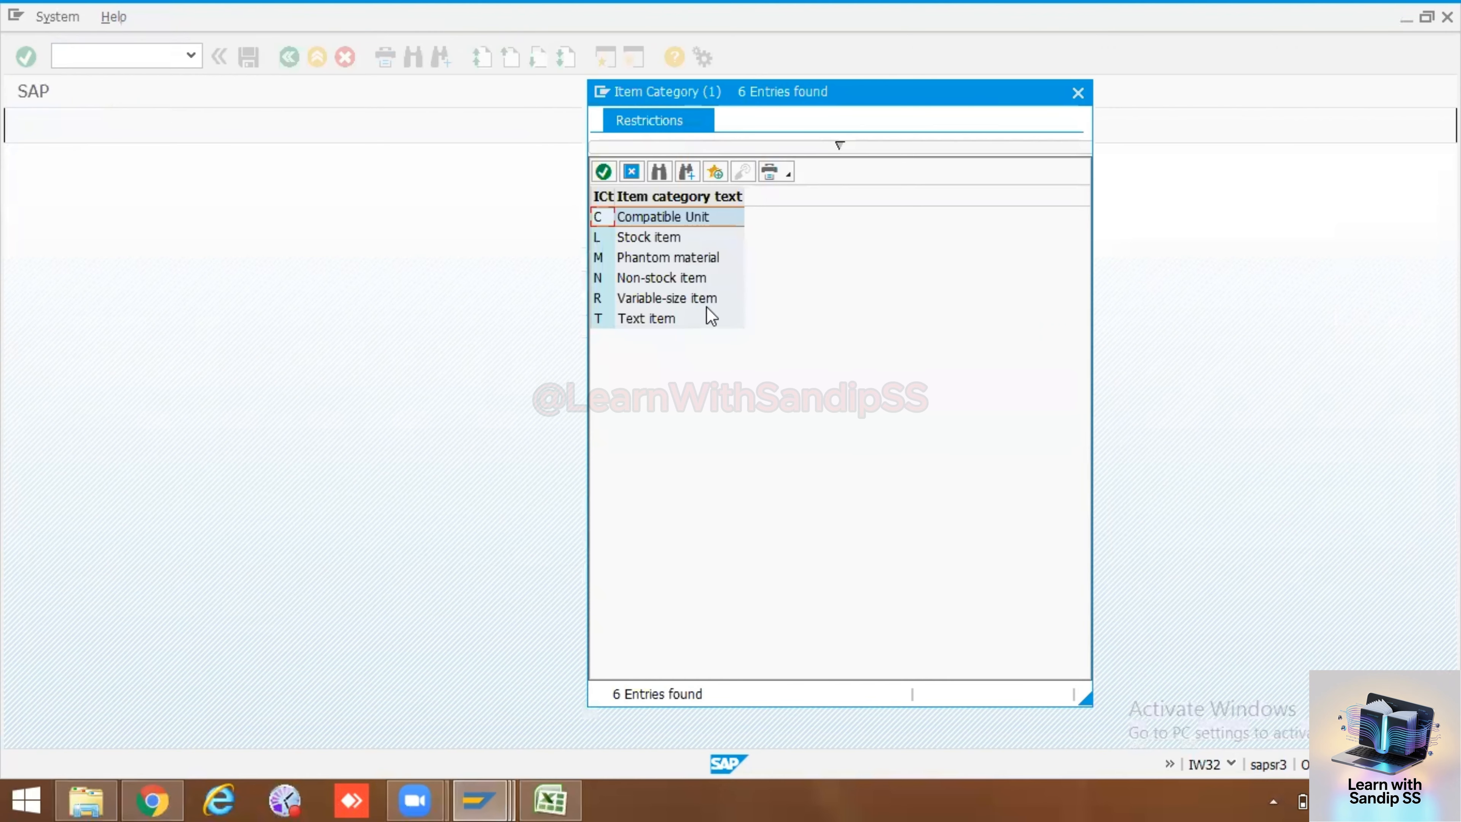
pyautogui.doubleClick(635, 241)
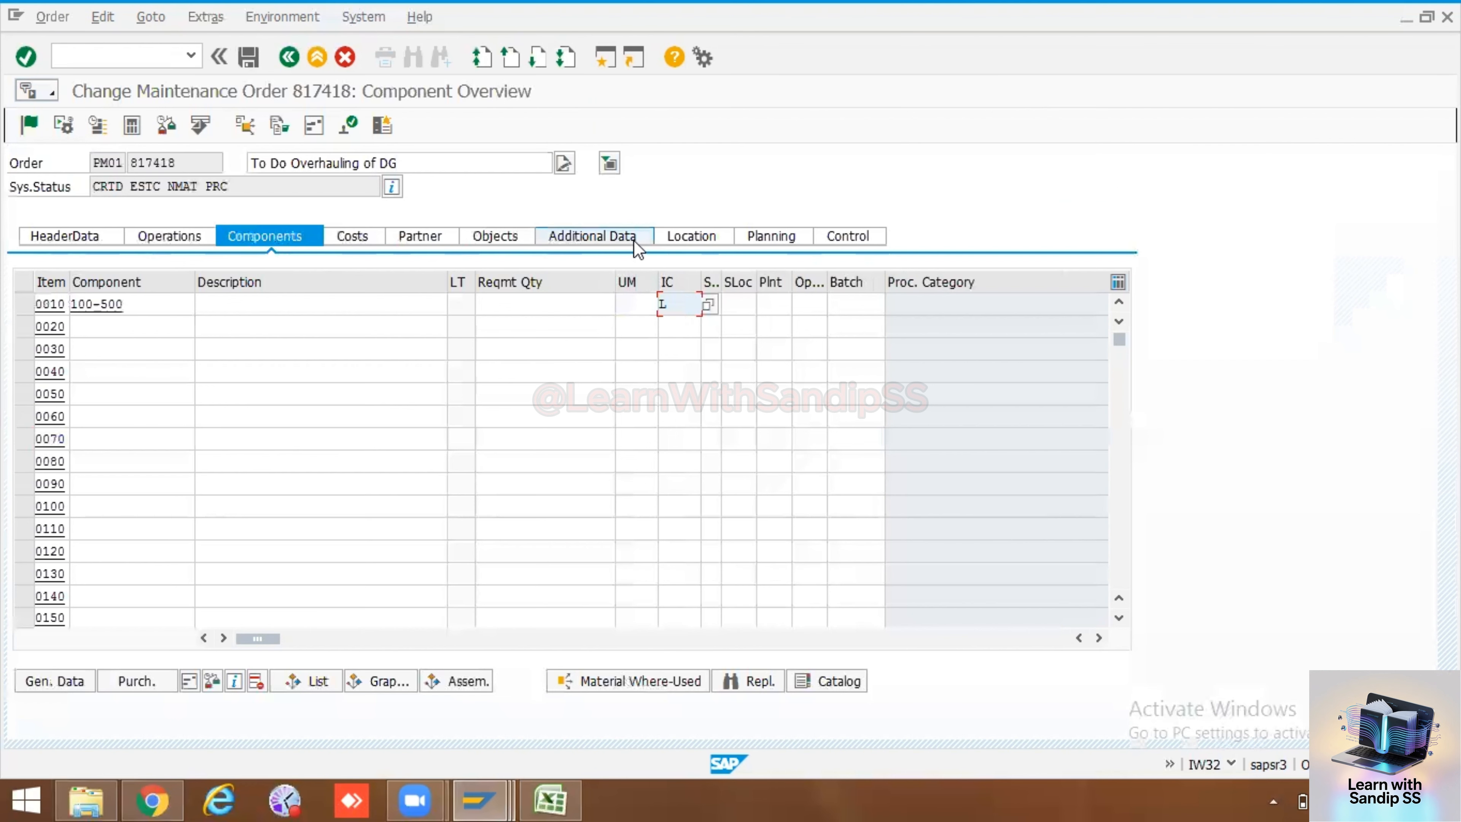
# - Set the 100-500 component's requirement quantity to 2 and allocate it to operation 0010
pyautogui.click(599, 295)
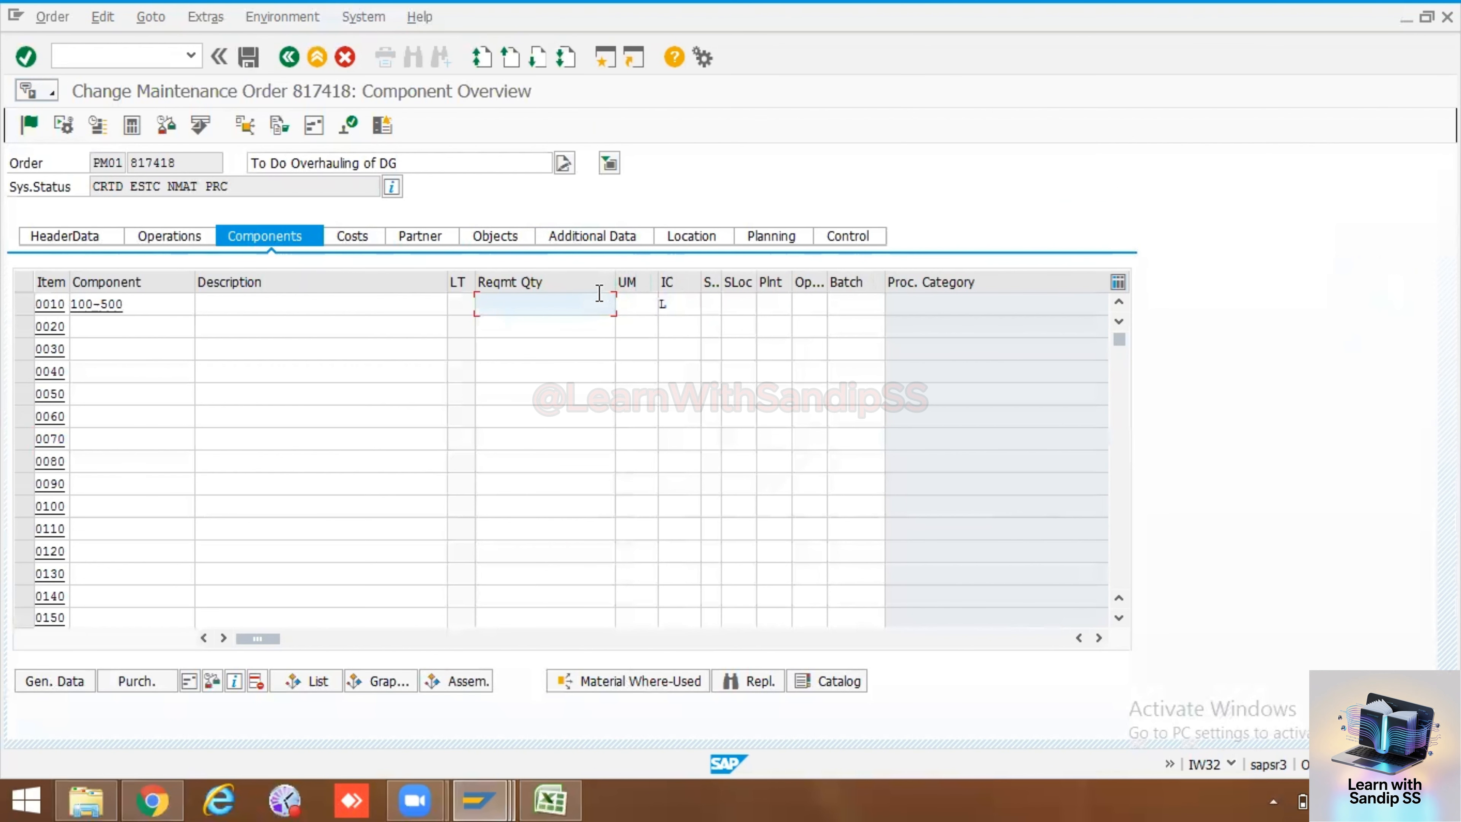
pyautogui.write('2')
pyautogui.press('Return')
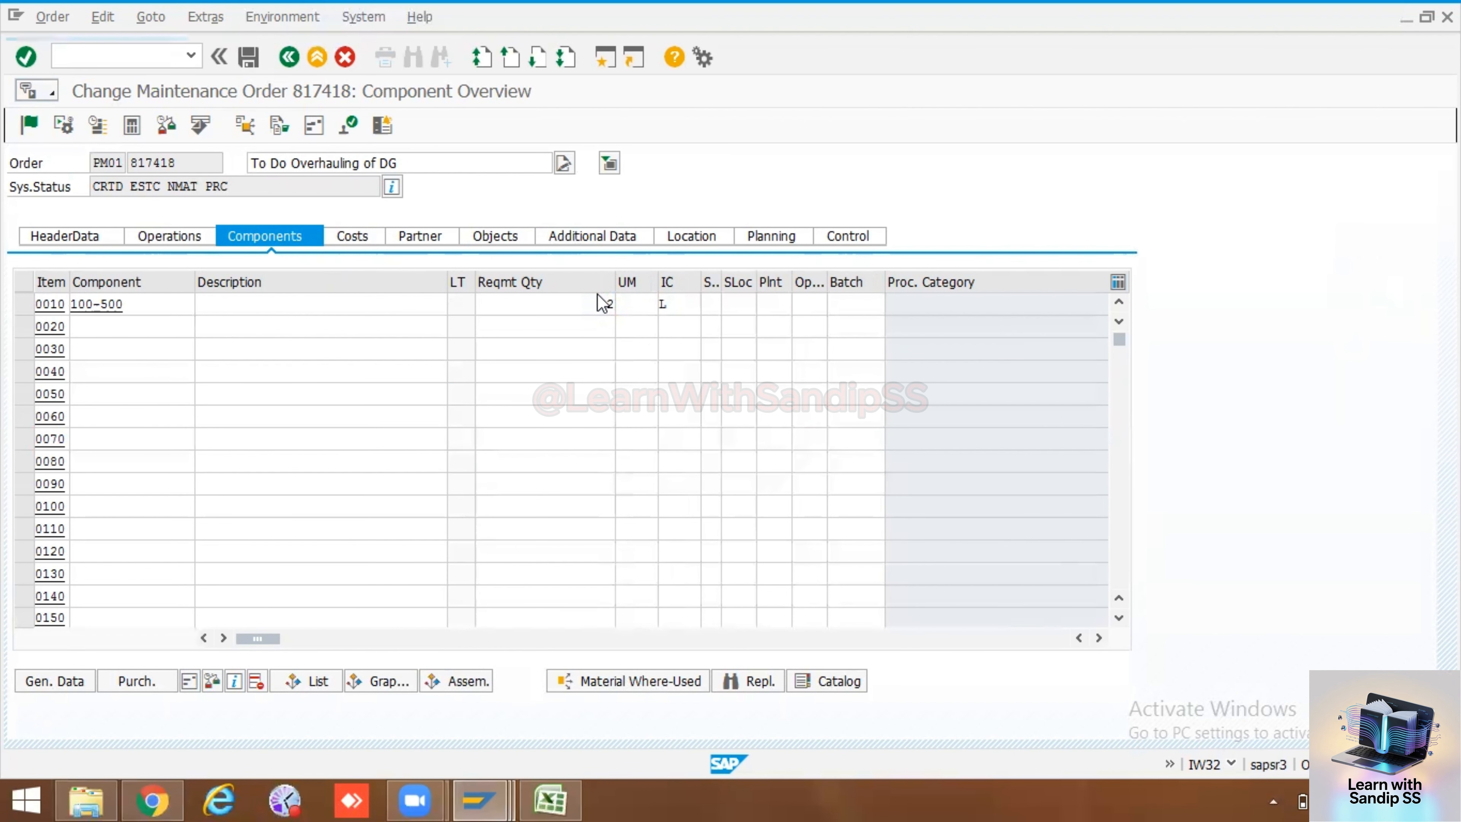
pyautogui.write('0')
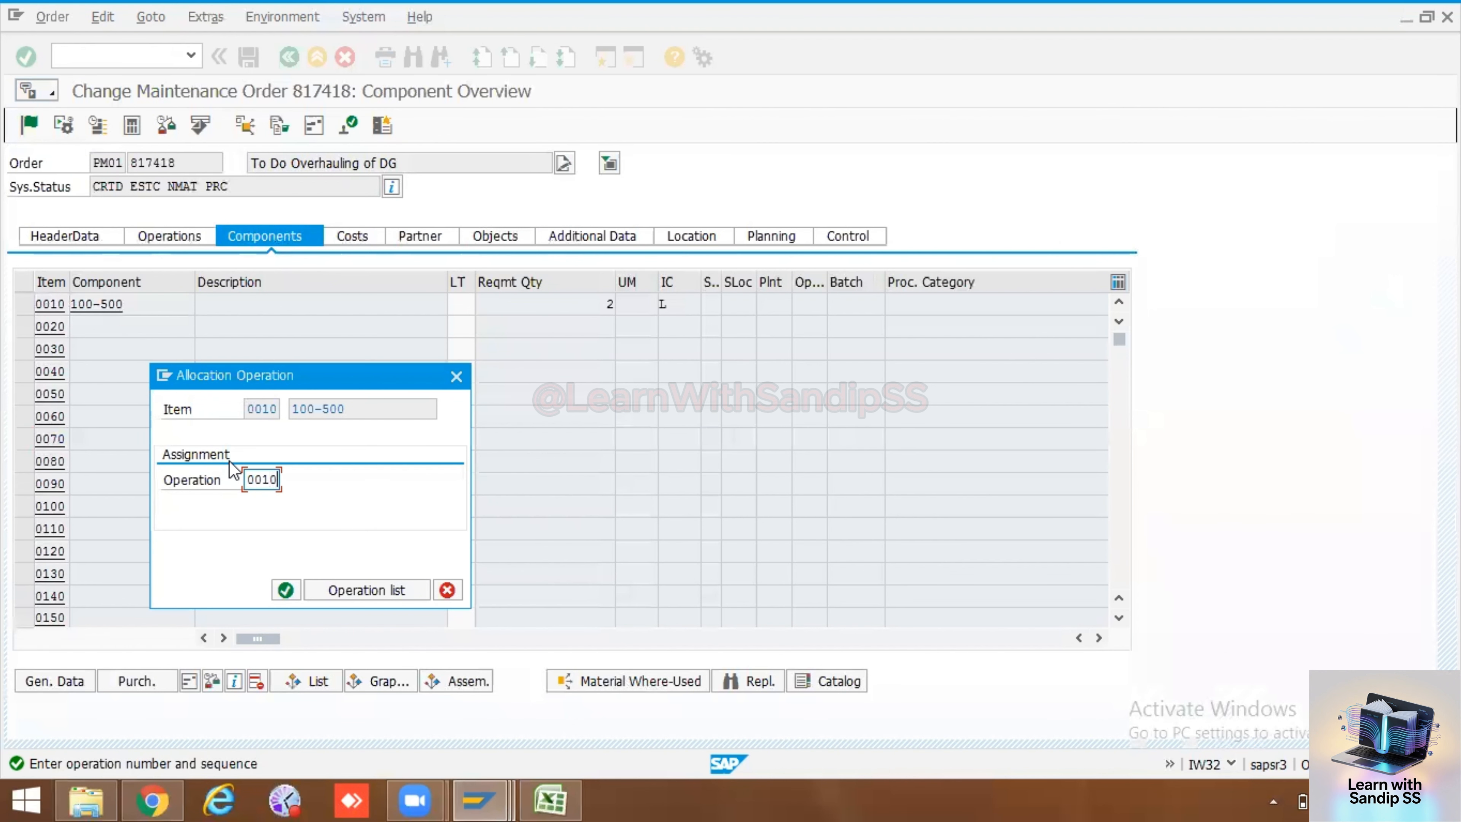
pyautogui.write('010')
pyautogui.press('Return')
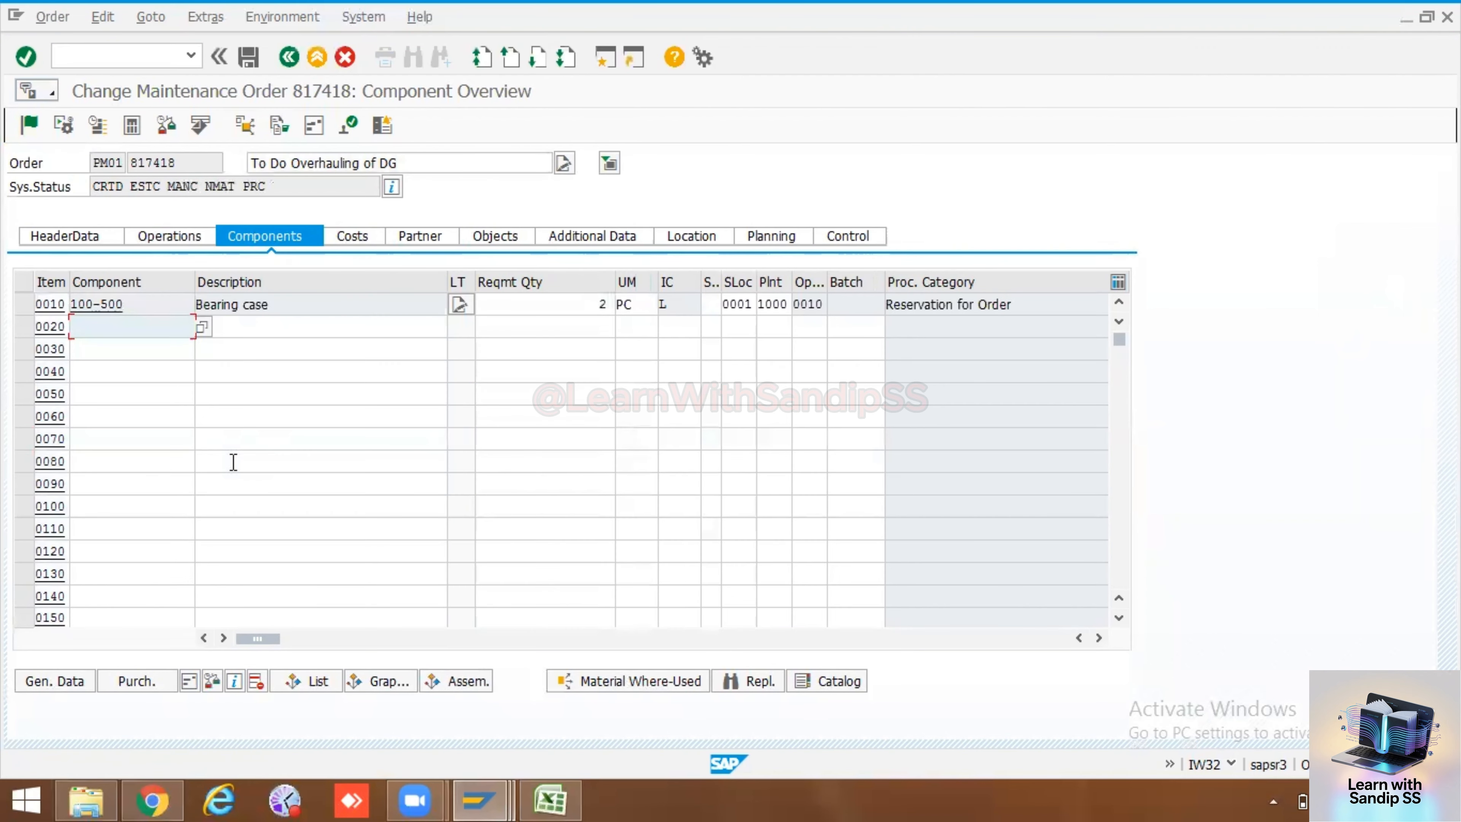
# - Check the reservation in the general data of component 100-500 and return to the component overview
pyautogui.click(23, 306)
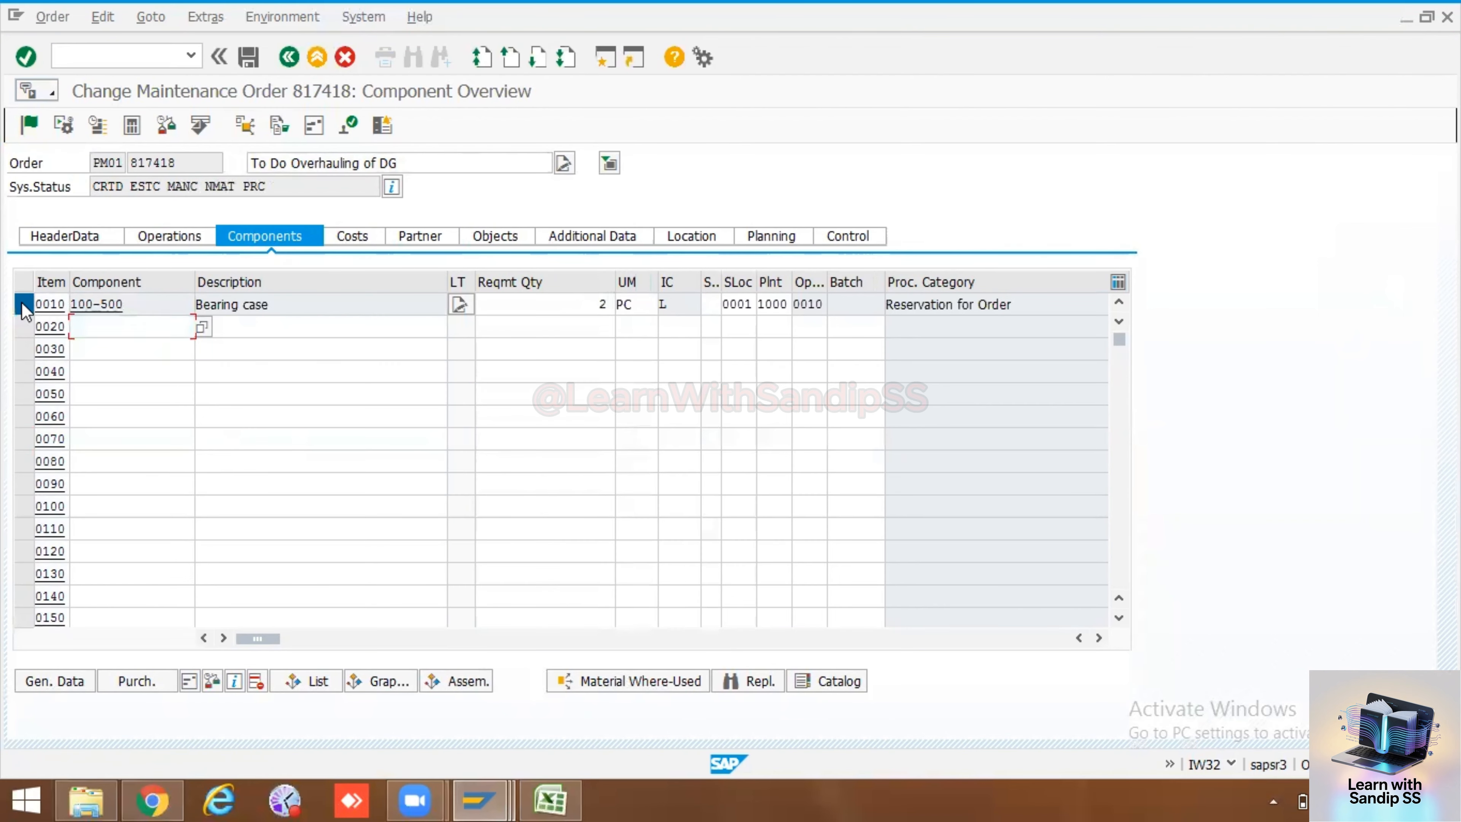
pyautogui.click(65, 681)
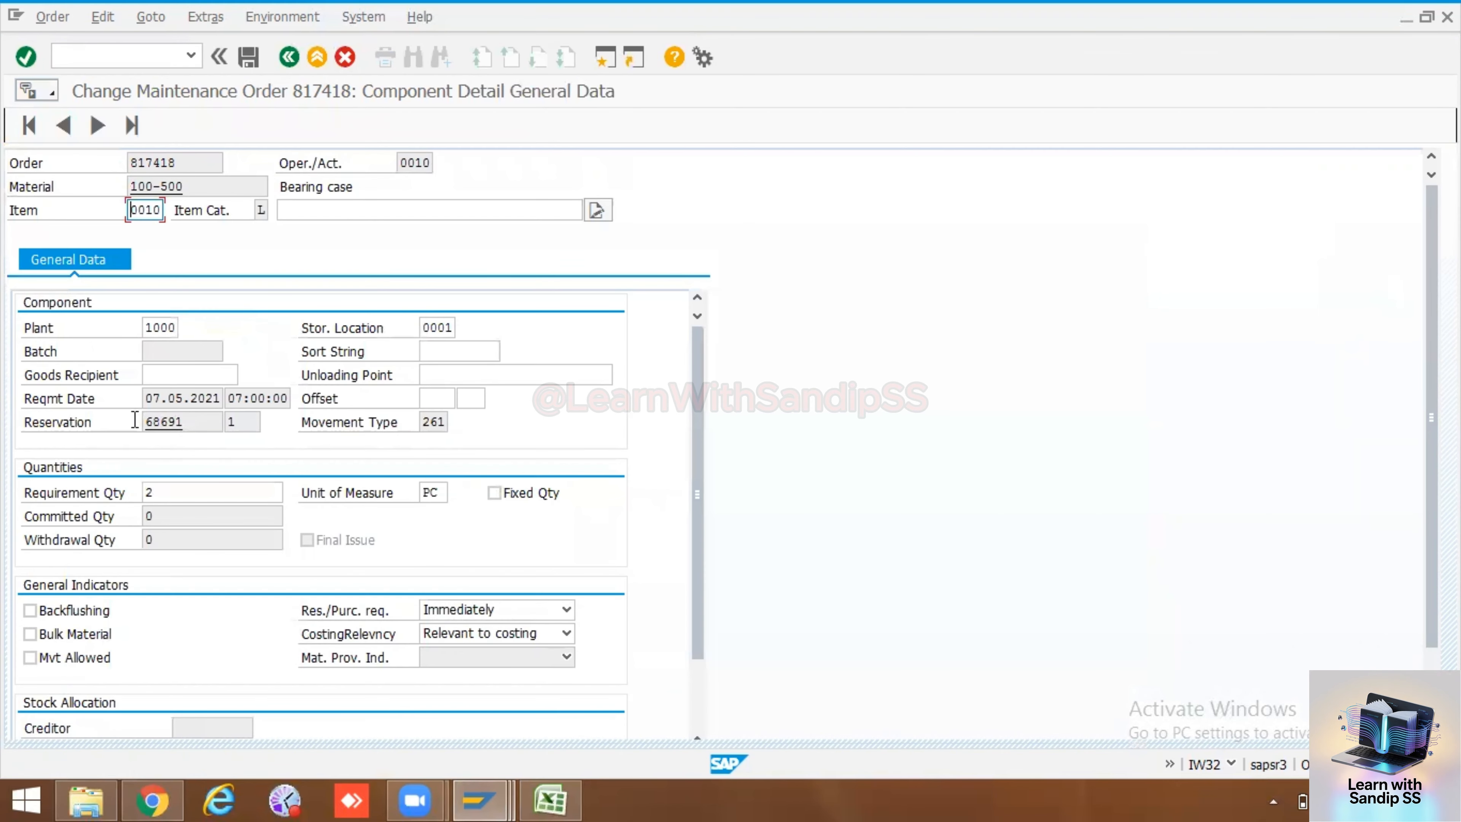
pyautogui.doubleClick(136, 421)
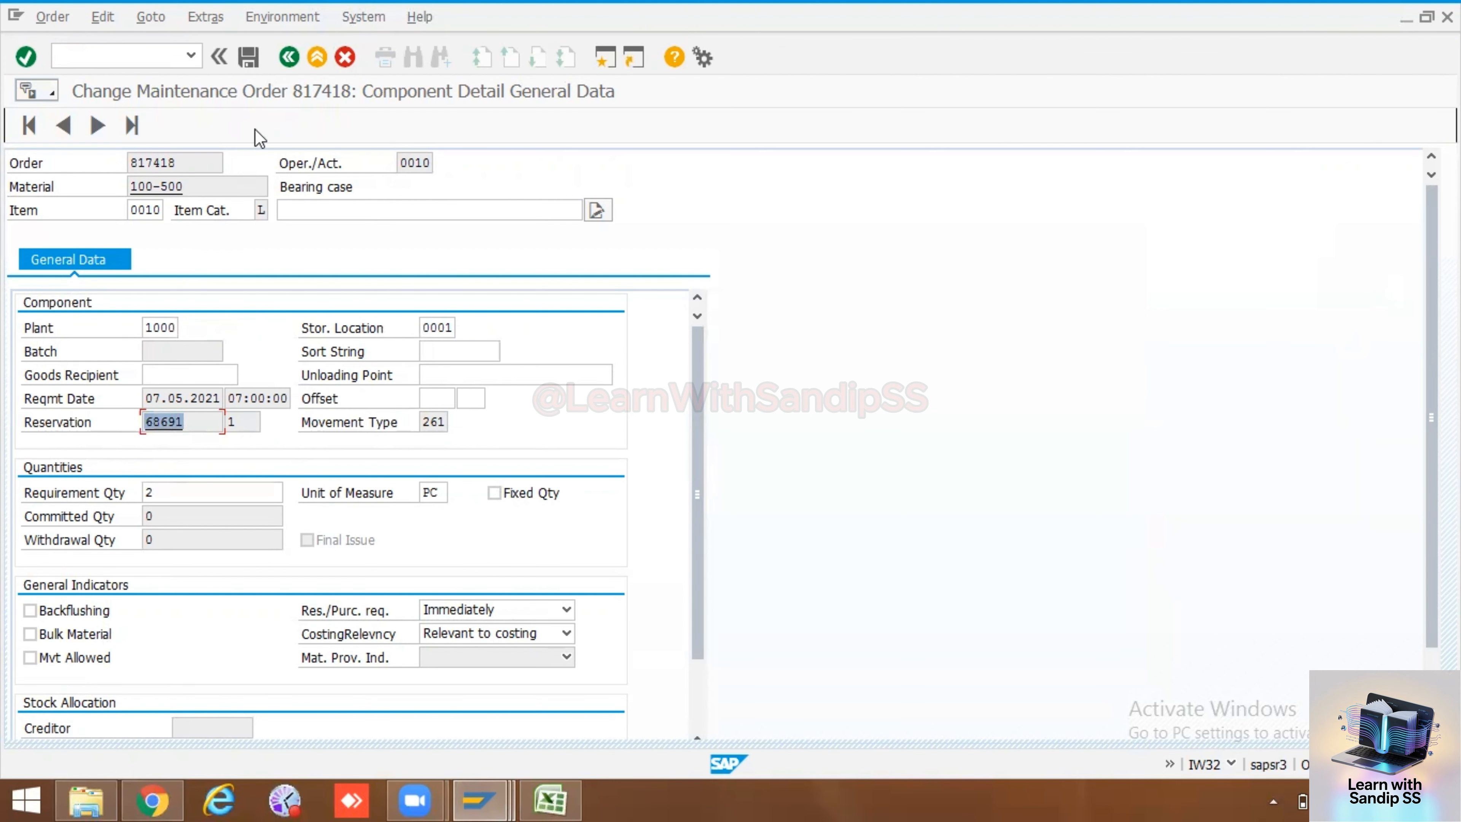
pyautogui.click(288, 64)
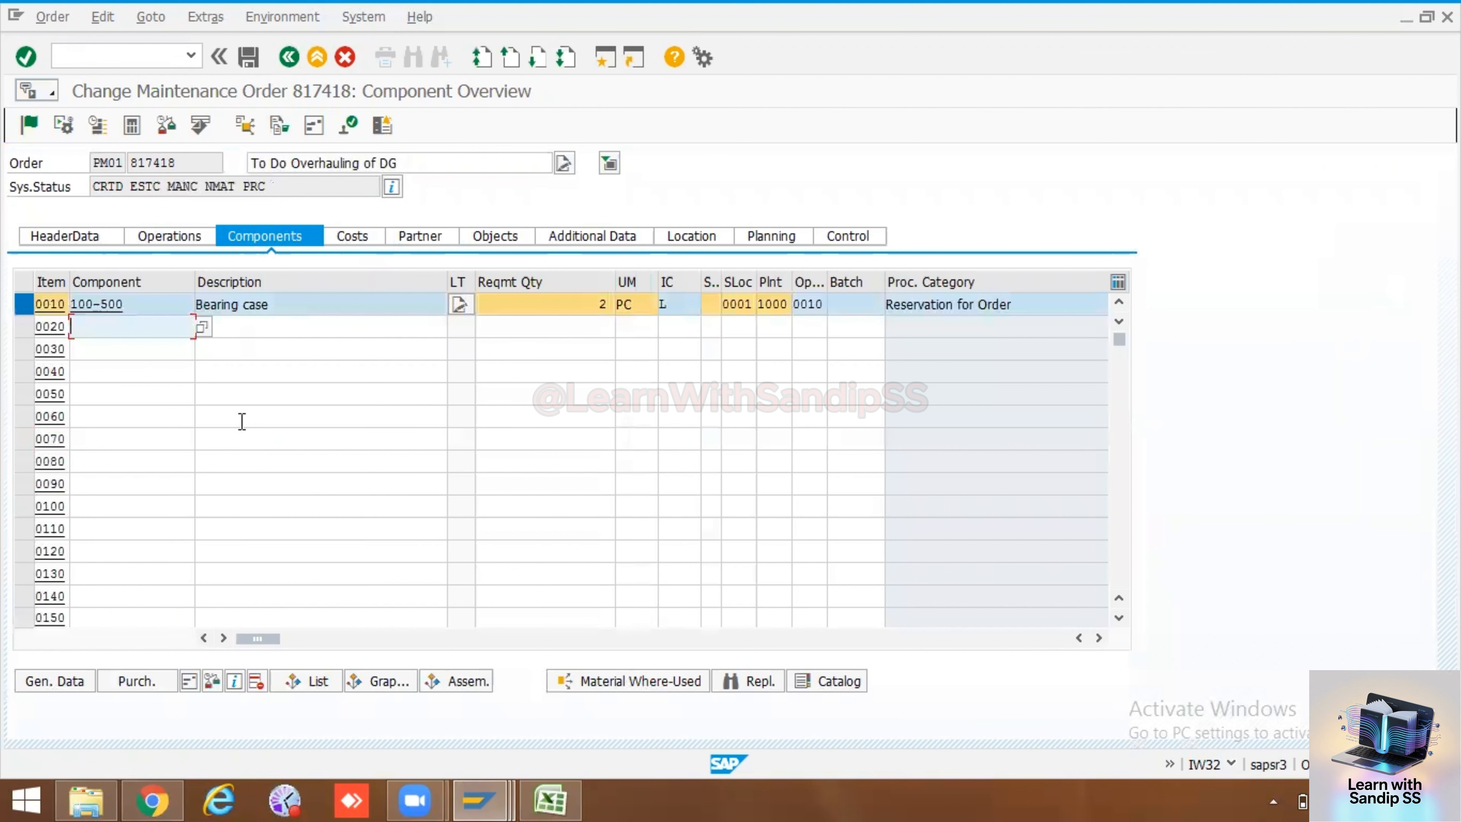
# - Add component item 0020 without a material number, with the description Coupling and a requirement quantity of 2
pyautogui.click(263, 372)
pyautogui.click(58, 326)
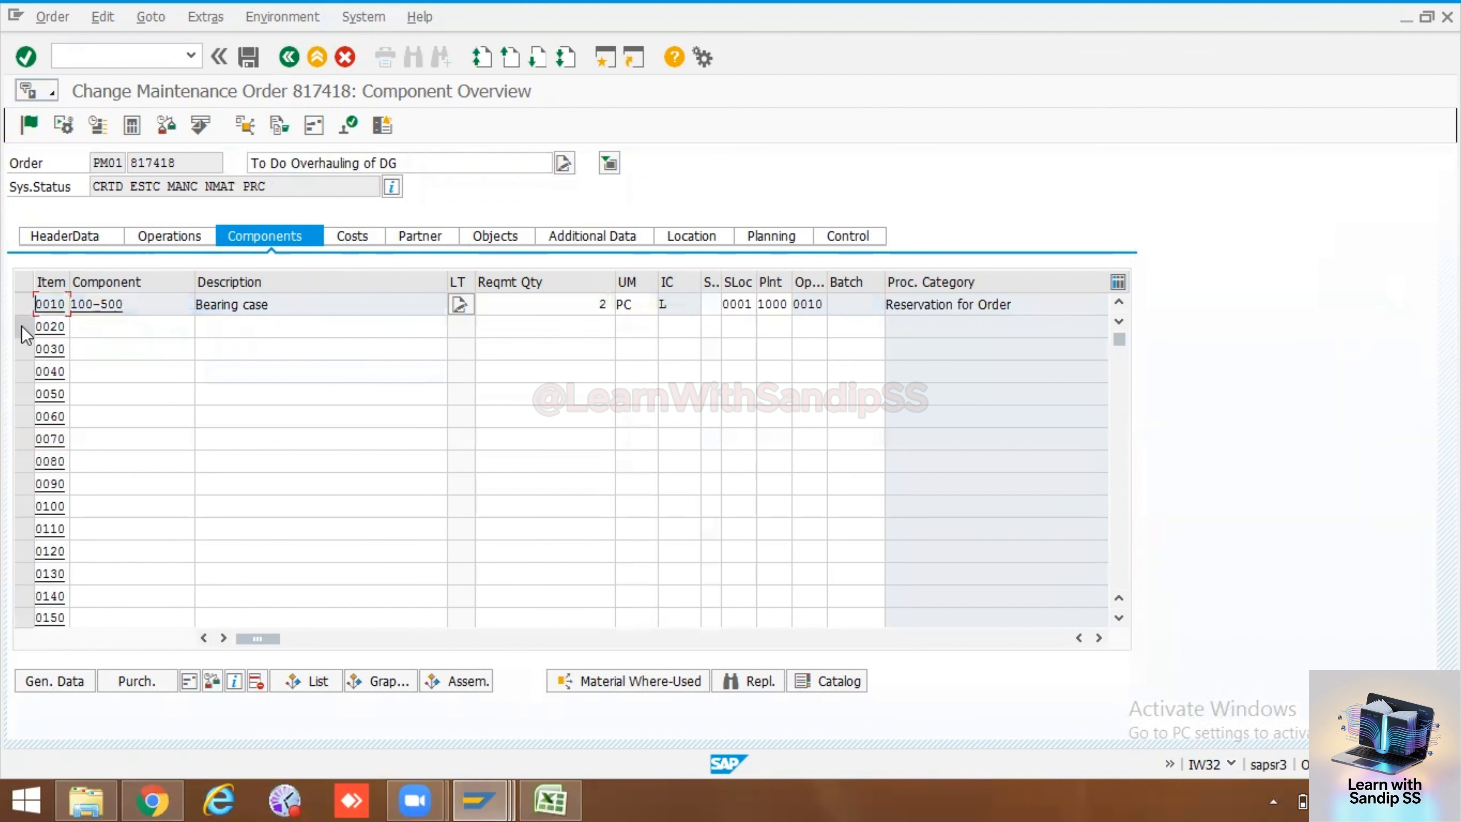
pyautogui.click(94, 324)
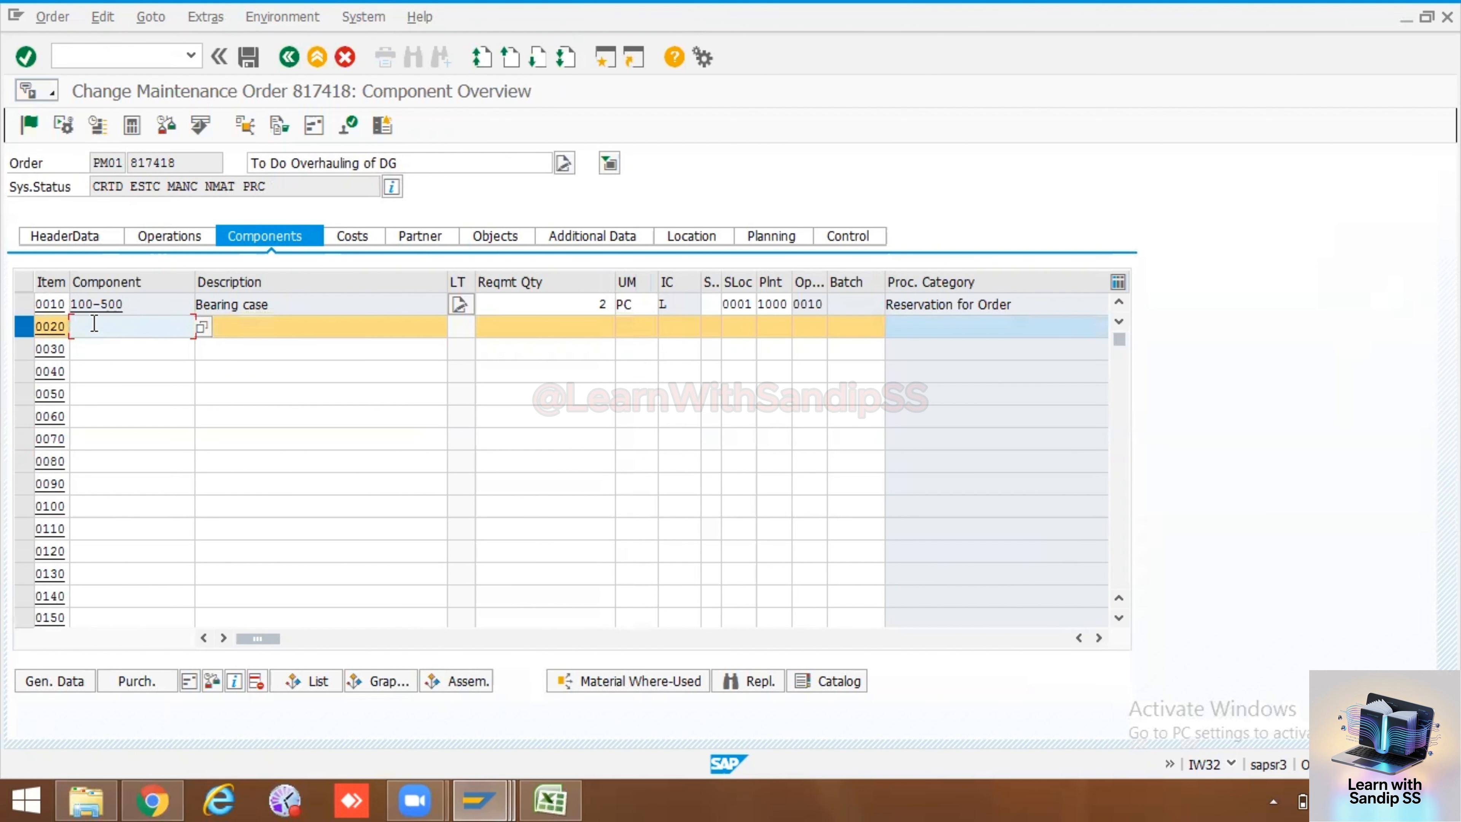
pyautogui.write('cou')
pyautogui.press('BackSpace')
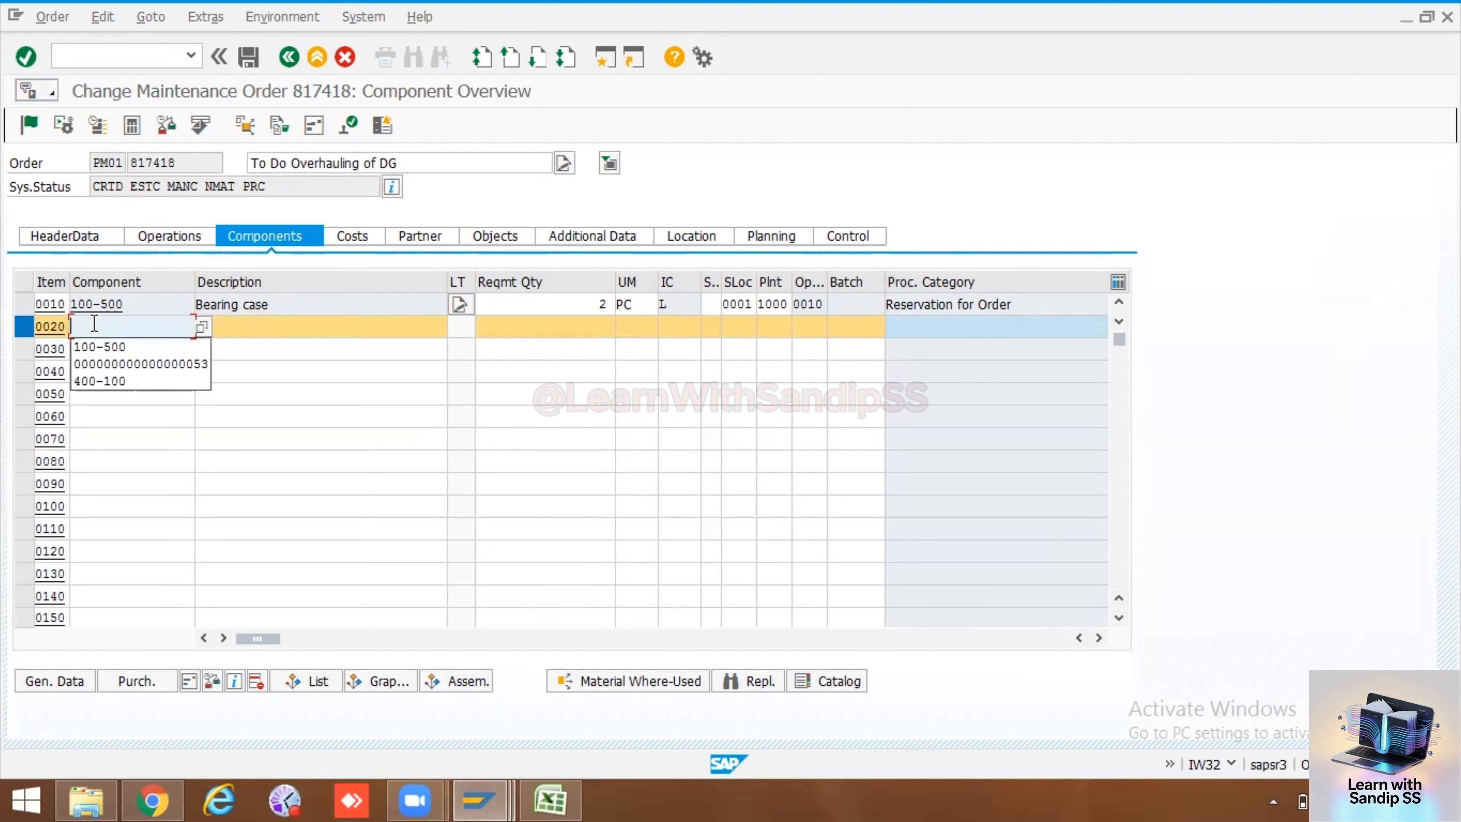
pyautogui.click(238, 324)
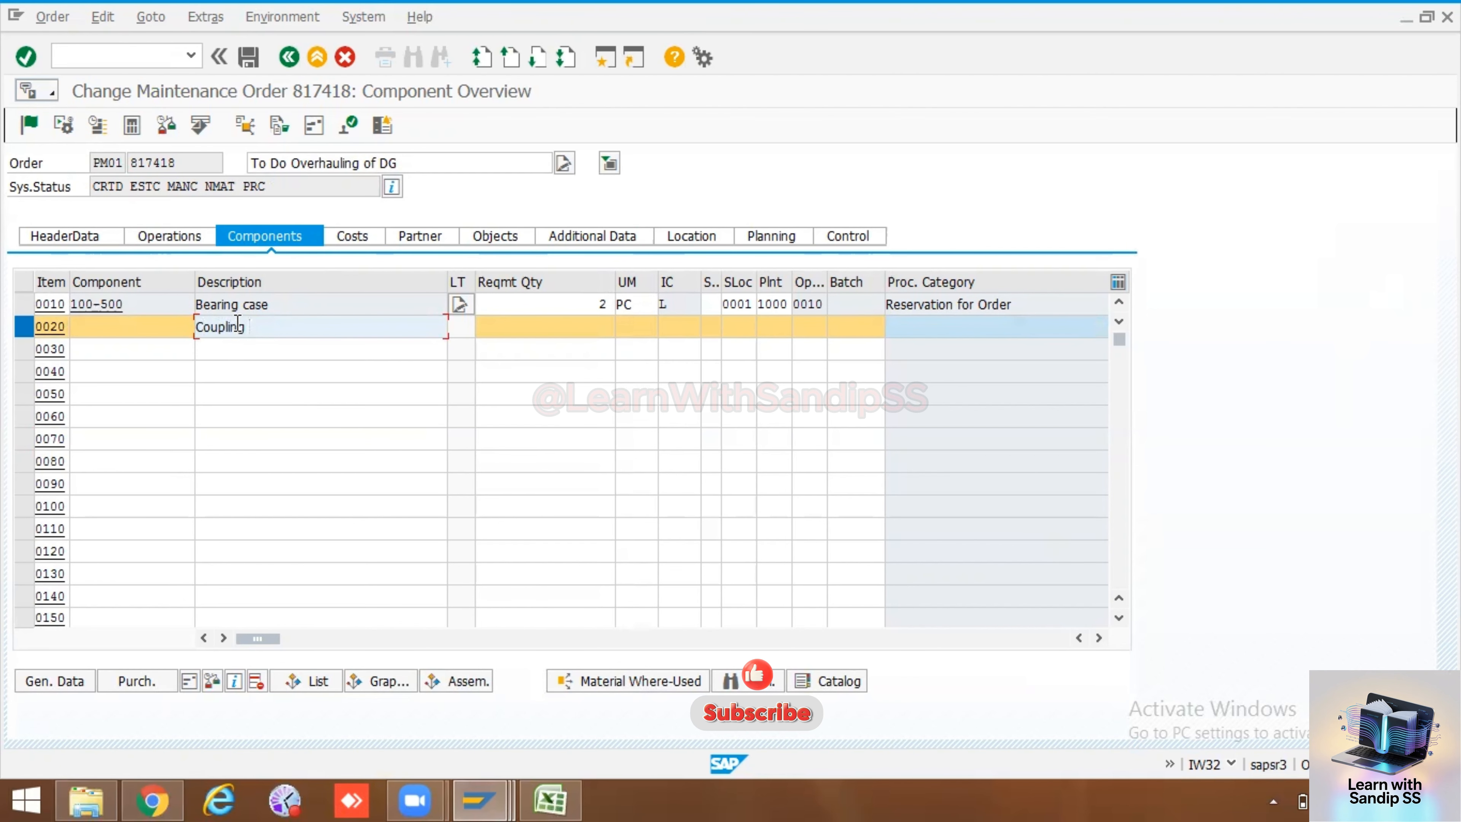
pyautogui.click(543, 326)
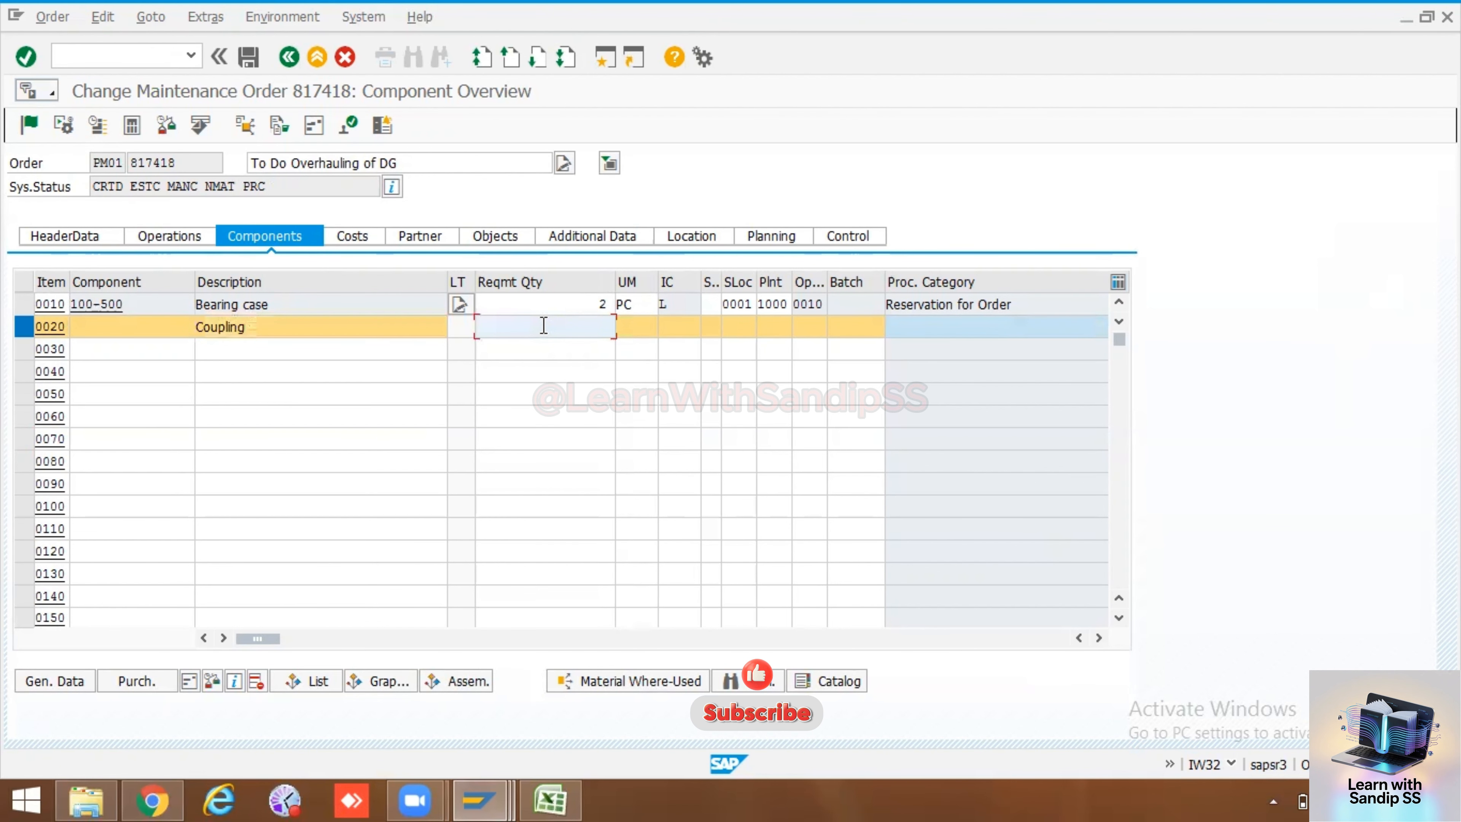
pyautogui.write('2')
# - Set the Coupling item's category to N (Non-stock item) and allocate it to operation 0020
pyautogui.click(666, 325)
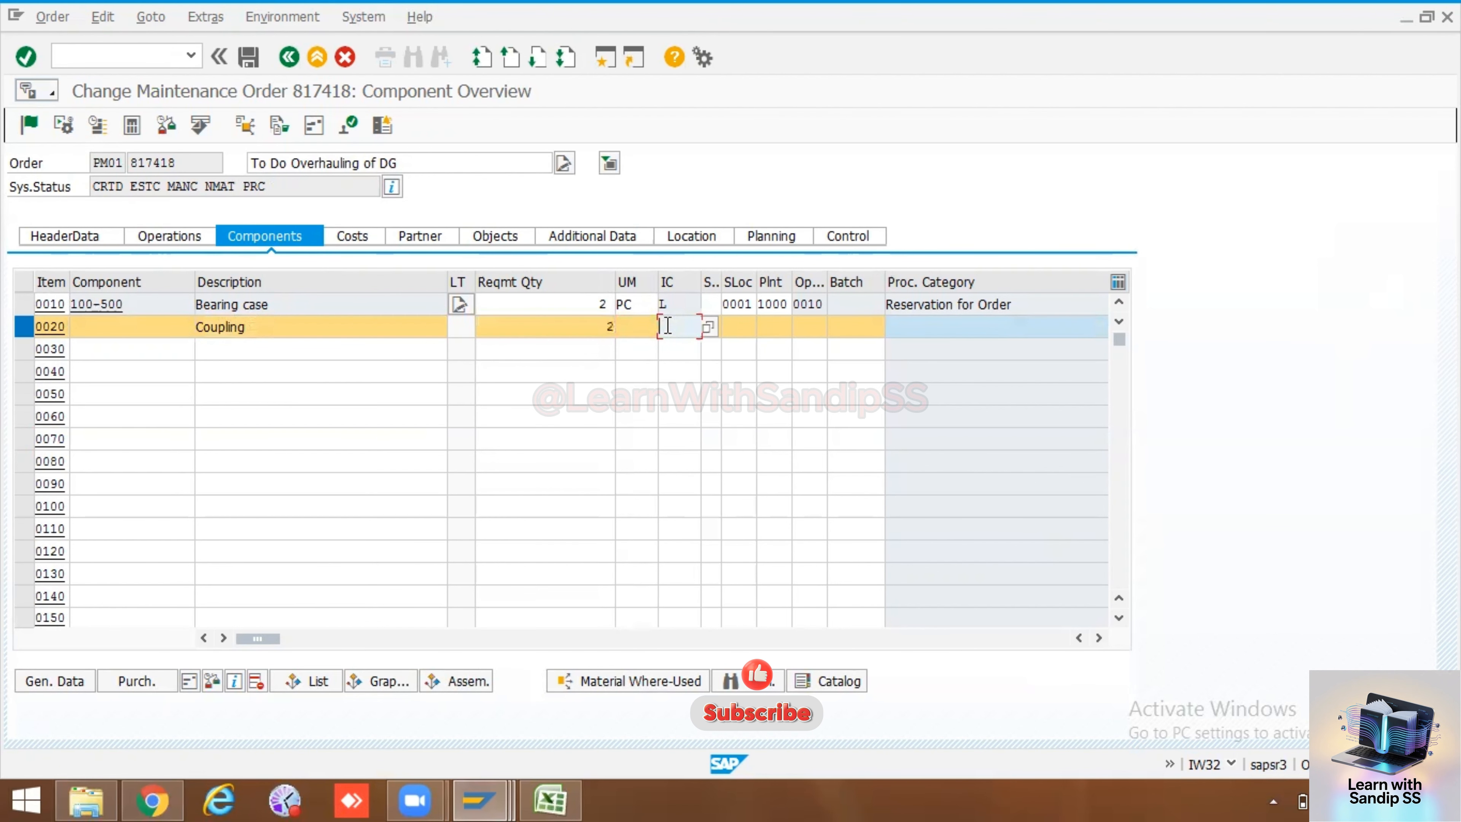
pyautogui.click(708, 325)
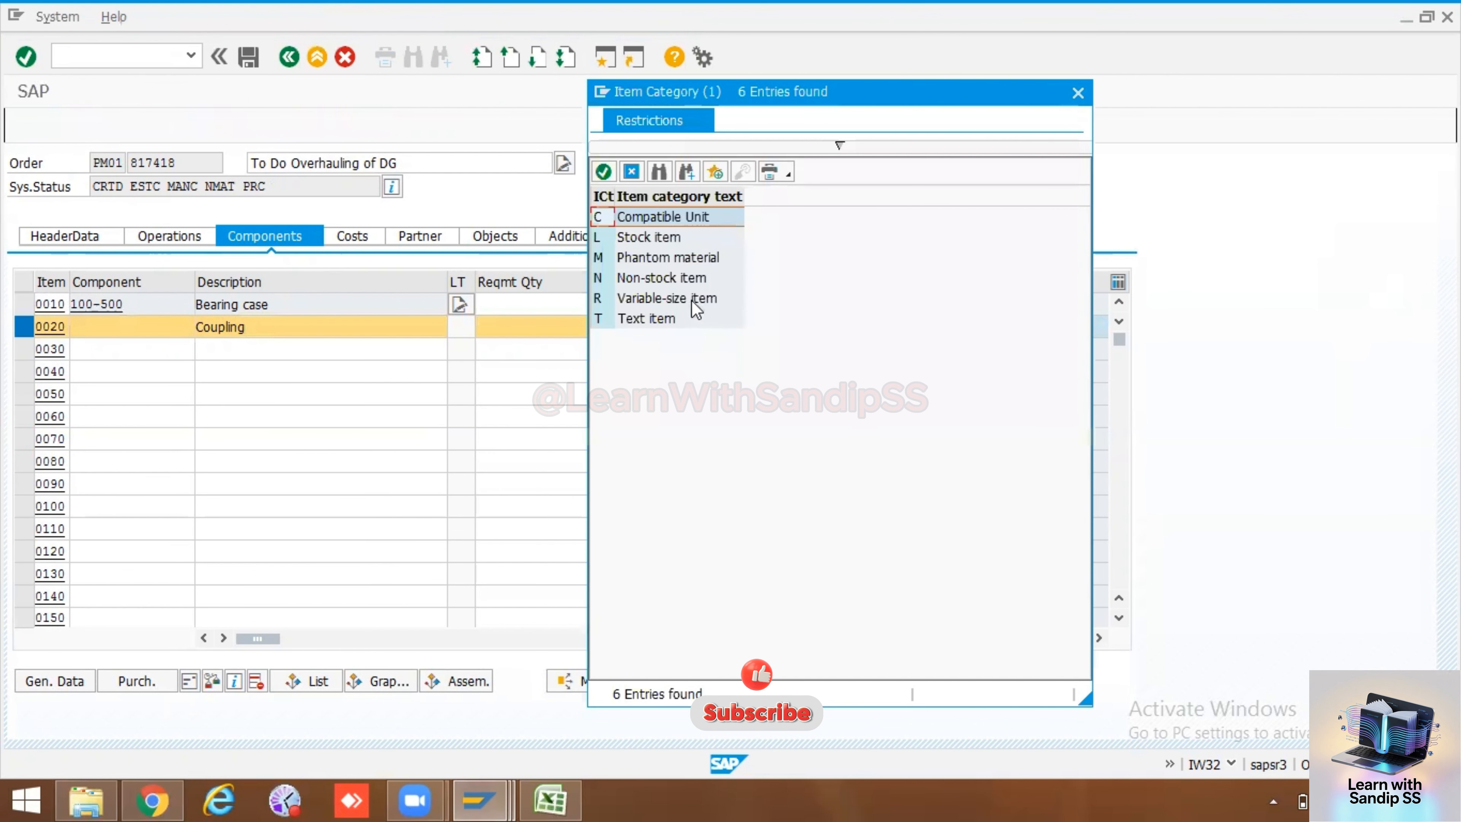
pyautogui.doubleClick(628, 277)
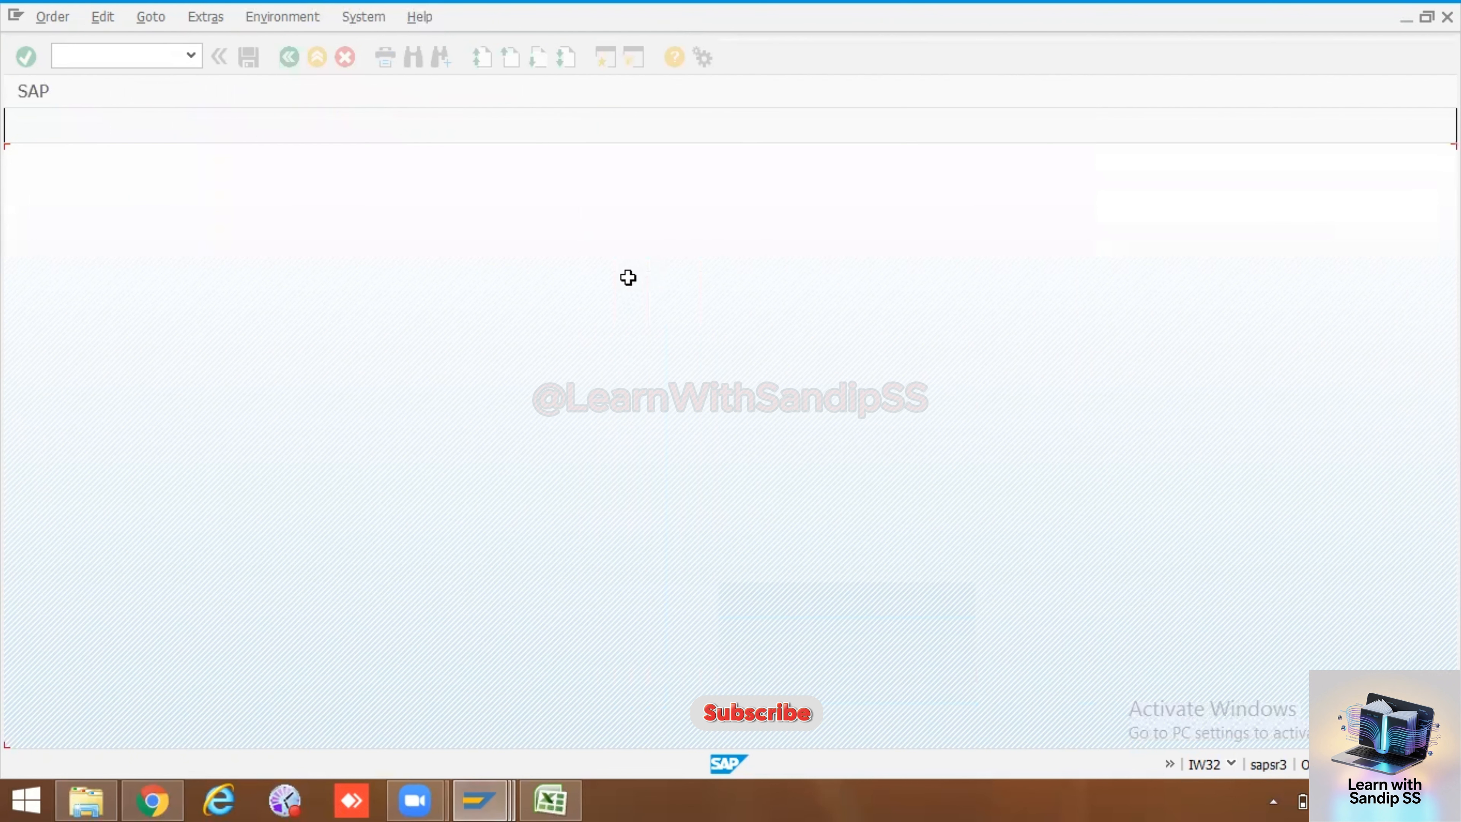
pyautogui.press('Return')
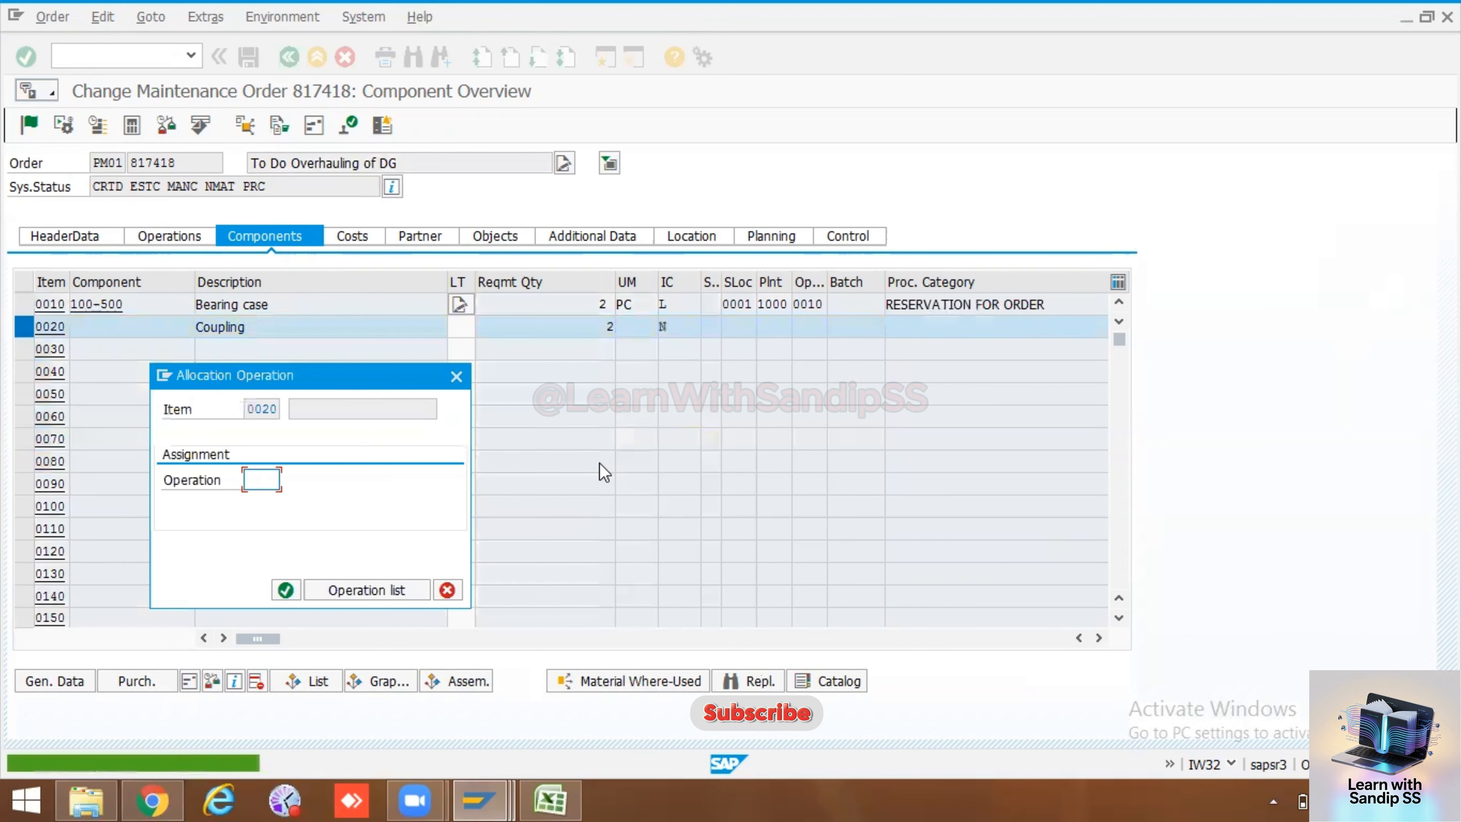
pyautogui.write('0020')
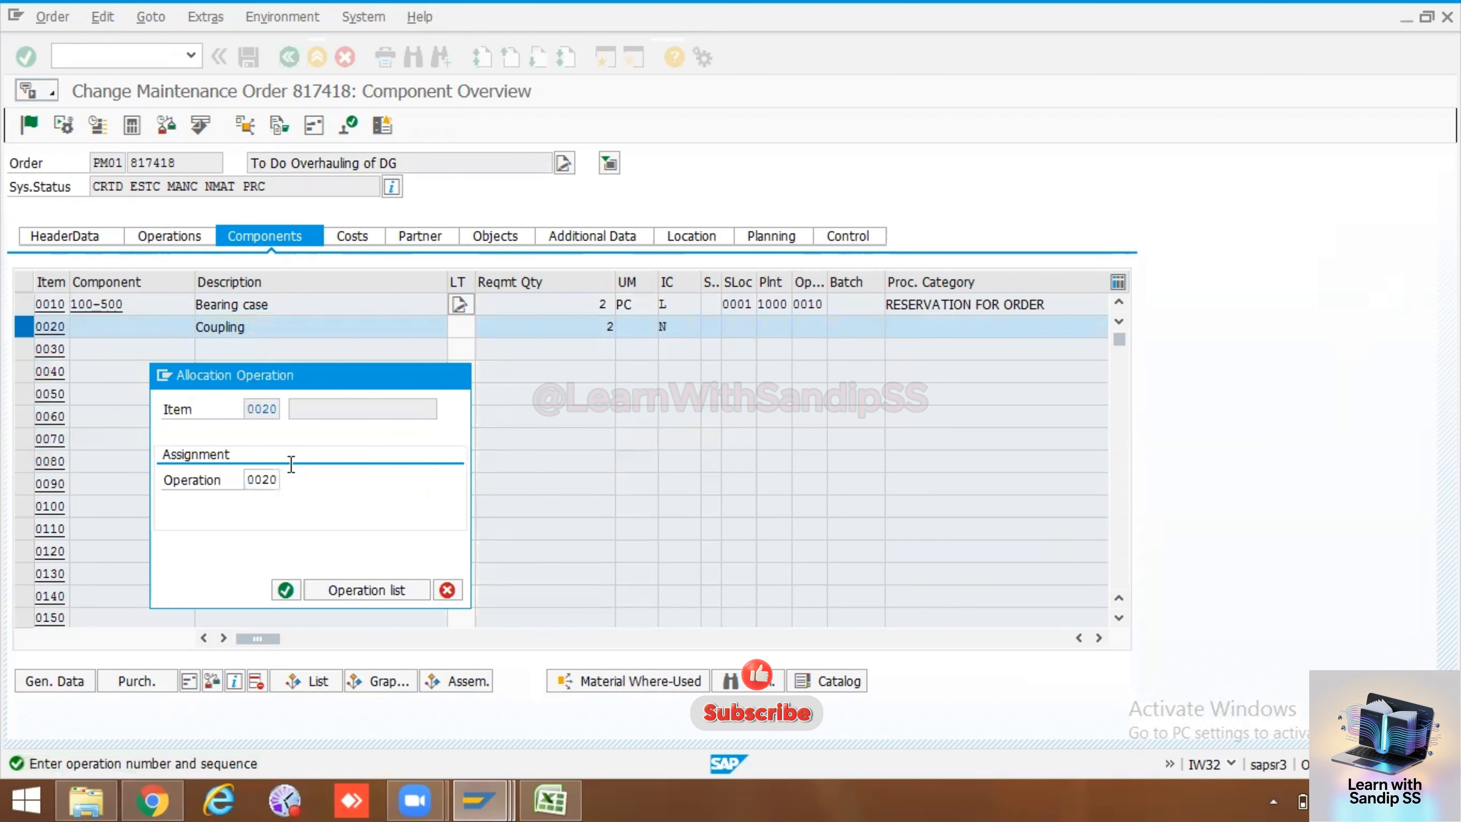
pyautogui.press('Return')
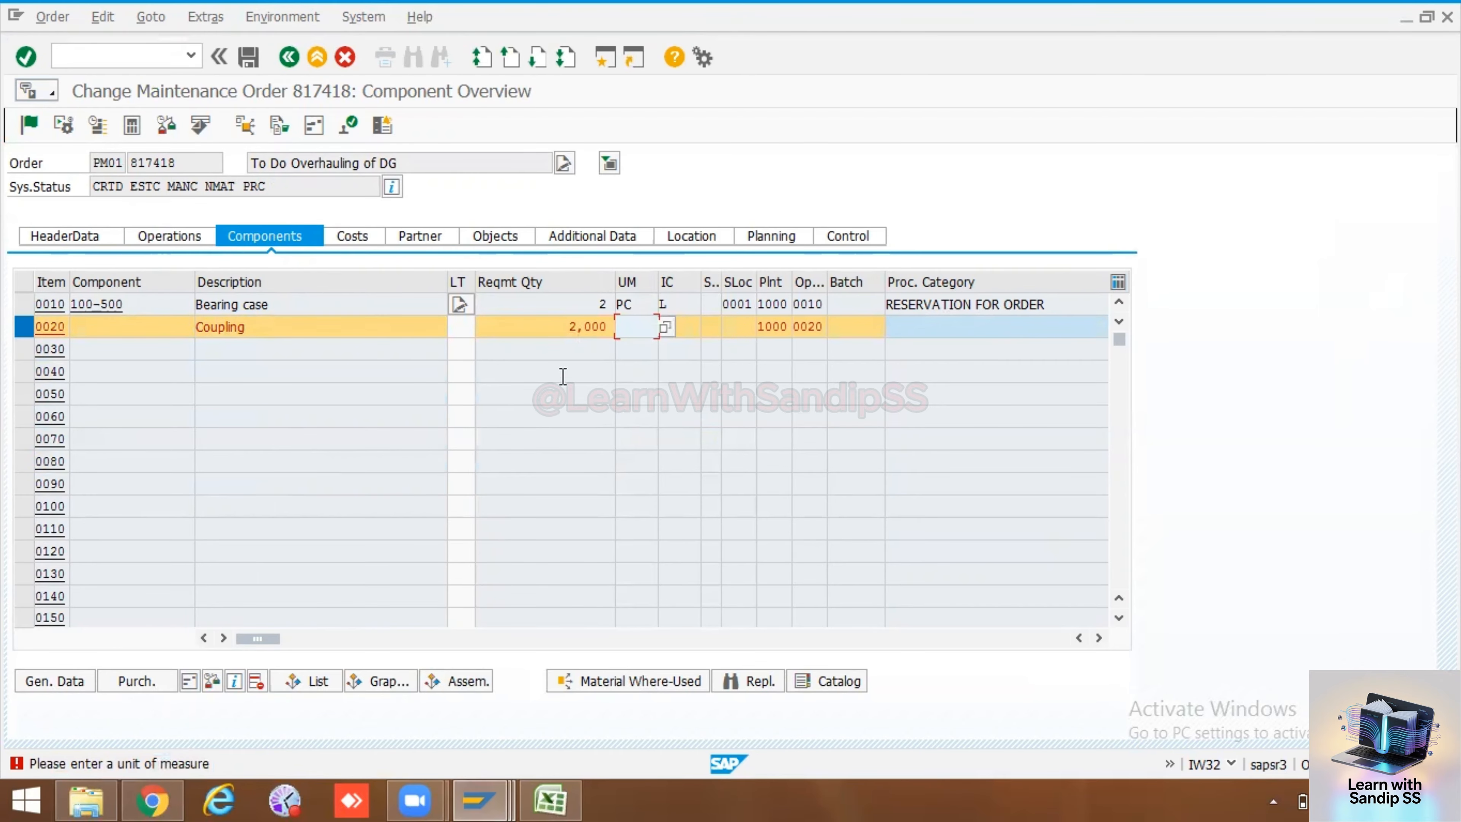
# - Set the Coupling item's unit of measure to EA (Each) and accept the delivery date notice
pyautogui.click(665, 326)
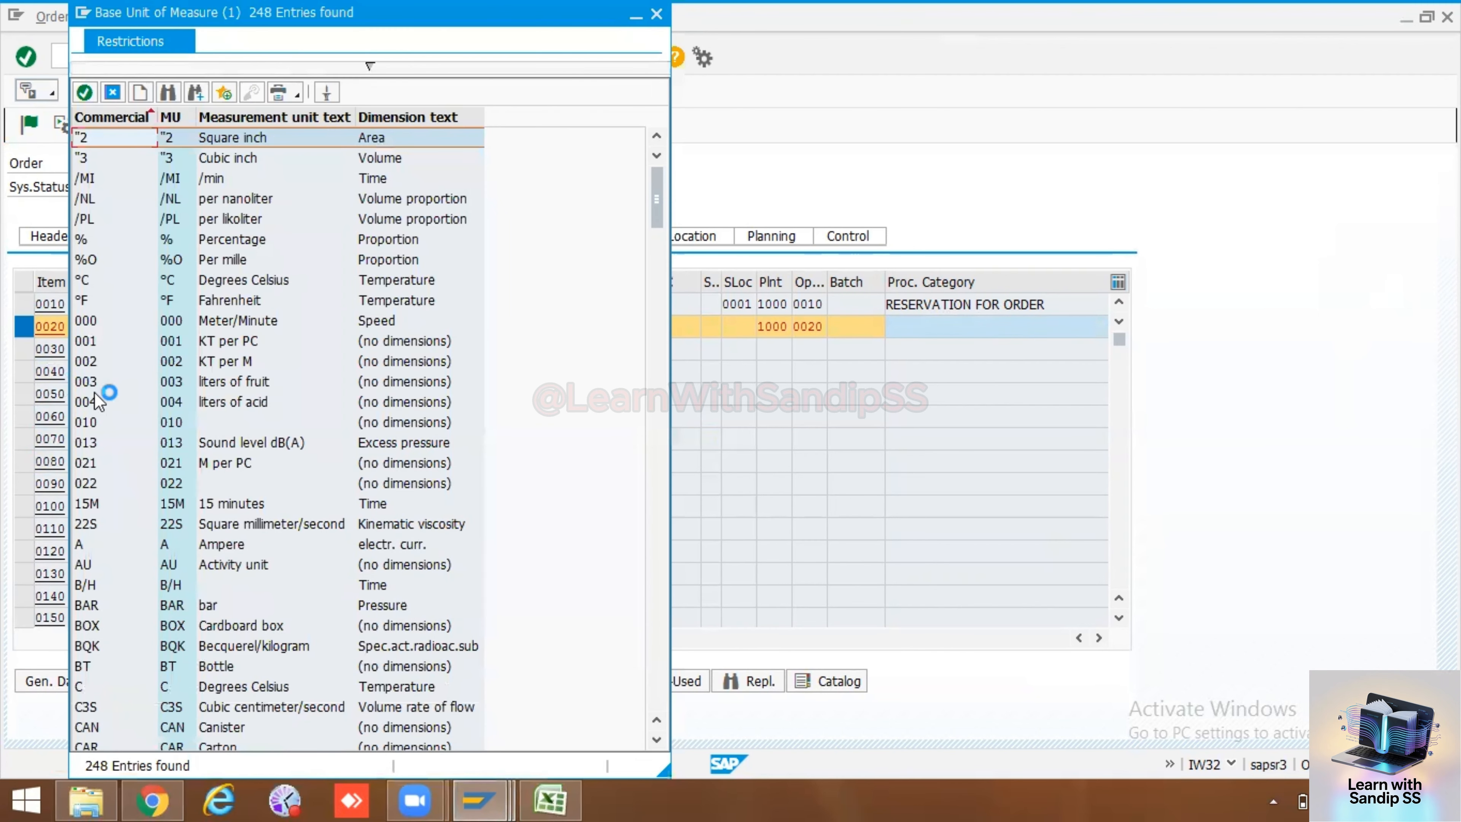
pyautogui.scroll(-14, 98, 401)
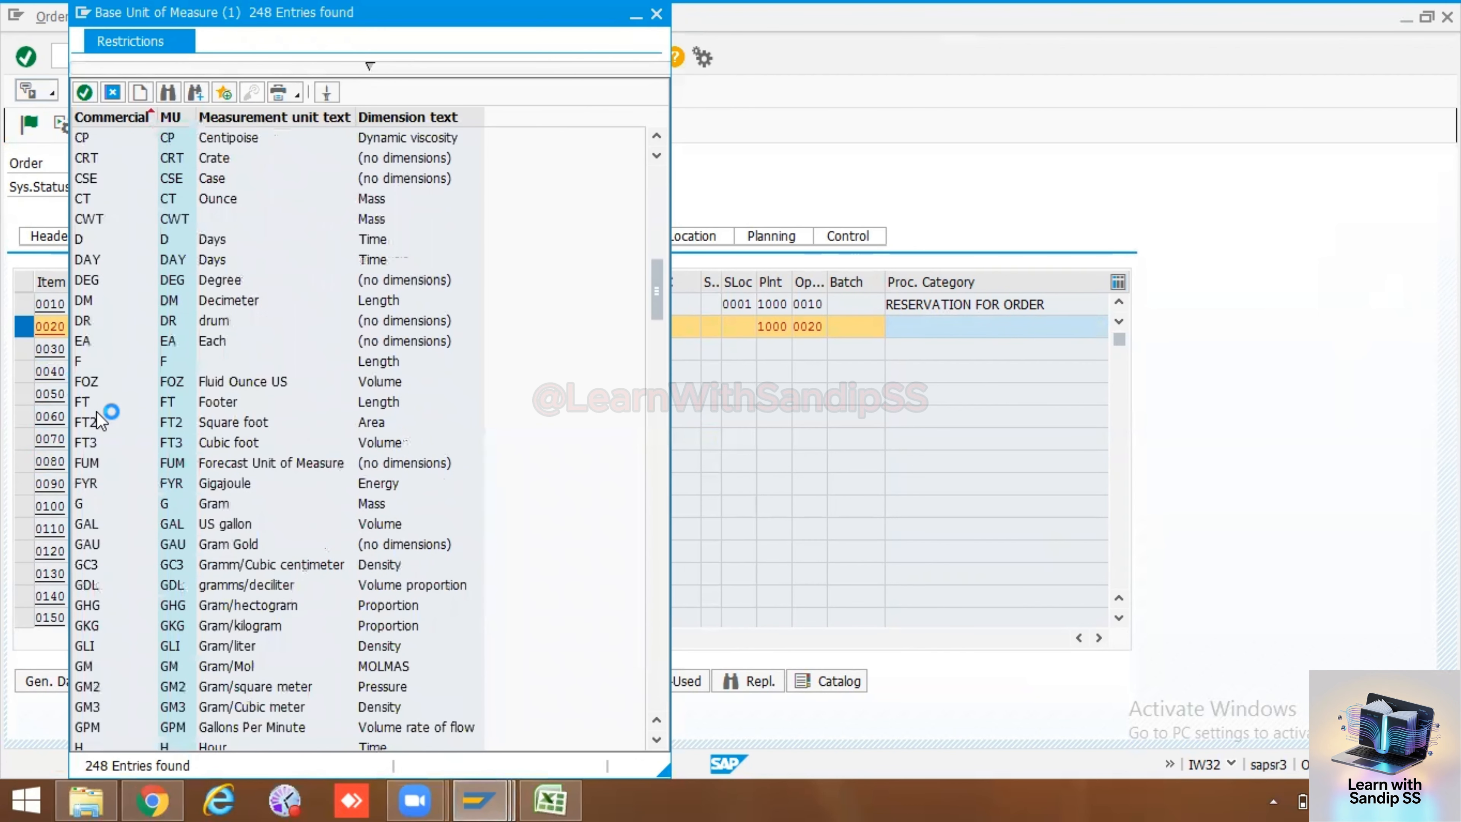
pyautogui.scroll(-20, 98, 428)
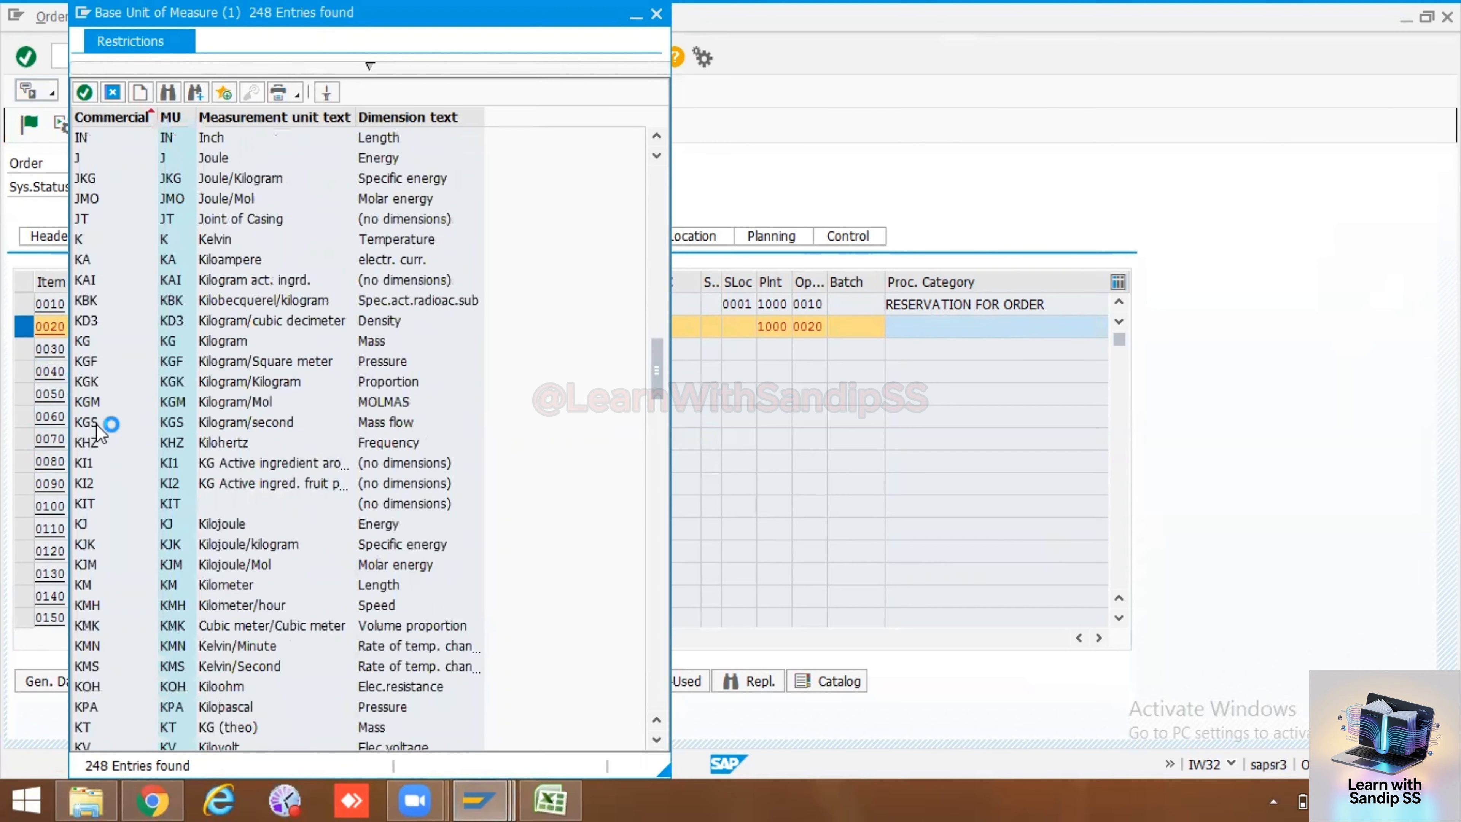
pyautogui.scroll(-18, 98, 428)
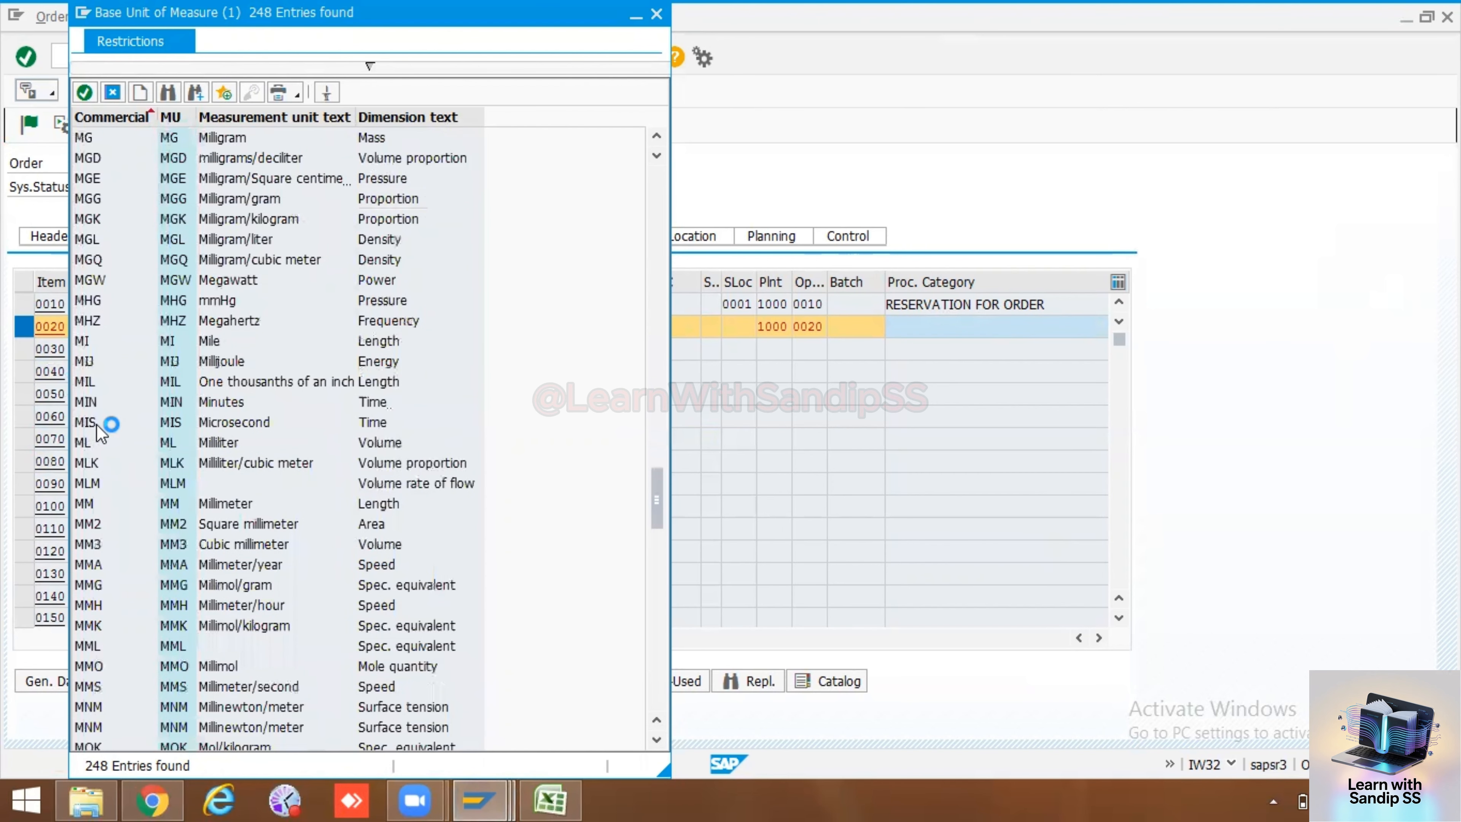
pyautogui.scroll(-20, 96, 423)
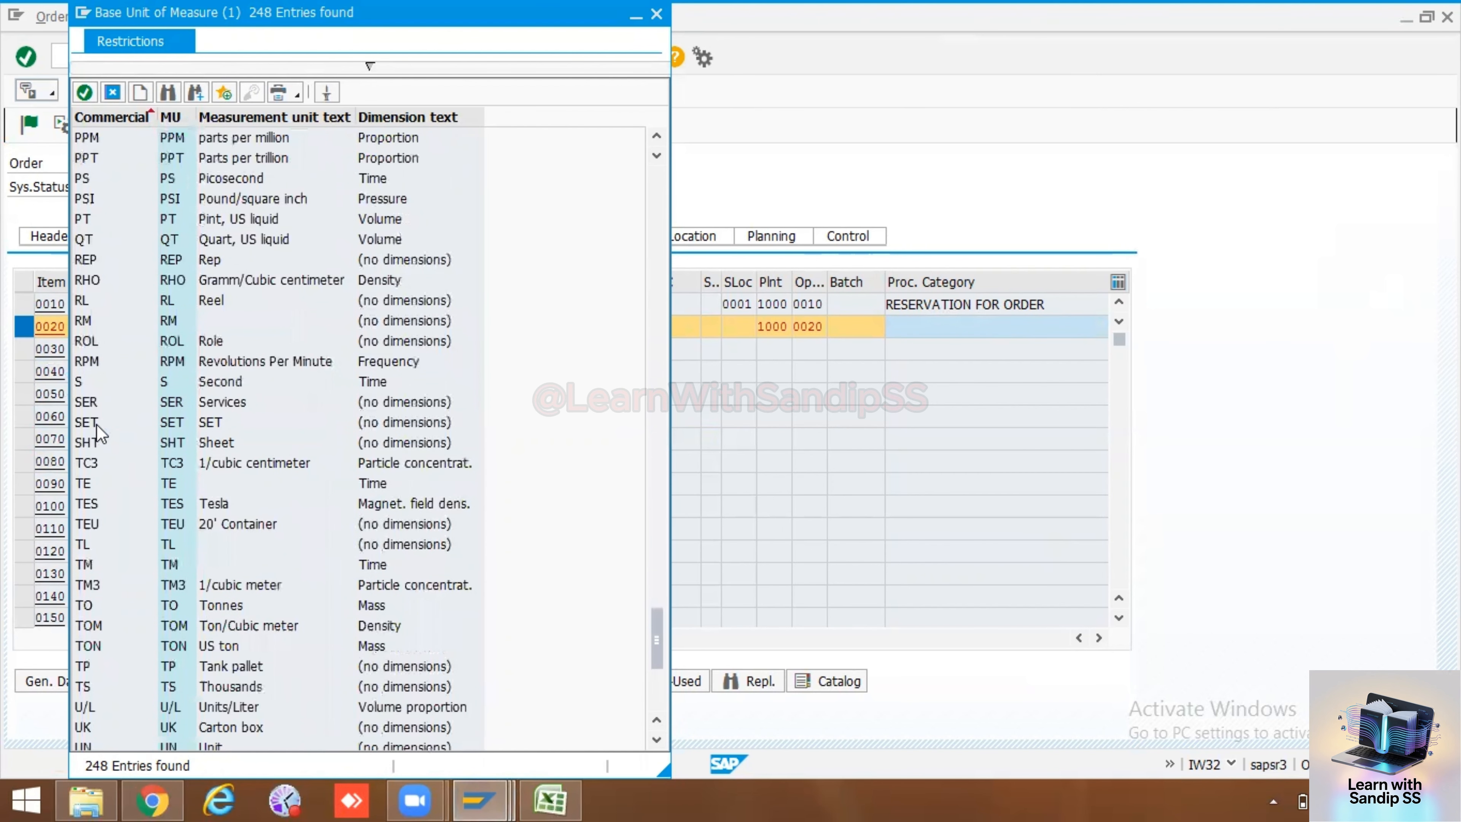
pyautogui.scroll(6, 96, 424)
pyautogui.scroll(20, 97, 425)
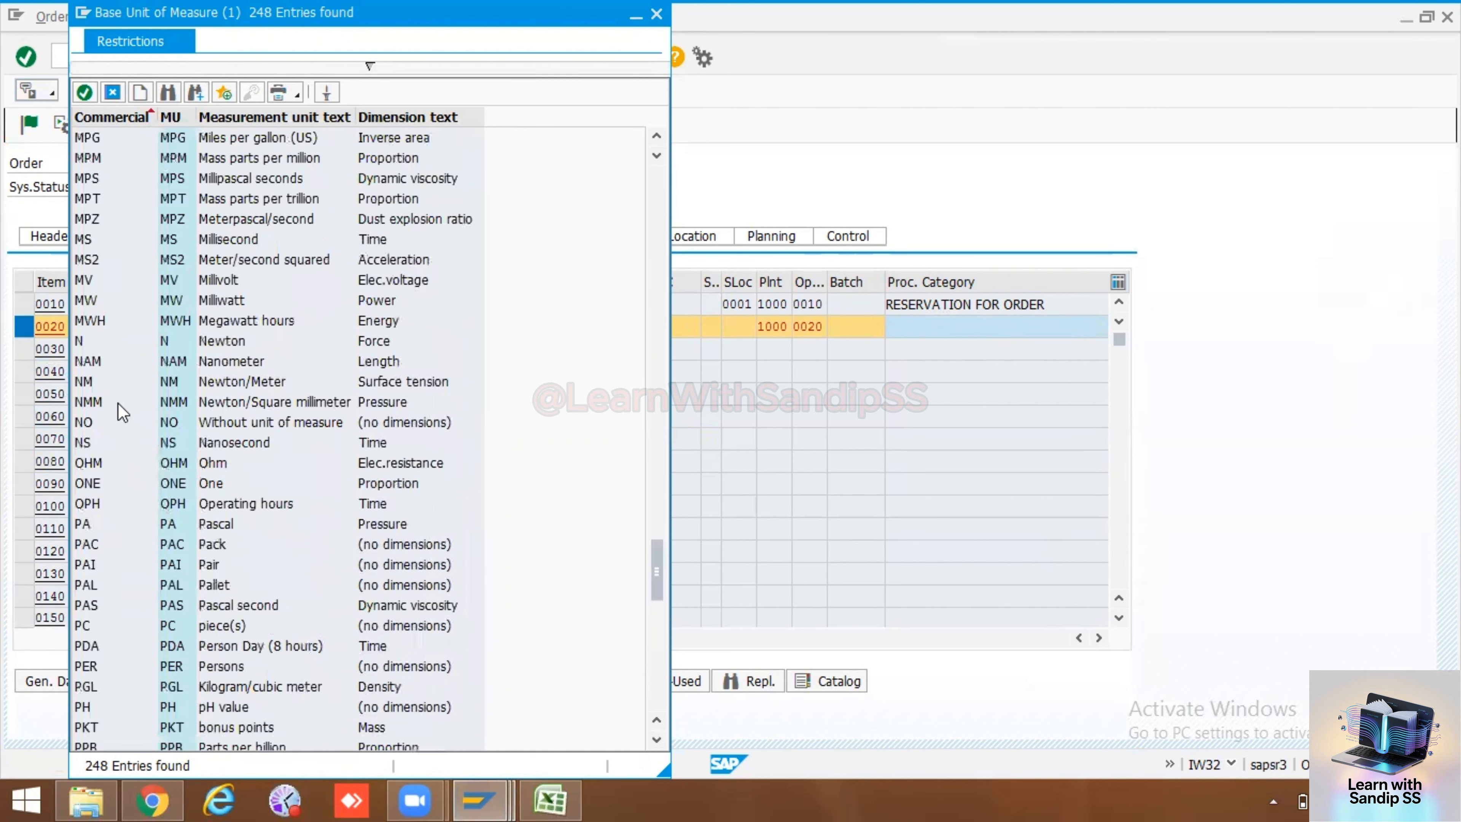
pyautogui.scroll(20, 118, 404)
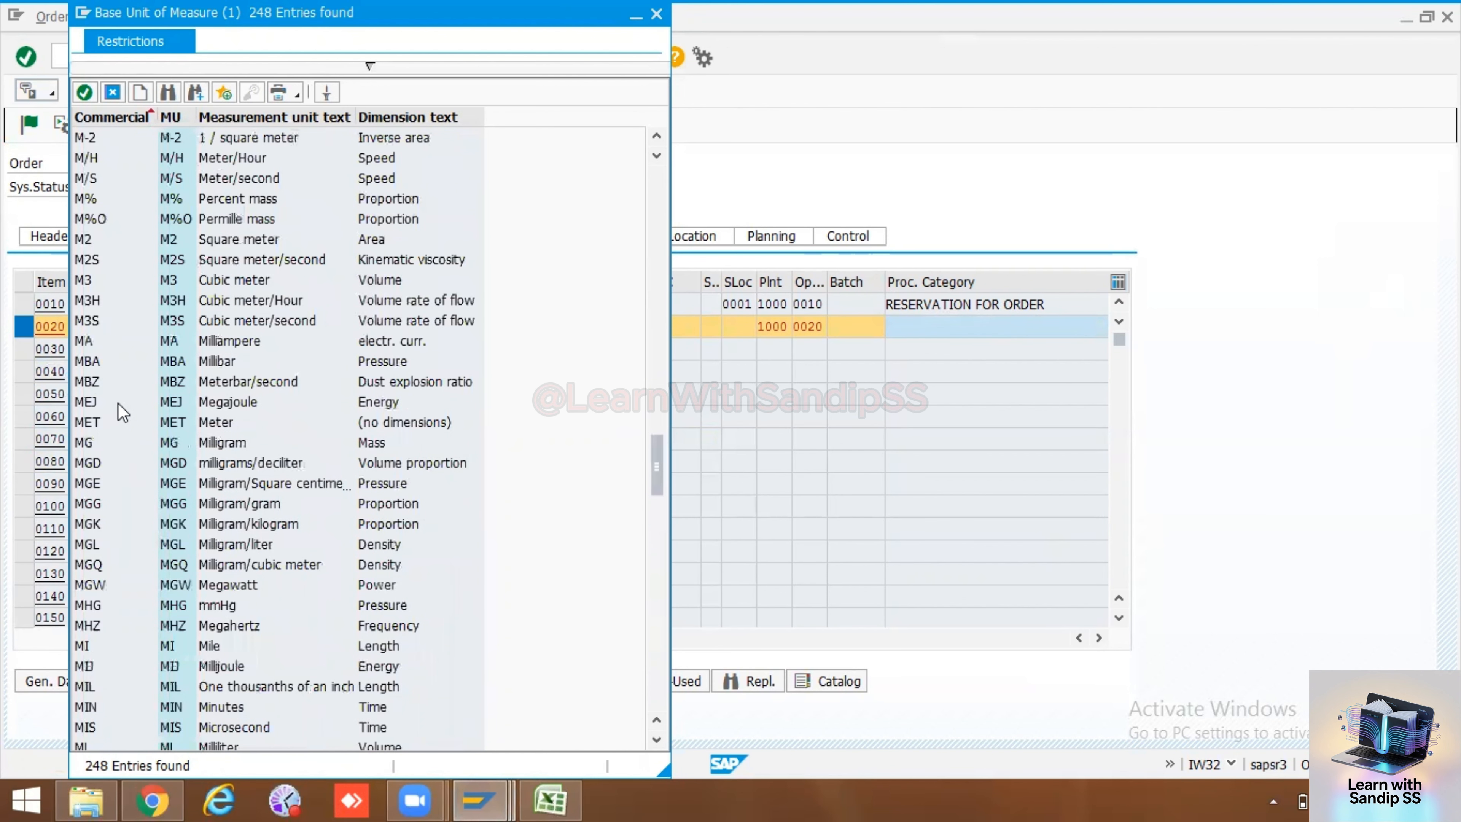
pyautogui.scroll(-20, 119, 405)
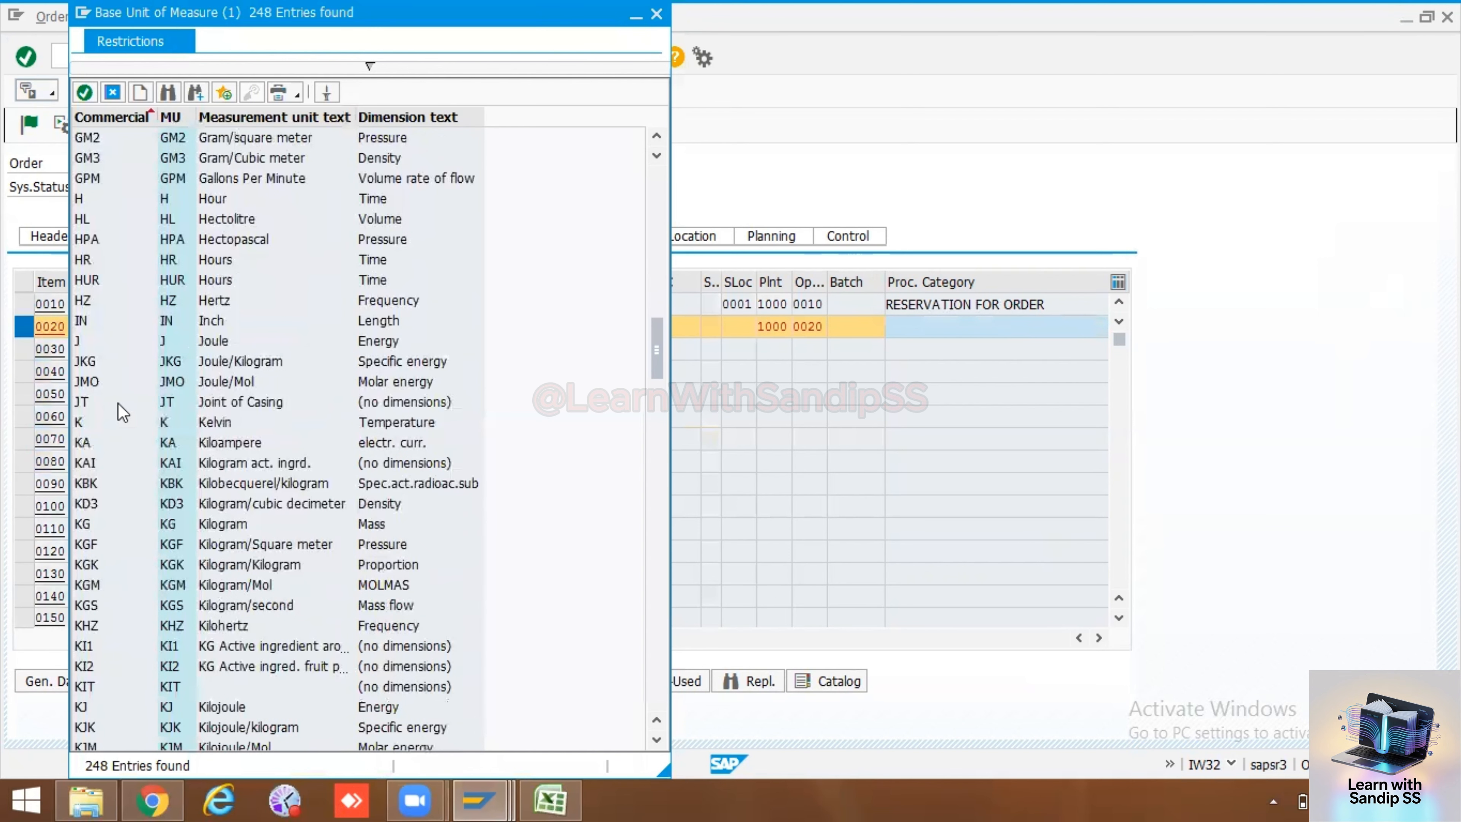
pyautogui.scroll(-15, 119, 404)
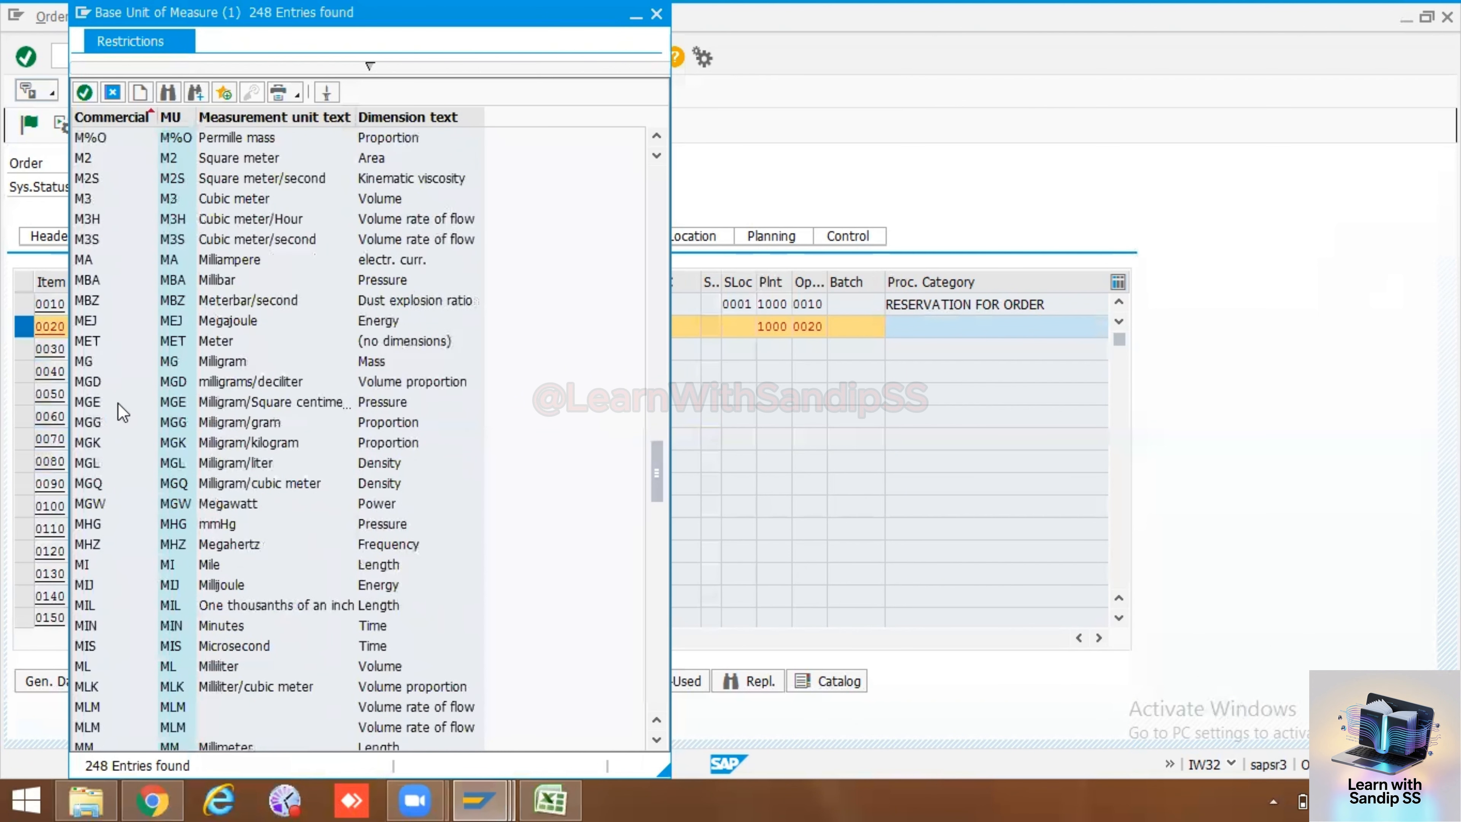
pyautogui.scroll(20, 117, 402)
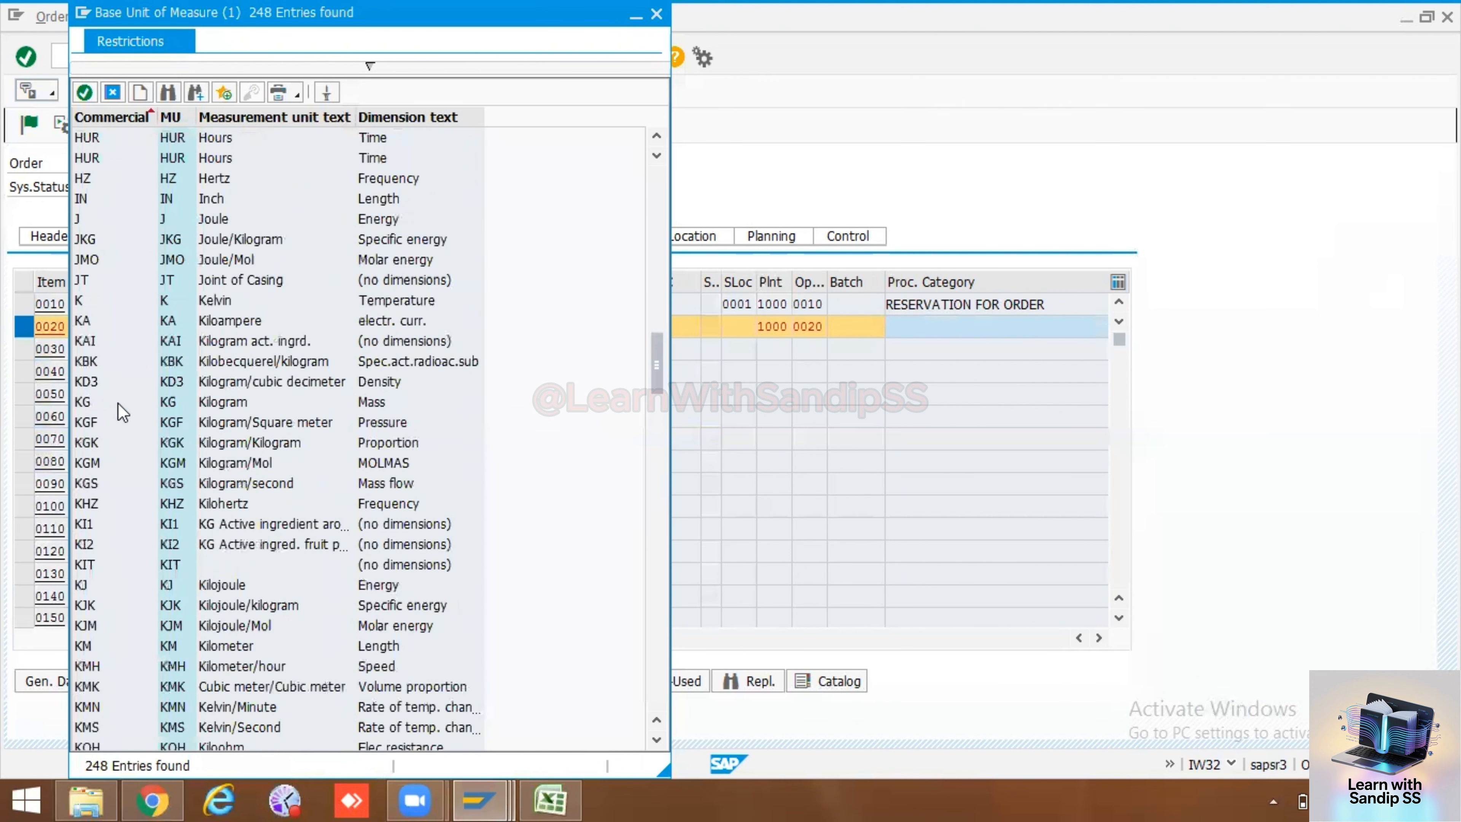
pyautogui.scroll(15, 117, 403)
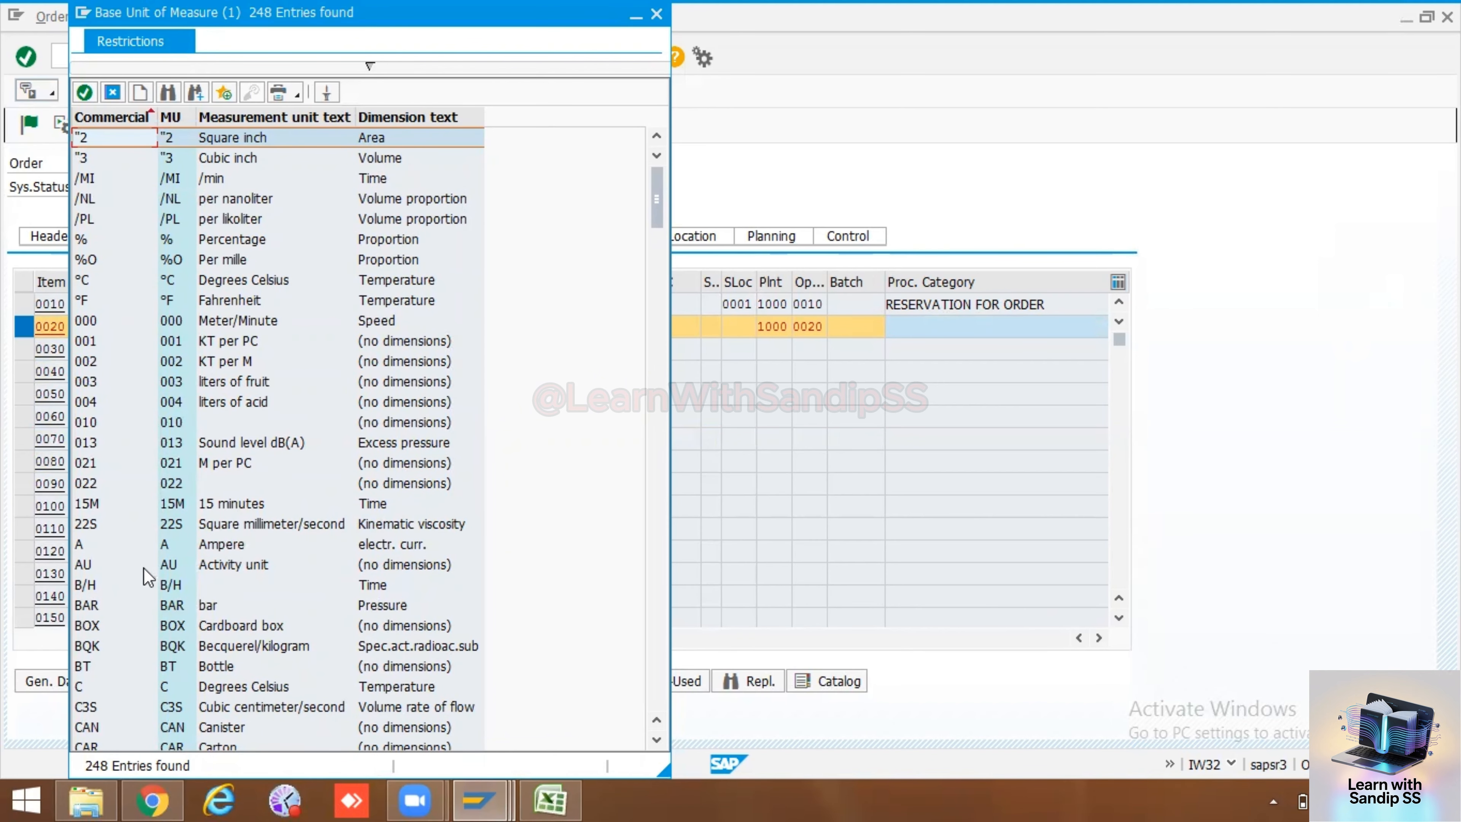
pyautogui.scroll(-3, 161, 569)
pyautogui.scroll(-3, 161, 587)
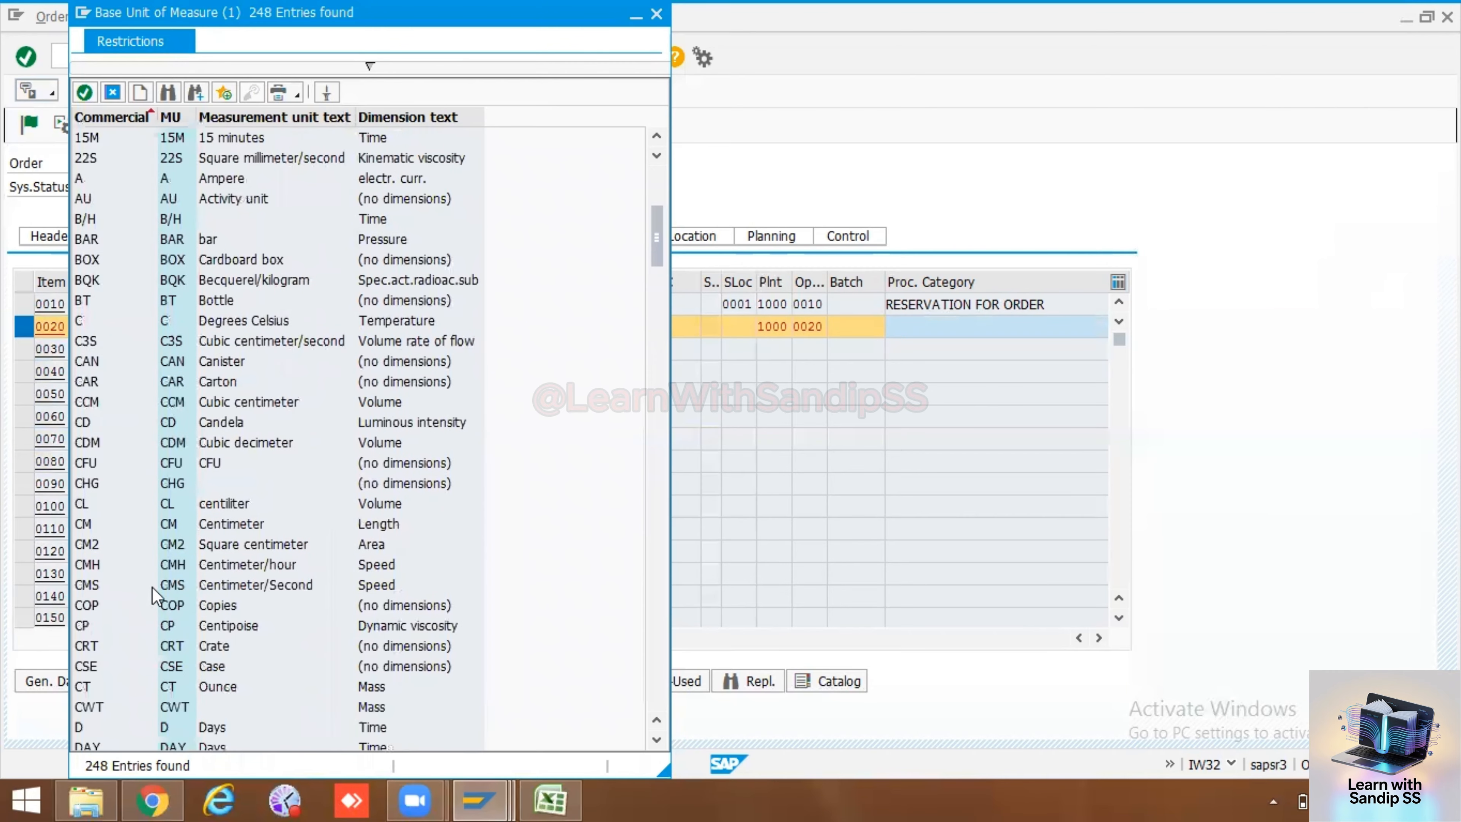
pyautogui.scroll(-4, 155, 596)
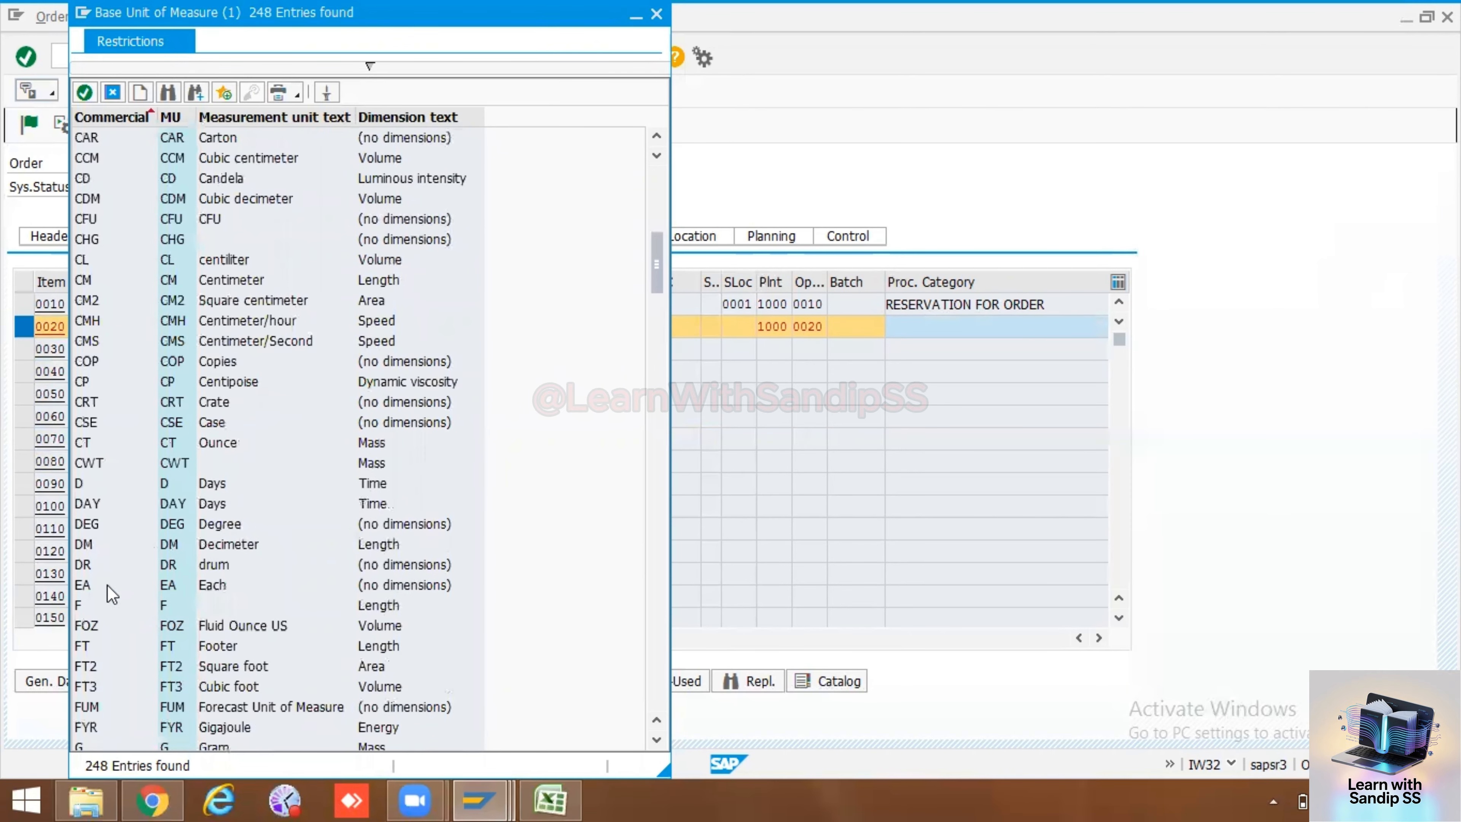
pyautogui.doubleClick(94, 587)
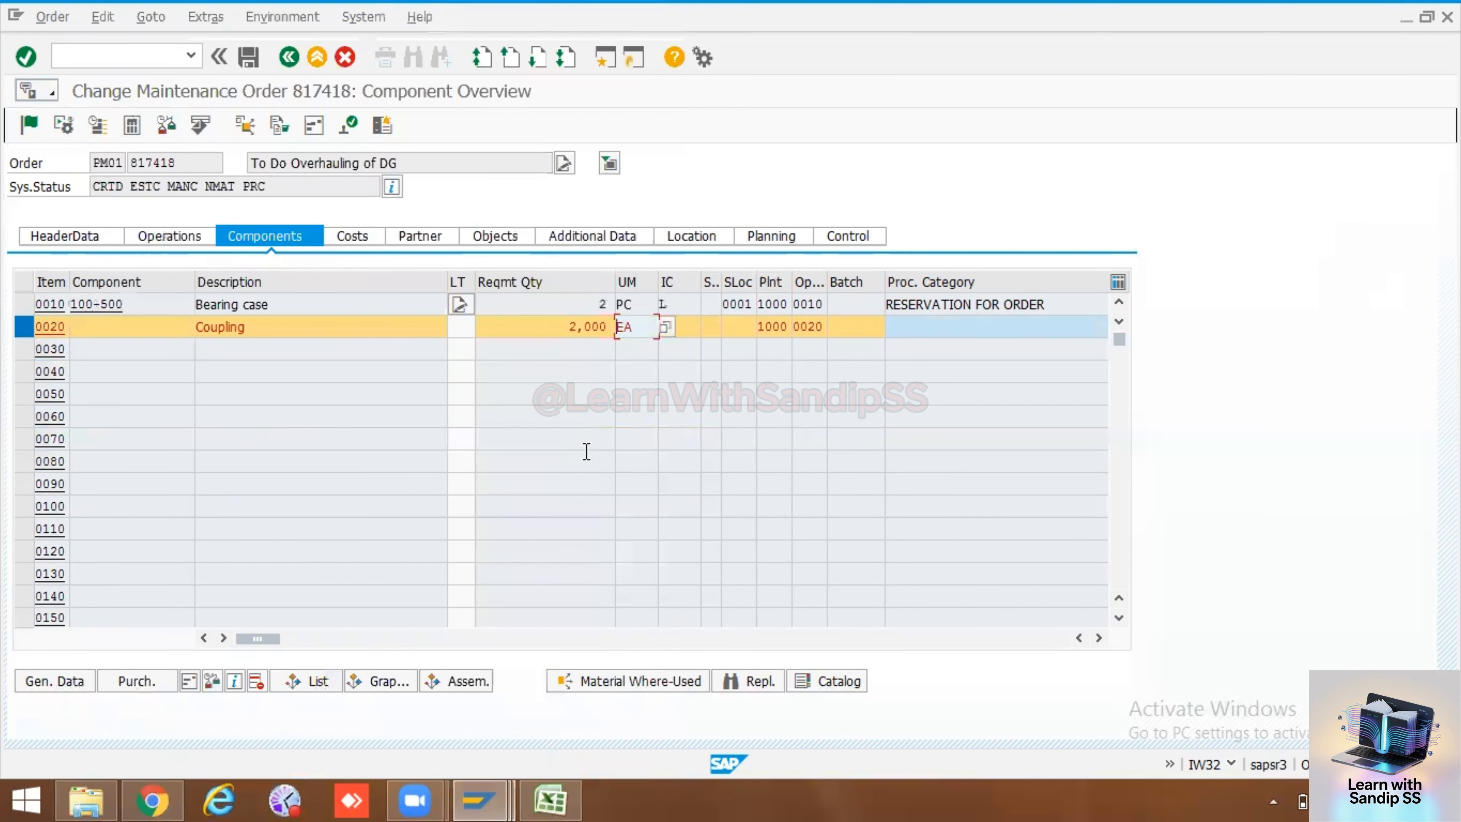
pyautogui.press('Return')
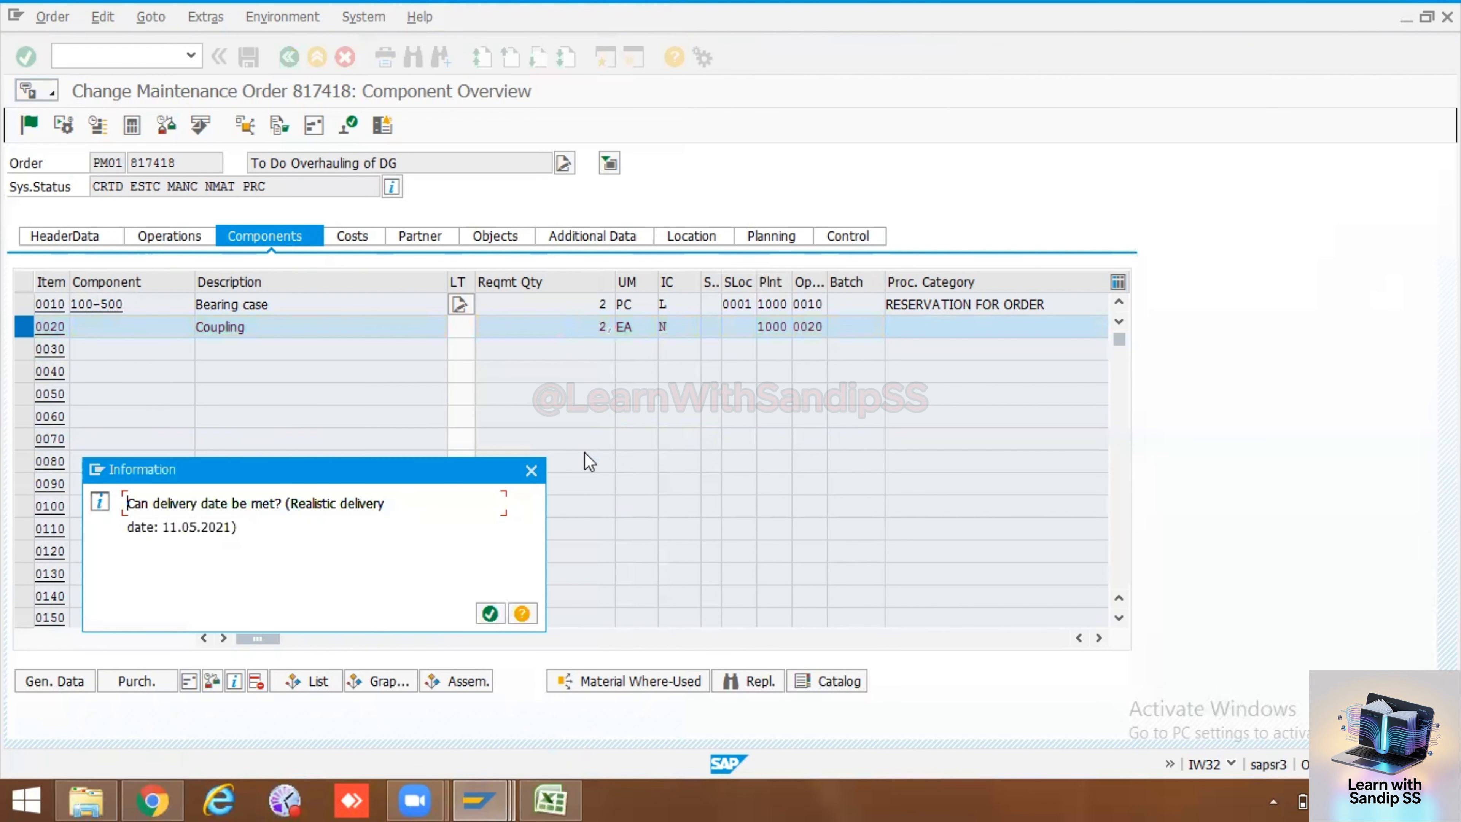
pyautogui.press('Return')
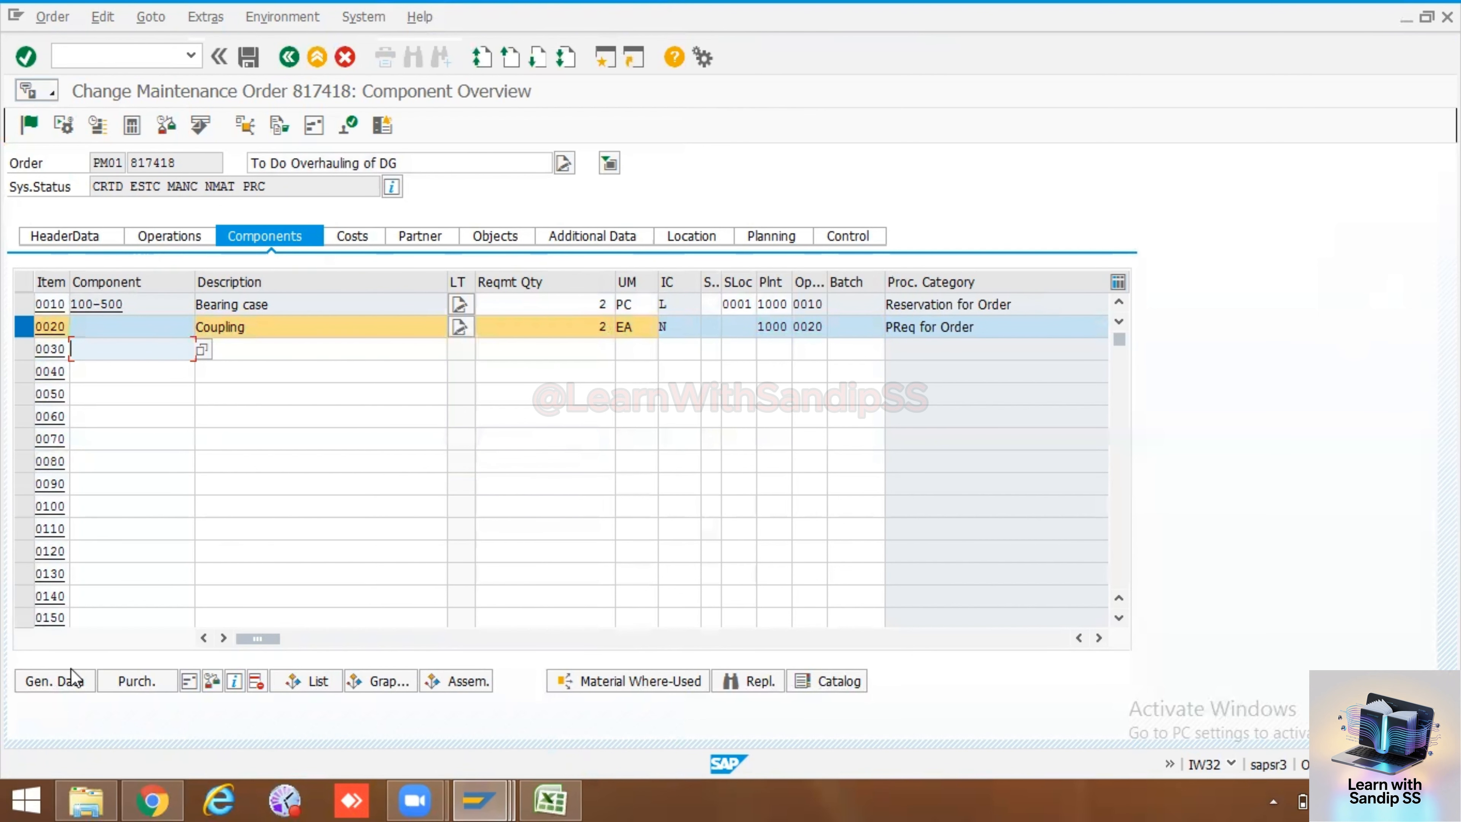
# - Check the Coupling component's general data and the purchase requisition reference in its purchasing data
pyautogui.click(63, 680)
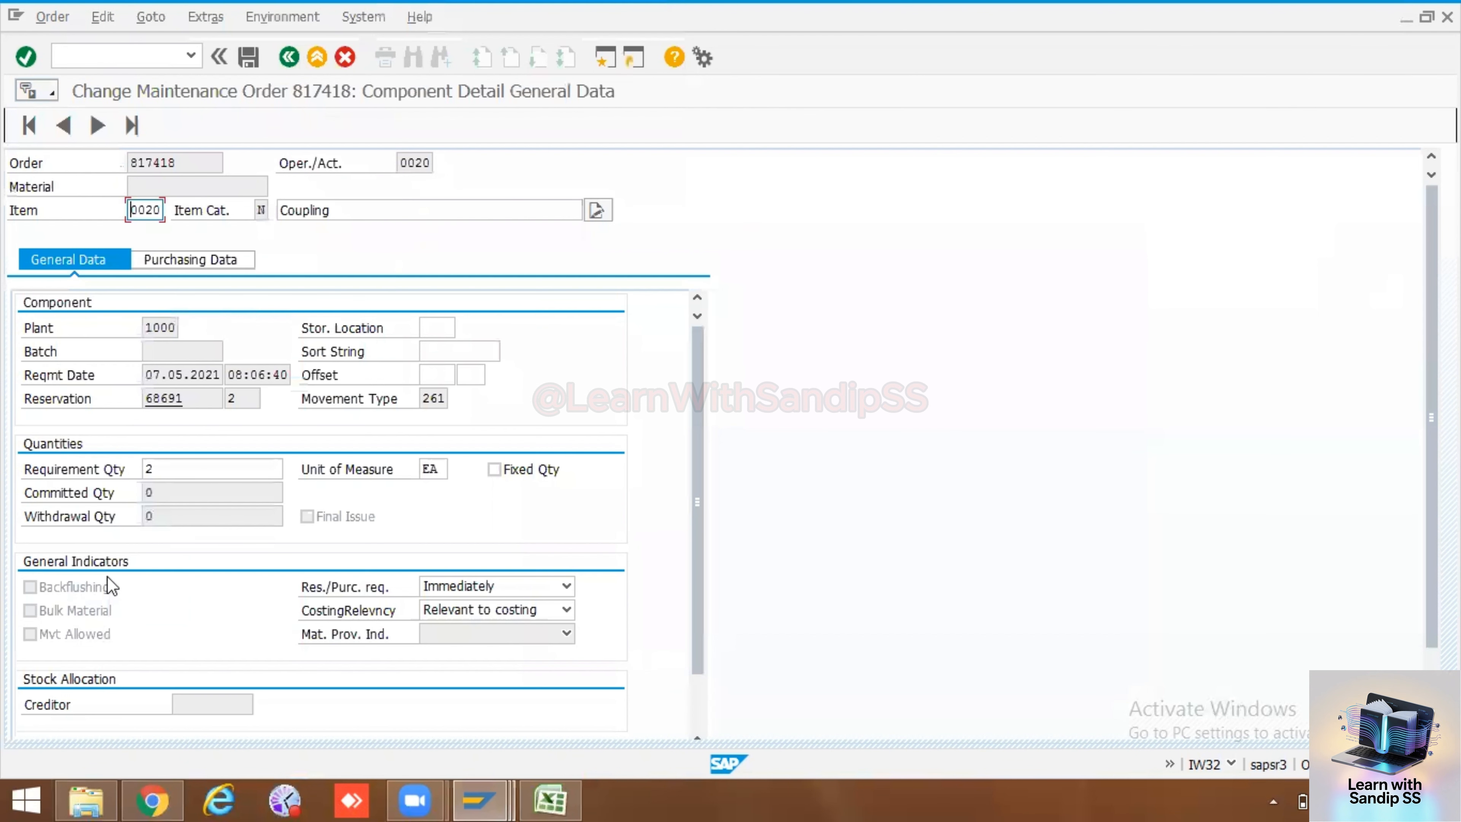
pyautogui.click(199, 262)
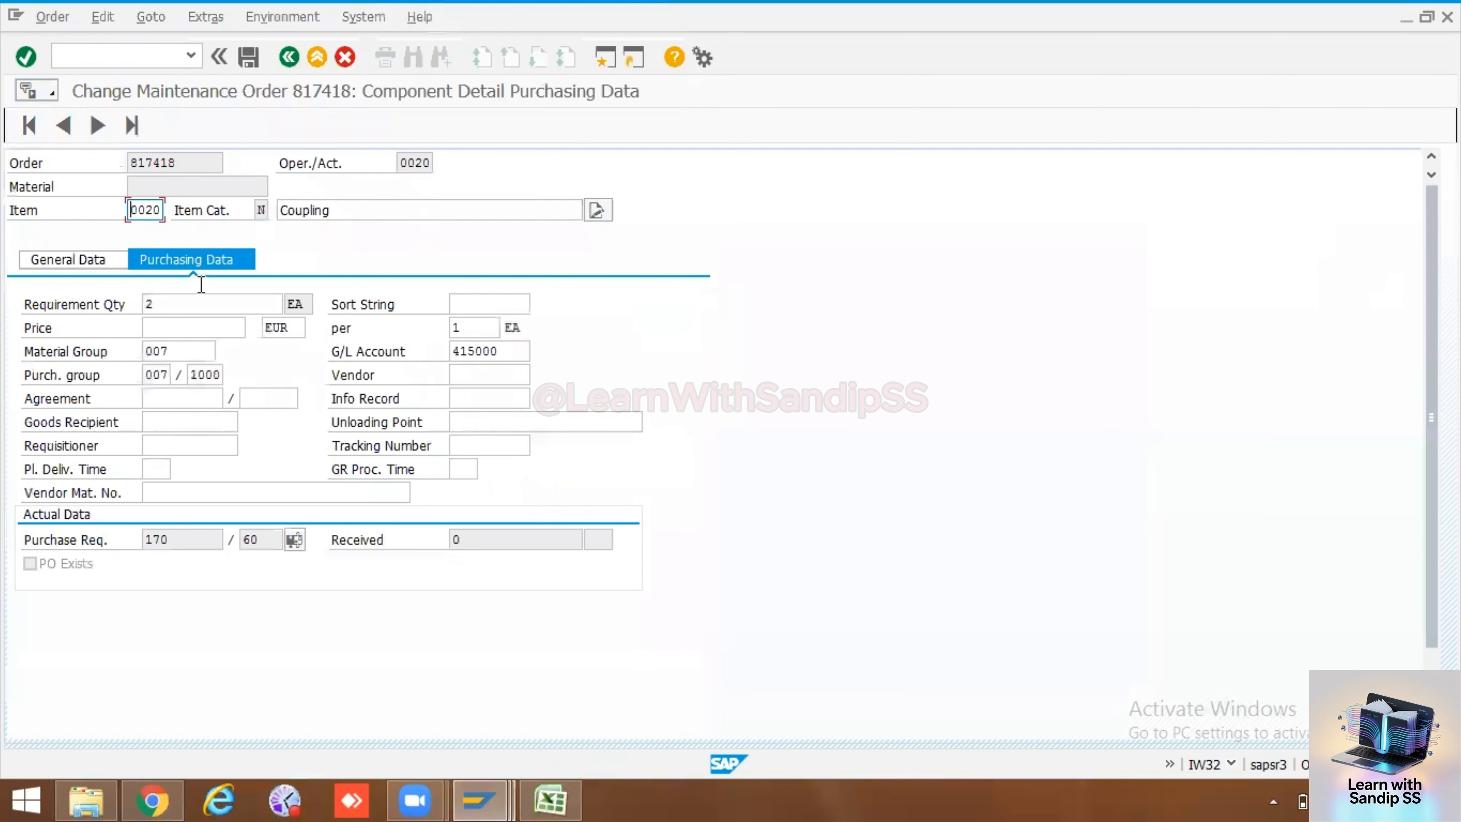
pyautogui.moveTo(184, 543); pyautogui.dragTo(139, 539)
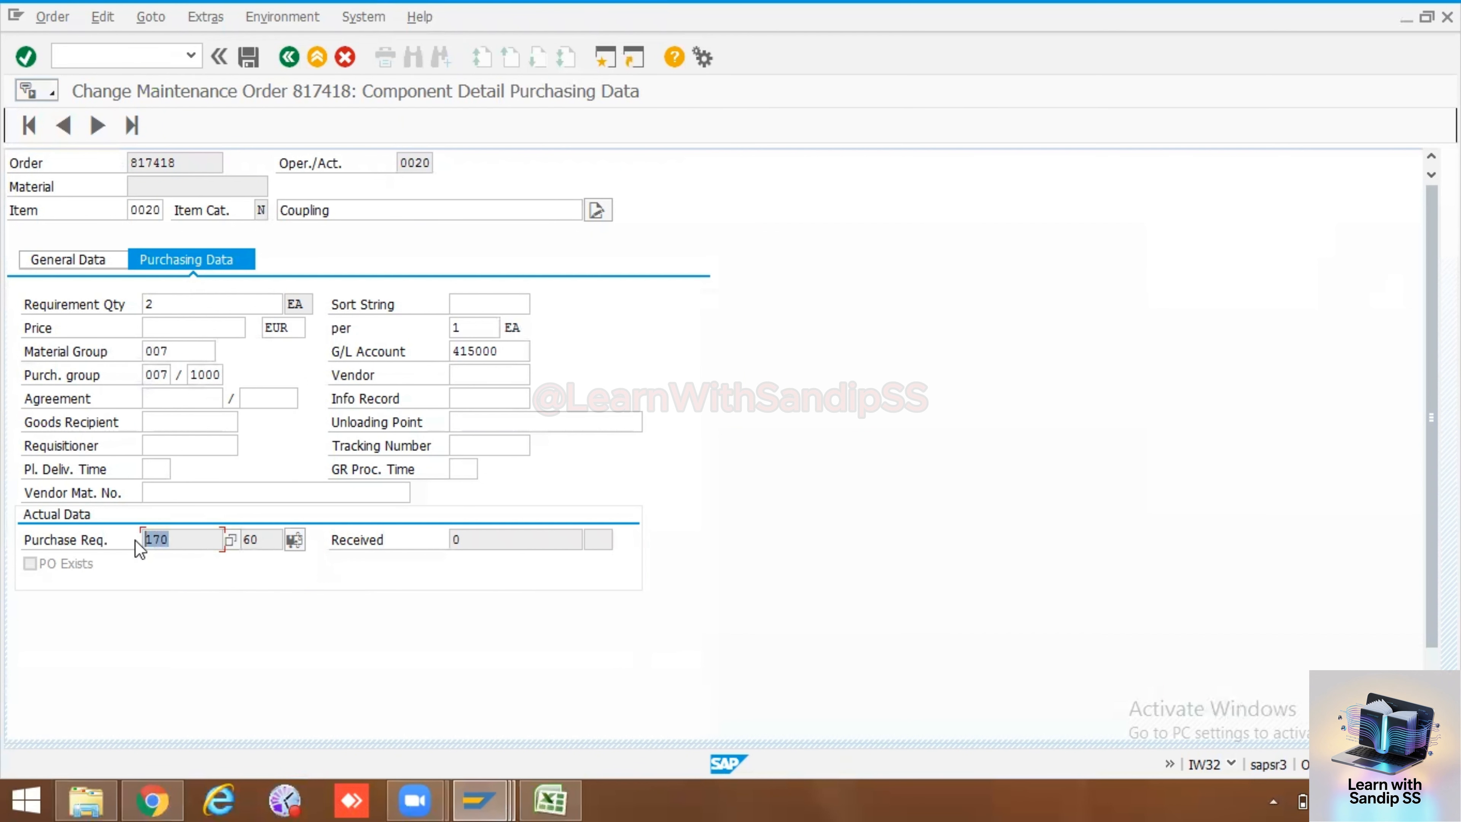
# - Display the Coupling's linked purchase requisition, look through its item overview and item list, and return to the component's purchasing data
pyautogui.doubleClick(161, 539)
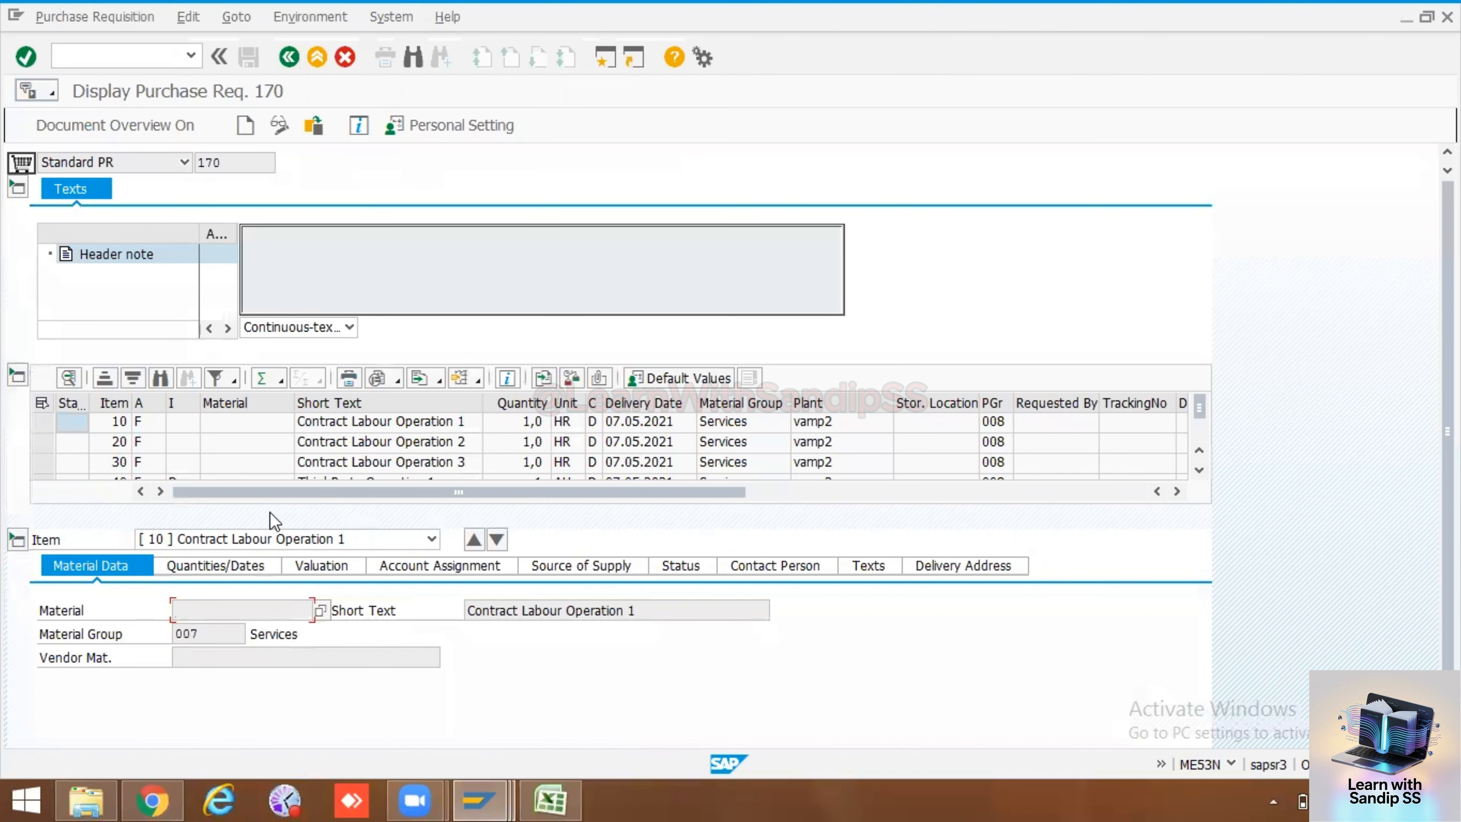
pyautogui.click(1199, 471)
pyautogui.click(1199, 470)
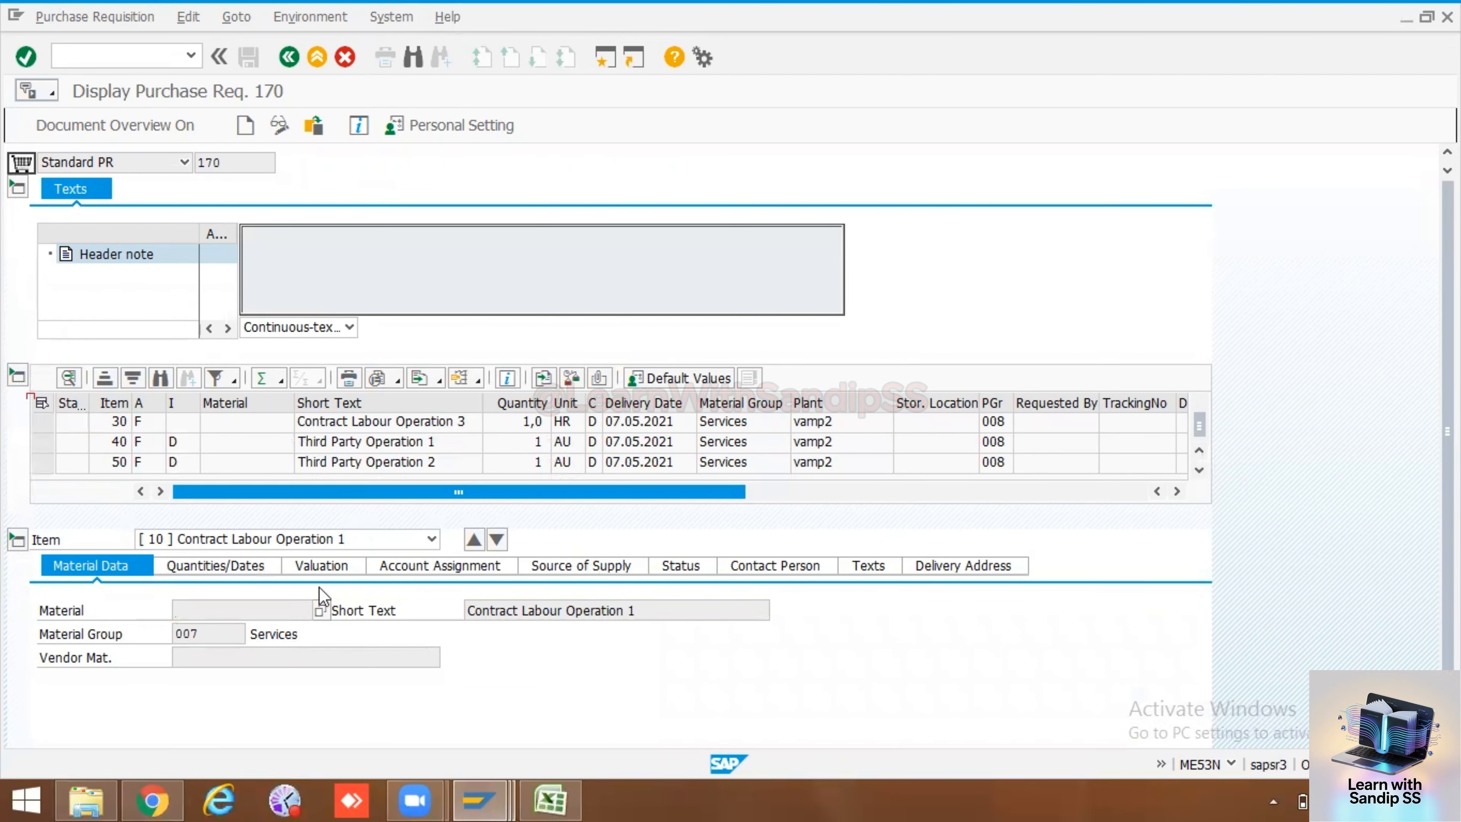
pyautogui.click(431, 540)
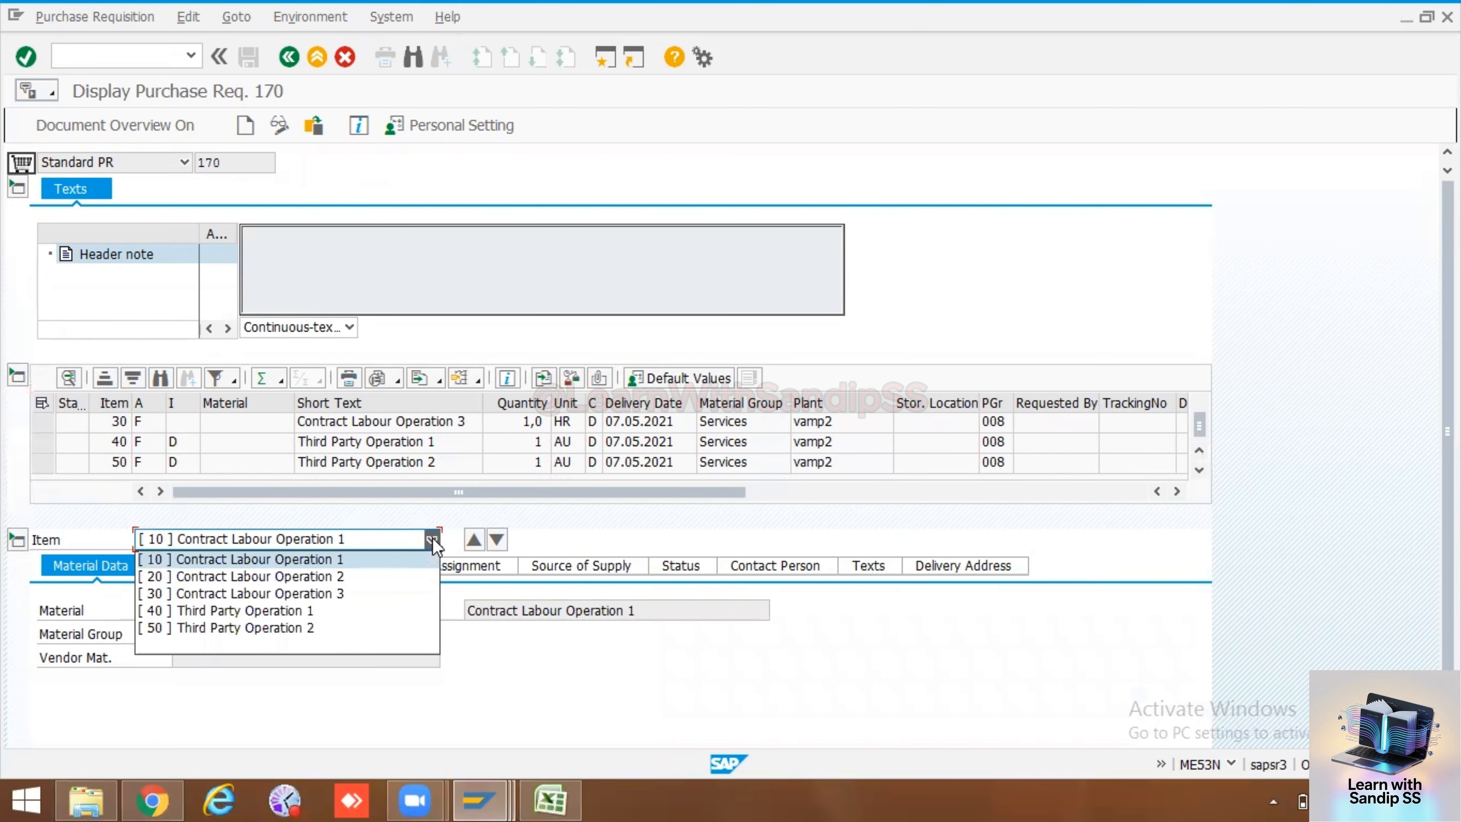
pyautogui.click(339, 578)
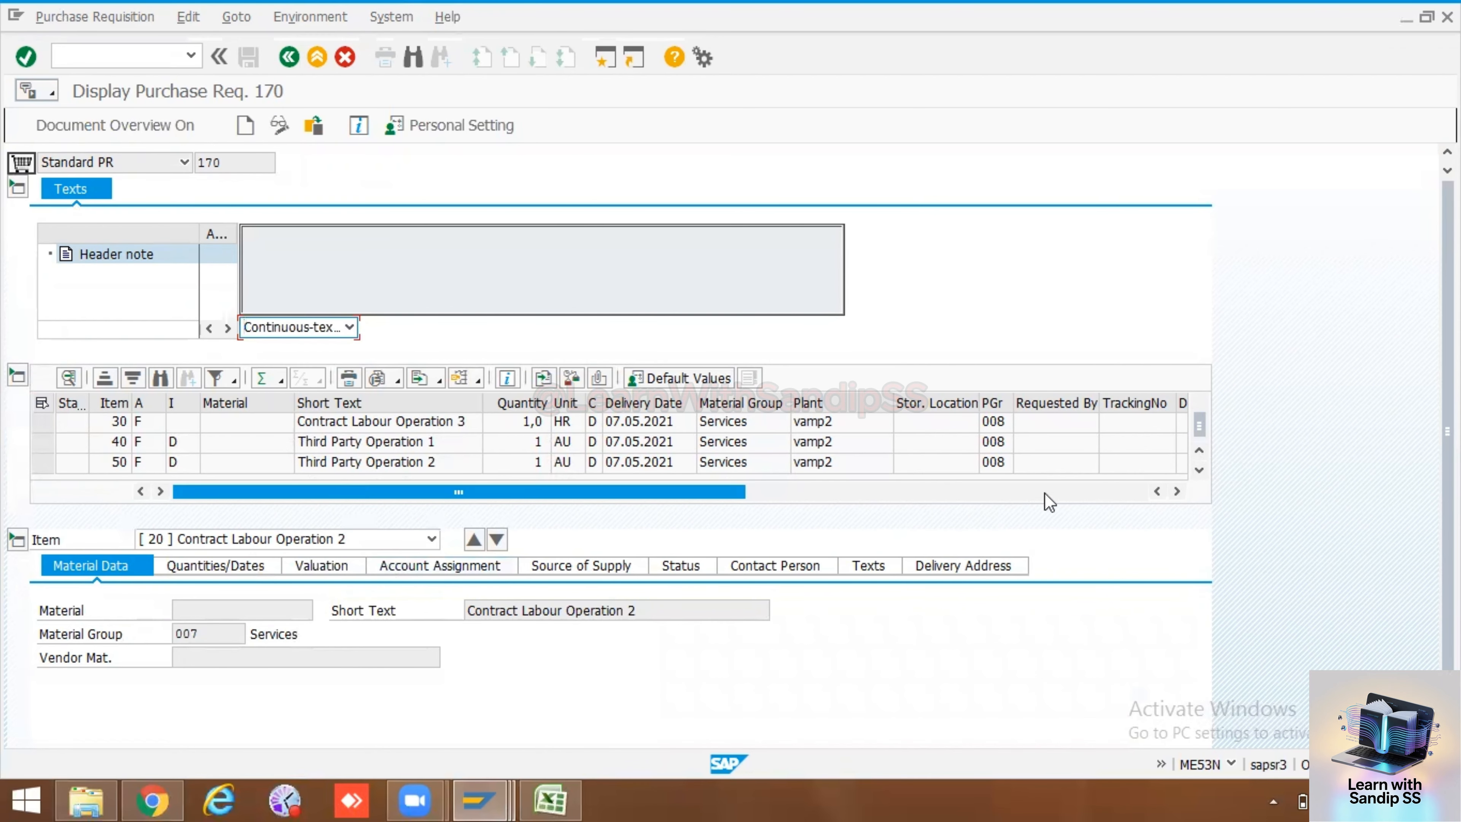
pyautogui.scroll(1, 1200, 472)
pyautogui.click(1199, 470)
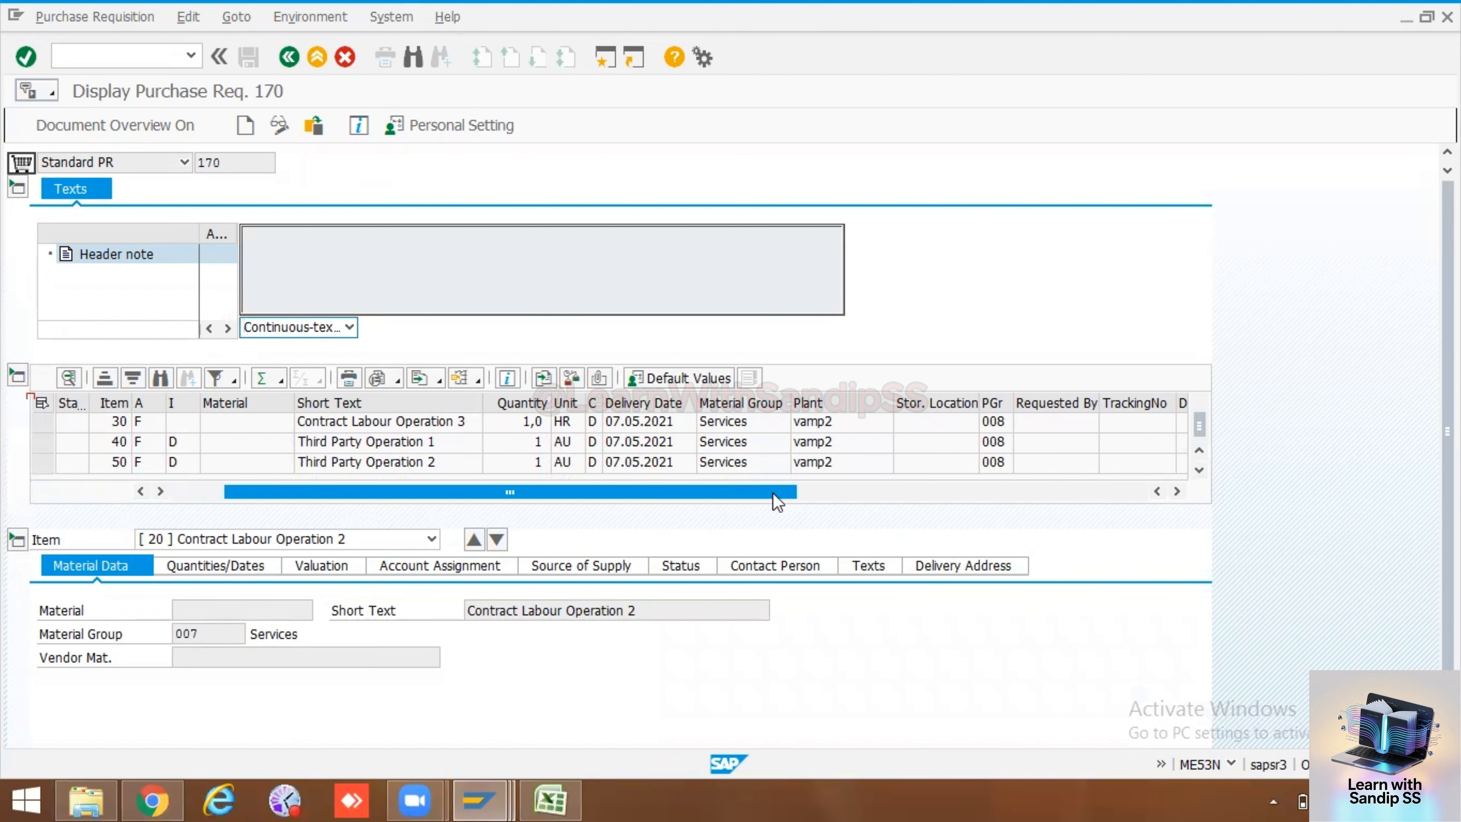
pyautogui.click(289, 58)
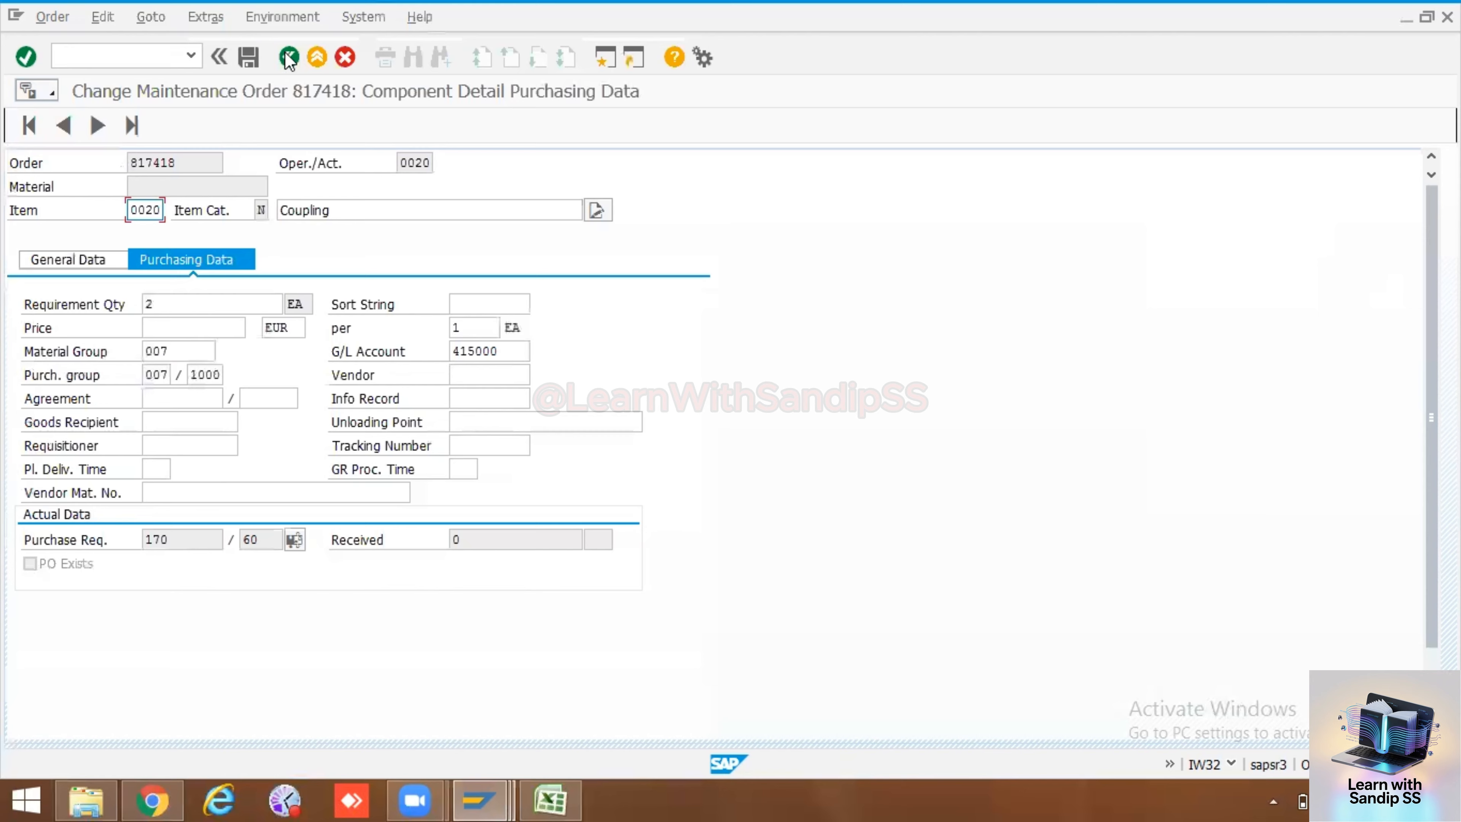
# - Display the Coupling's individual requisition item, check its material group and quantity, and return to the purchasing data
pyautogui.click(293, 539)
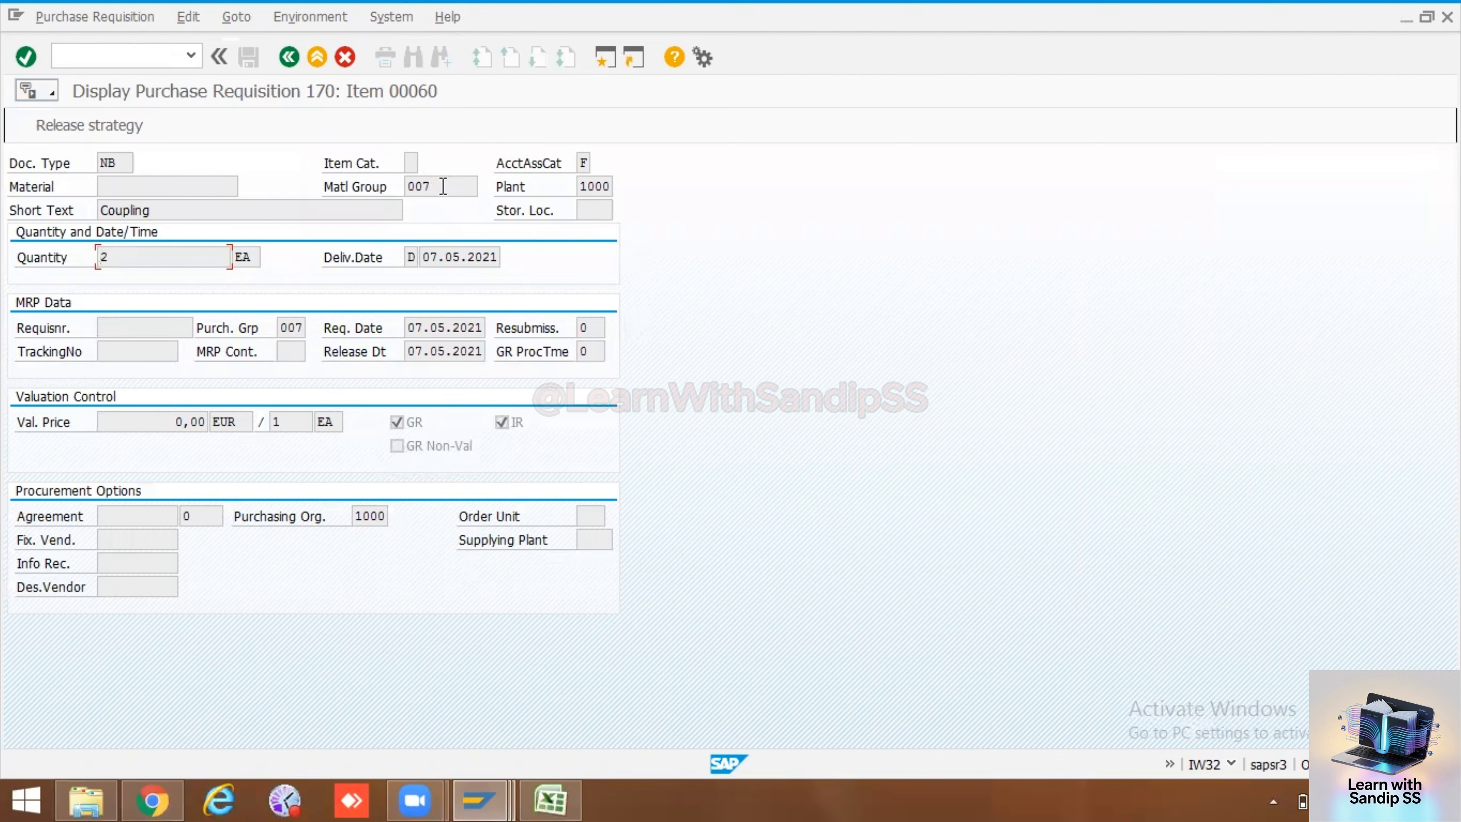
pyautogui.moveTo(443, 186); pyautogui.dragTo(402, 185)
pyautogui.click(149, 254)
pyautogui.click(290, 55)
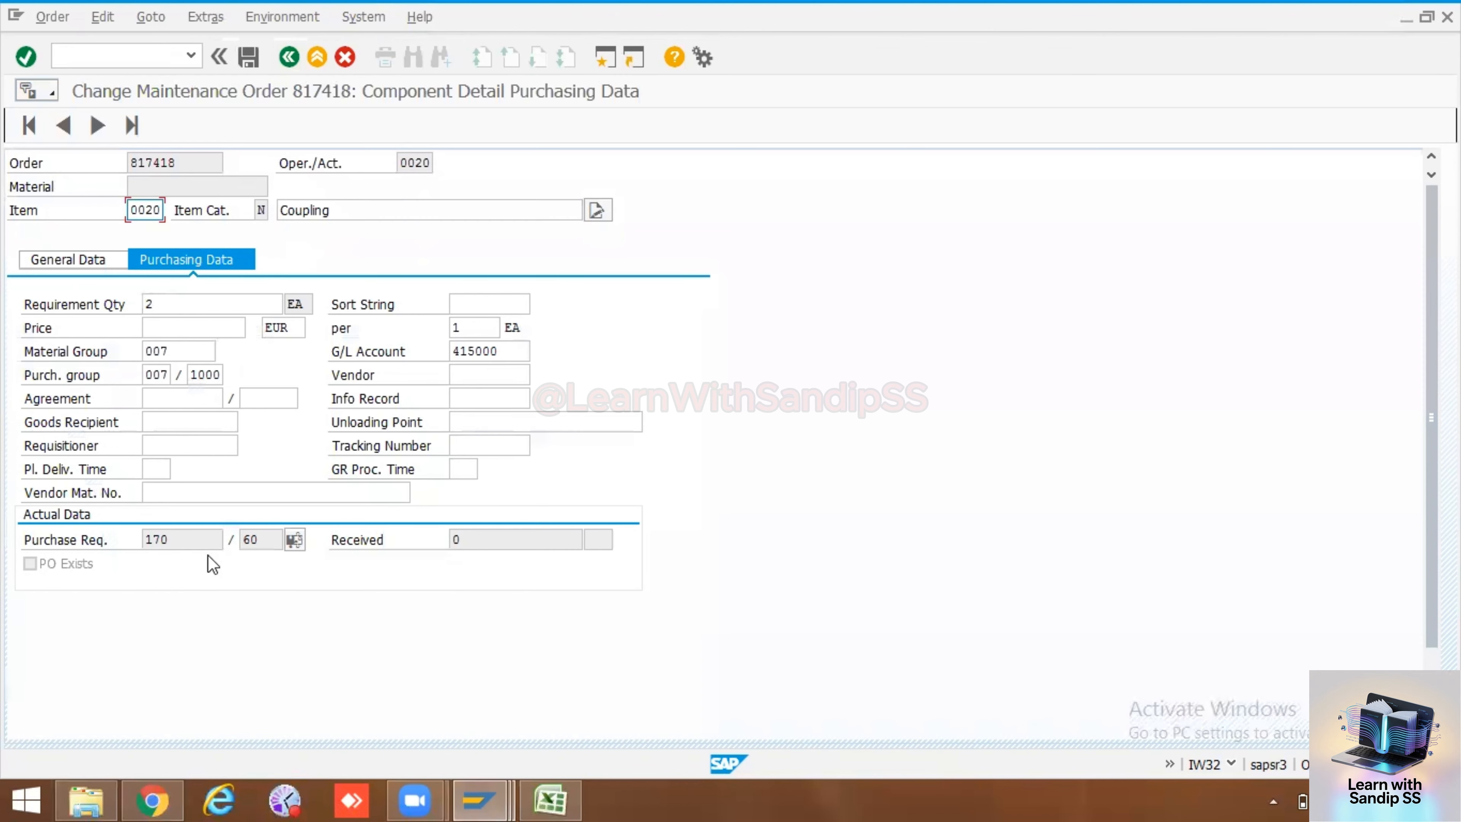
# - Reopen the full purchase requisition and examine the quantities, dates and valuation of item 30, Contract Labour Operation 3
pyautogui.doubleClick(168, 540)
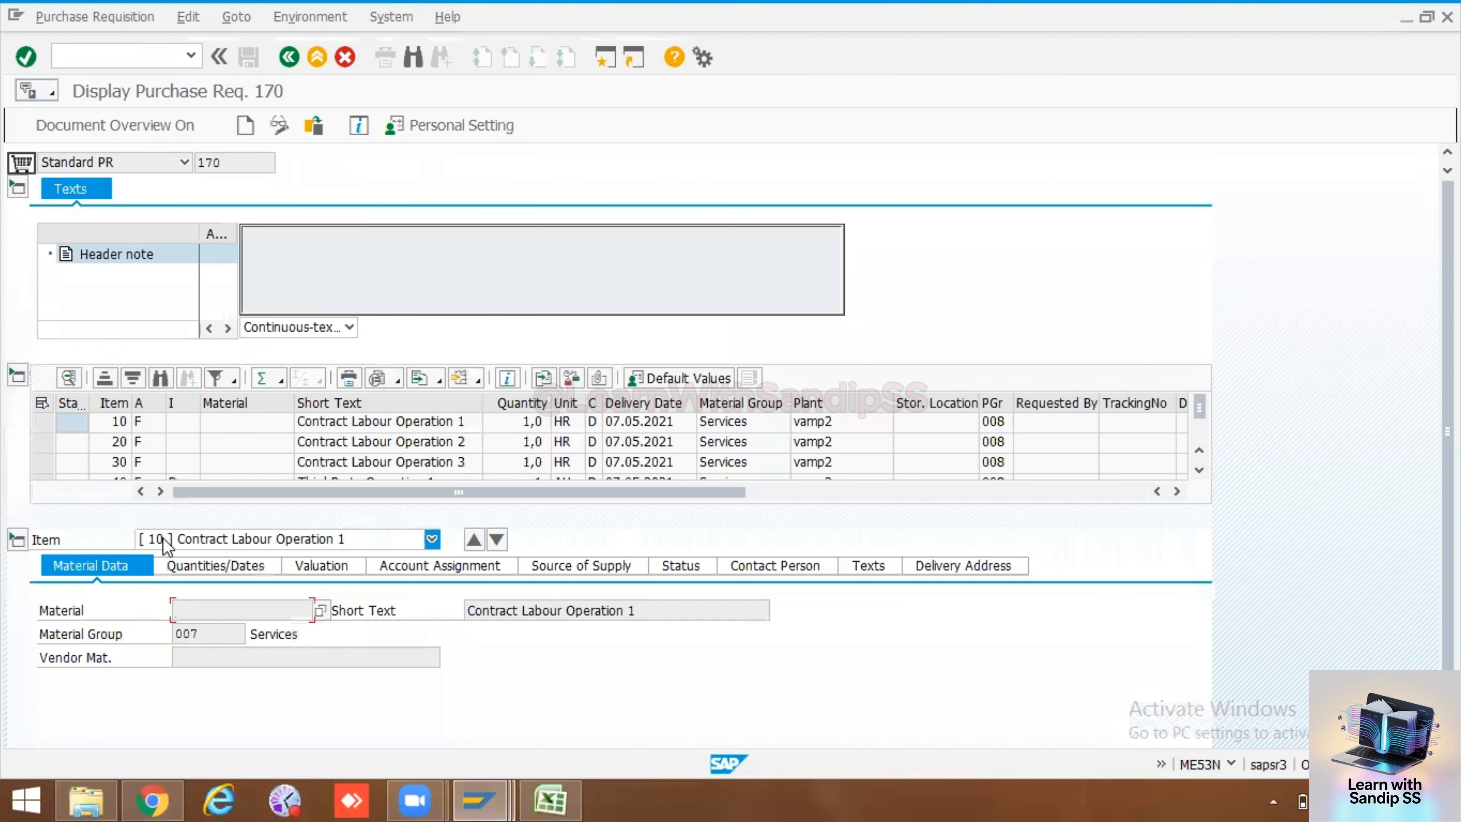
pyautogui.click(498, 540)
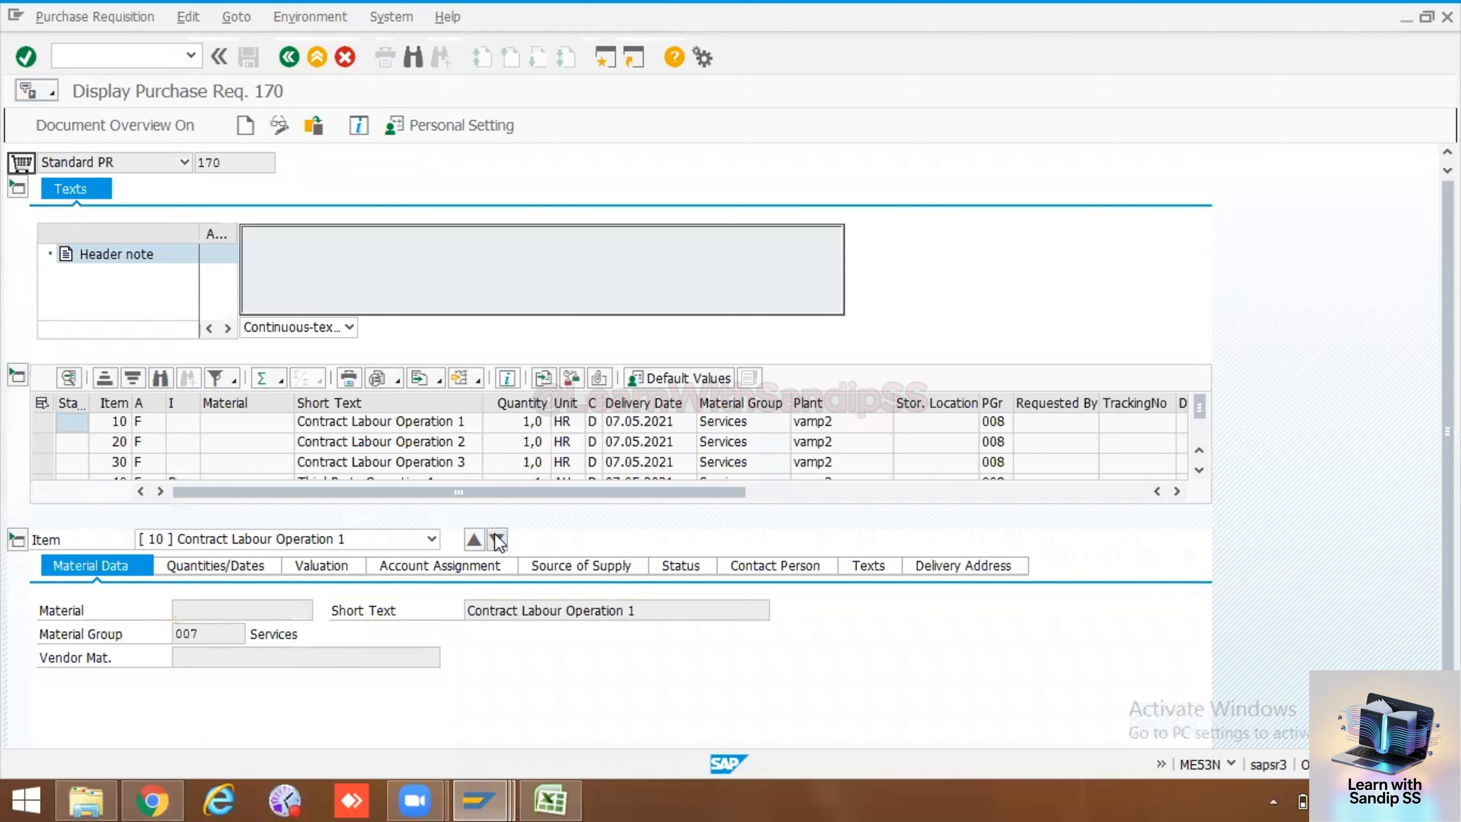
pyautogui.click(498, 540)
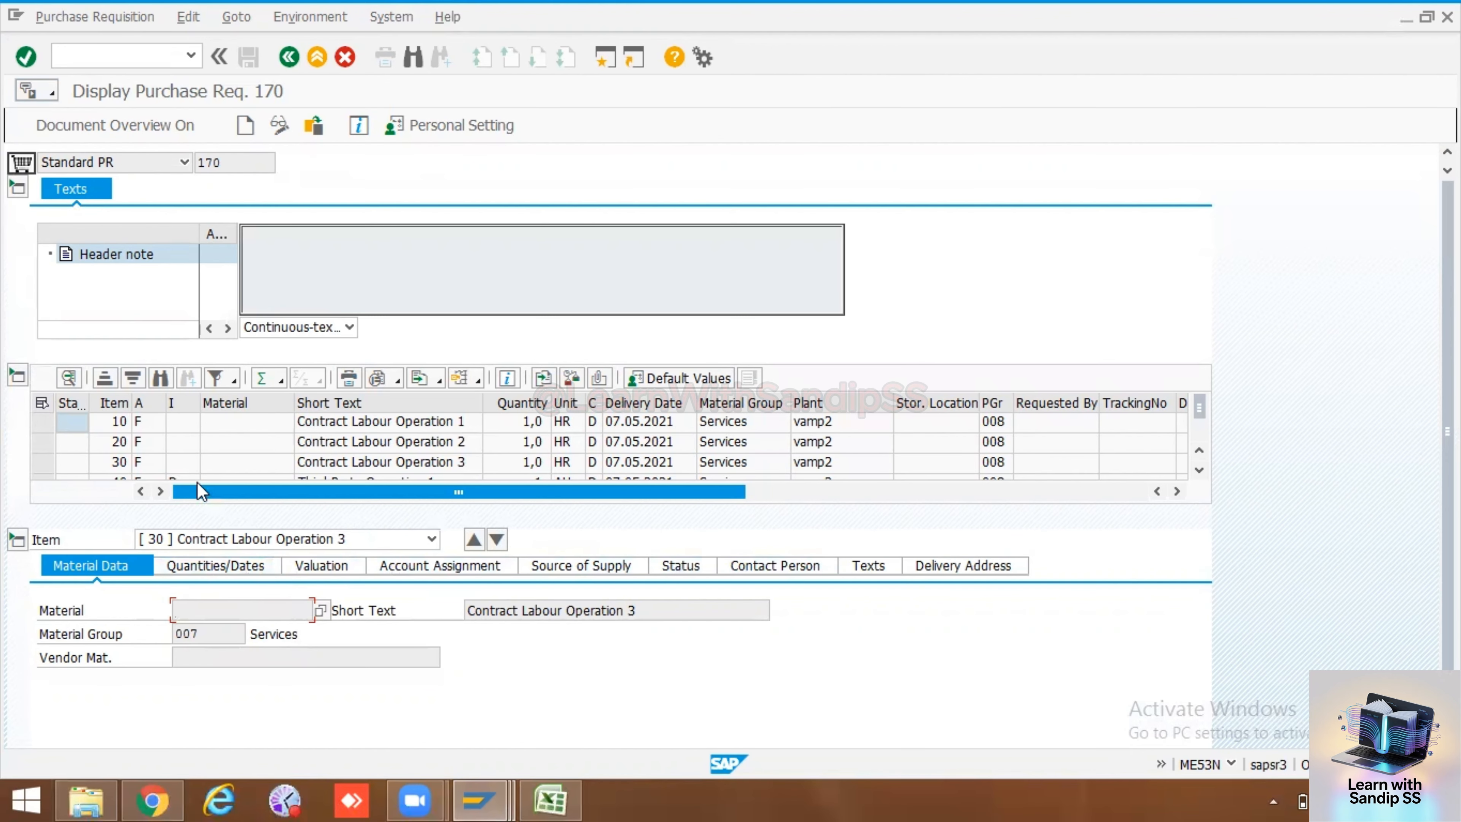
pyautogui.click(234, 566)
pyautogui.click(342, 569)
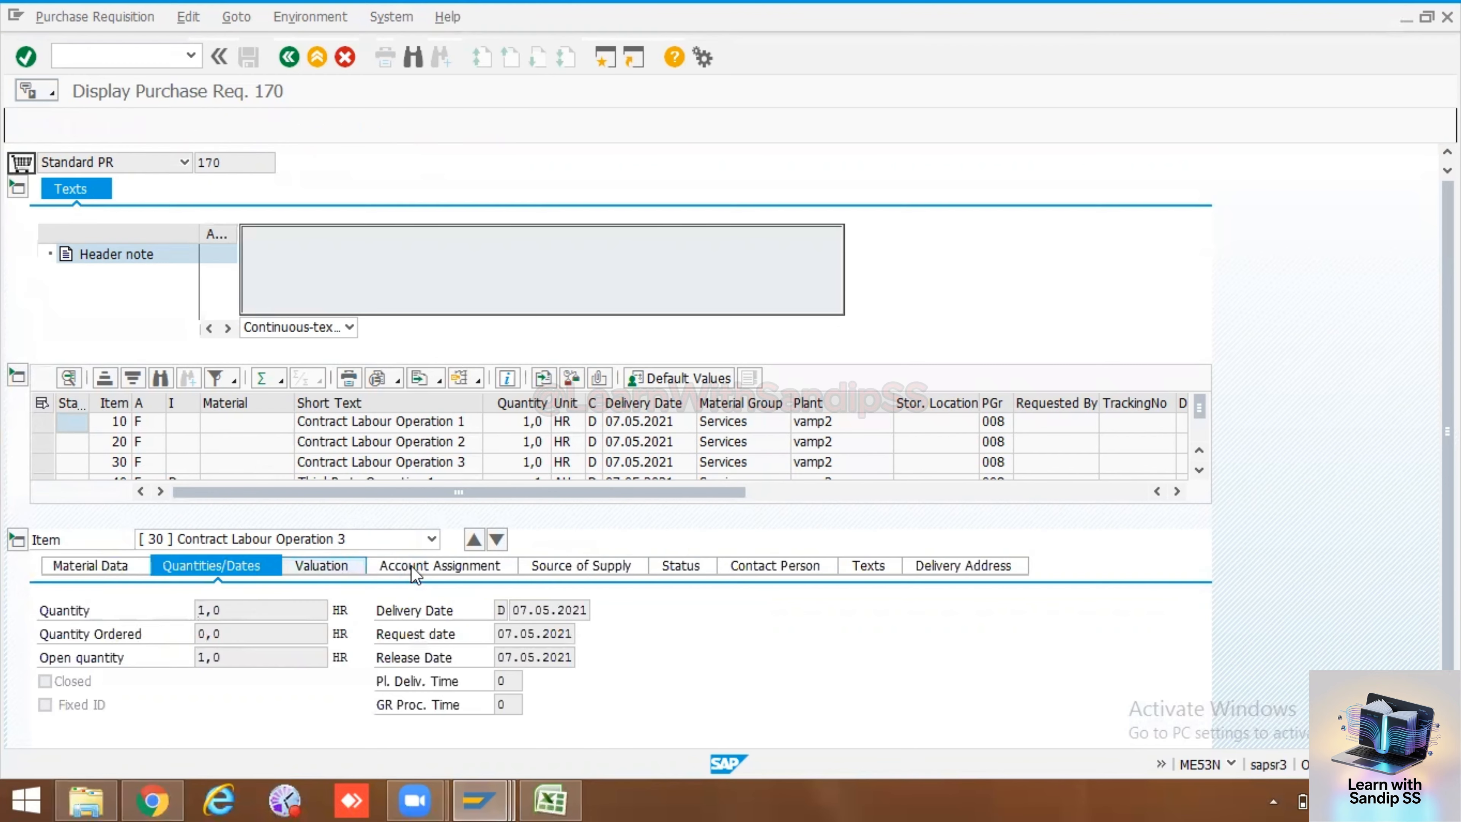
# - Review the valuation, quantities and material data of item 20, Contract Labour Operation 2, and check the end of the item overview
pyautogui.click(432, 539)
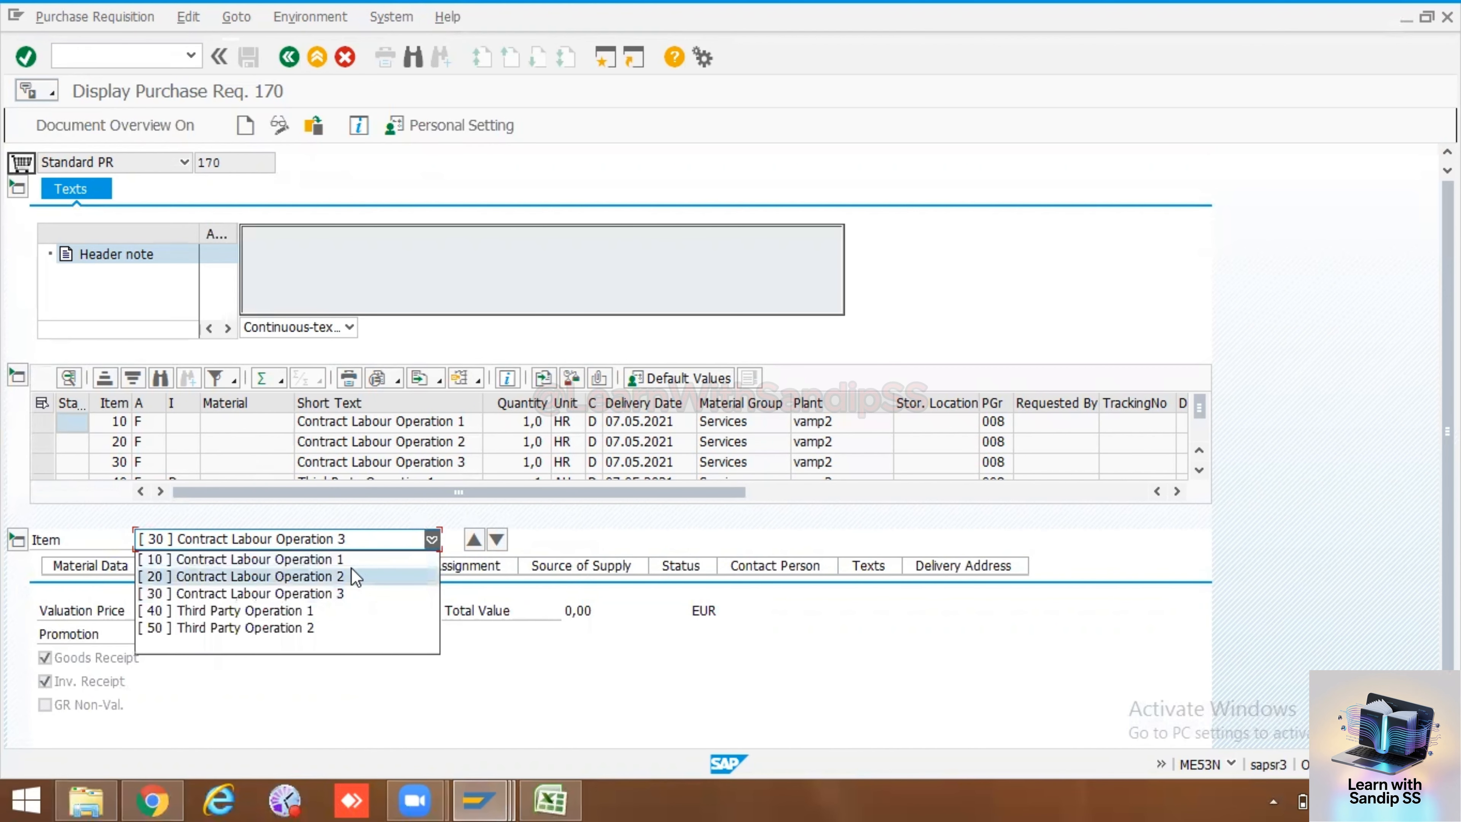
pyautogui.click(313, 577)
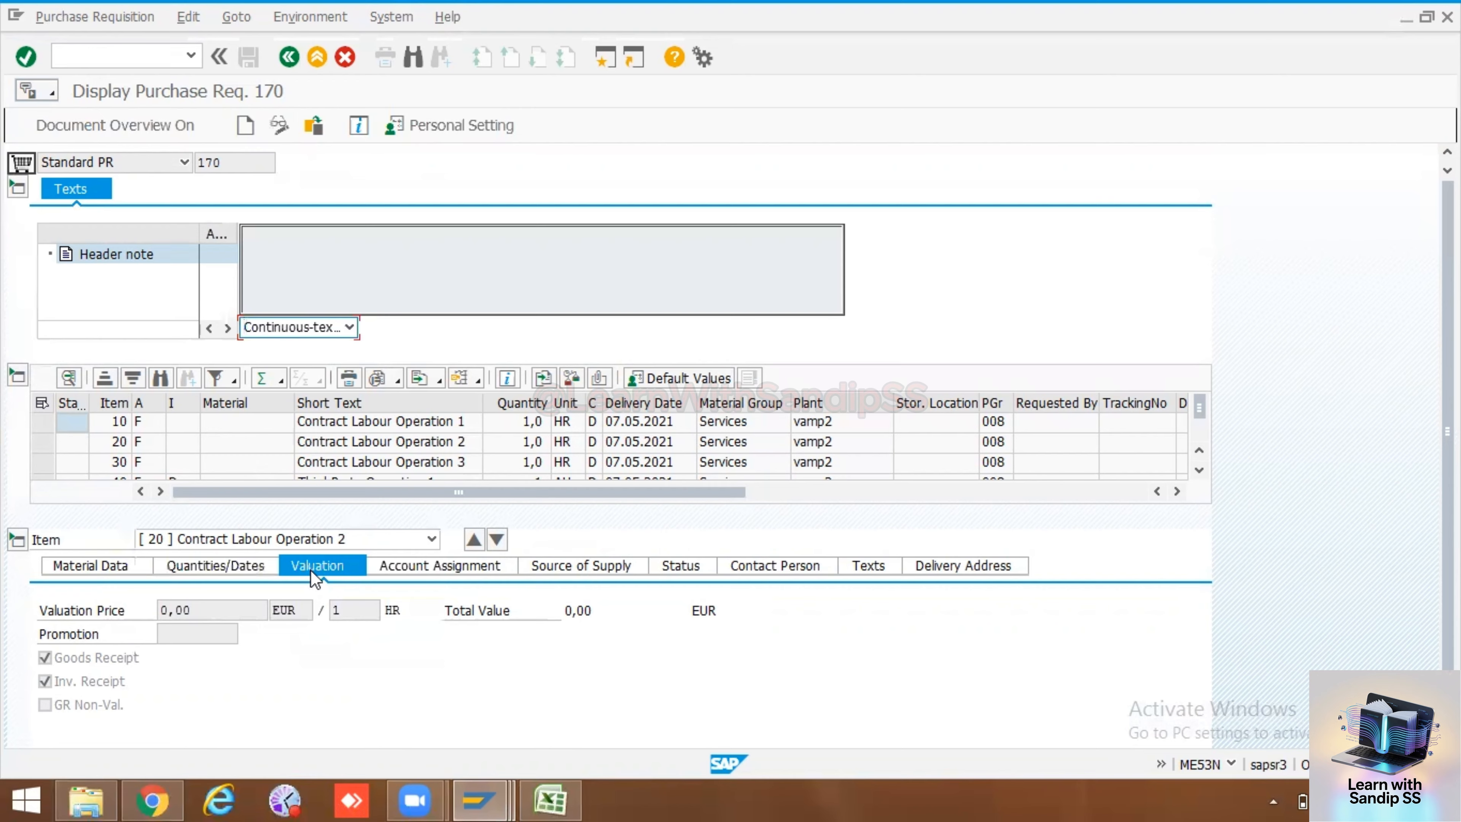
pyautogui.click(242, 567)
pyautogui.click(103, 567)
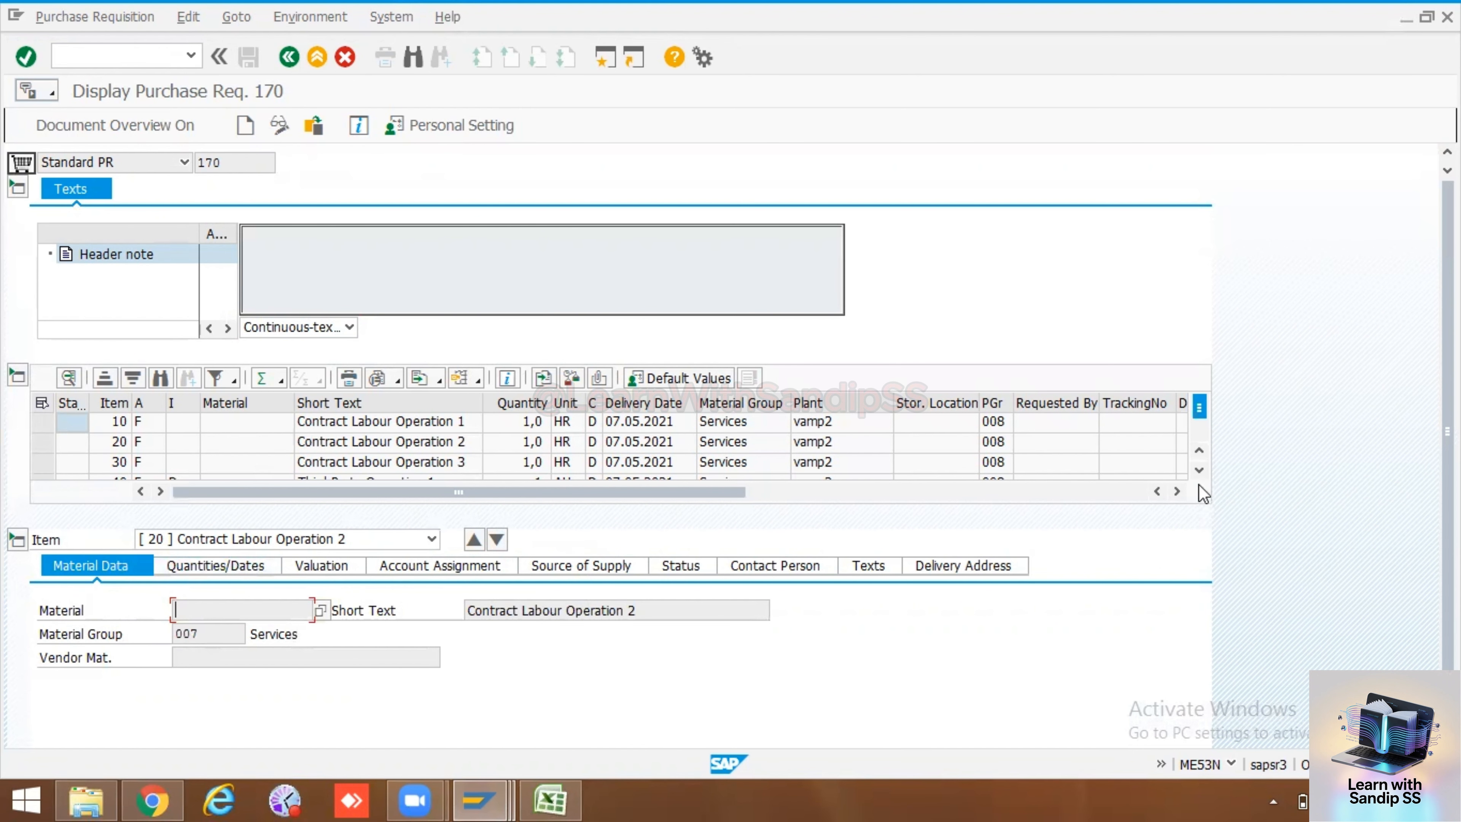
pyautogui.click(1200, 469)
pyautogui.click(1200, 470)
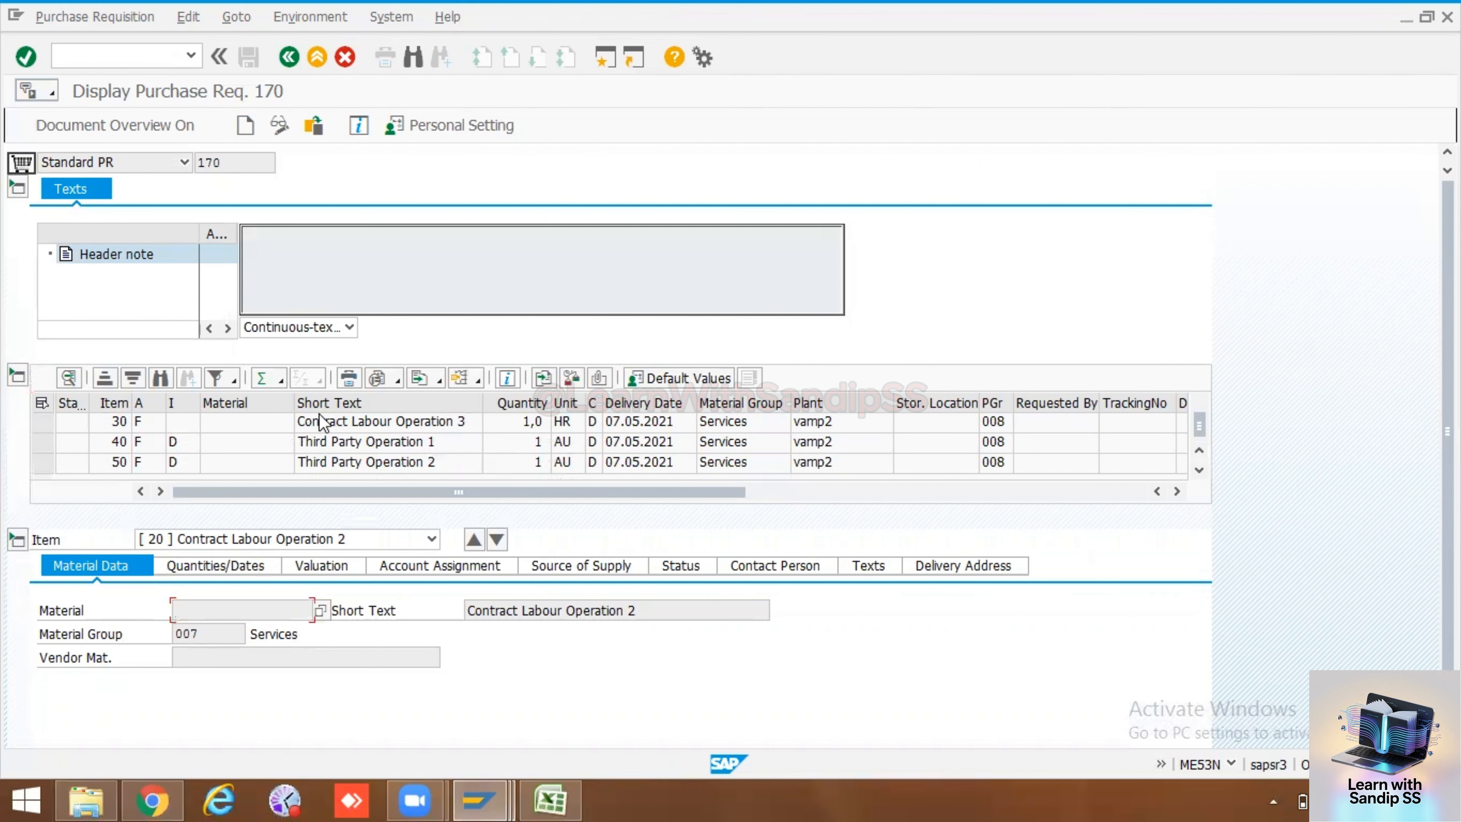
# - Look through the purchase requisition's item overview and return to the maintenance order's component overview
pyautogui.click(1200, 450)
pyautogui.click(1200, 451)
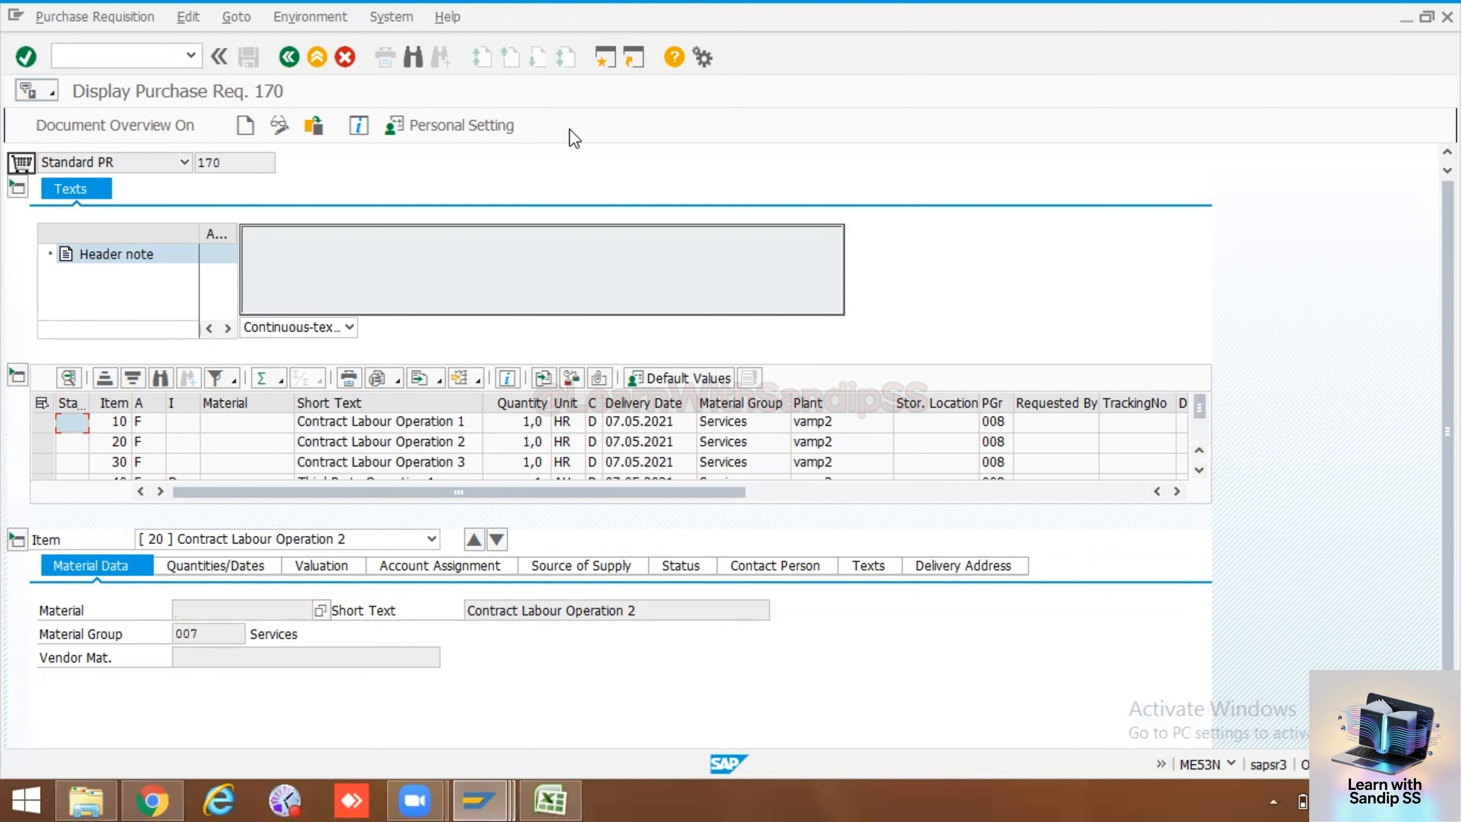
pyautogui.click(293, 57)
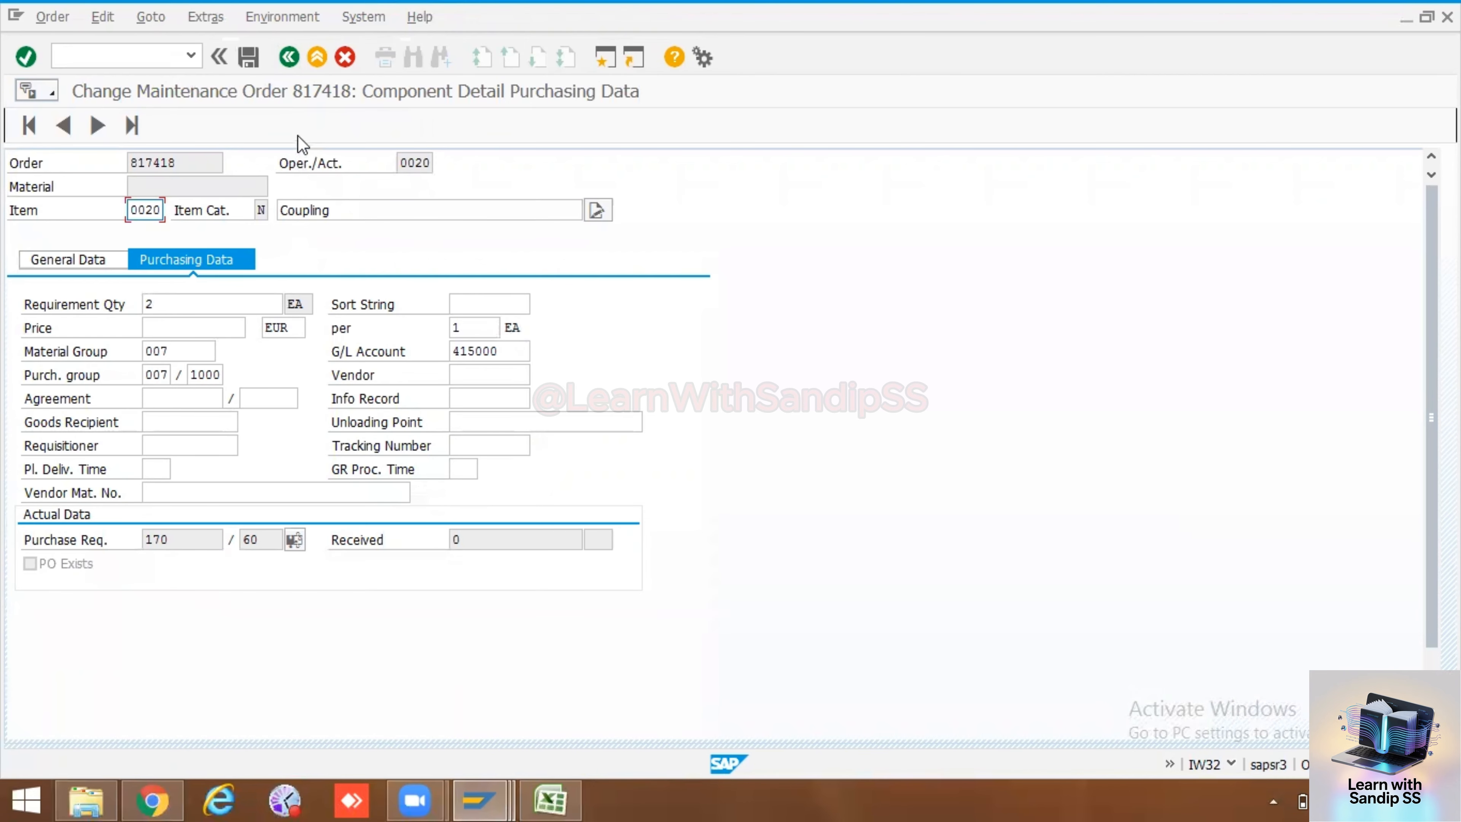
pyautogui.click(292, 57)
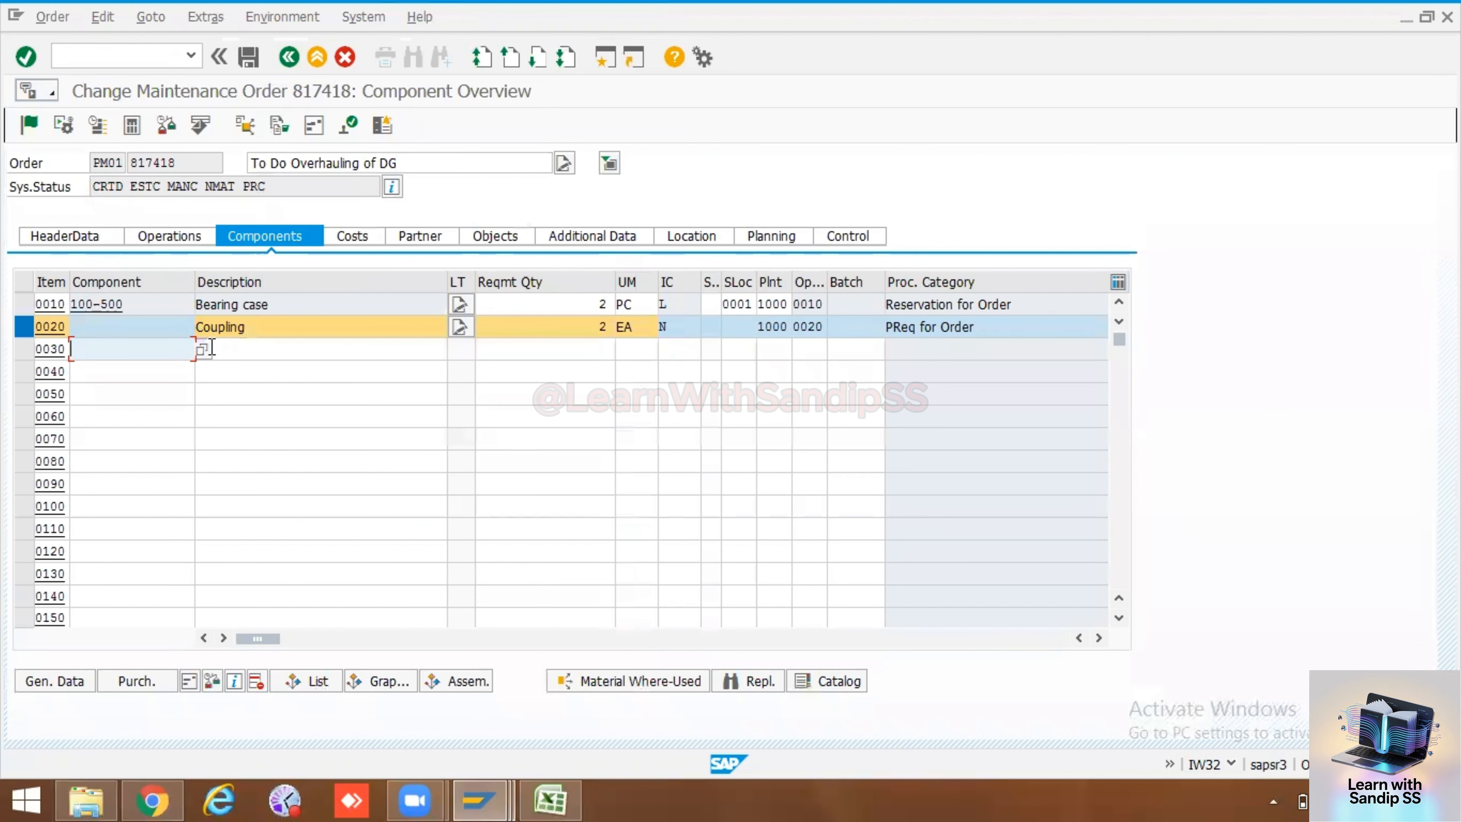
# - Review the Coupling component's linked requisition in its purchasing data and its general data, and return to the component overview
pyautogui.click(145, 332)
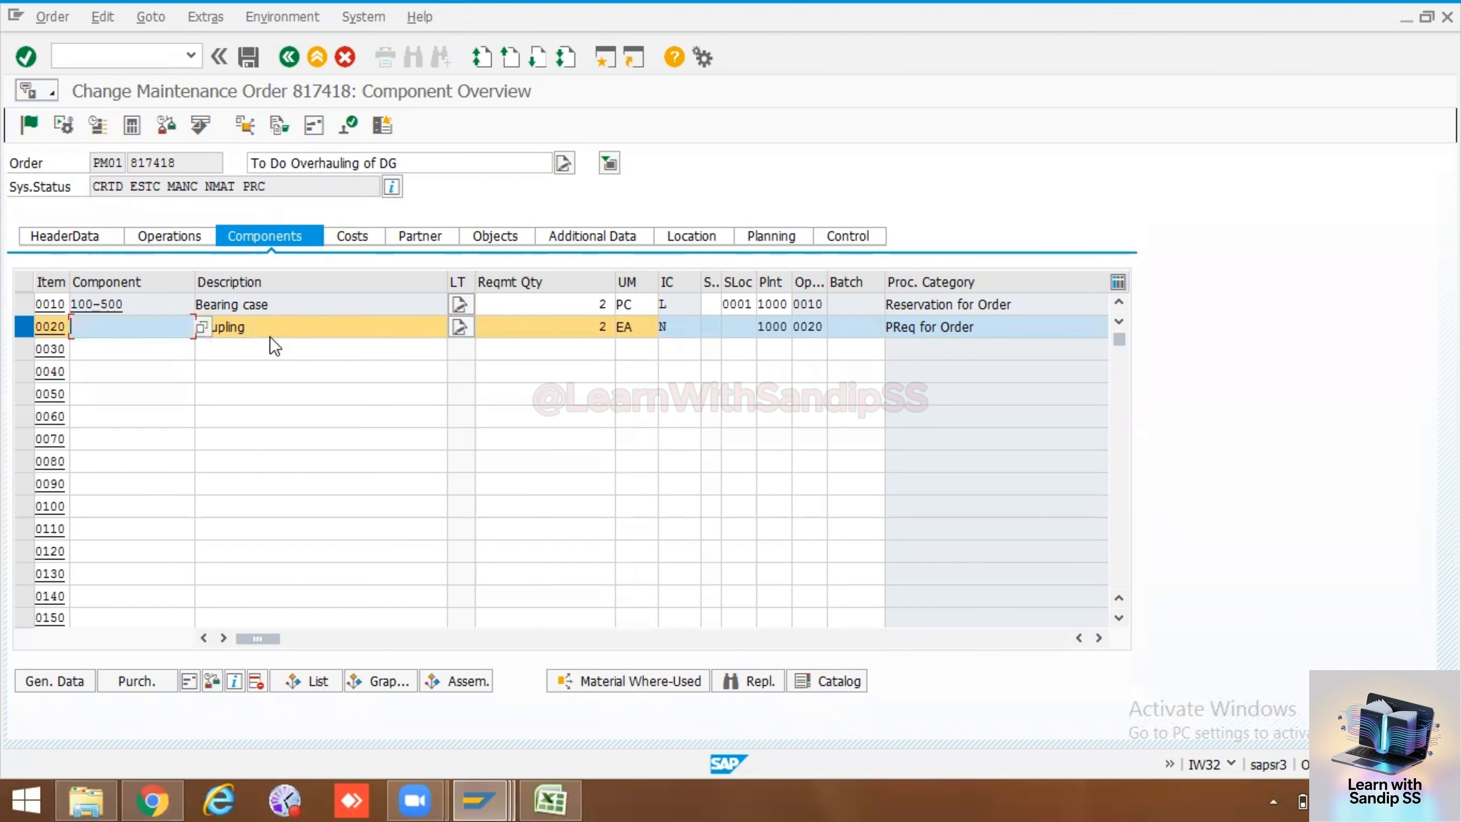
pyautogui.click(255, 326)
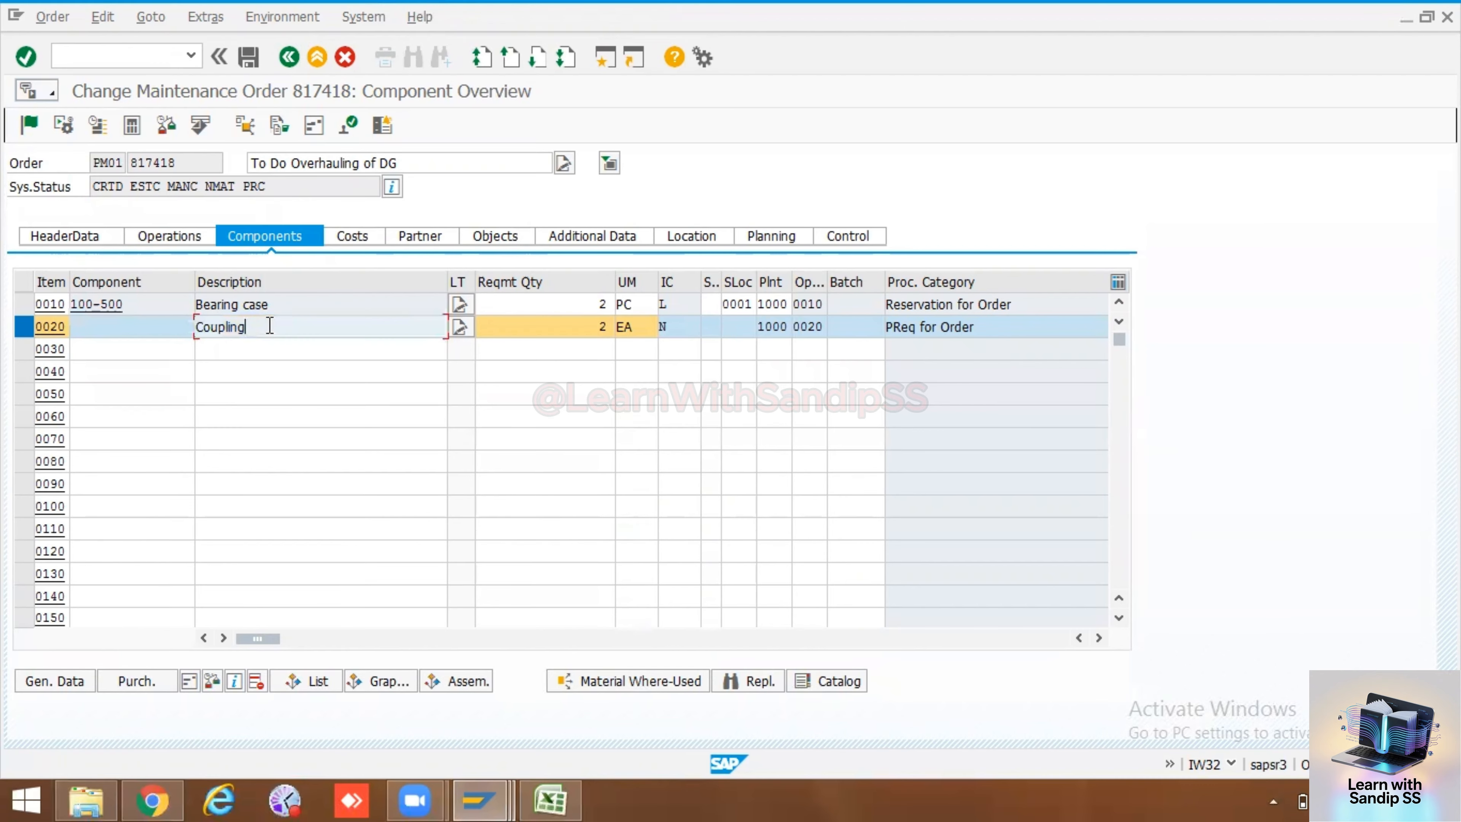
pyautogui.moveTo(255, 327); pyautogui.dragTo(196, 327)
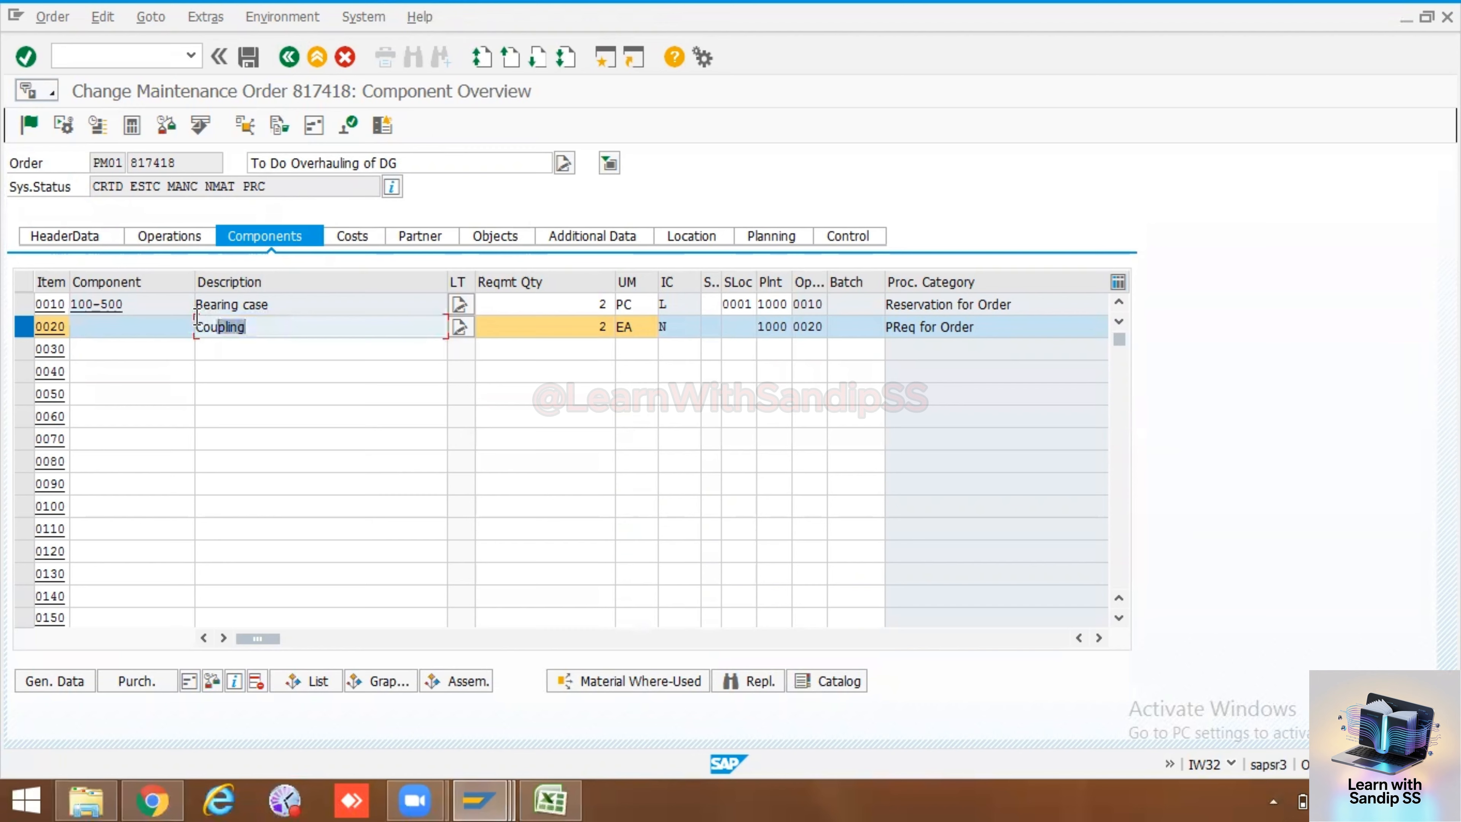
pyautogui.click(134, 685)
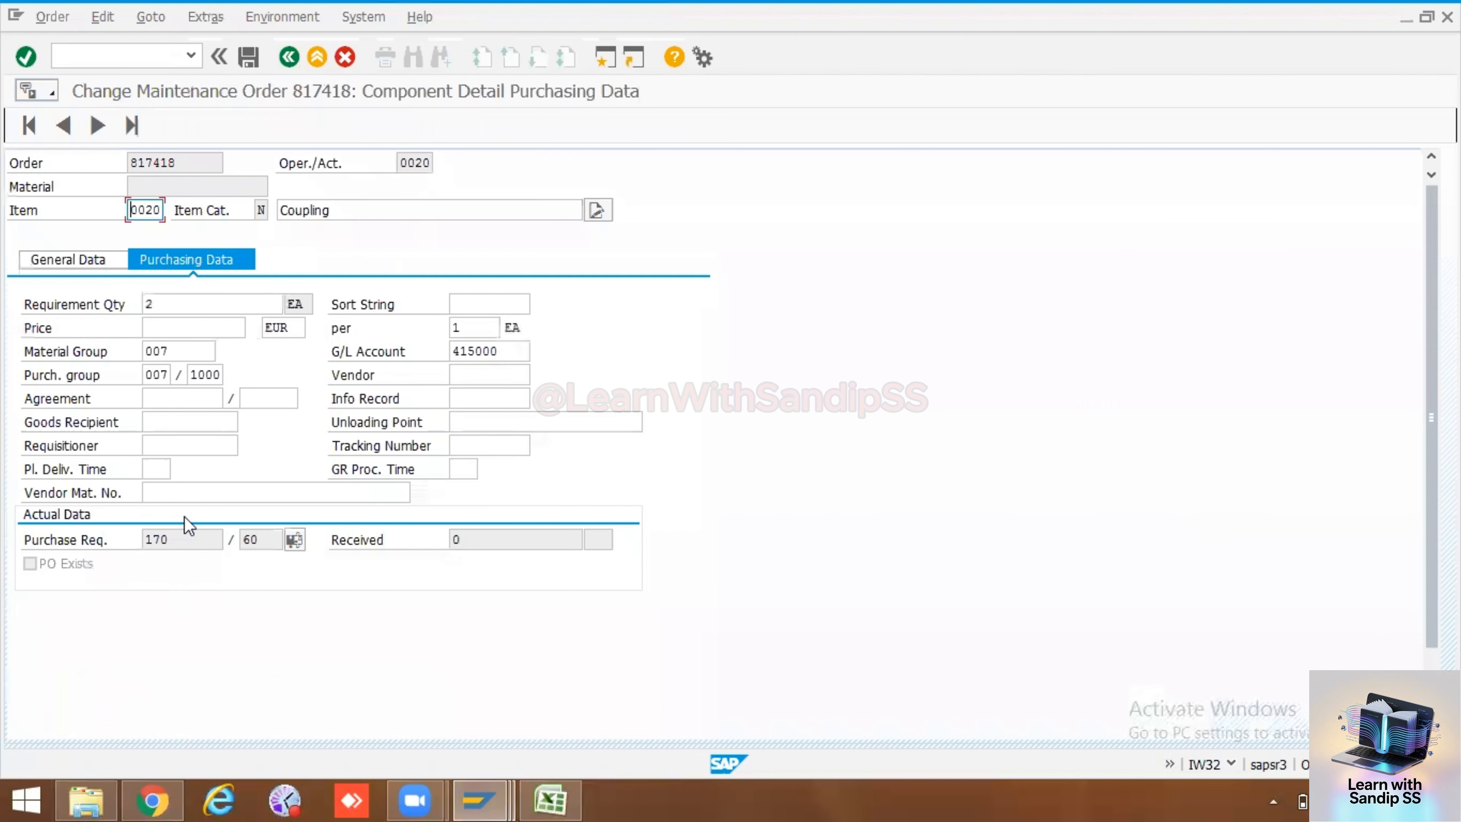
pyautogui.moveTo(229, 541); pyautogui.dragTo(131, 544)
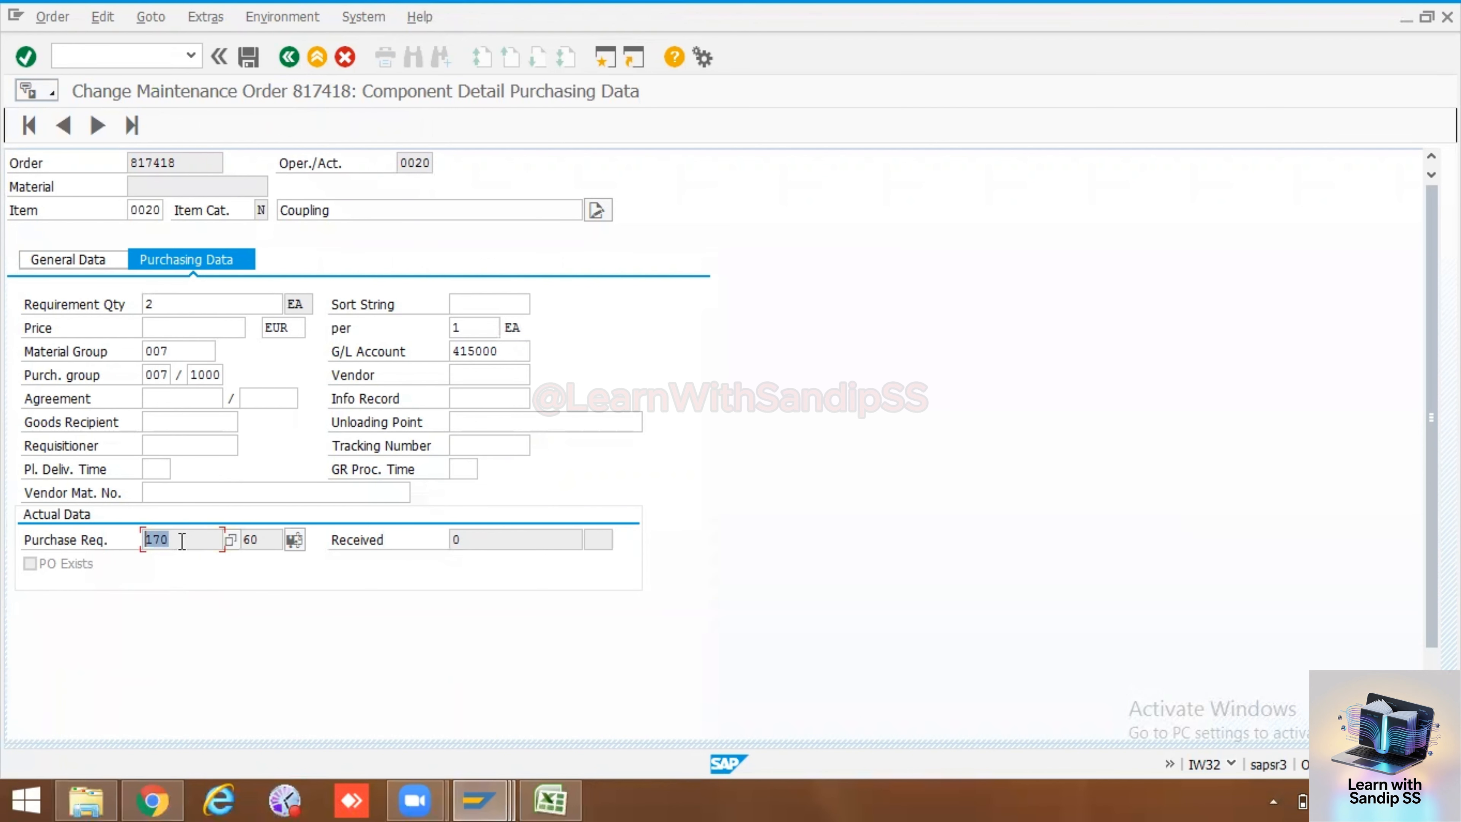
pyautogui.click(68, 260)
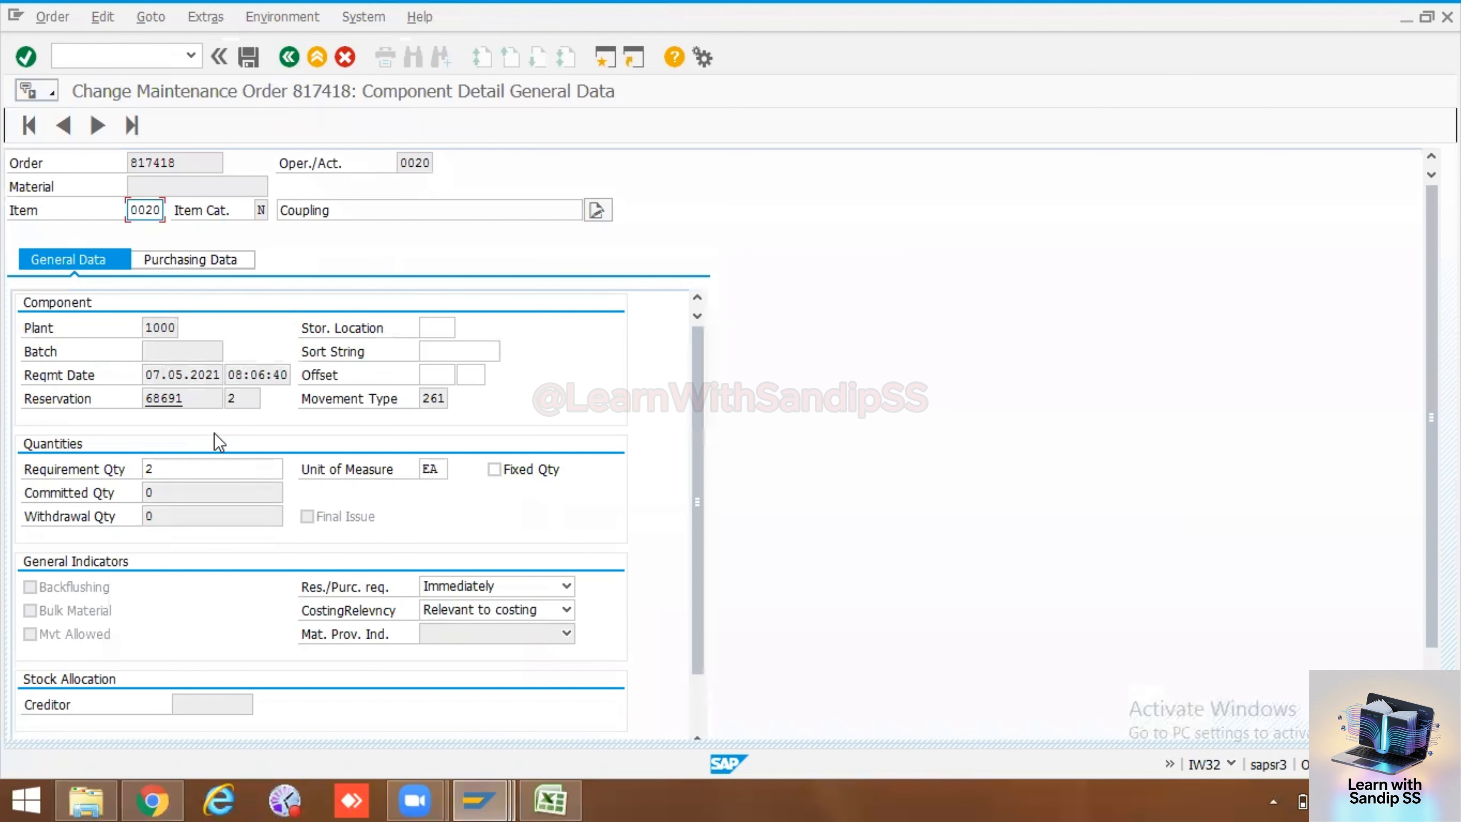
pyautogui.click(295, 56)
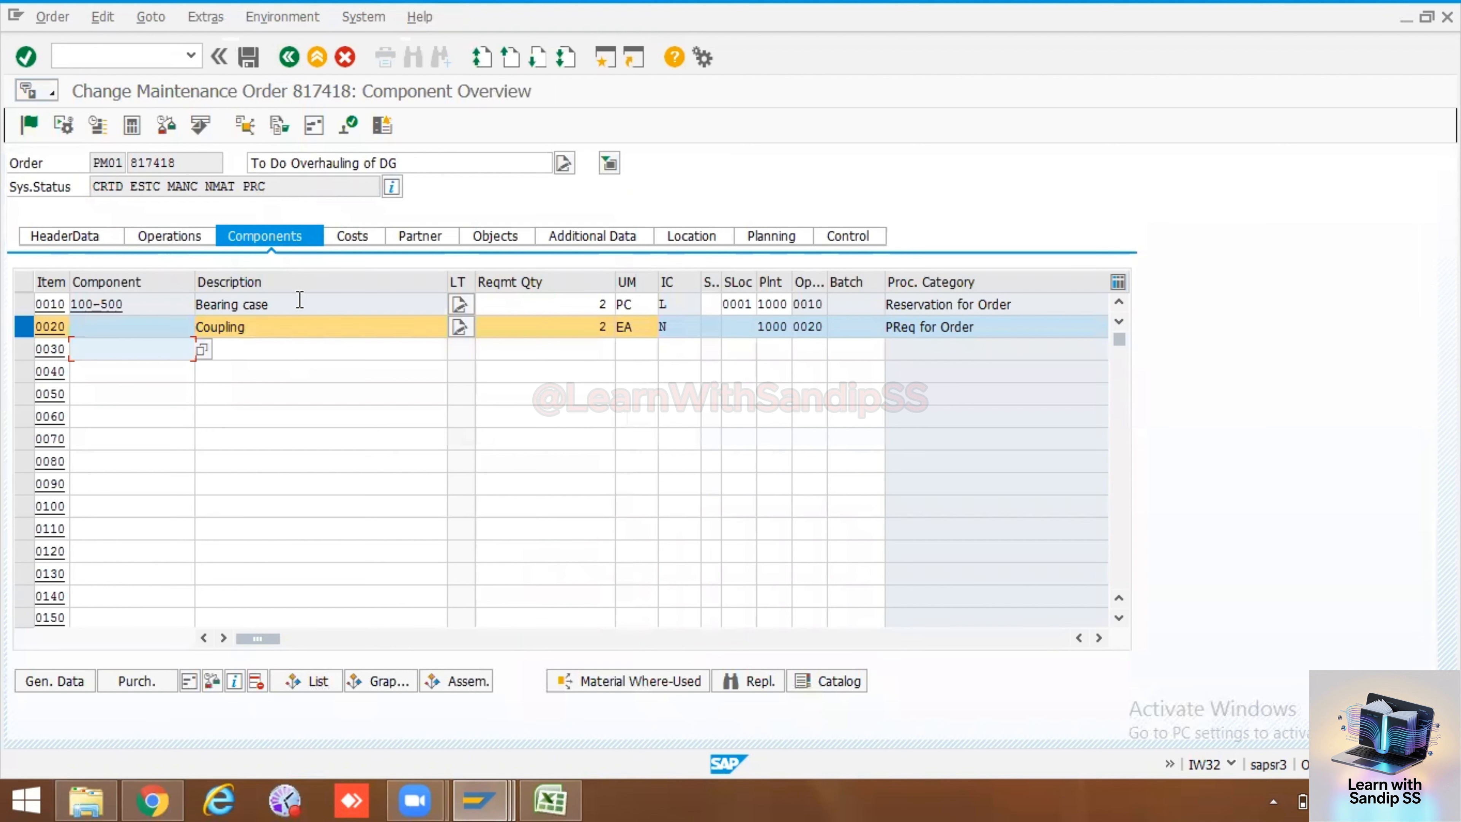
# - Delete the non-stock Coupling component, item 0020, from the maintenance order
pyautogui.click(296, 351)
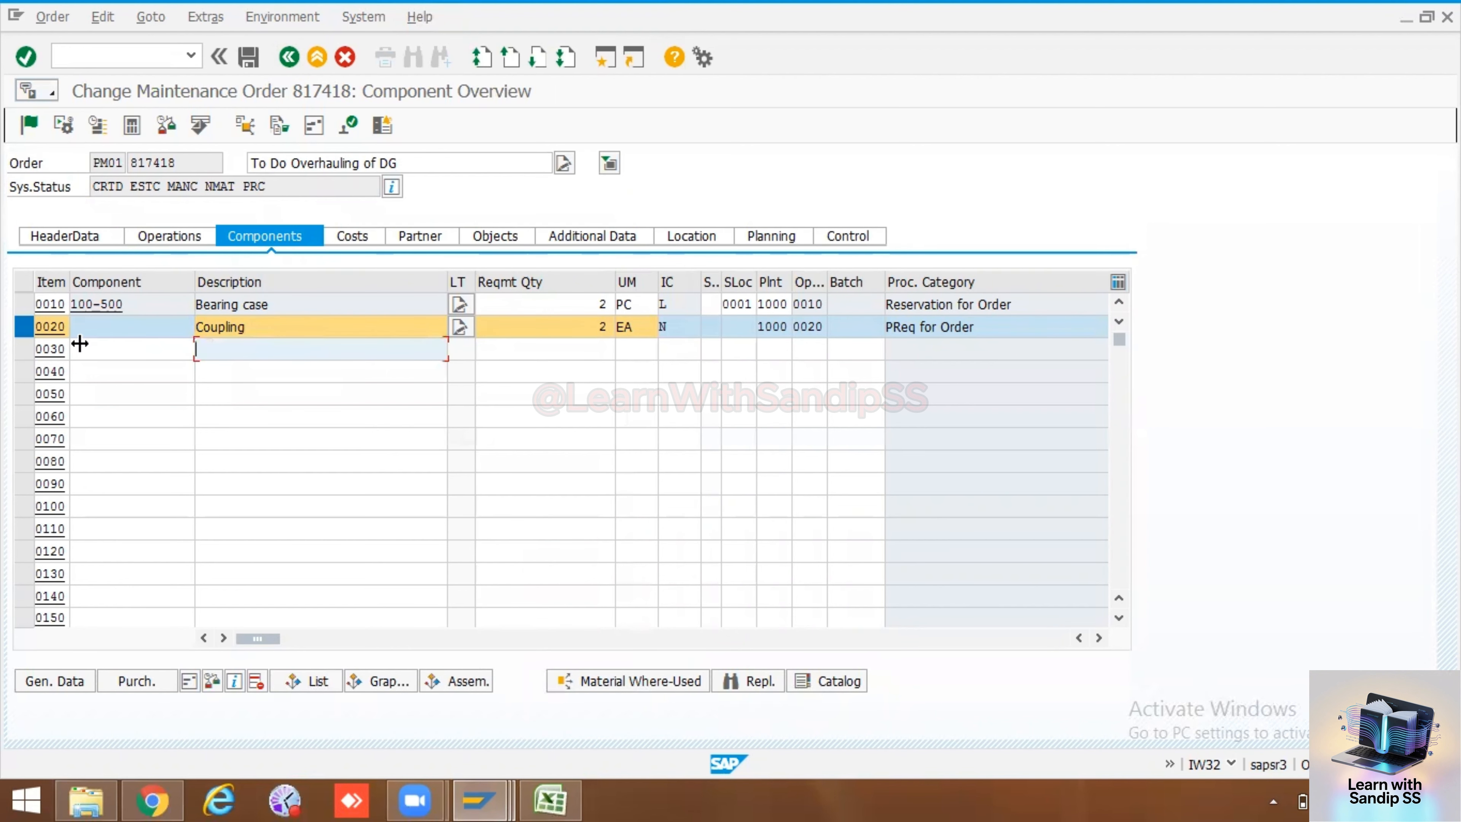
pyautogui.click(24, 326)
pyautogui.click(24, 326)
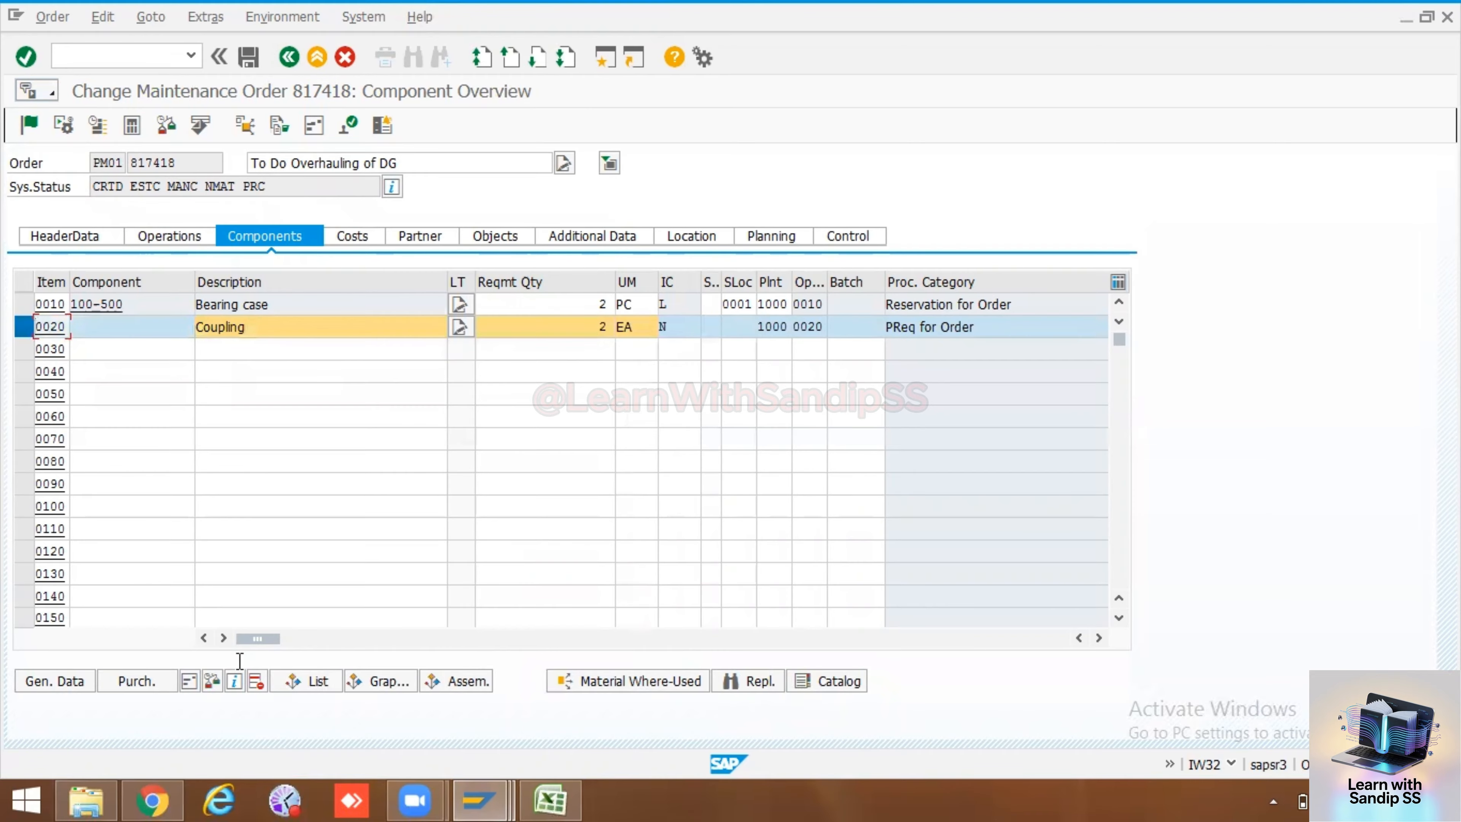
pyautogui.click(256, 680)
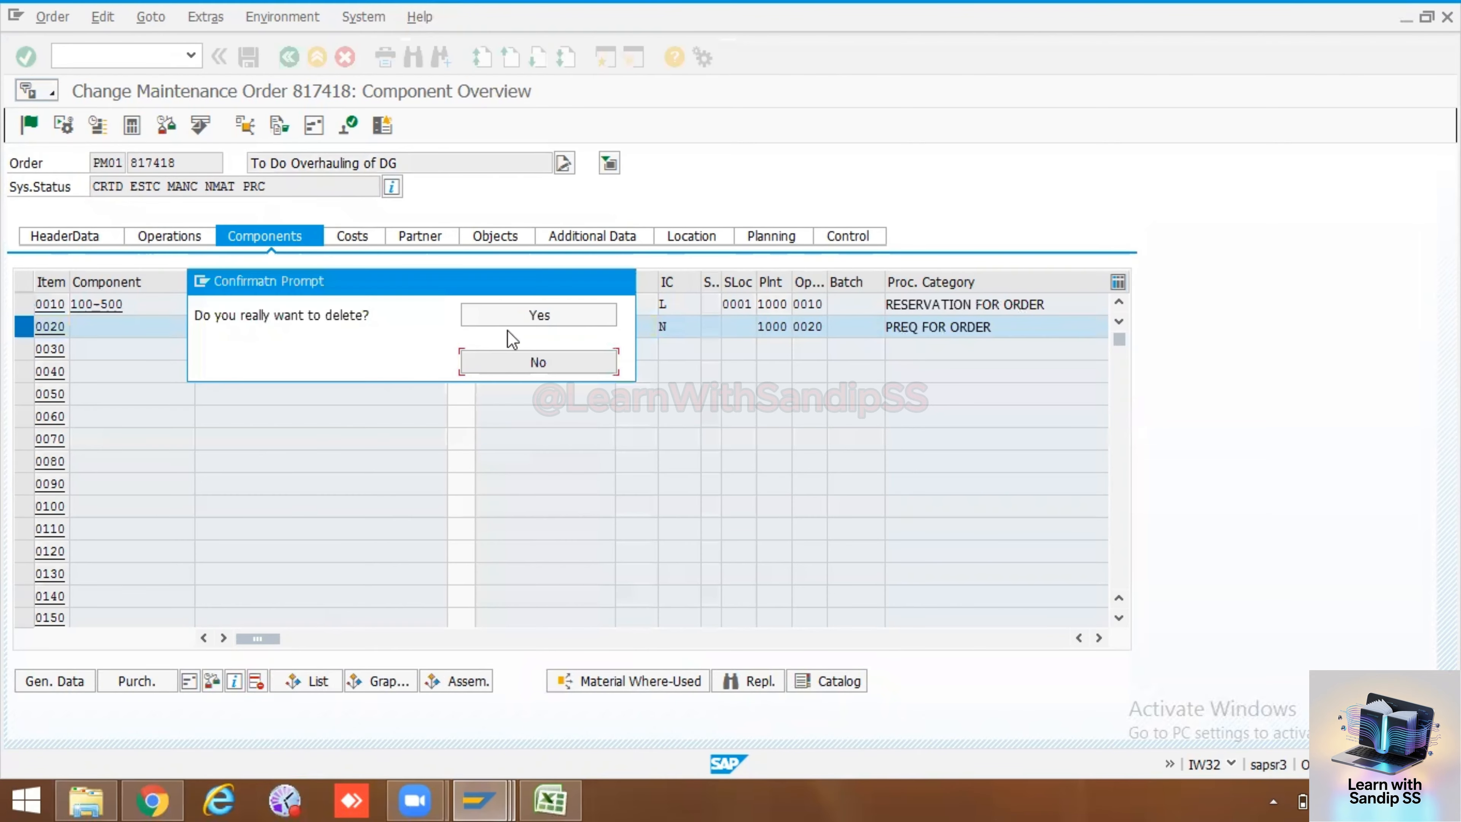
pyautogui.click(528, 302)
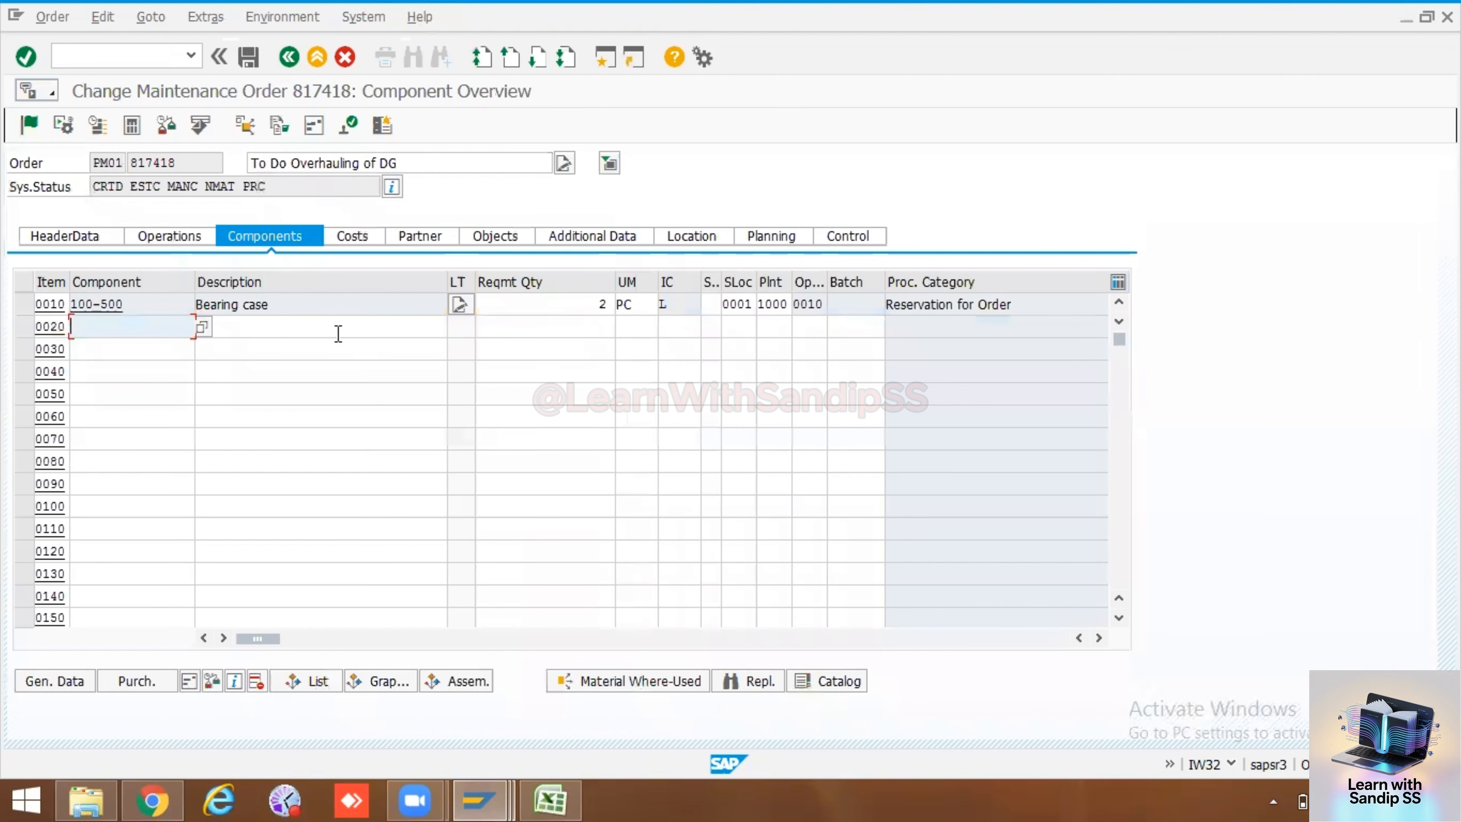
# - Save the maintenance order from its header data and reopen it for changes
pyautogui.click(65, 236)
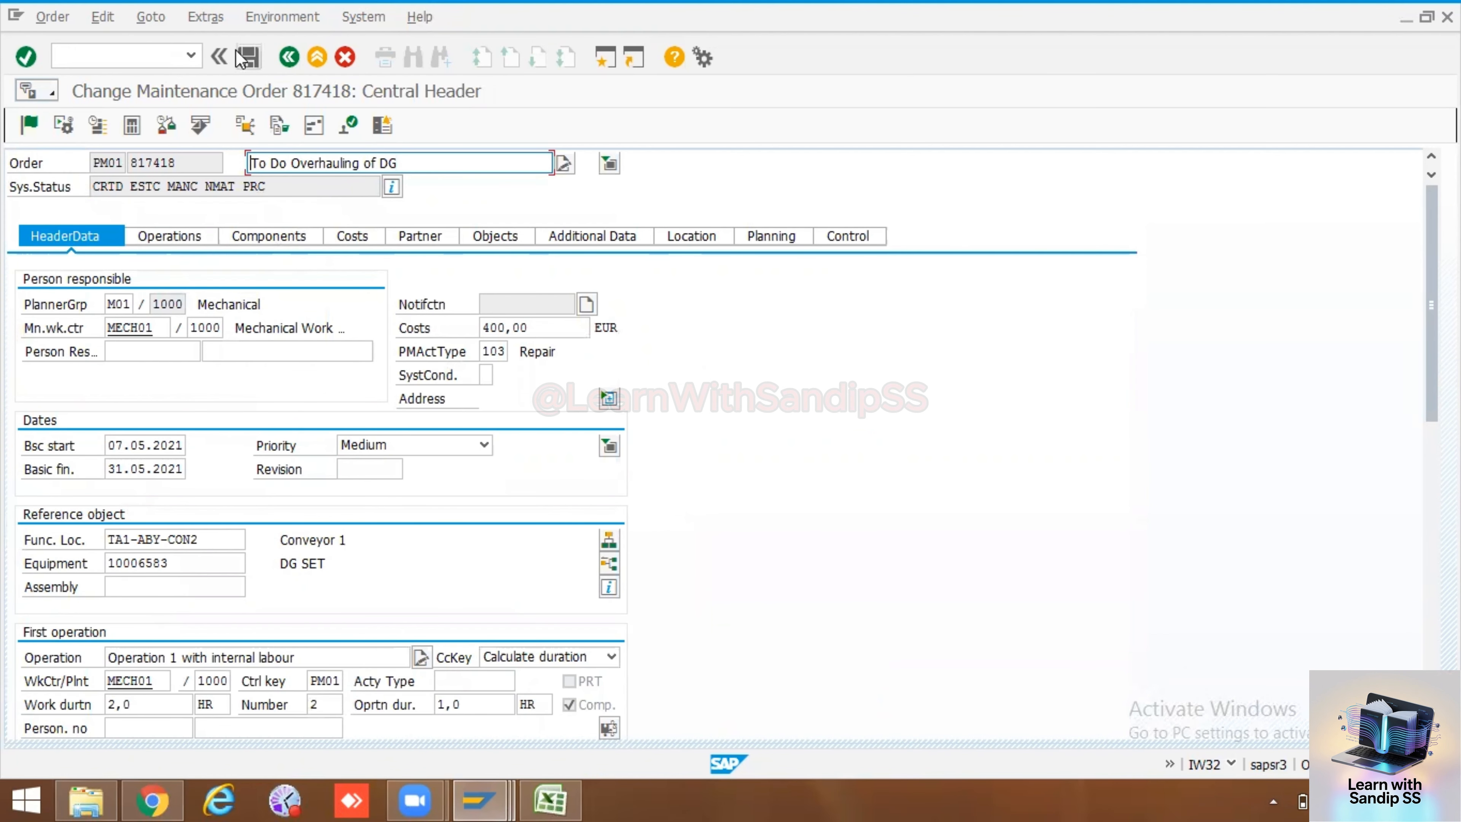
pyautogui.click(244, 58)
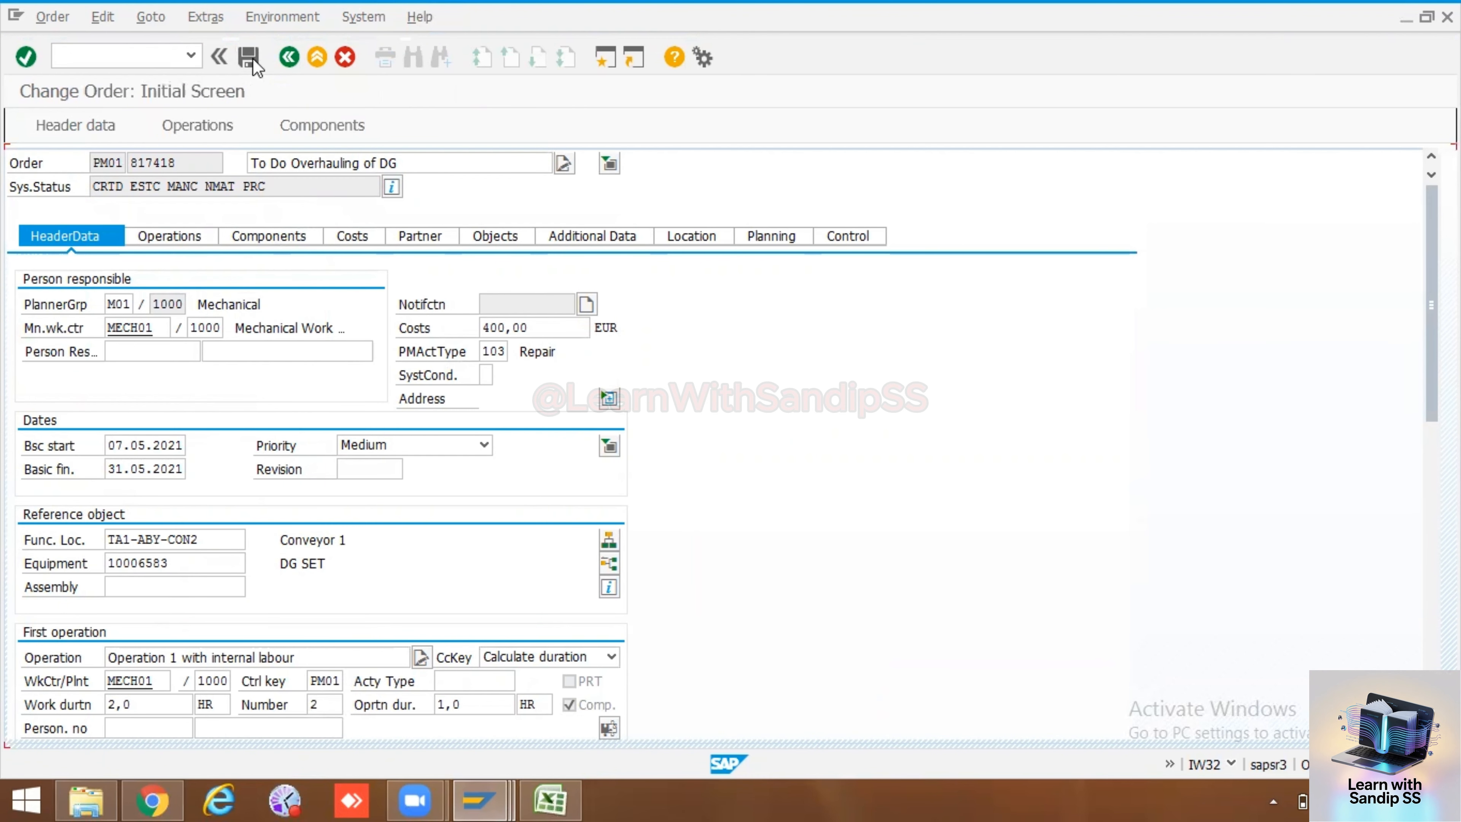
pyautogui.press('Return')
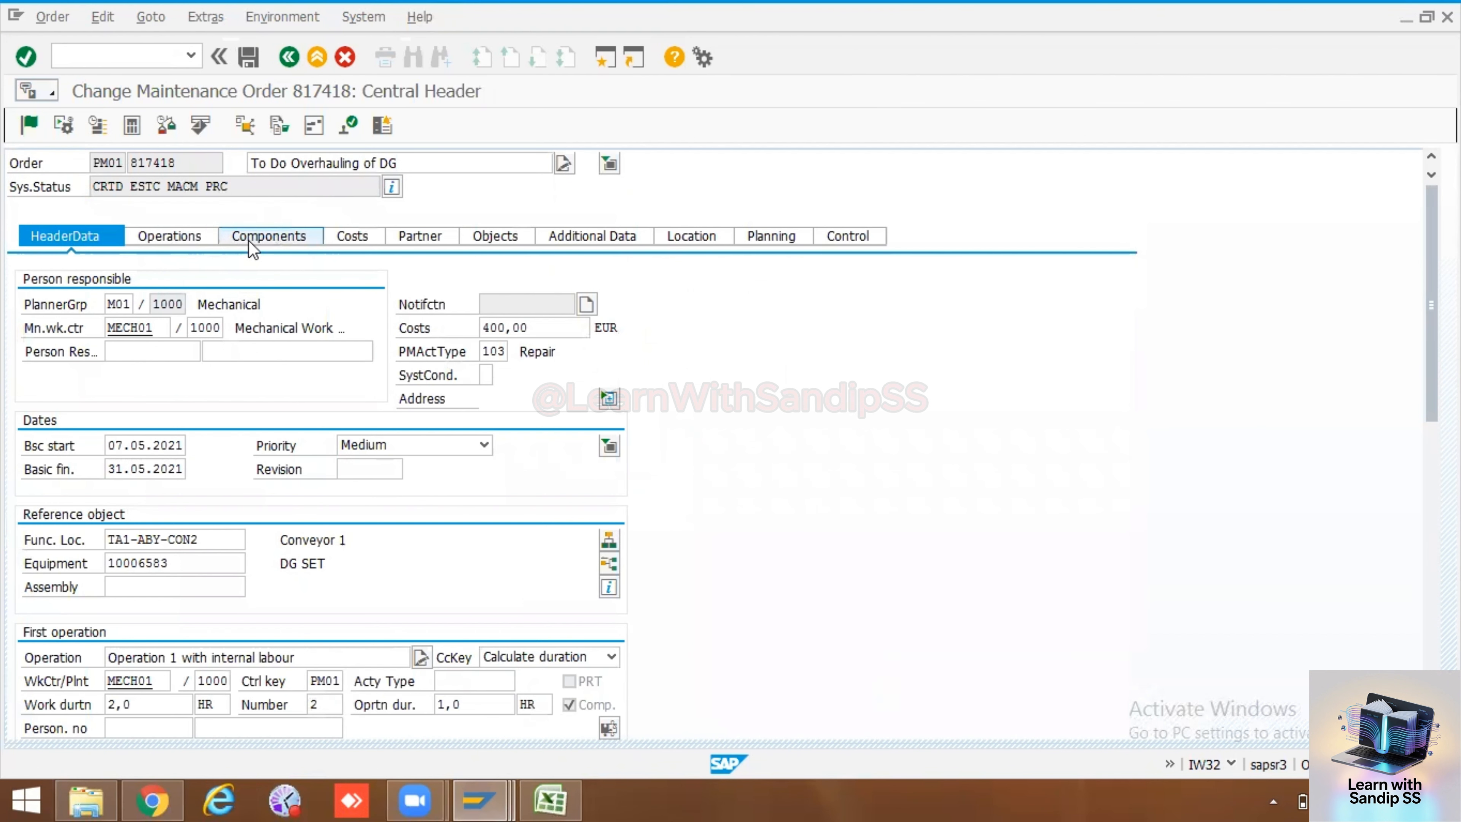
# - Delete the stock component 100-500 Bearing case, item 0010, from the order's components
pyautogui.click(248, 240)
pyautogui.click(23, 304)
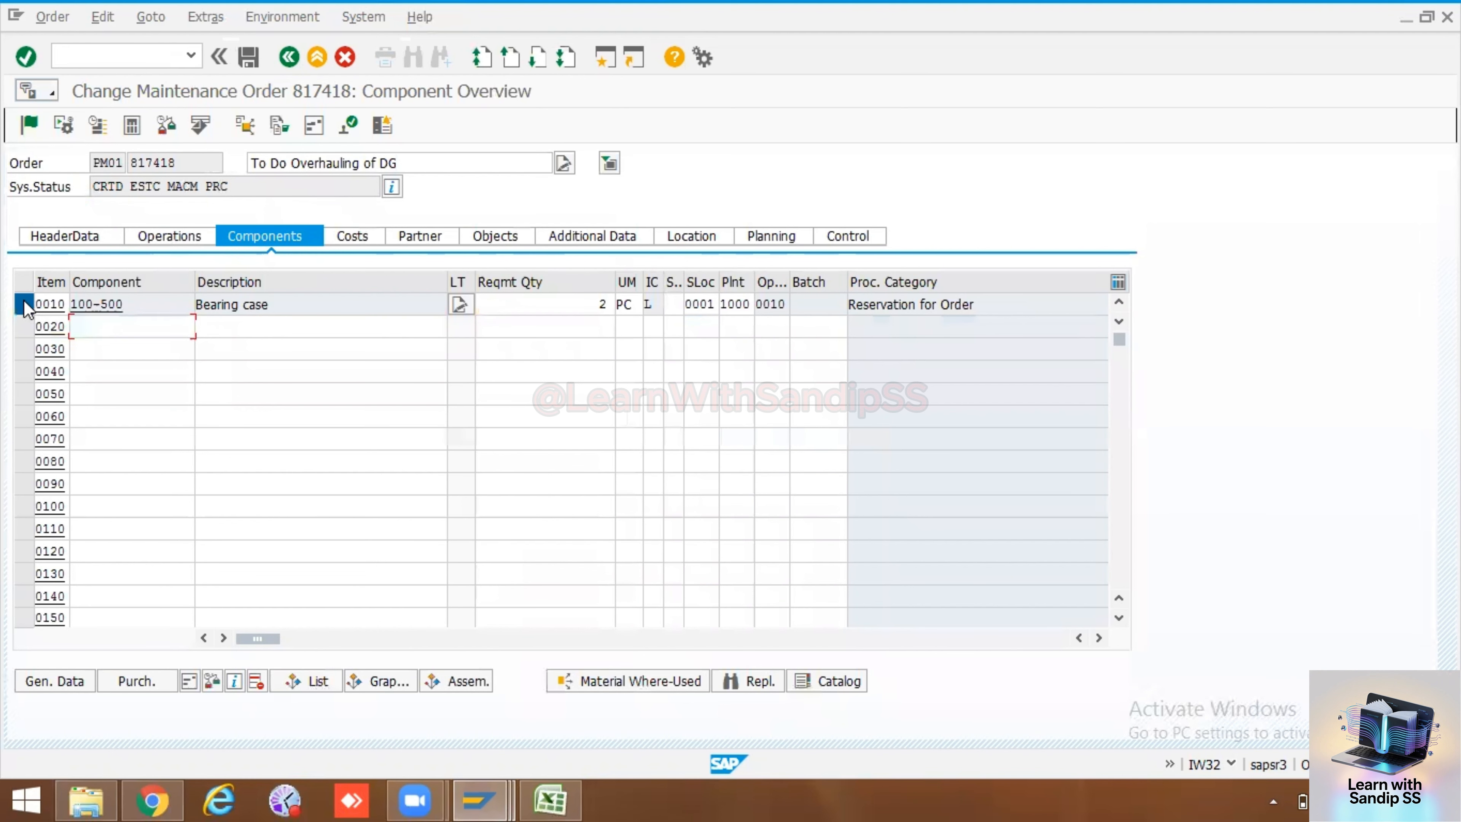
pyautogui.click(256, 681)
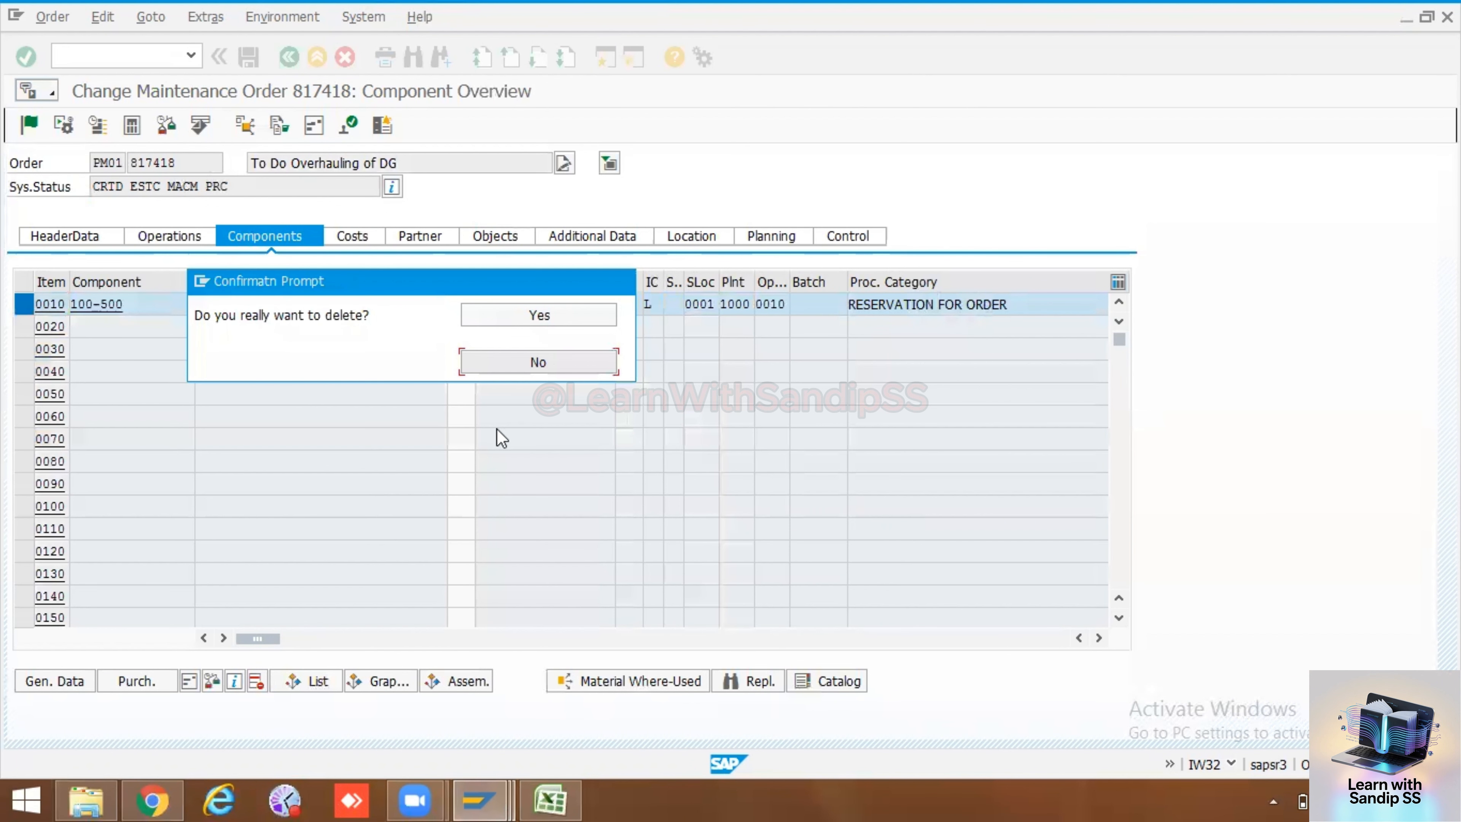
pyautogui.click(511, 315)
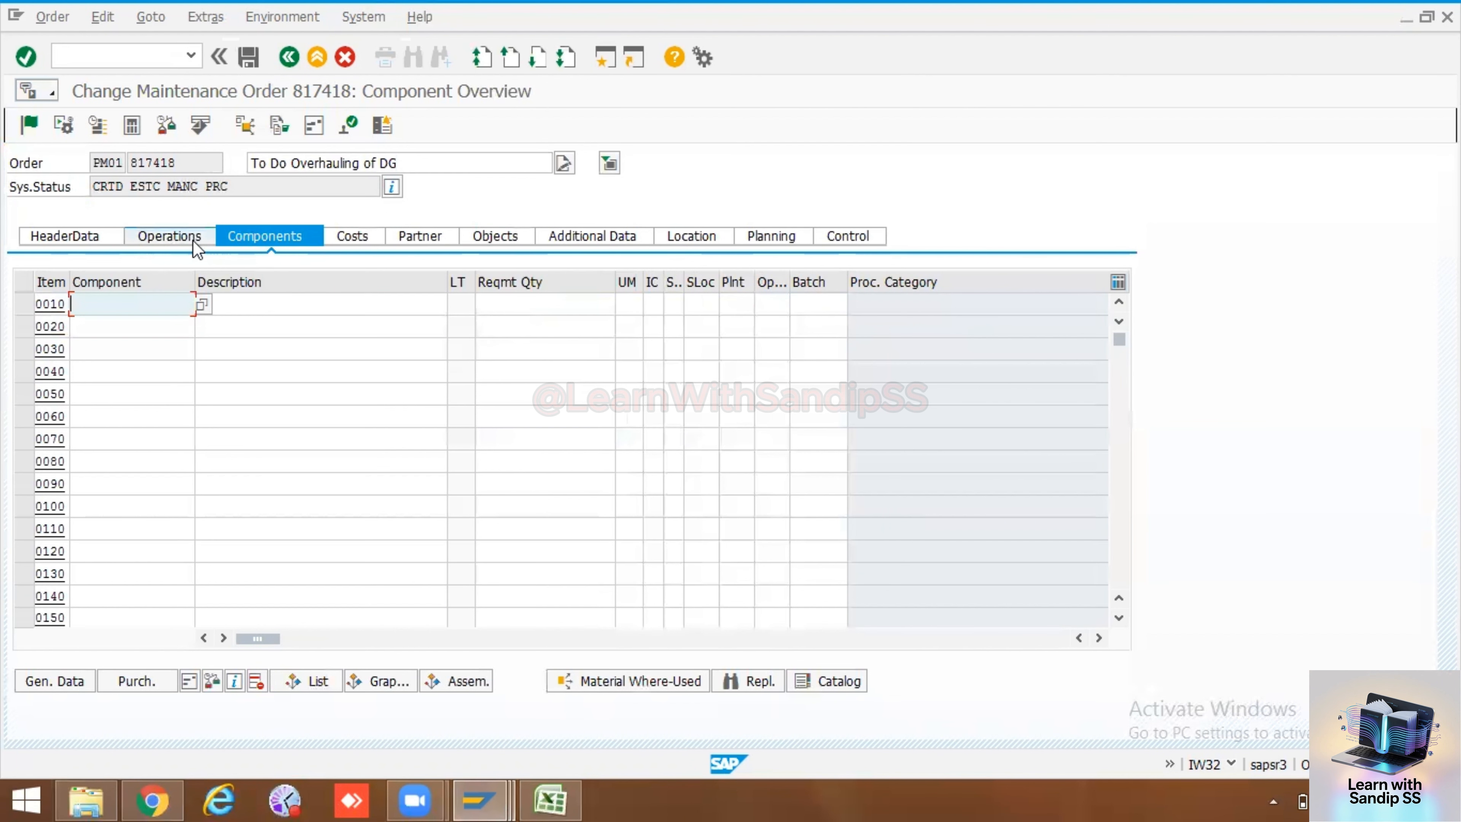
# - Check the purchase requisition in the actual data of operation 0070, Third Party Operation 2
pyautogui.click(166, 236)
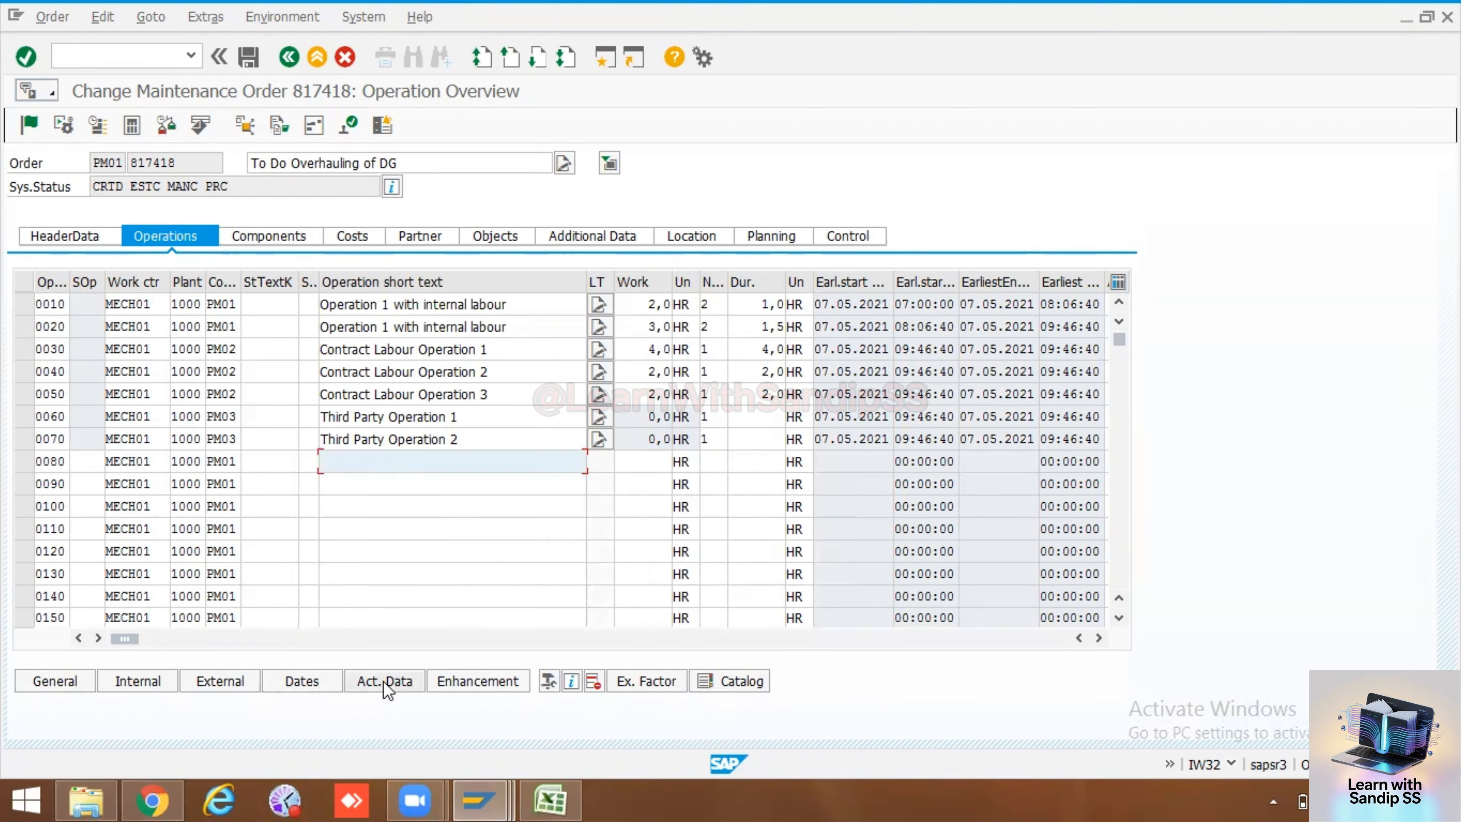
pyautogui.click(23, 438)
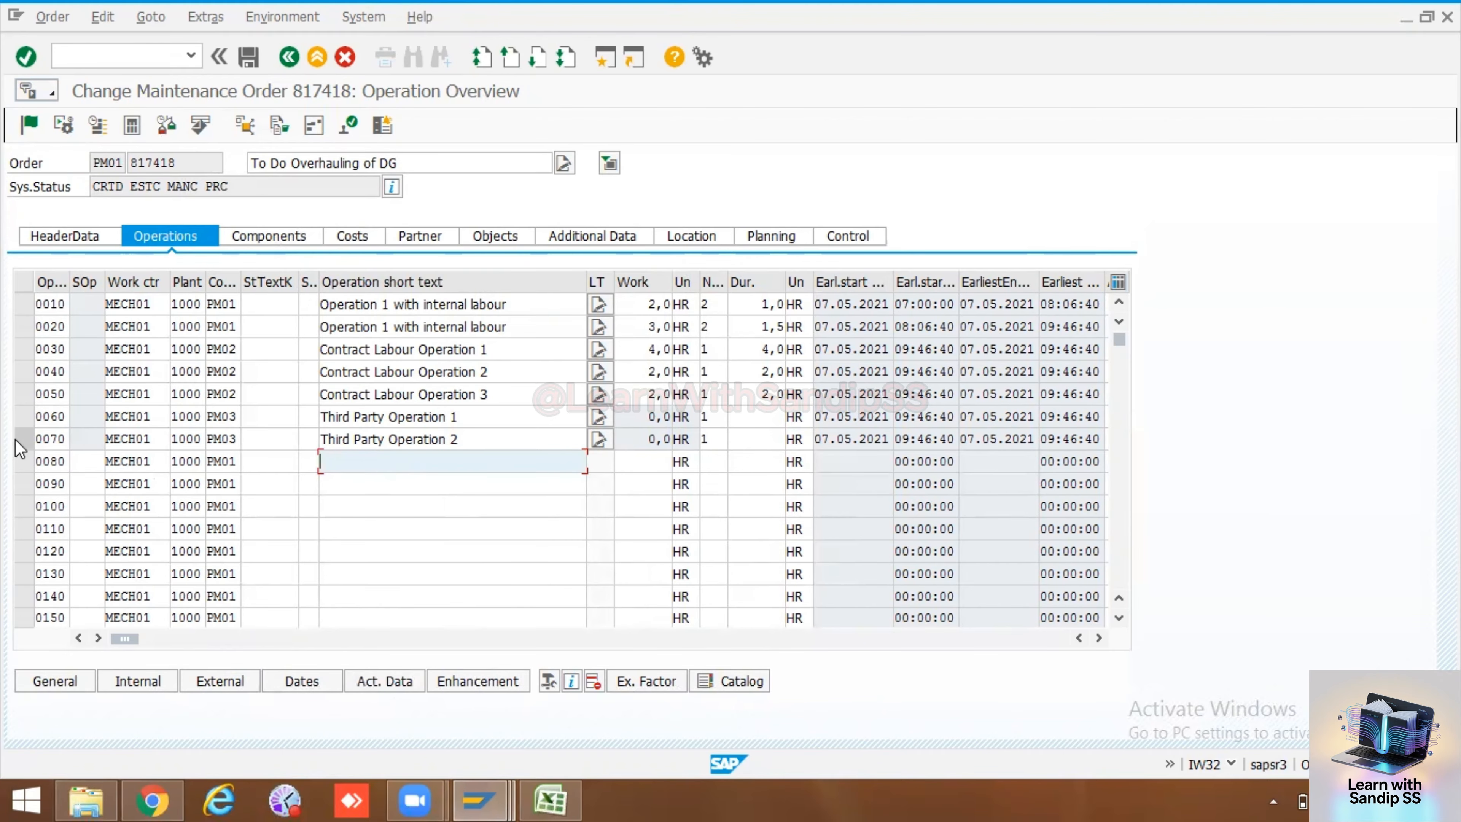
pyautogui.click(391, 684)
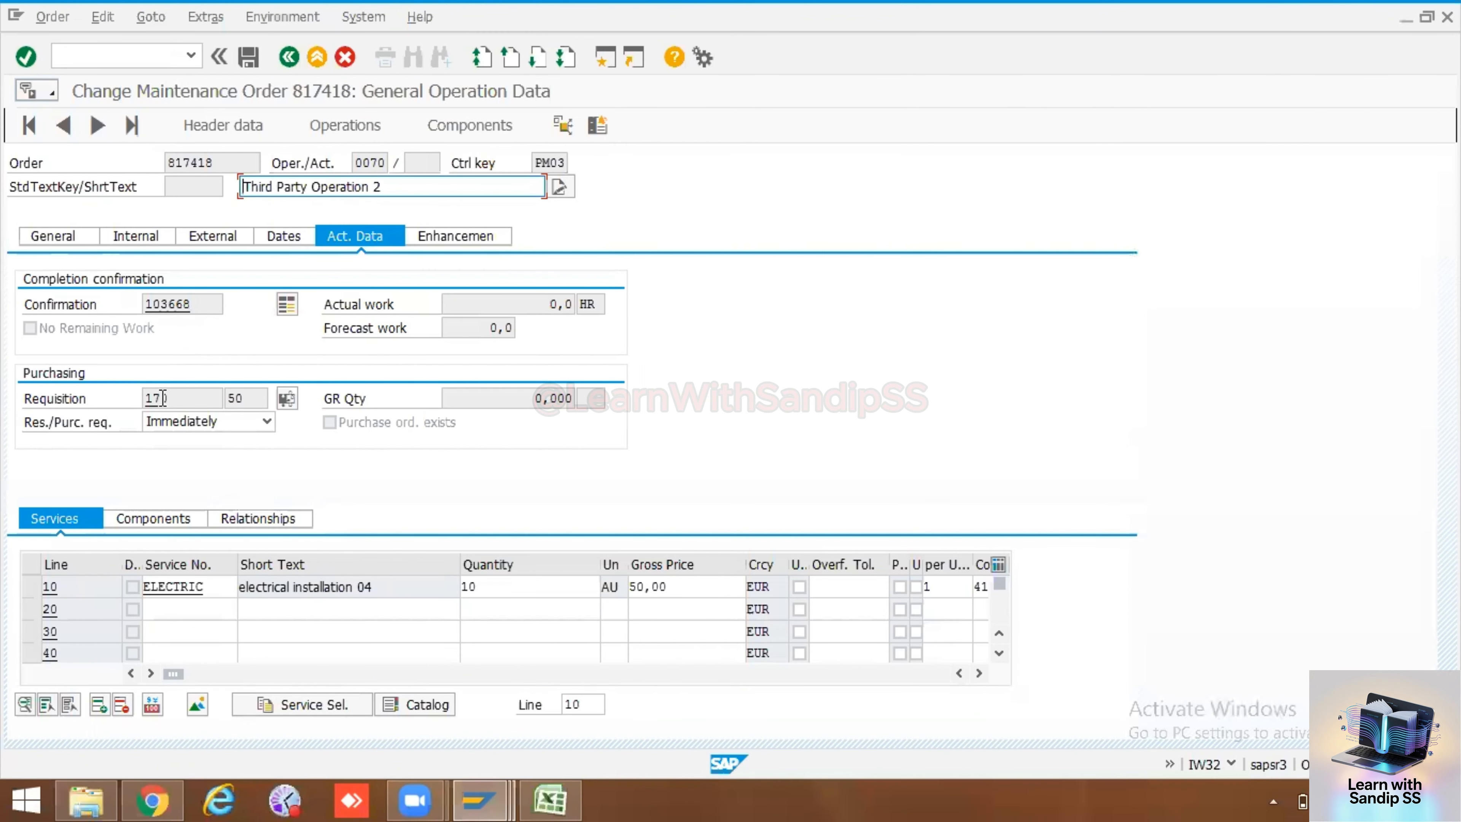
pyautogui.moveTo(180, 398); pyautogui.dragTo(143, 399)
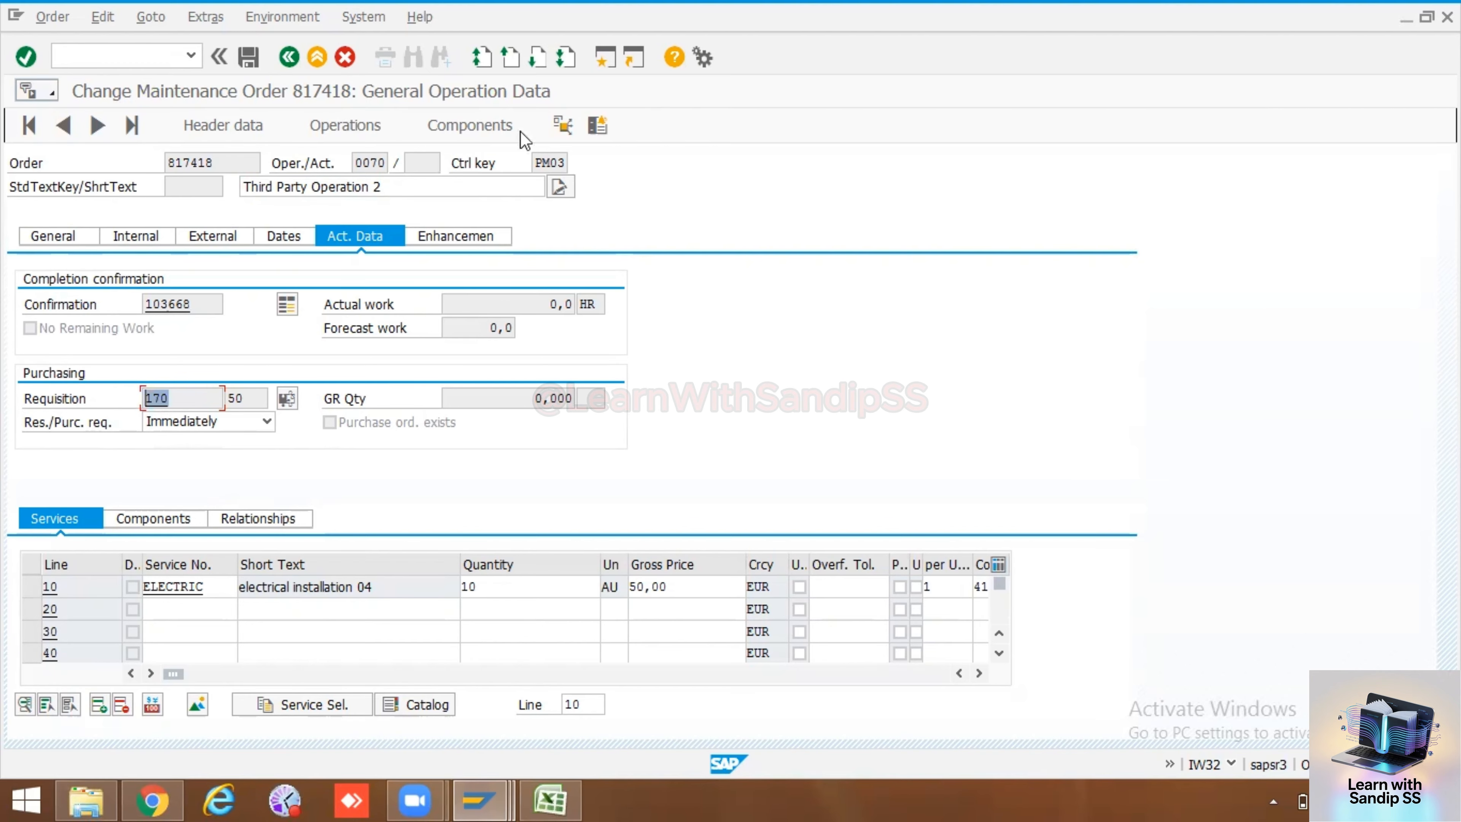
# - Save and reopen the maintenance order, and calculate its costs
pyautogui.click(249, 58)
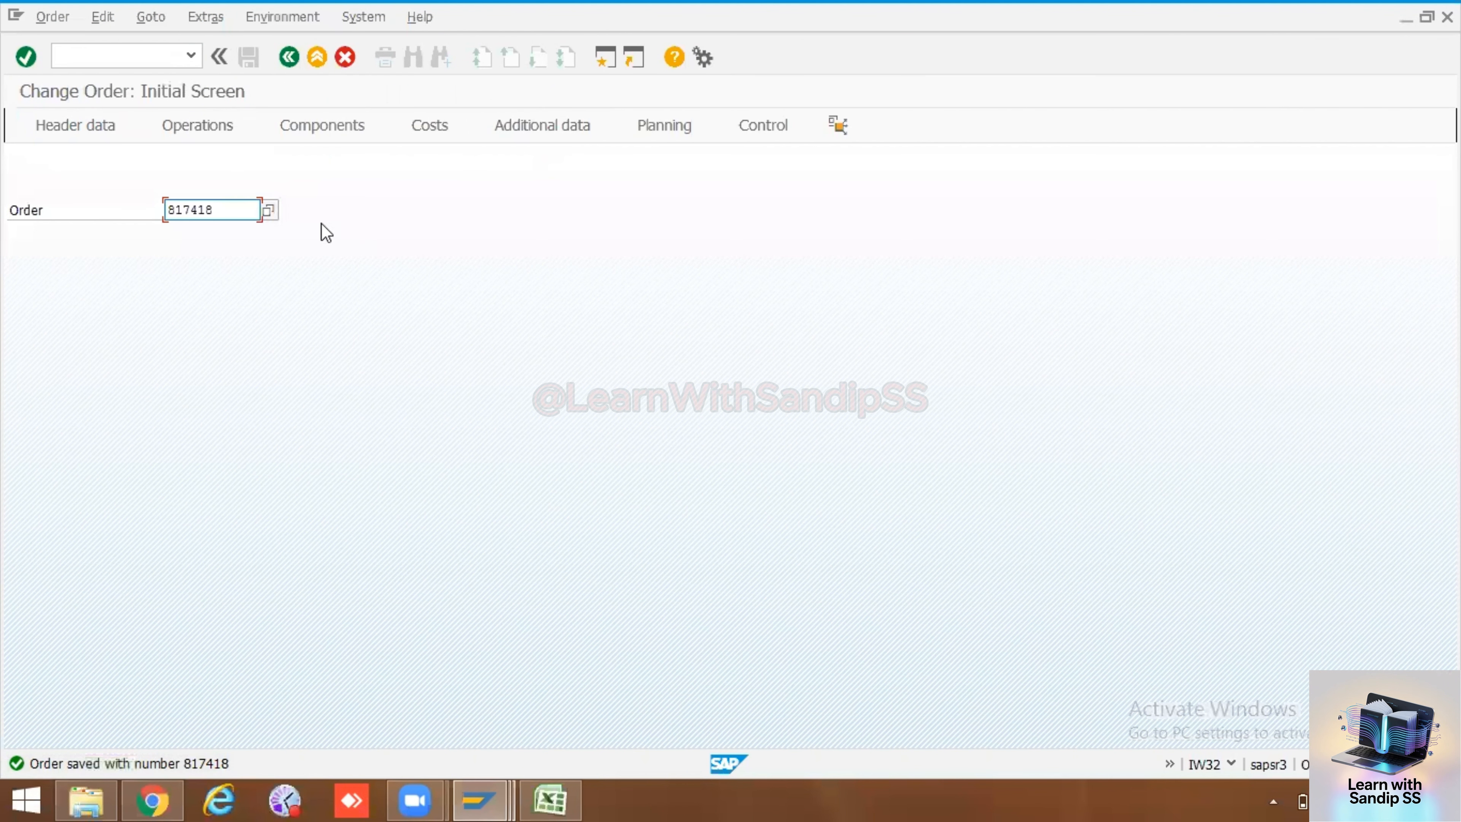
pyautogui.press('Return')
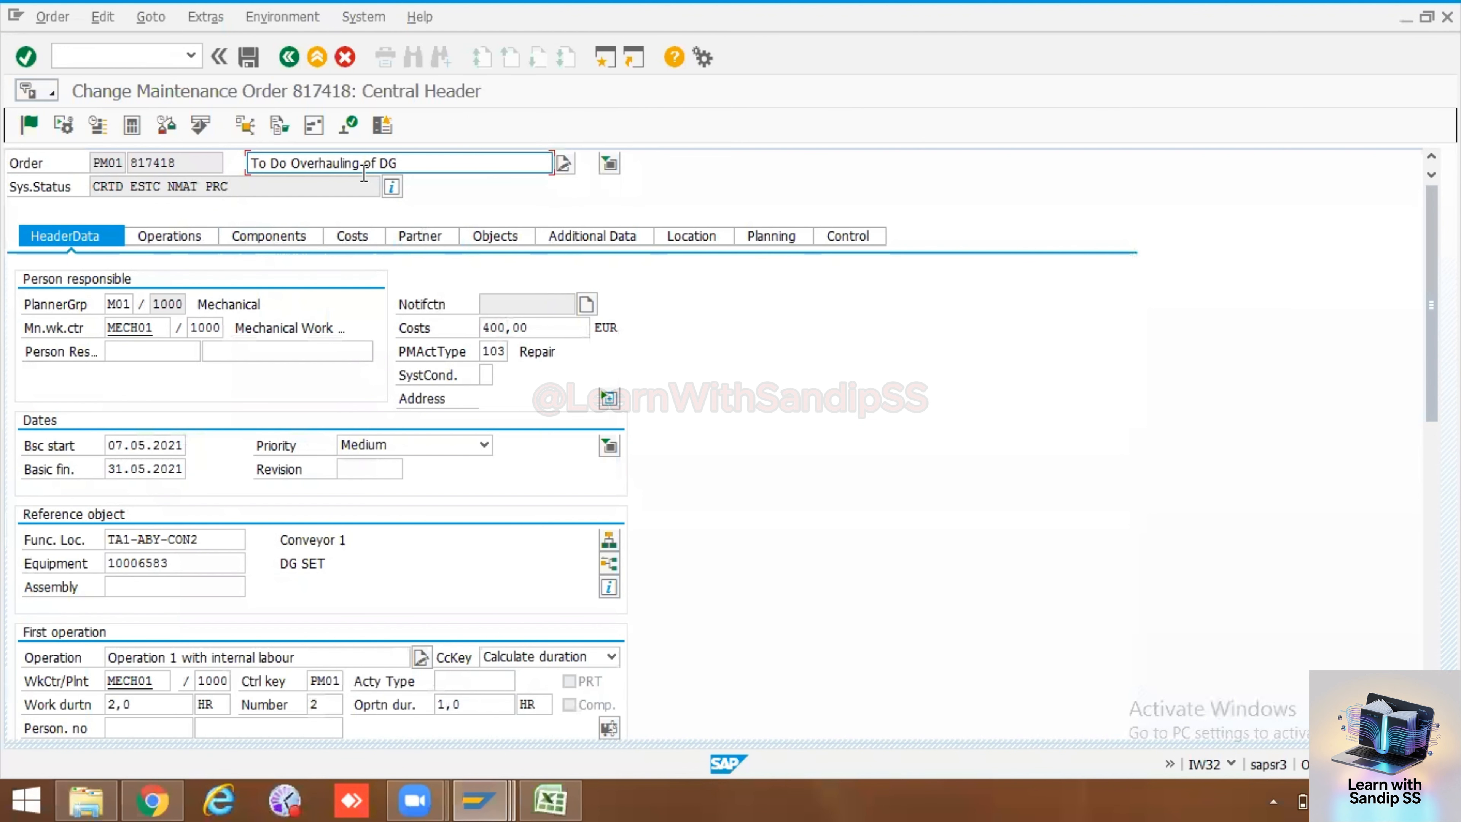
pyautogui.click(132, 125)
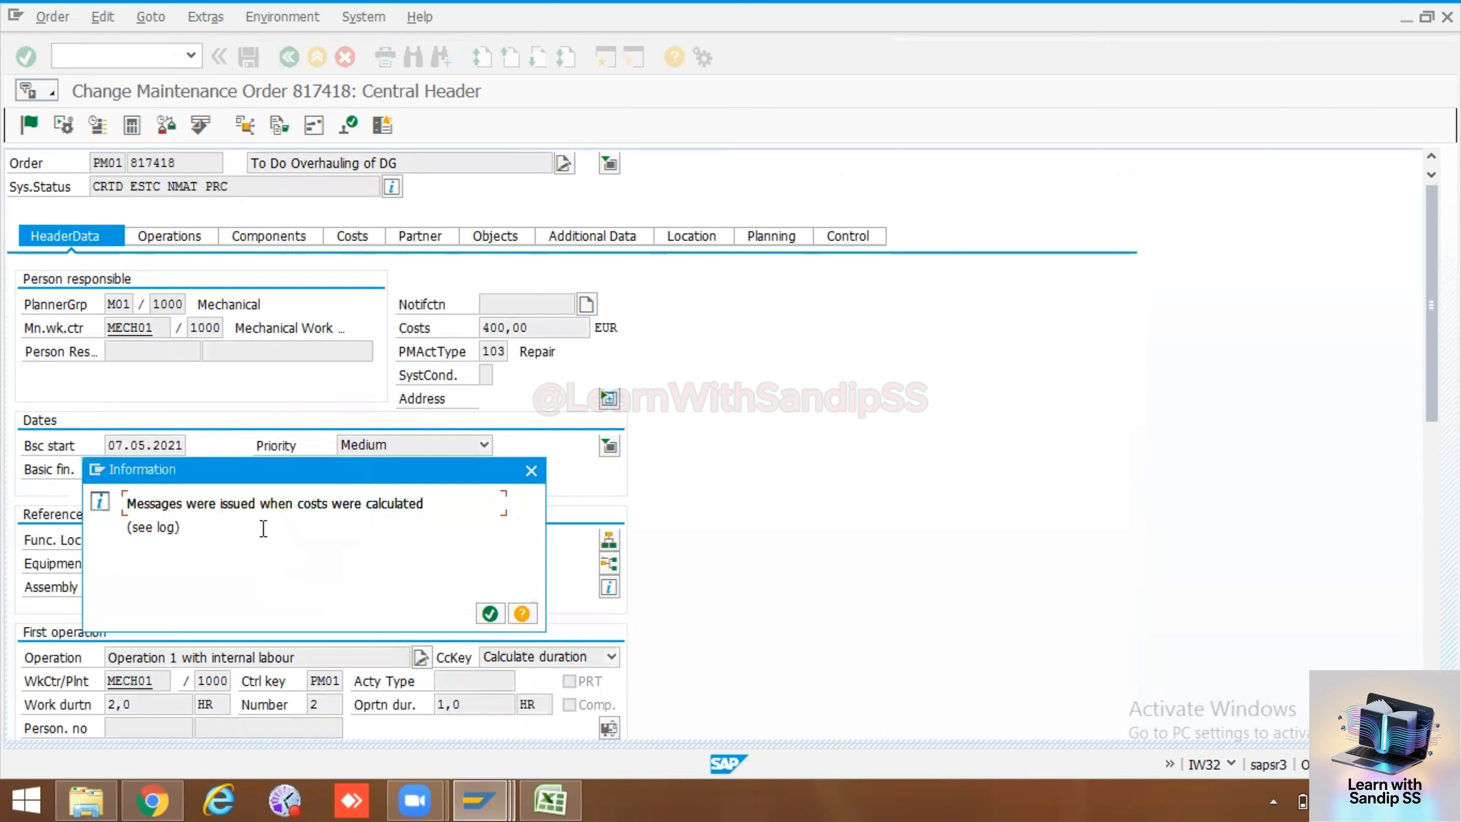
pyautogui.click(490, 613)
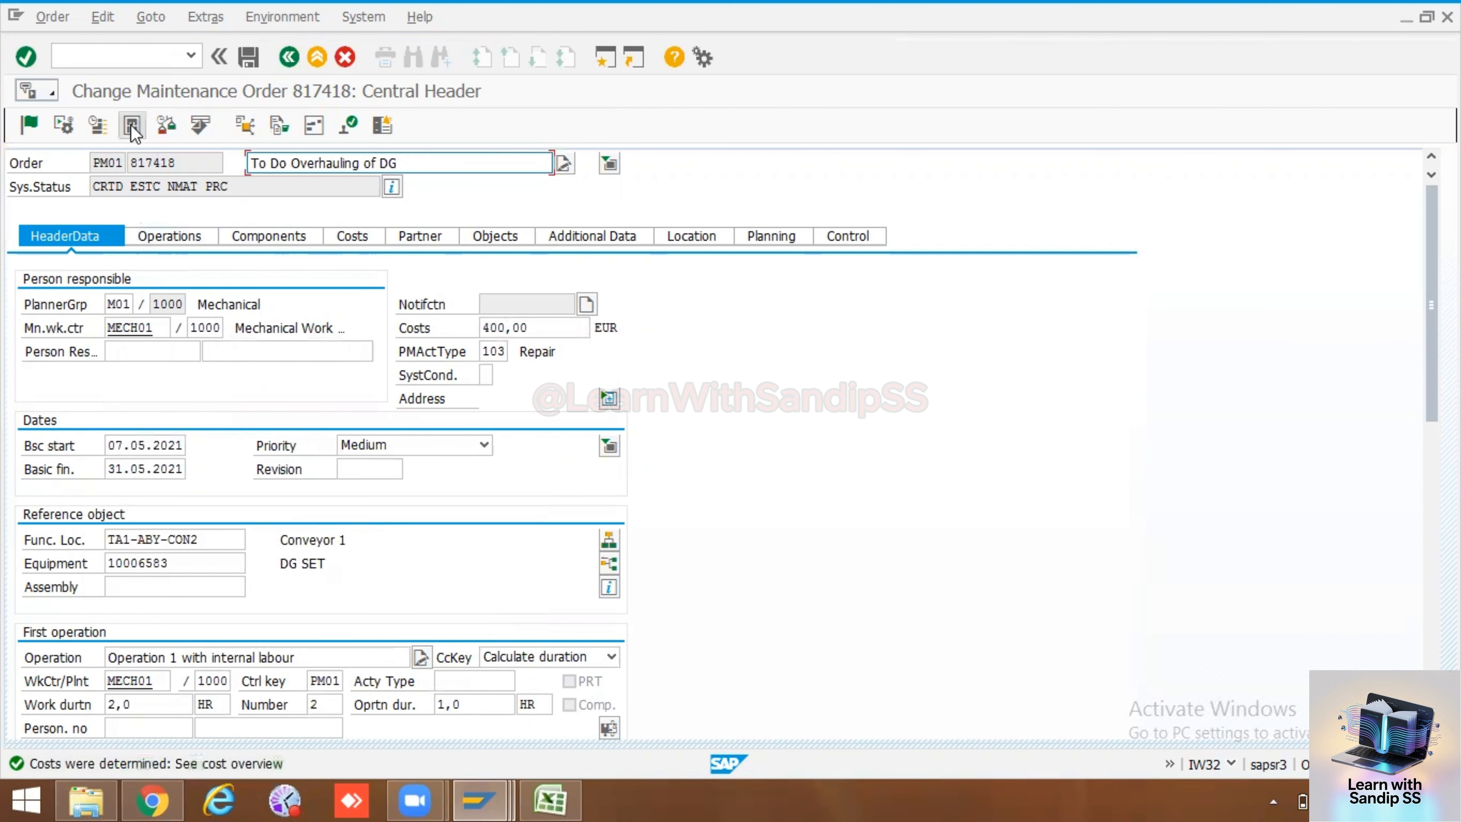
# - Issue the Hot Work permit required for the maintenance order's release, and release and save the order
pyautogui.click(33, 127)
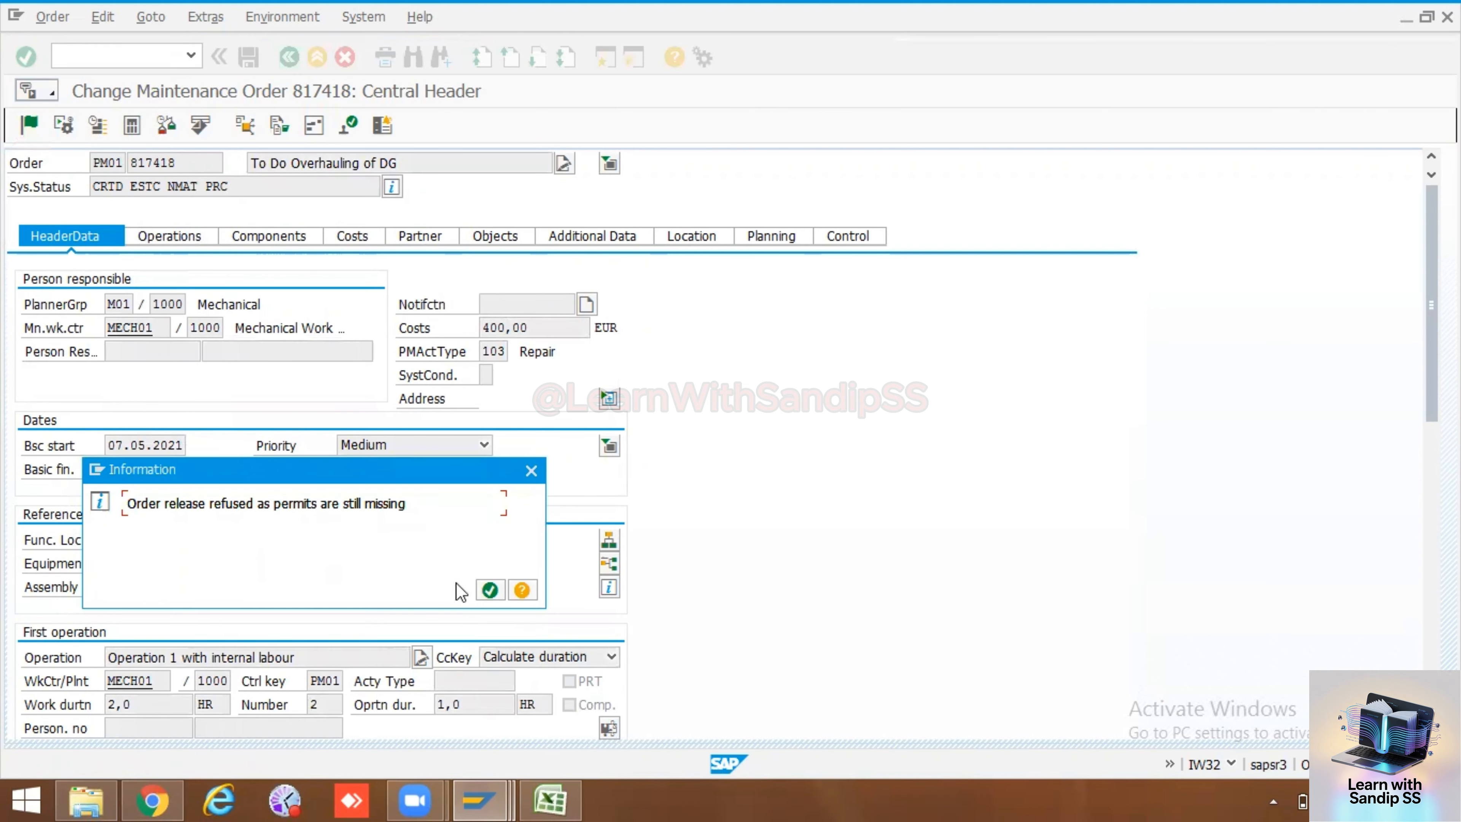
pyautogui.click(491, 590)
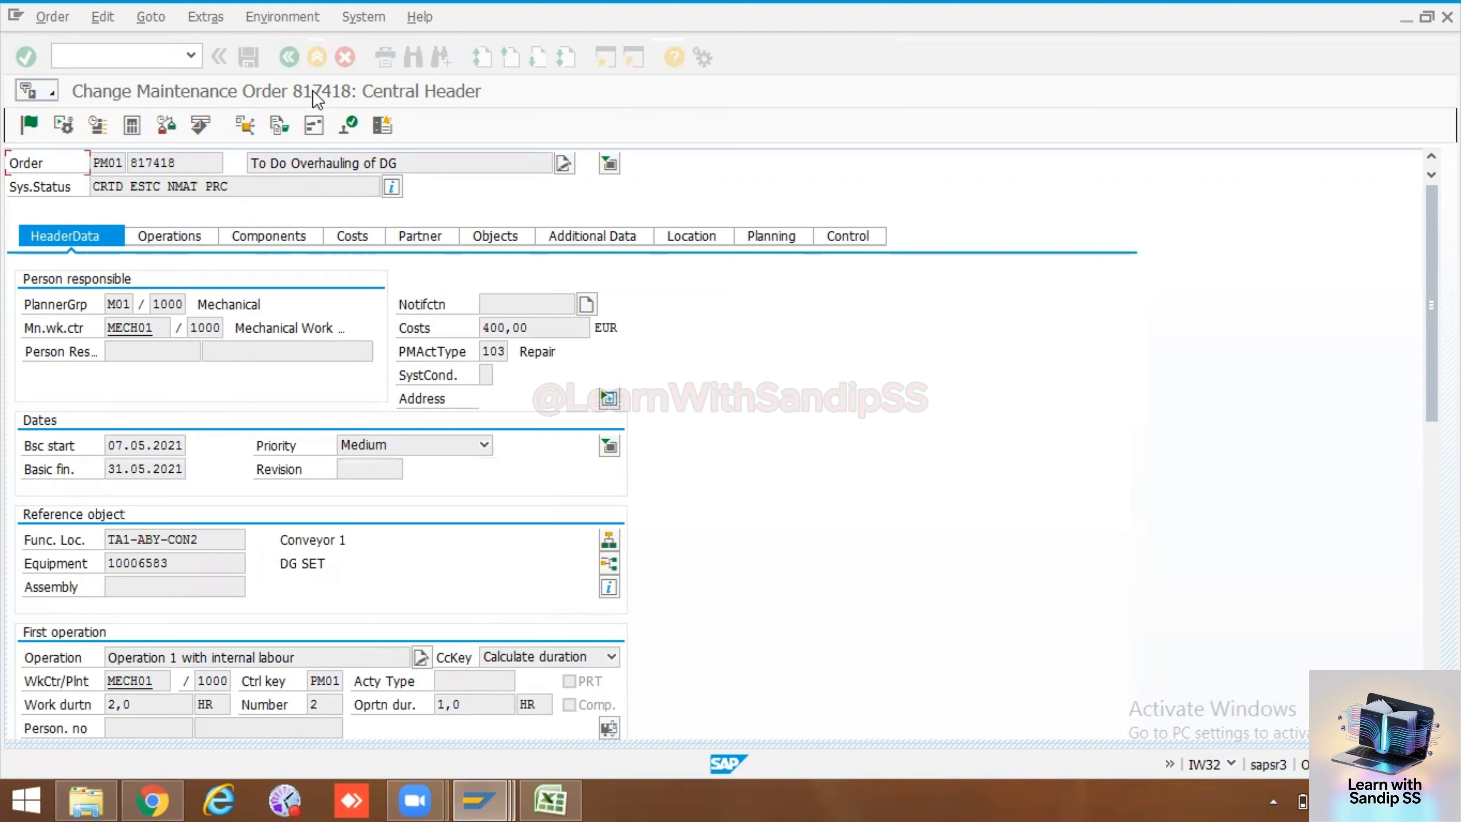
pyautogui.click(361, 126)
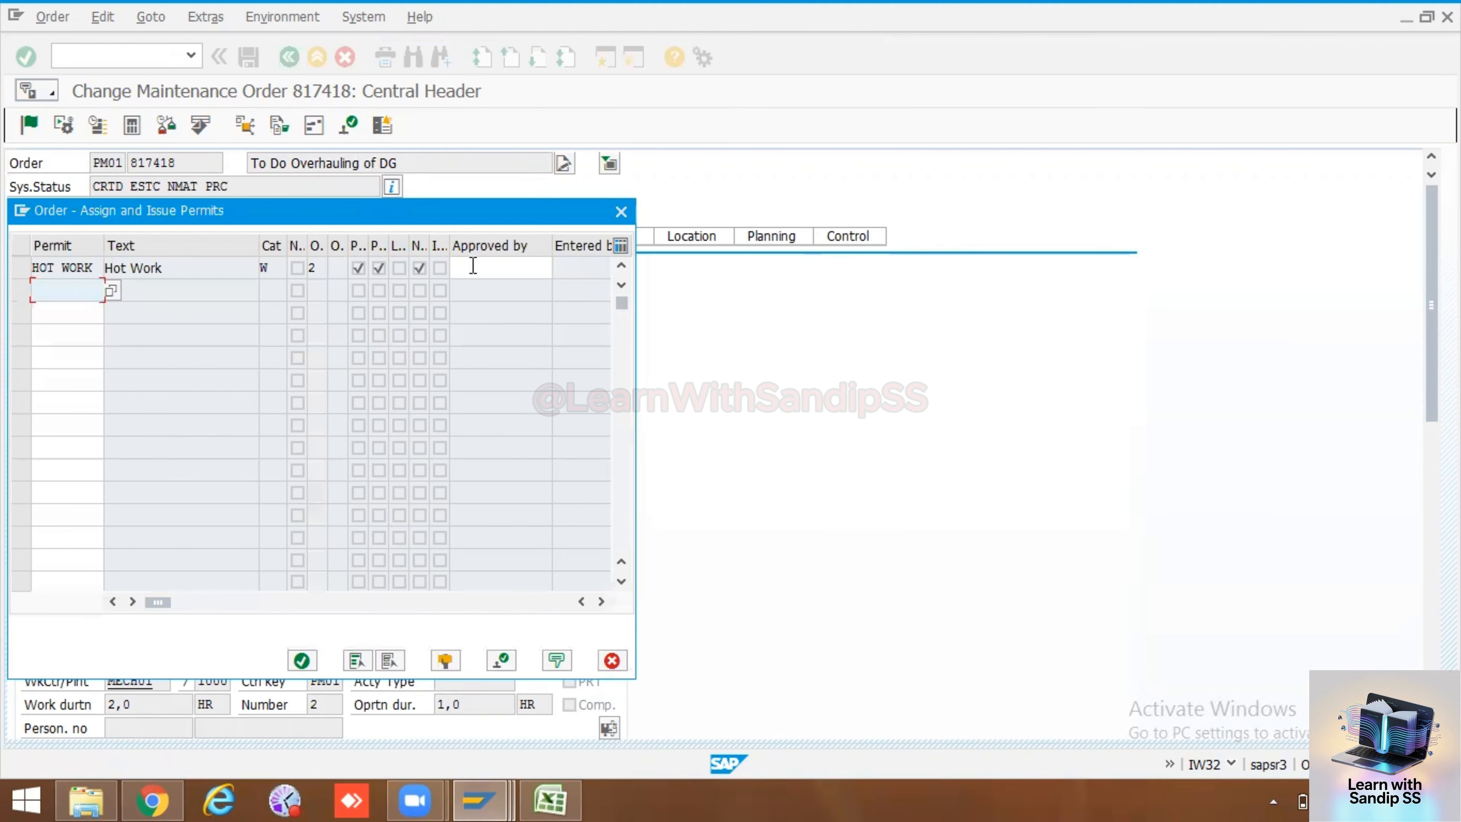
pyautogui.click(20, 268)
pyautogui.click(502, 661)
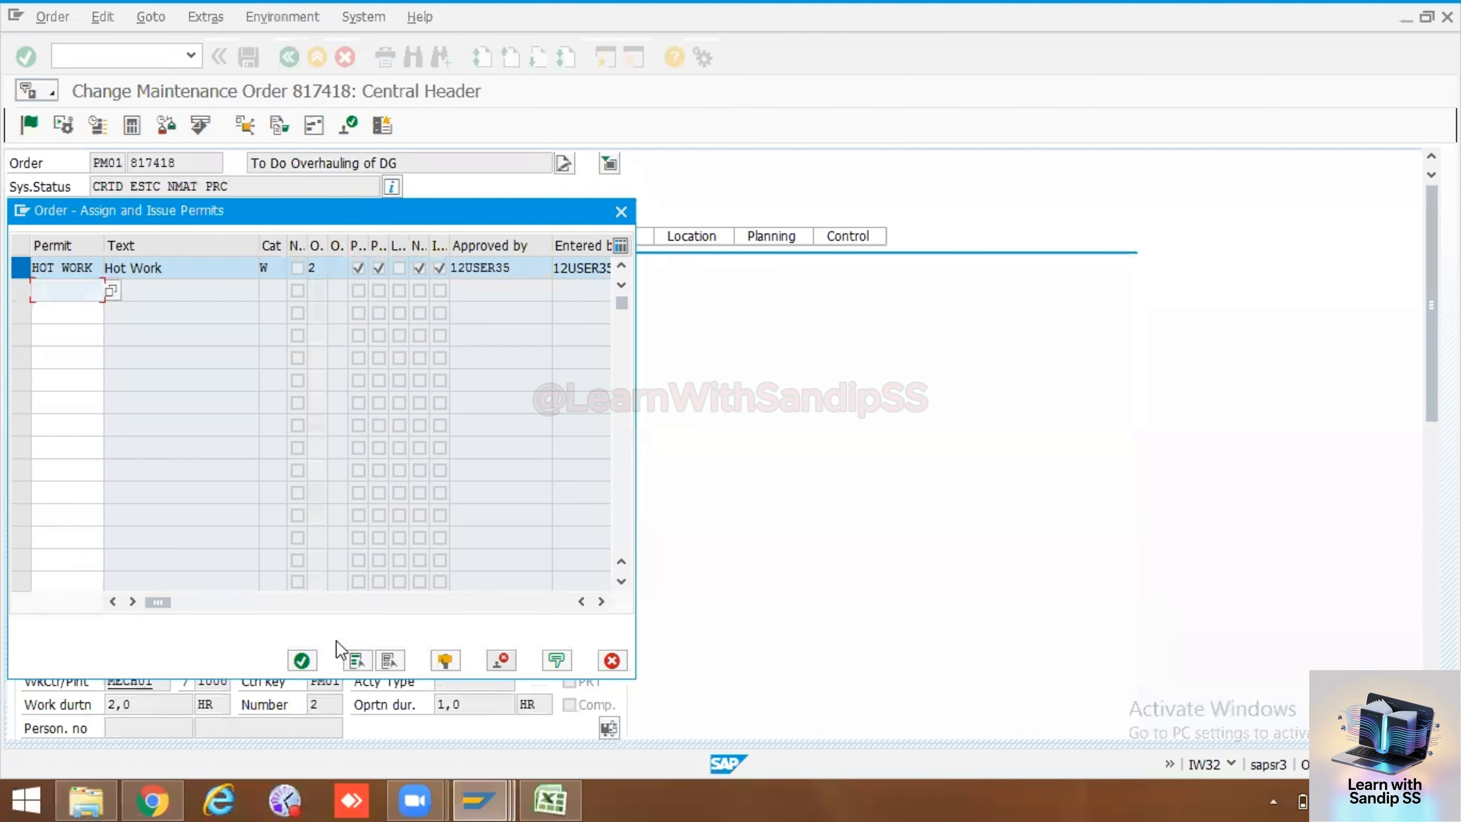
pyautogui.click(301, 660)
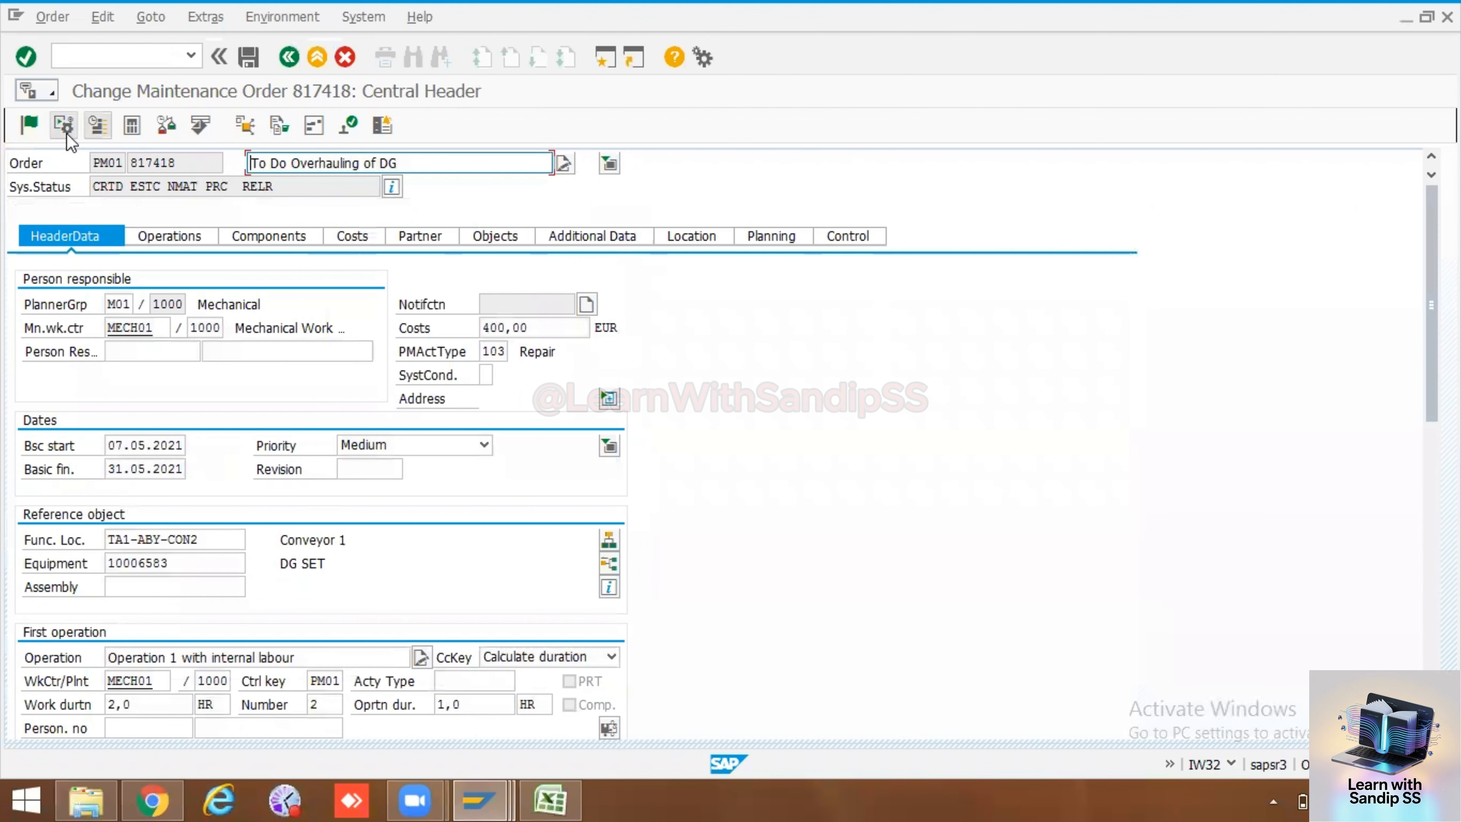
pyautogui.click(35, 120)
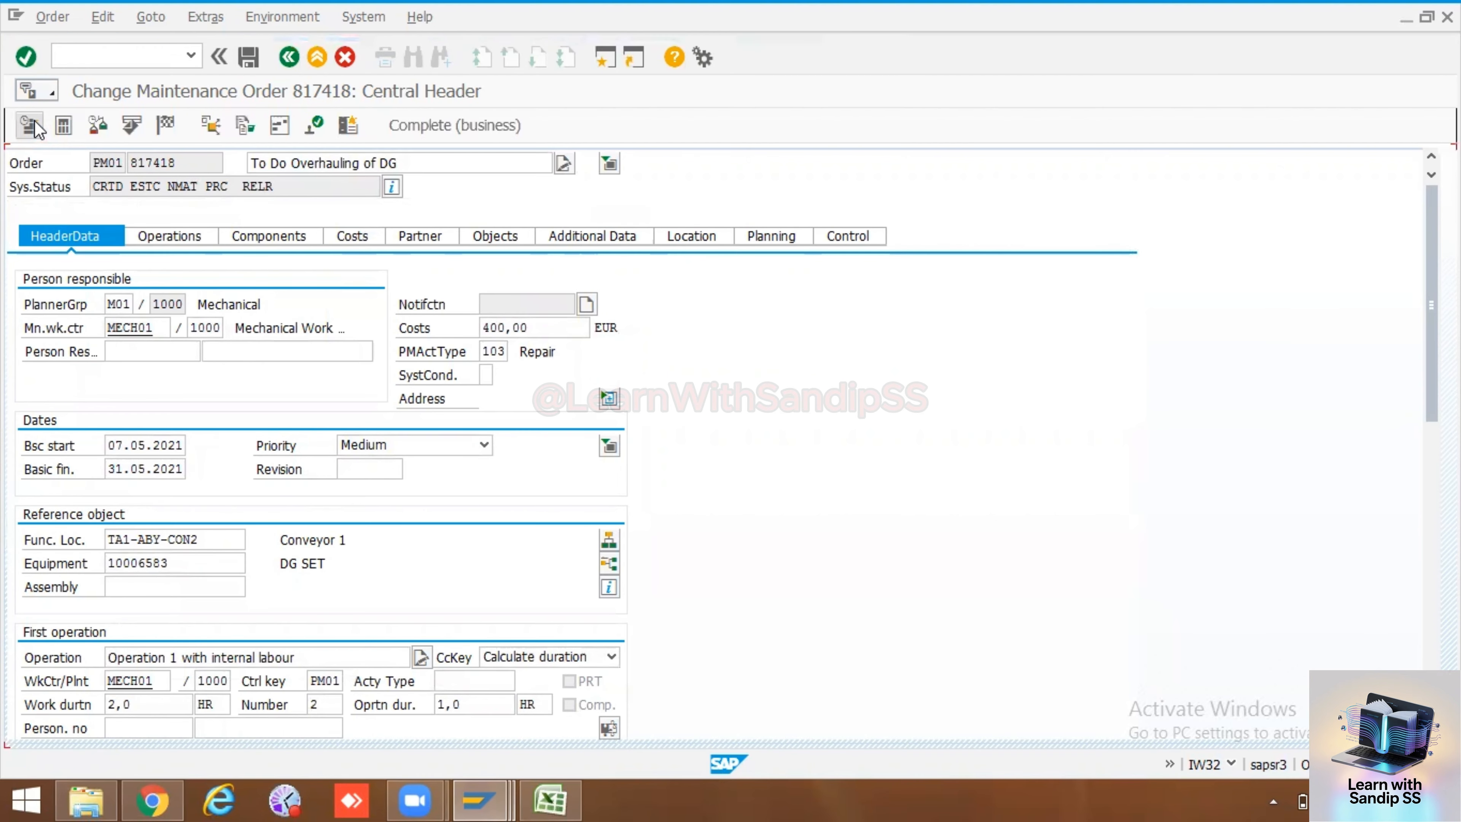
pyautogui.click(248, 57)
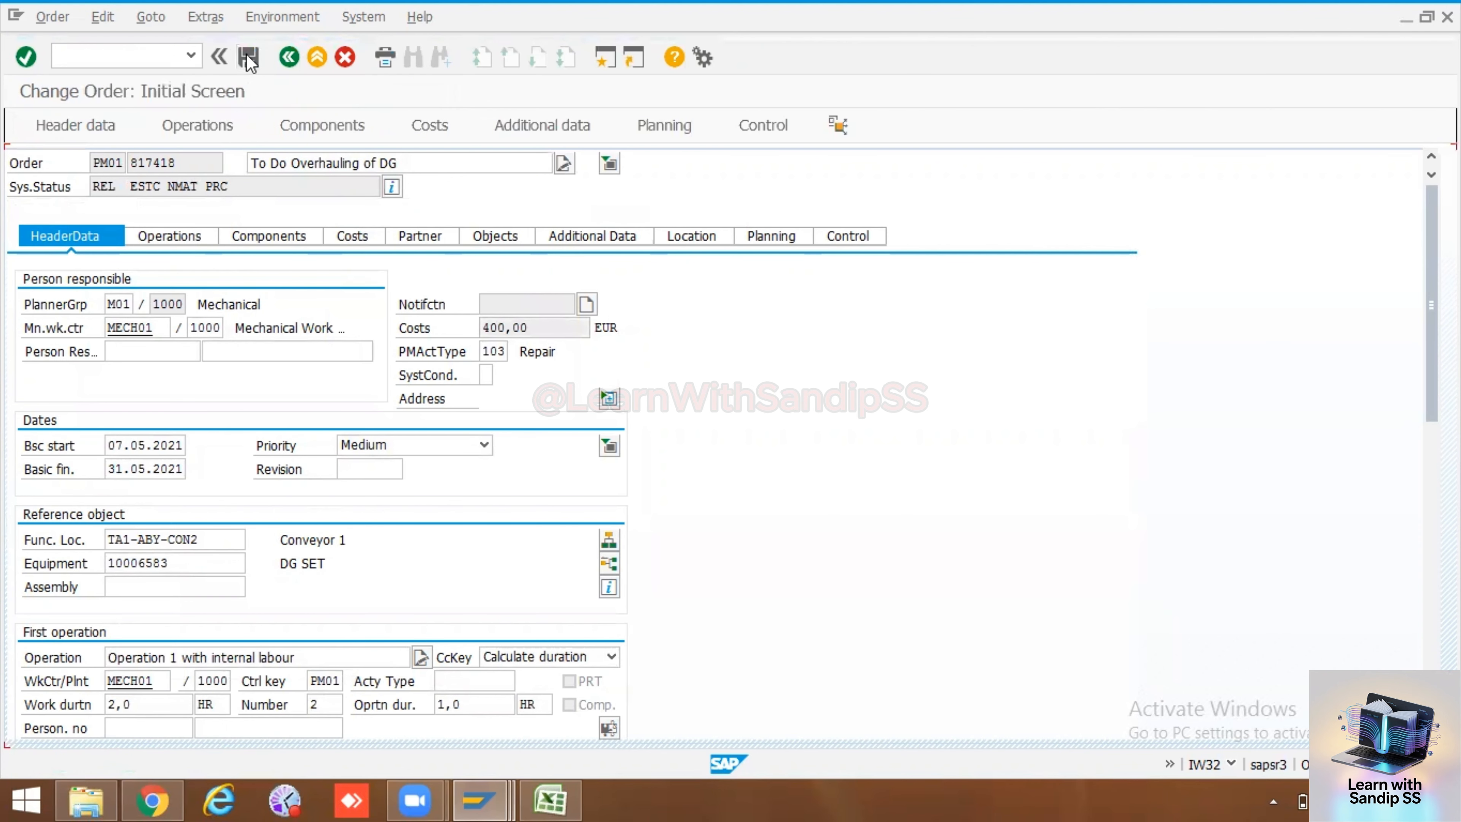
# - Reopen the released maintenance order, recalculate its costs and display the cost overview
pyautogui.press('Return')
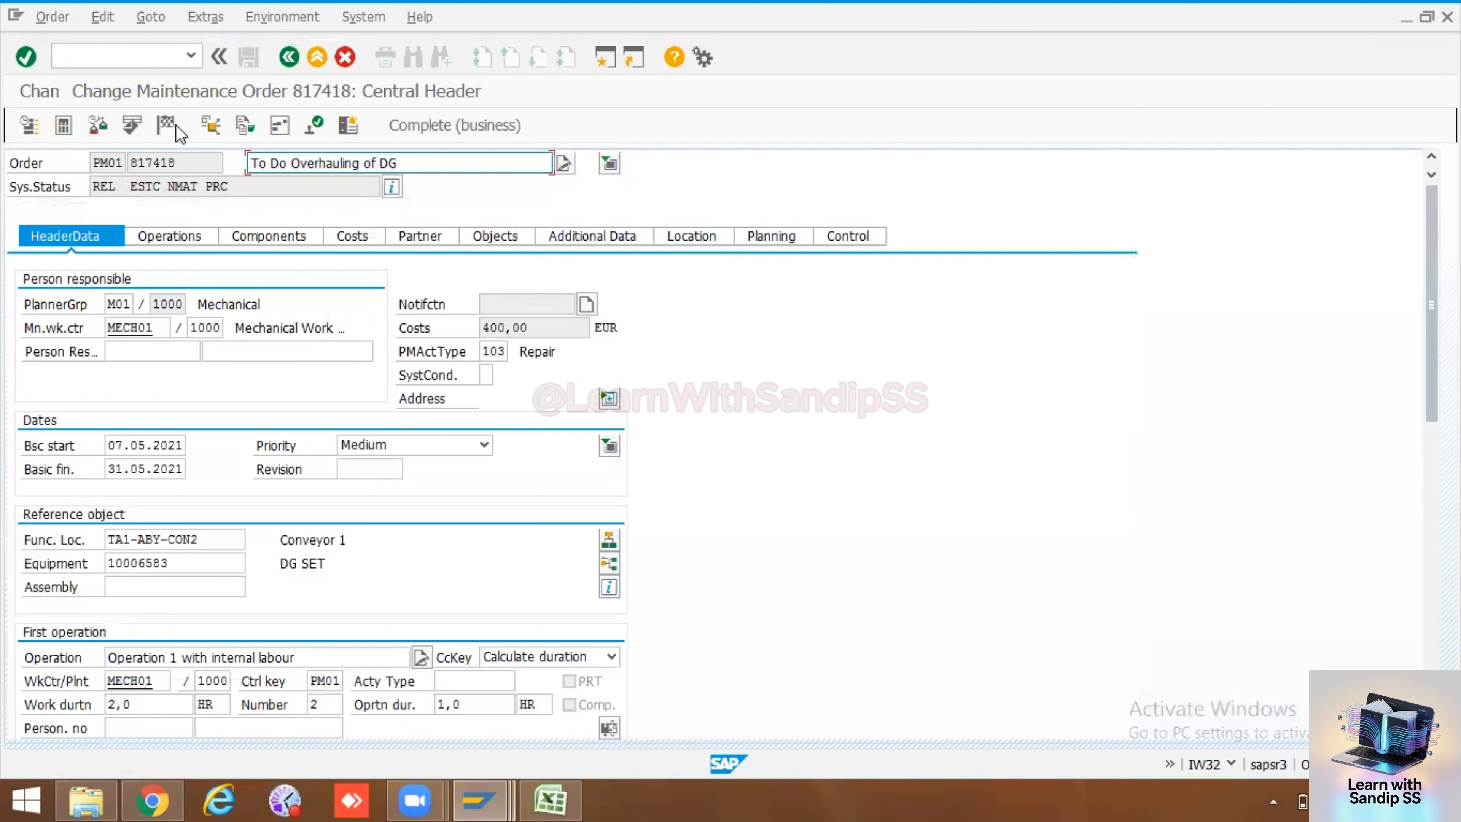
pyautogui.click(65, 127)
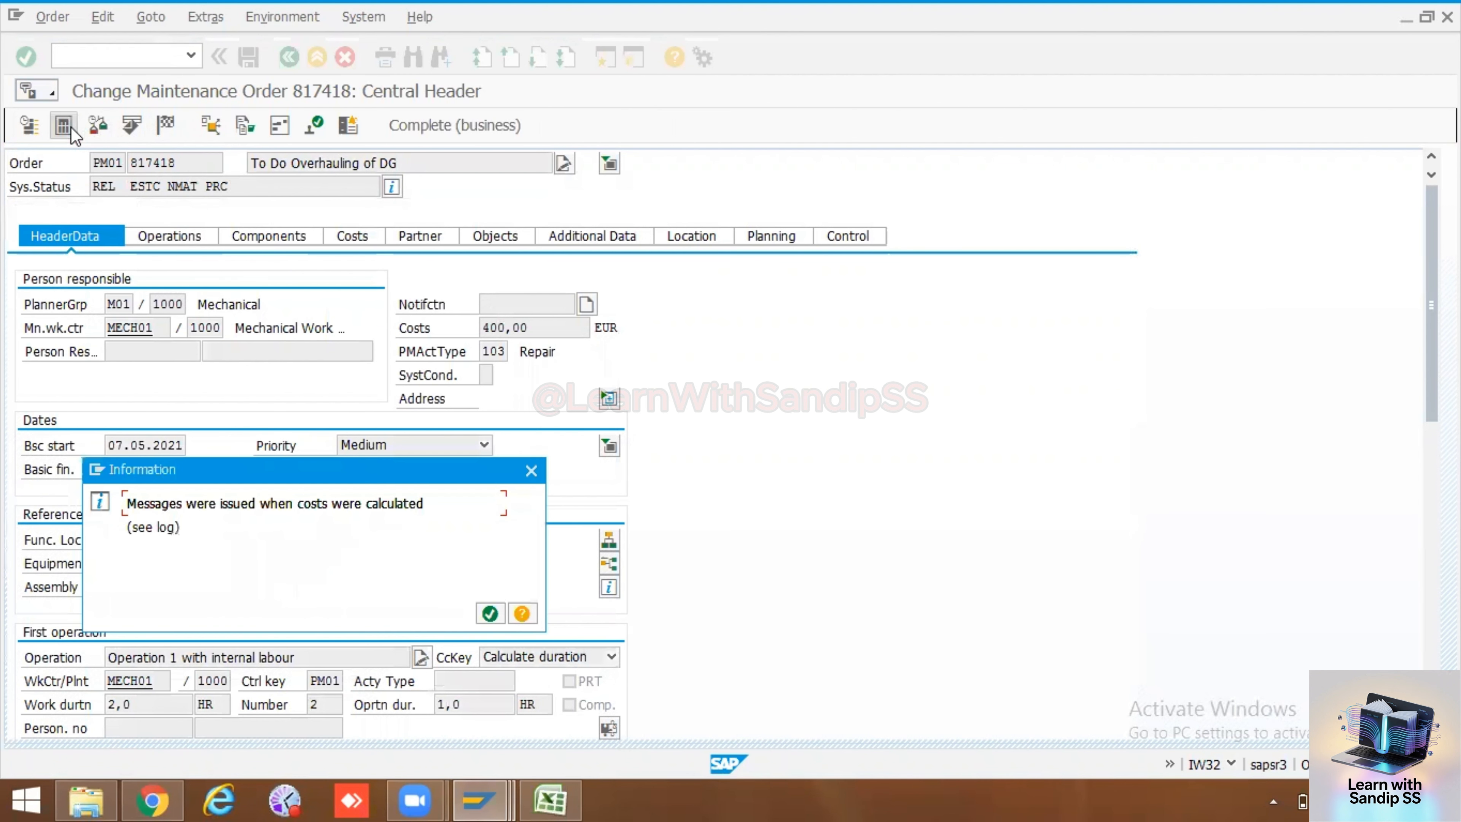
pyautogui.click(490, 613)
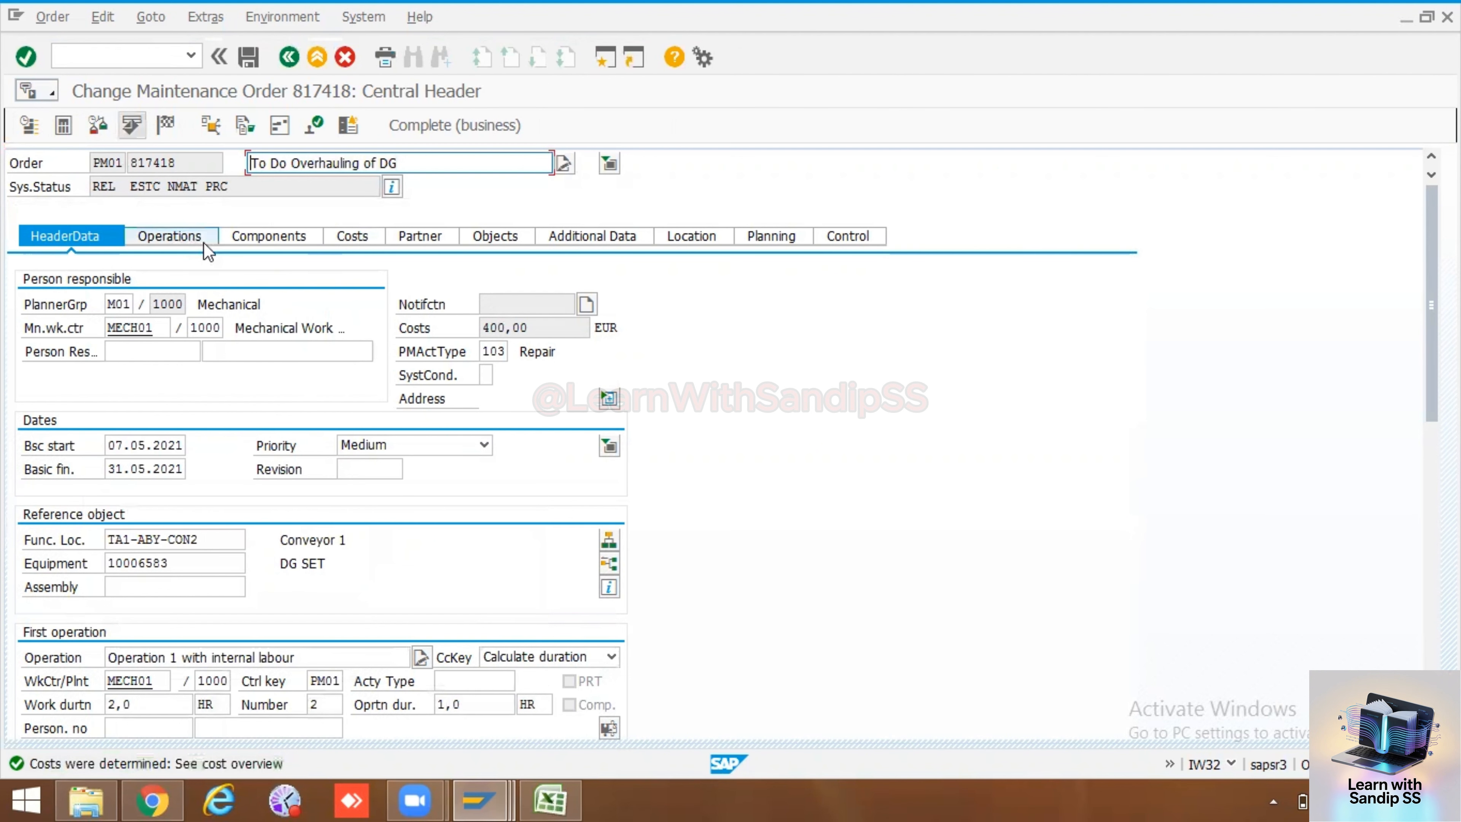
pyautogui.click(350, 240)
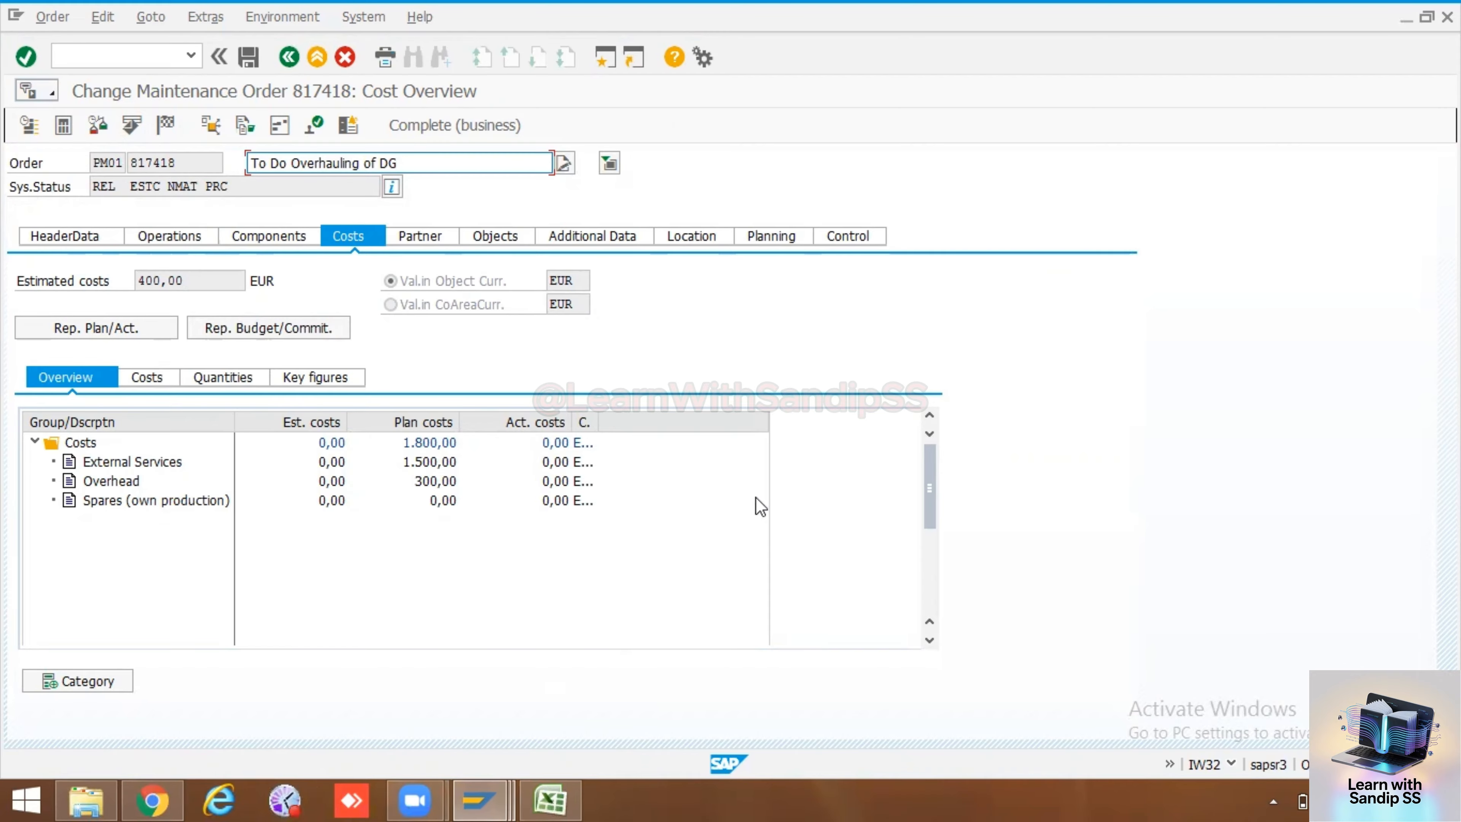
# - Paste a screenshot of the order's cost overview into a new sheet of the PM workbook in Excel
pyautogui.click(39, 794)
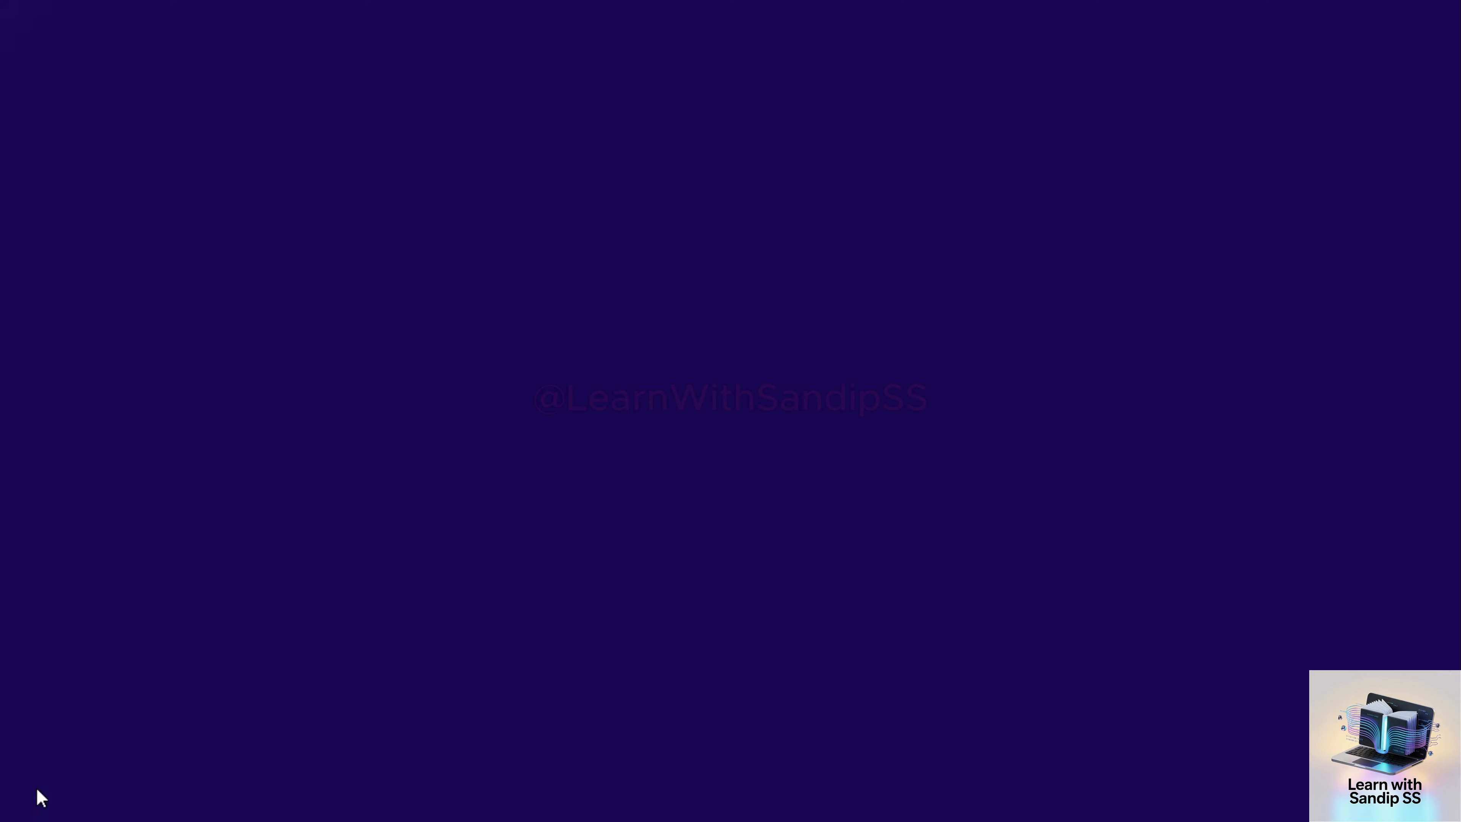
pyautogui.click(540, 687)
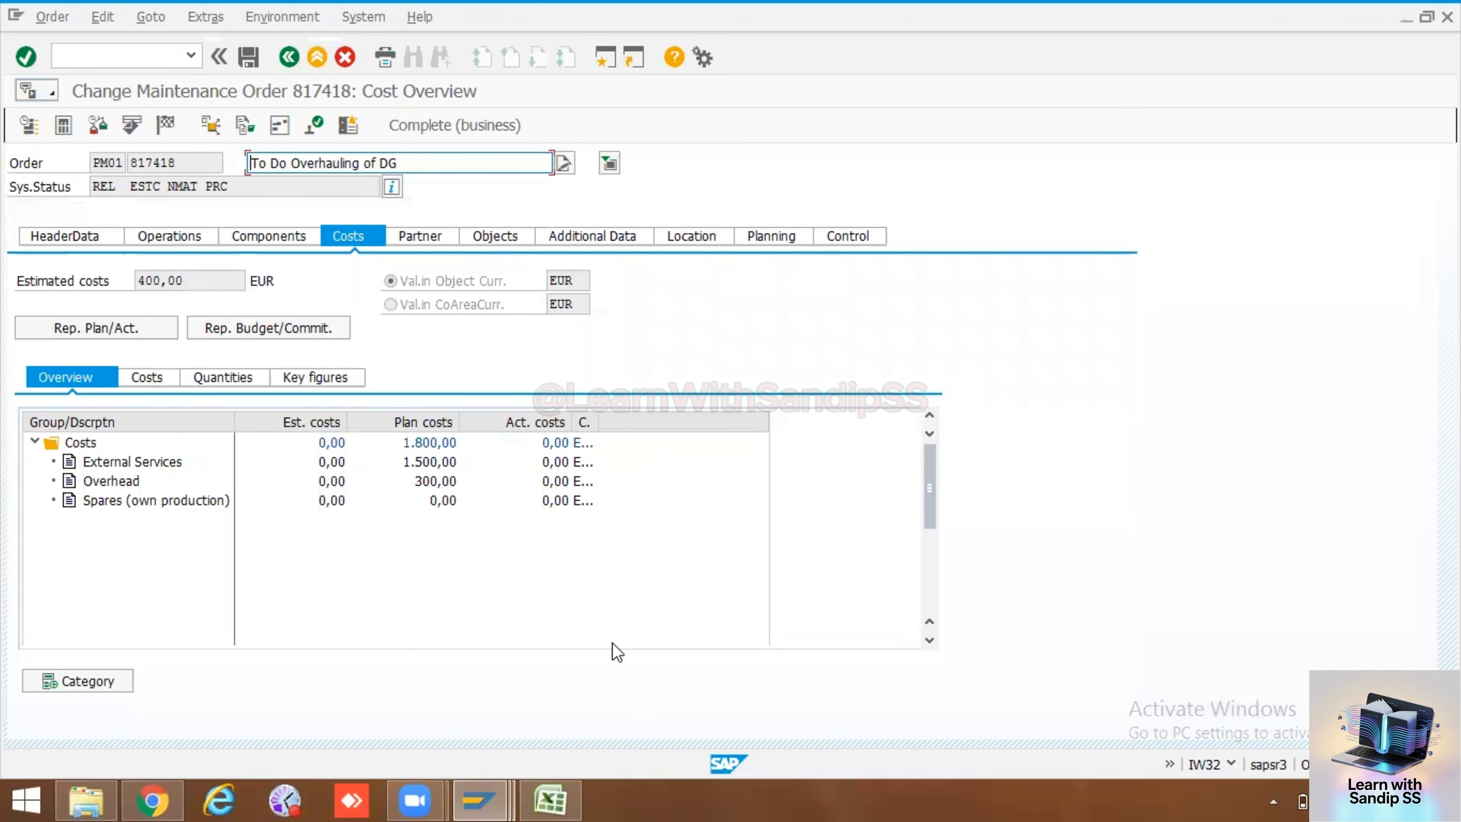
pyautogui.click(563, 787)
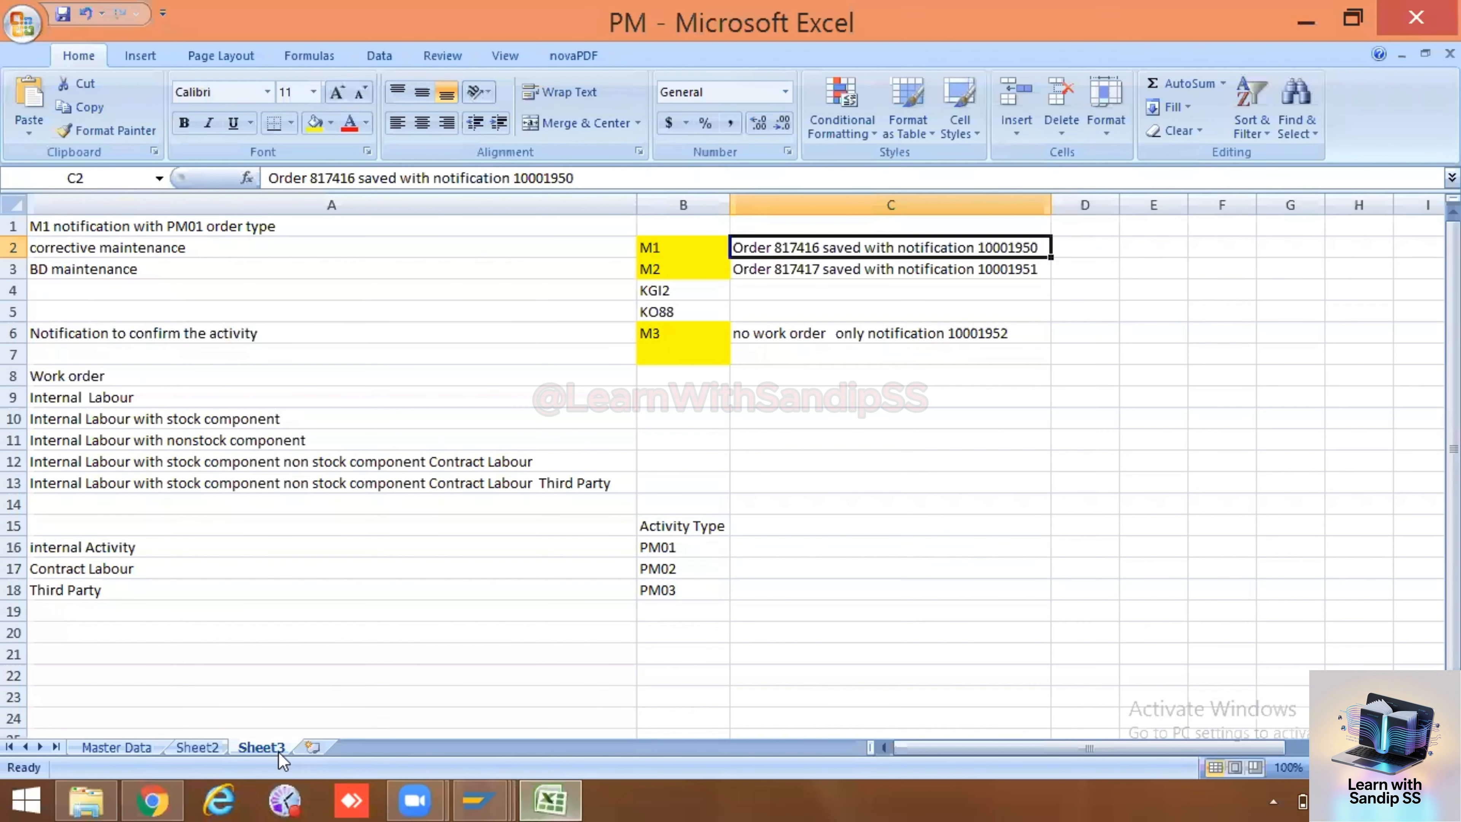
pyautogui.click(313, 747)
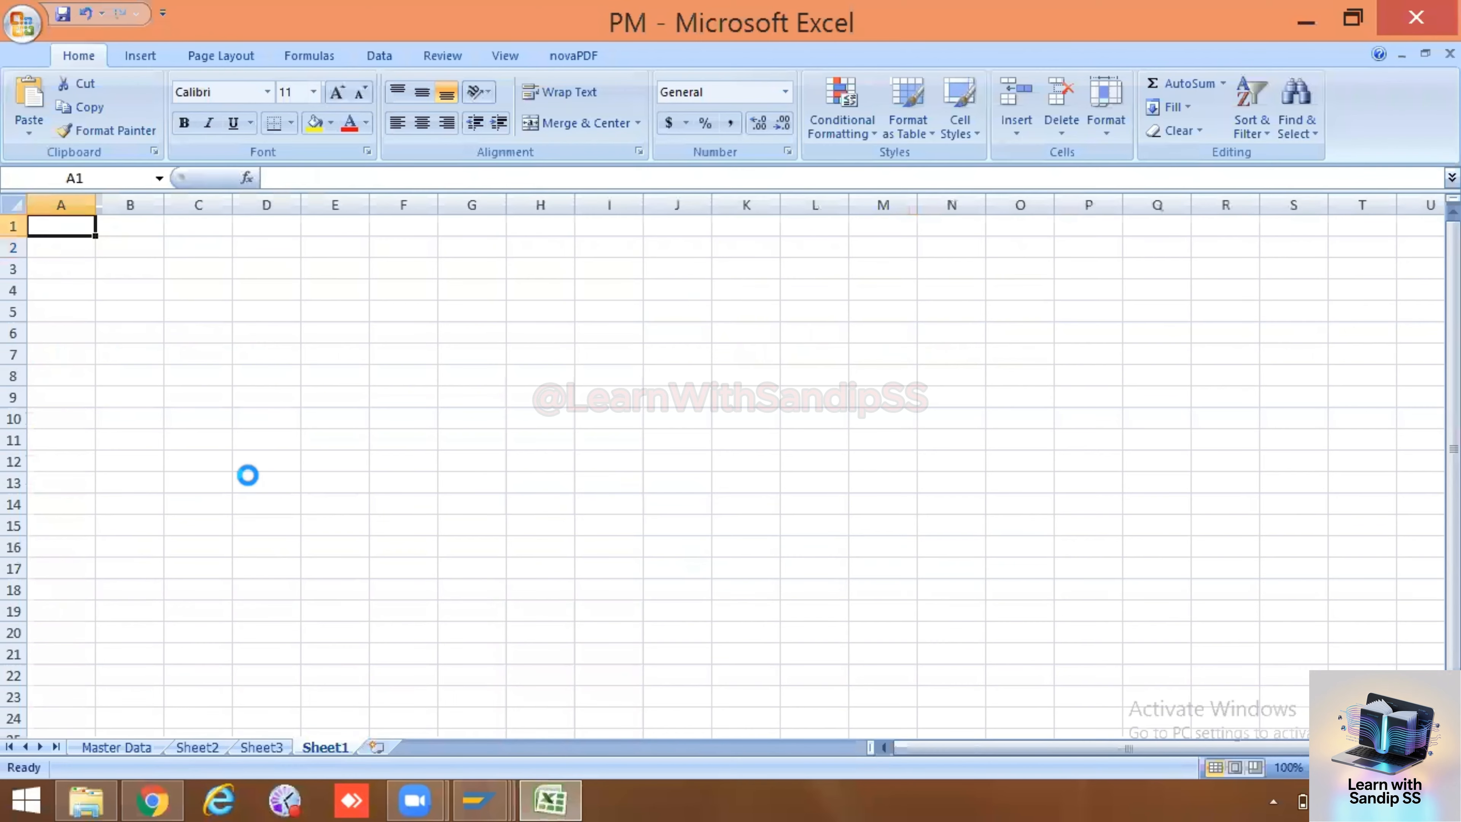
pyautogui.hotkey('ctrl', 'v')
pyautogui.scroll(-3, 426, 480)
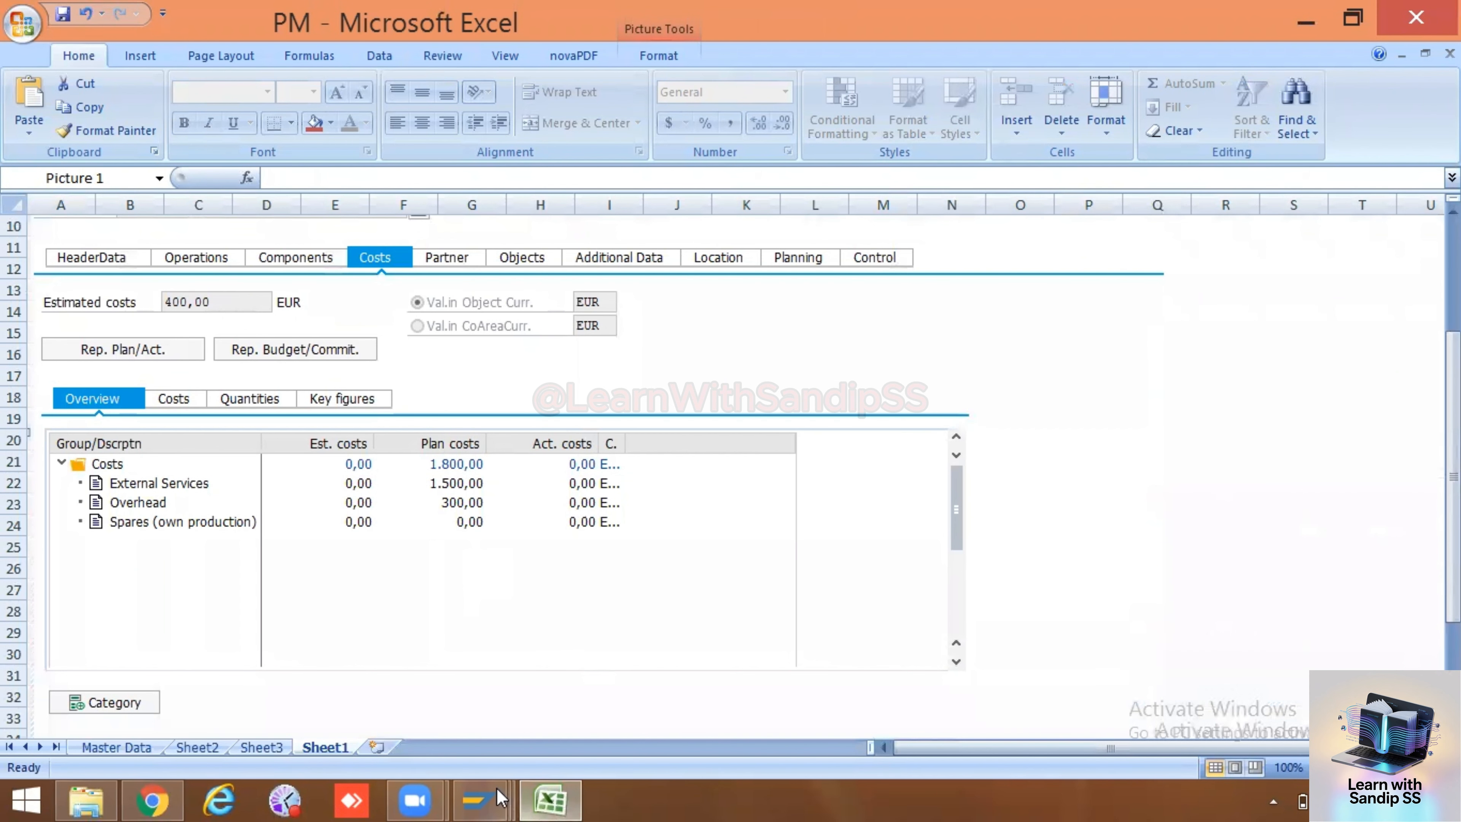
# - Switch back to SAP and examine the order's costs by value category, quantities, key figures and overview
pyautogui.moveTo(500, 799)
pyautogui.click(564, 688)
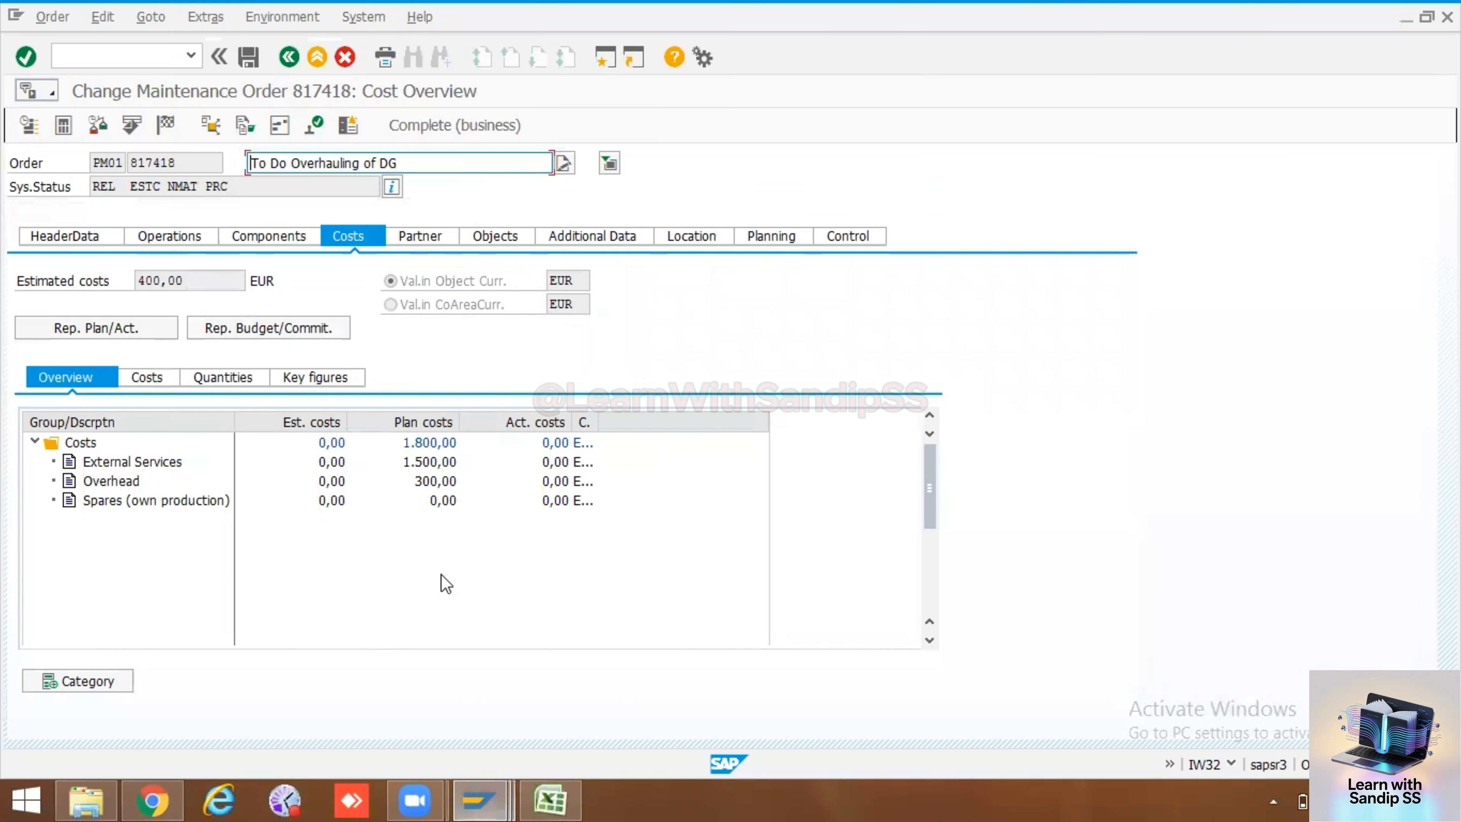
pyautogui.click(154, 375)
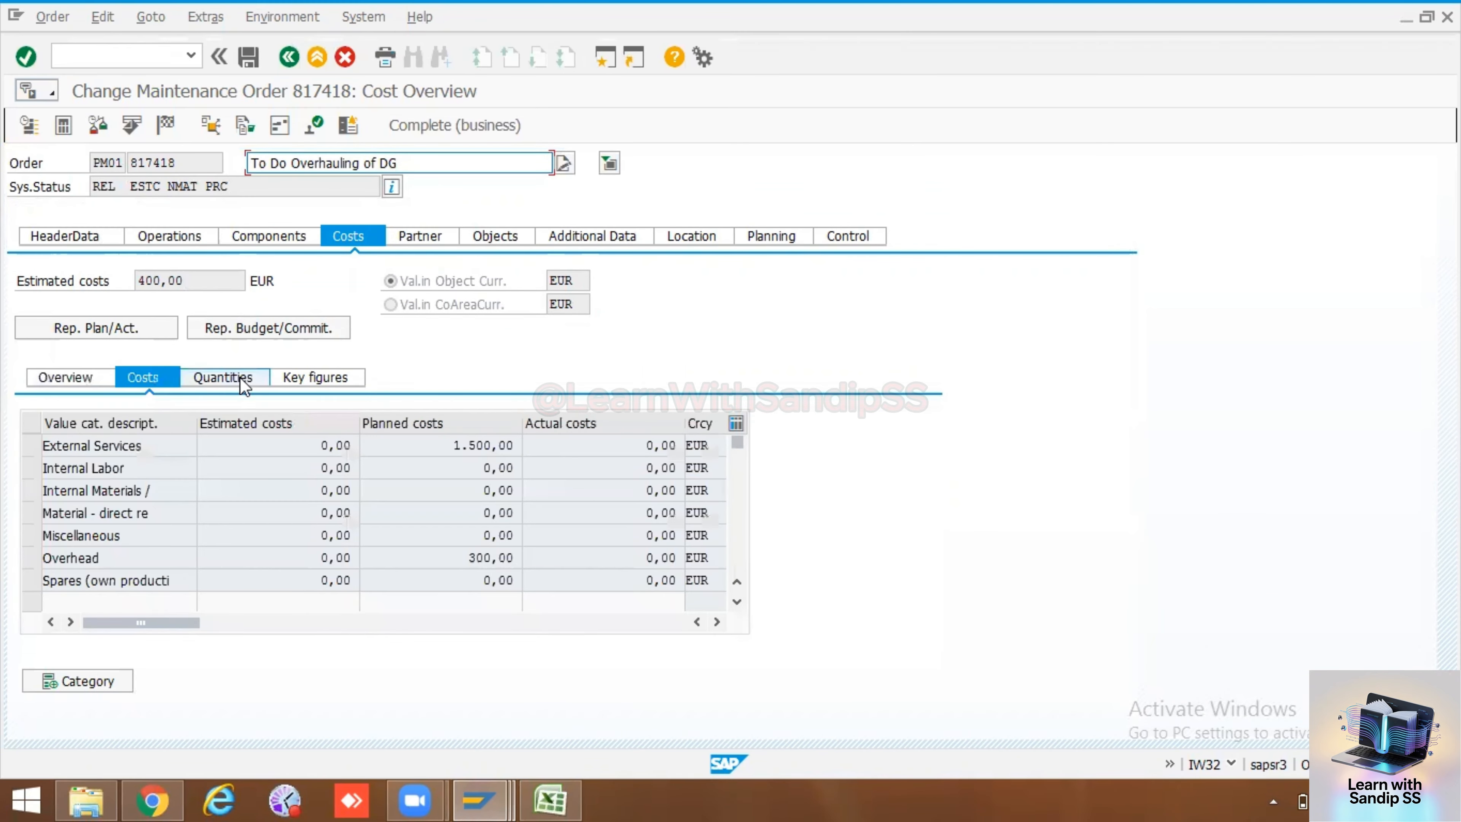
pyautogui.click(245, 381)
pyautogui.click(302, 377)
pyautogui.click(225, 379)
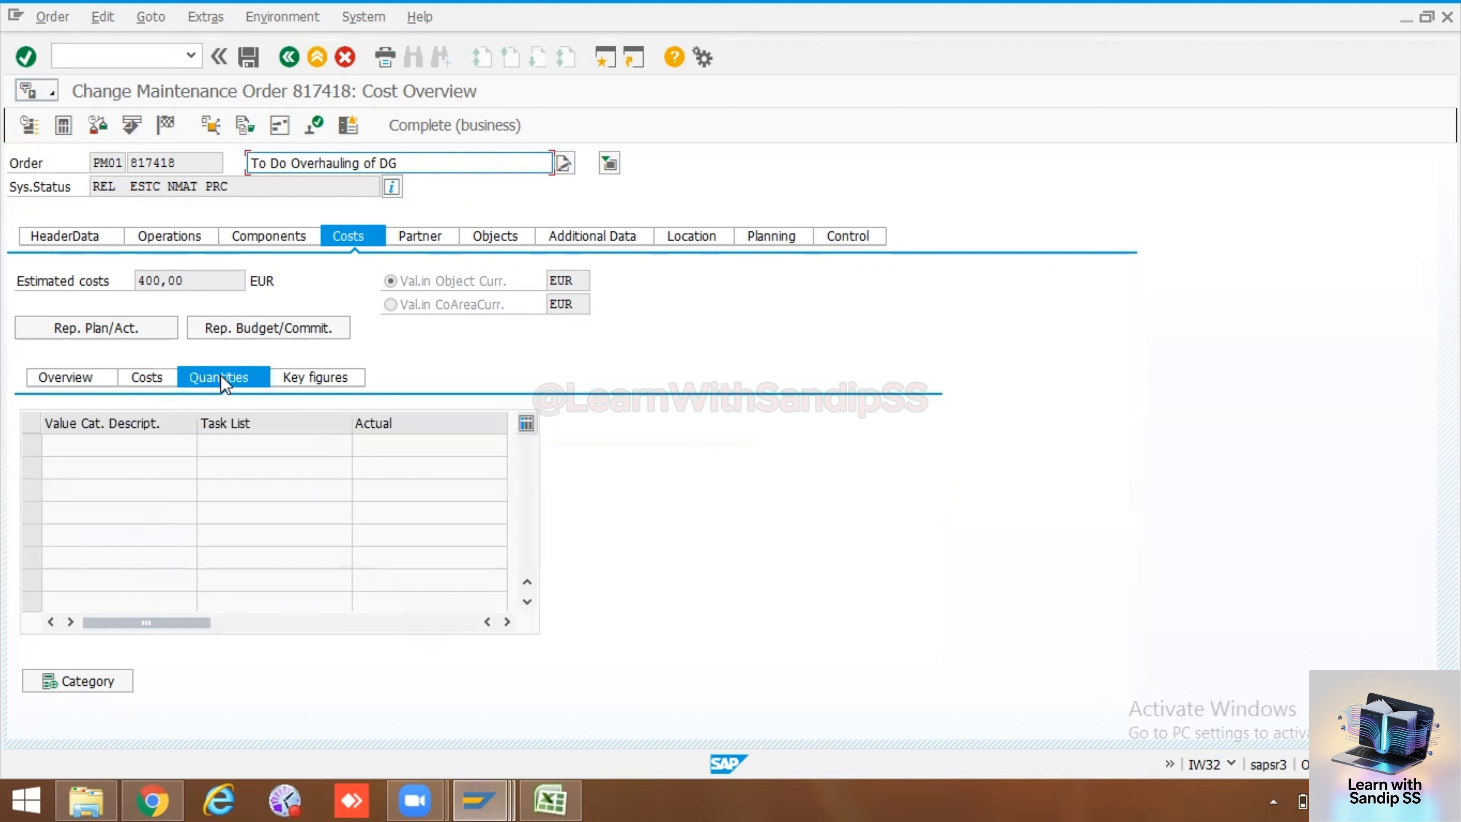
pyautogui.click(163, 373)
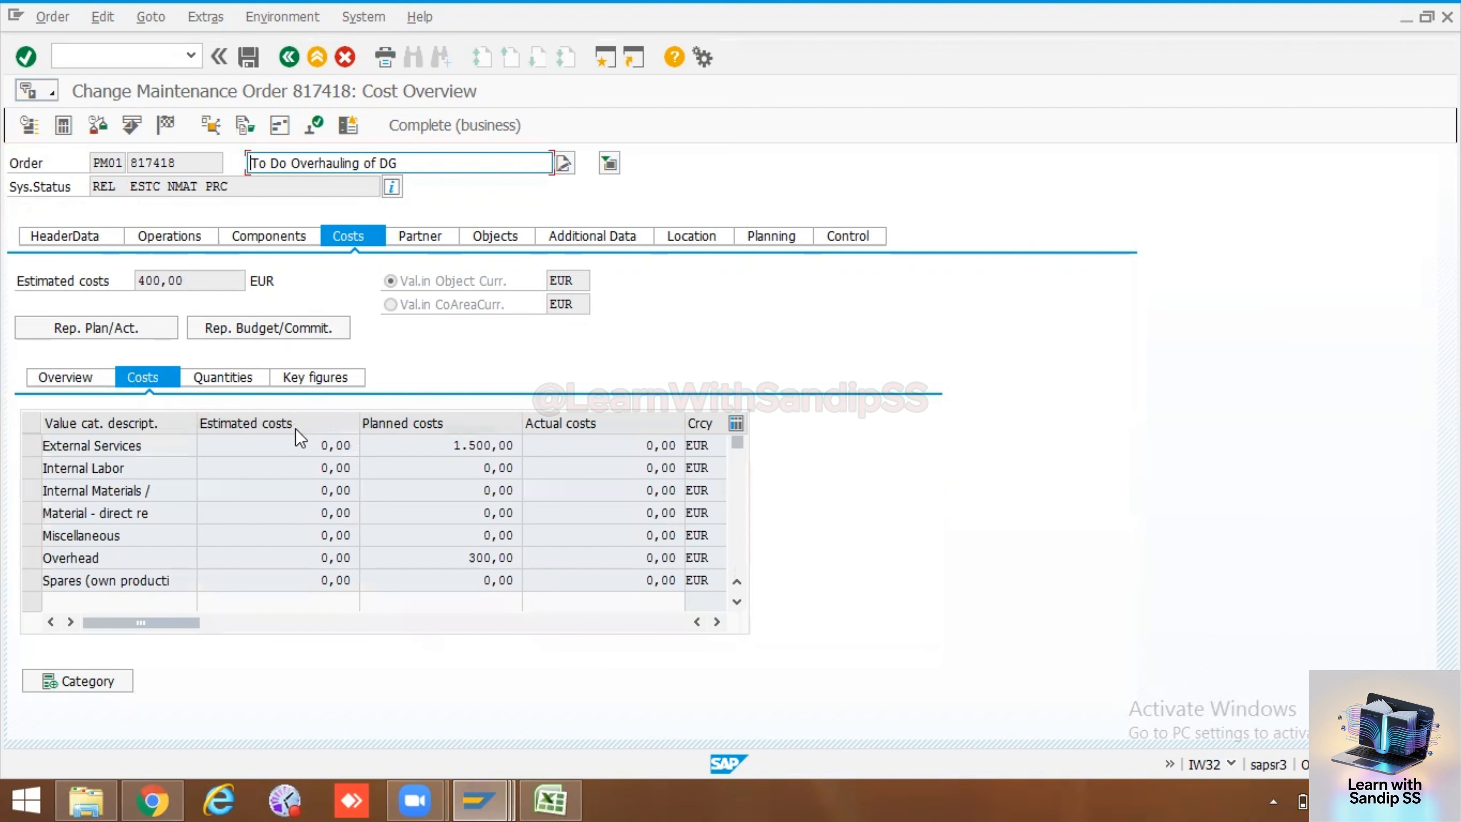
pyautogui.scroll(-2, 316, 489)
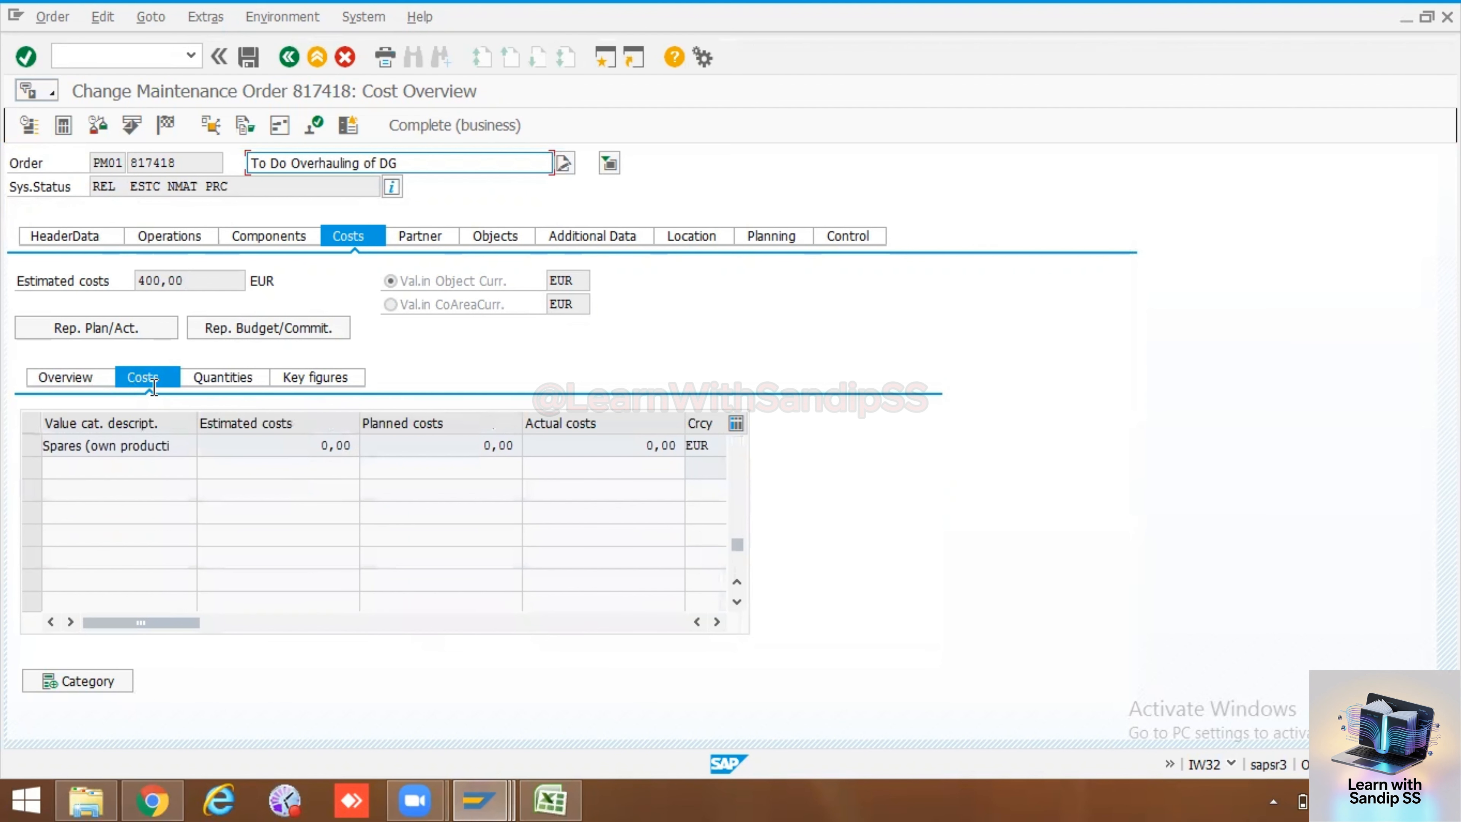
pyautogui.click(80, 388)
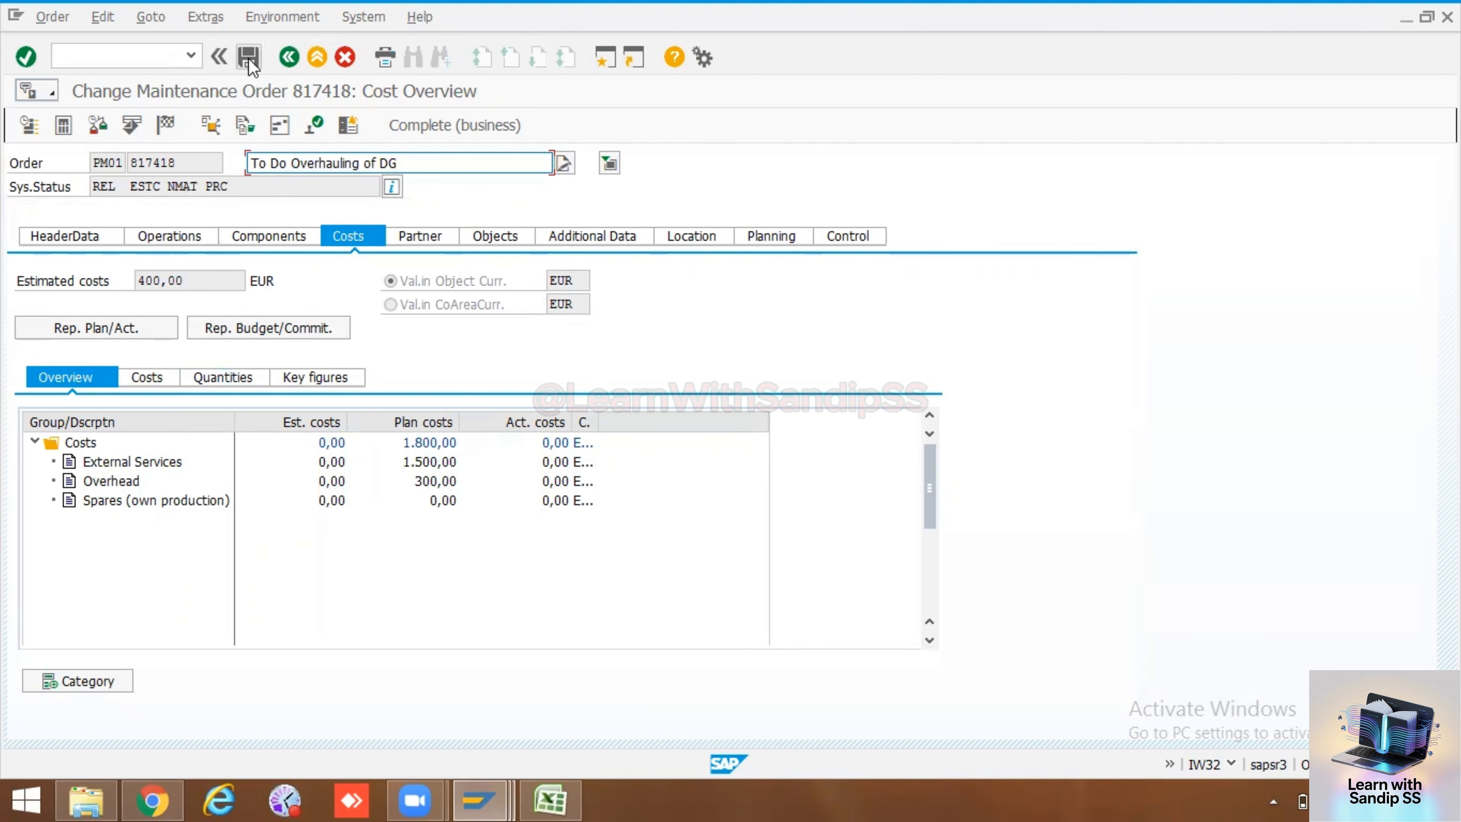
# - Review the internal labour operations 0010 and 0020 in the order's operation list, and save the order
pyautogui.click(95, 237)
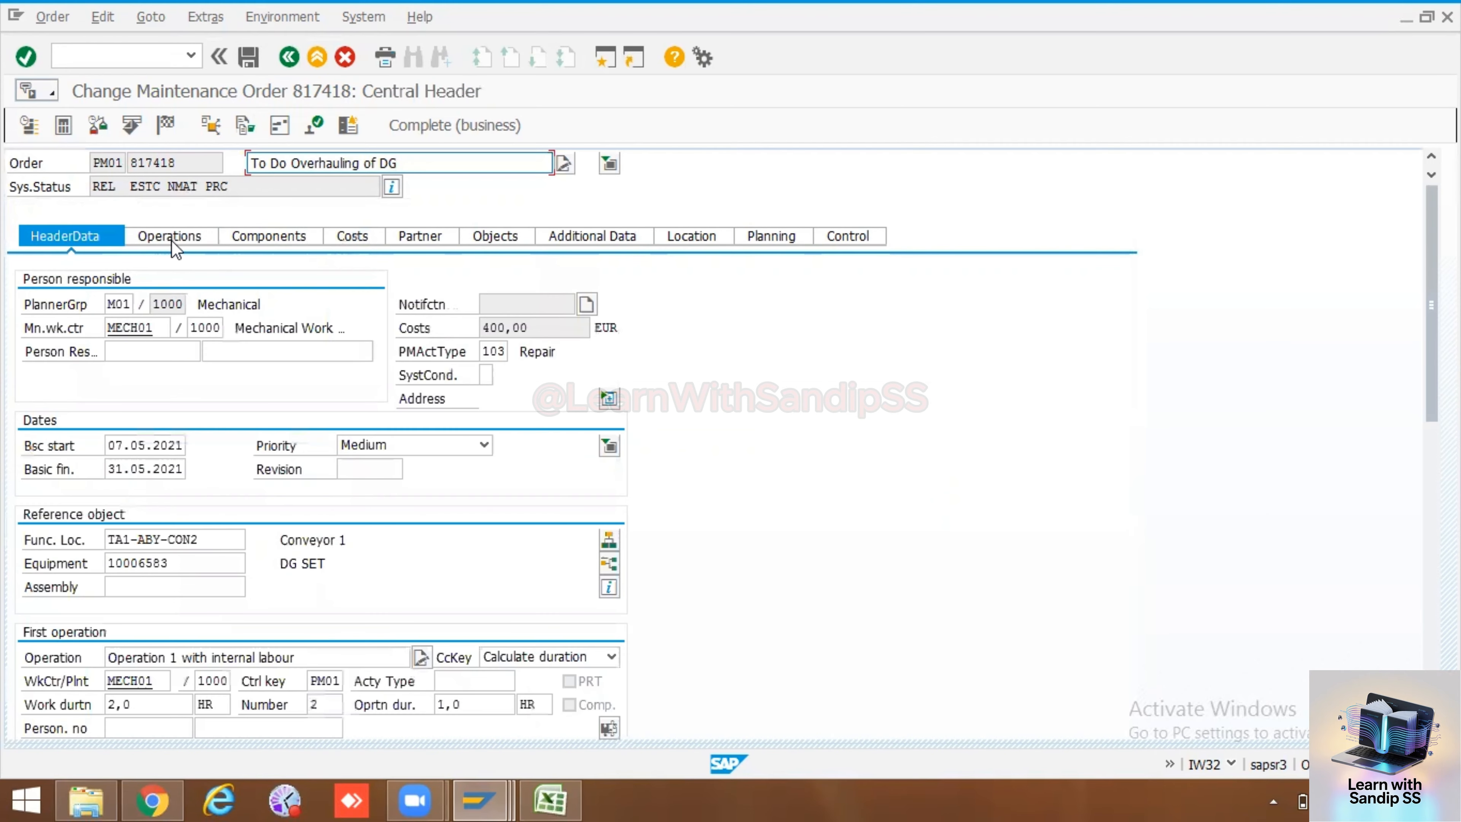
pyautogui.click(172, 241)
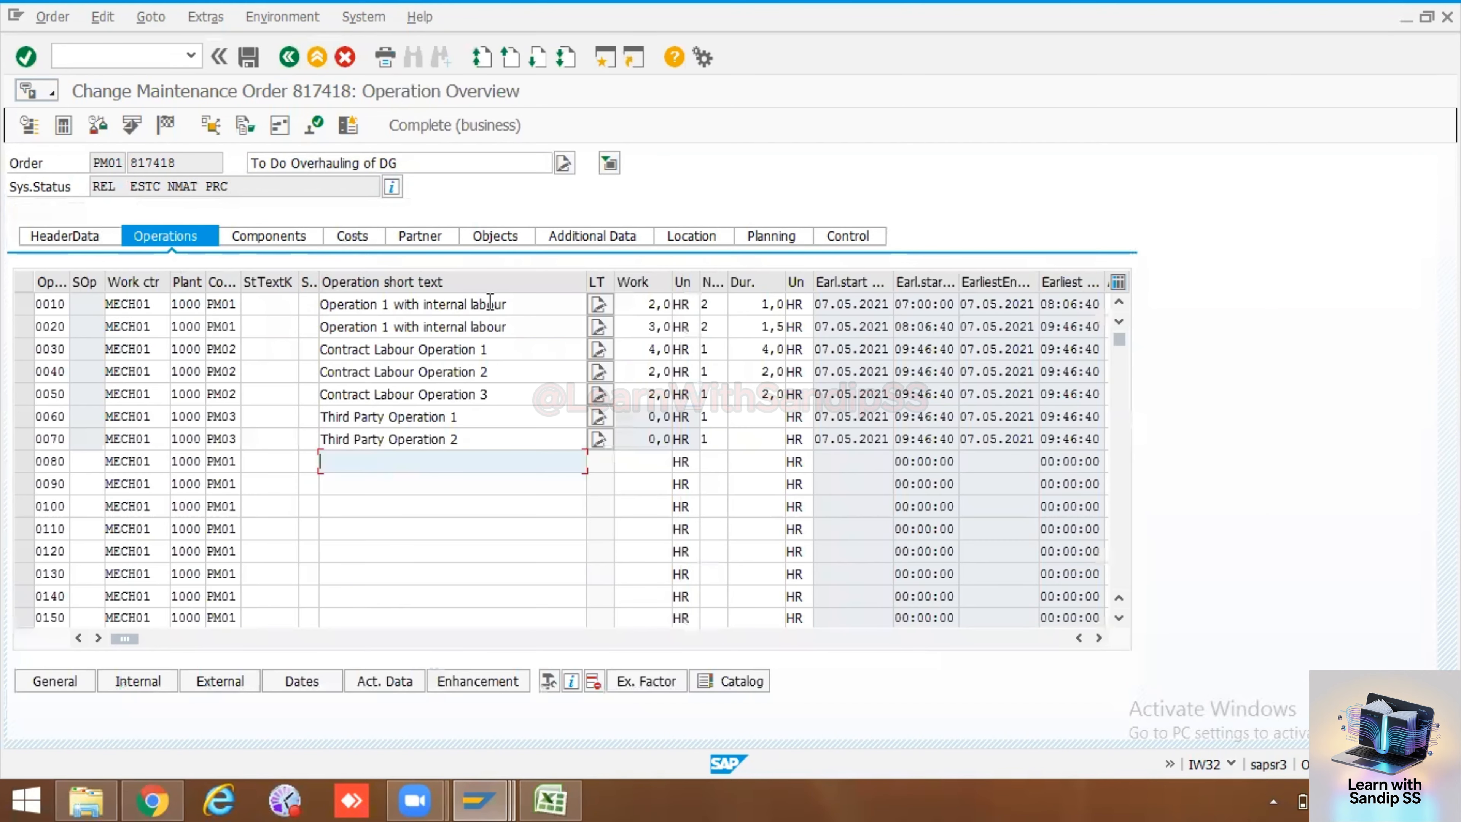
pyautogui.moveTo(516, 304); pyautogui.dragTo(291, 308)
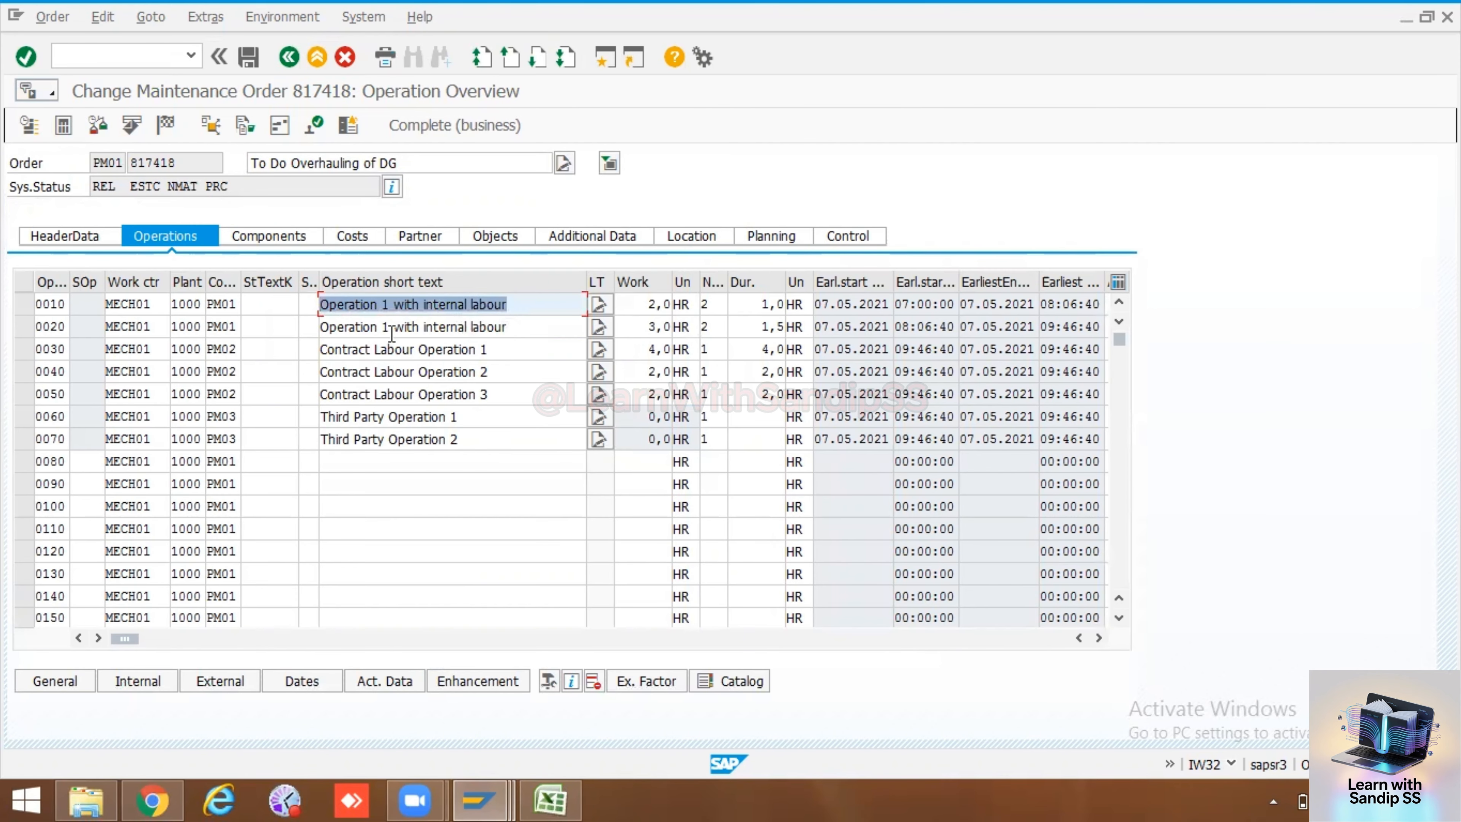
pyautogui.moveTo(511, 327); pyautogui.dragTo(304, 332)
pyautogui.moveTo(533, 304); pyautogui.dragTo(295, 304)
pyautogui.moveTo(509, 327); pyautogui.dragTo(316, 328)
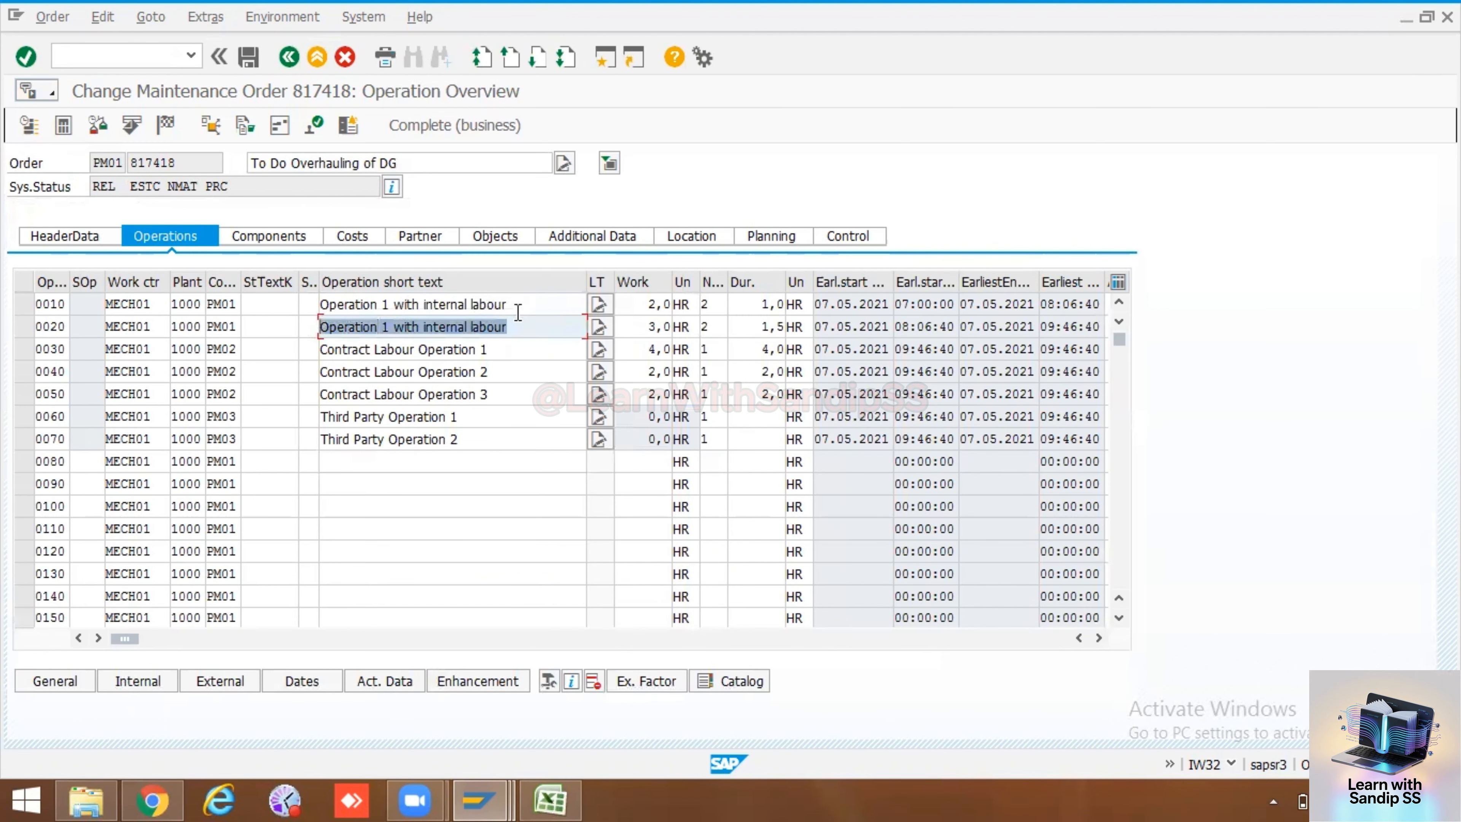
pyautogui.moveTo(509, 304); pyautogui.dragTo(330, 304)
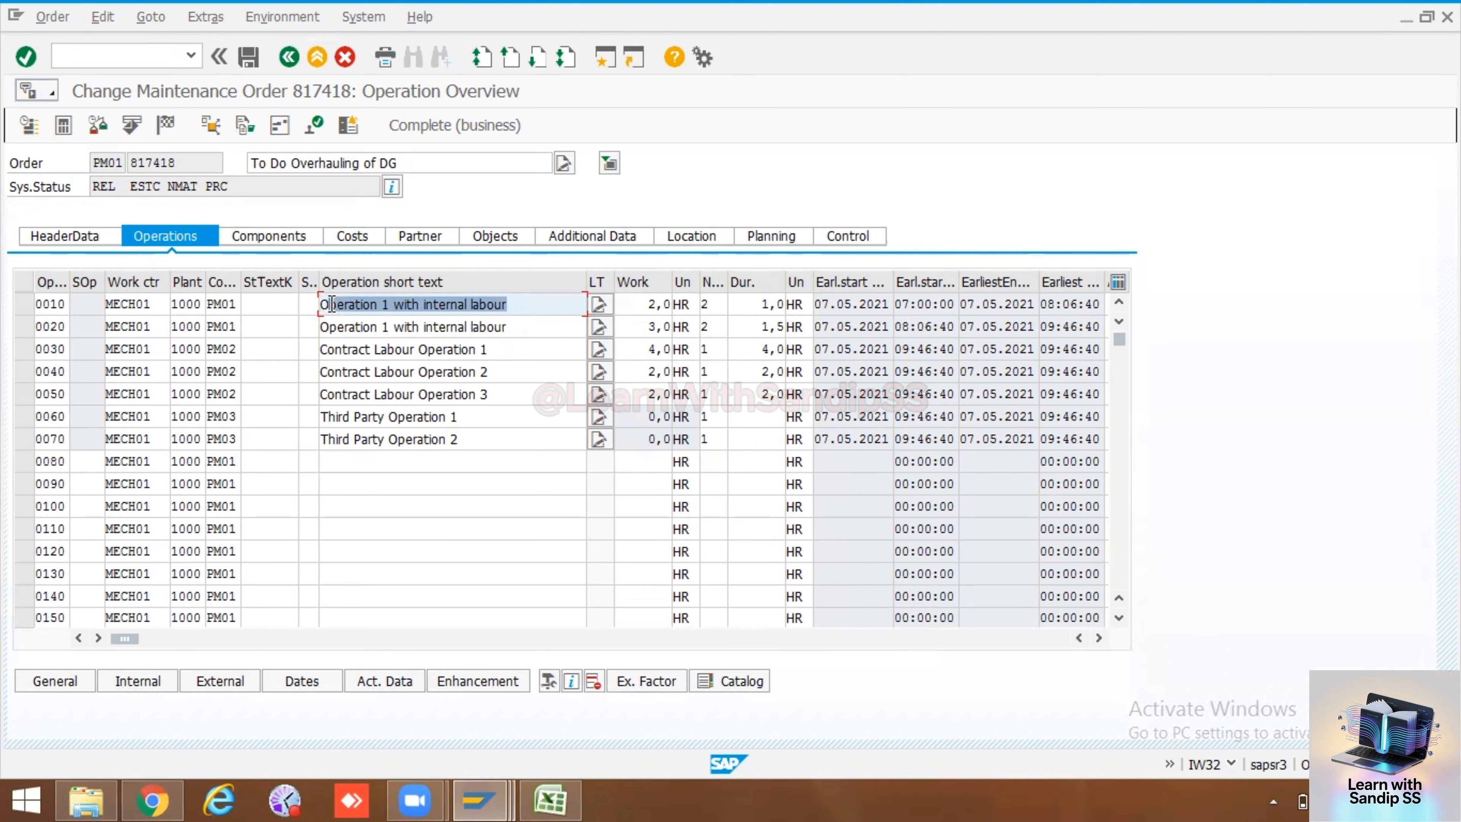
pyautogui.moveTo(520, 304); pyautogui.dragTo(312, 304)
pyautogui.click(249, 56)
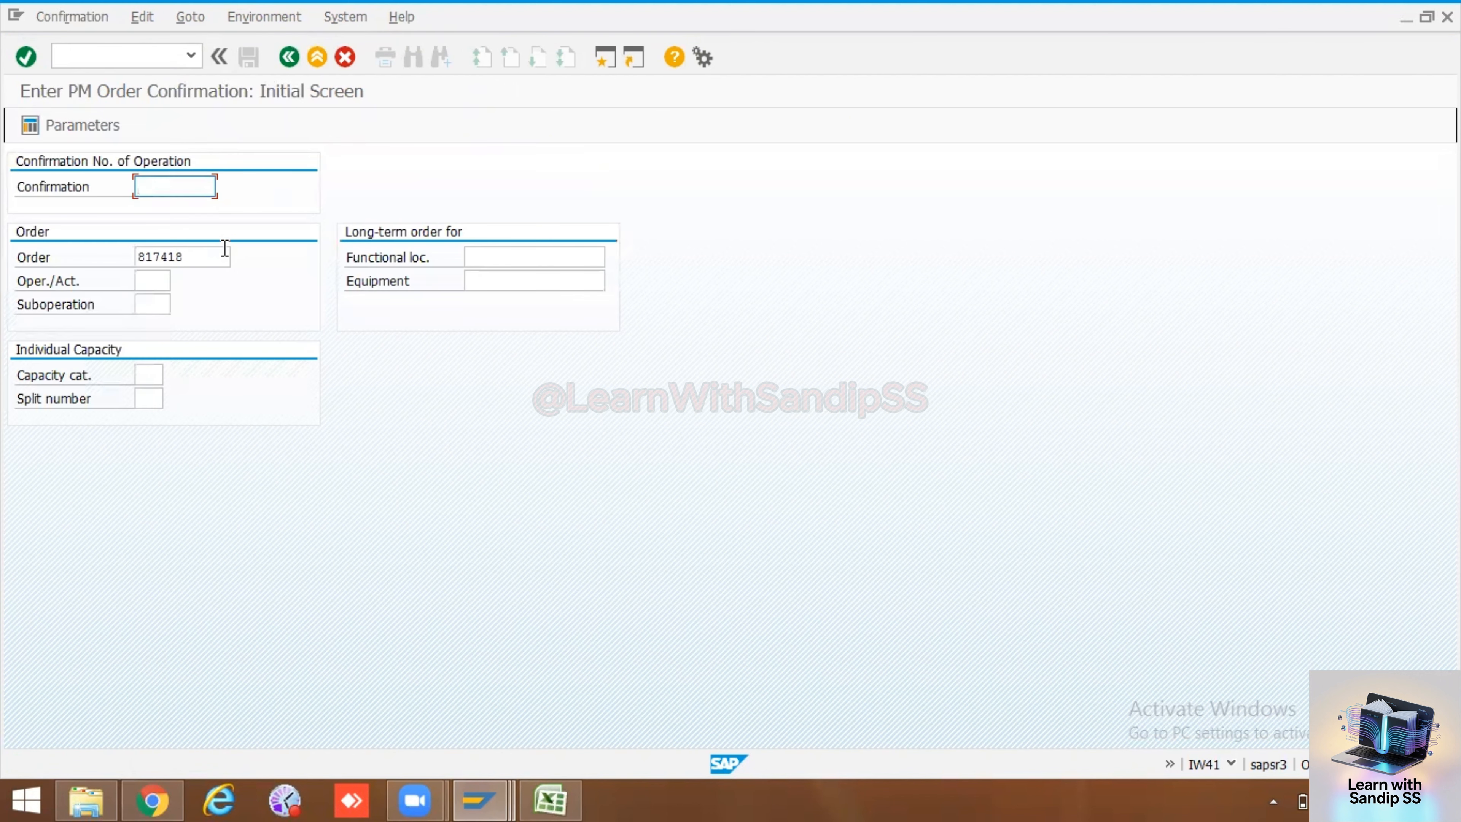
# - Open the order for confirmation in IW41, select operations 0010 and 0020, and check the confirmation parameters
pyautogui.press('Return')
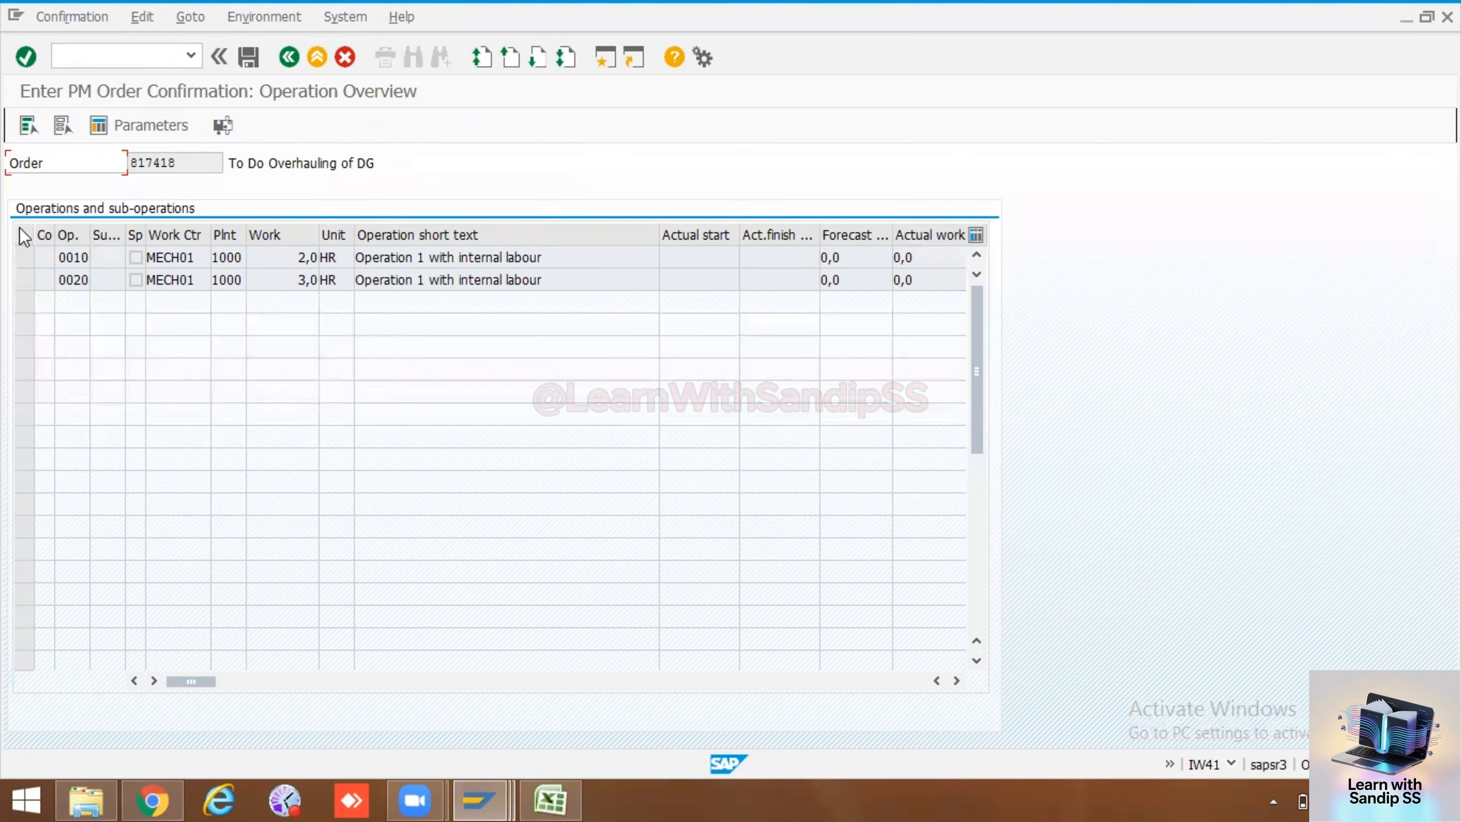
pyautogui.click(27, 125)
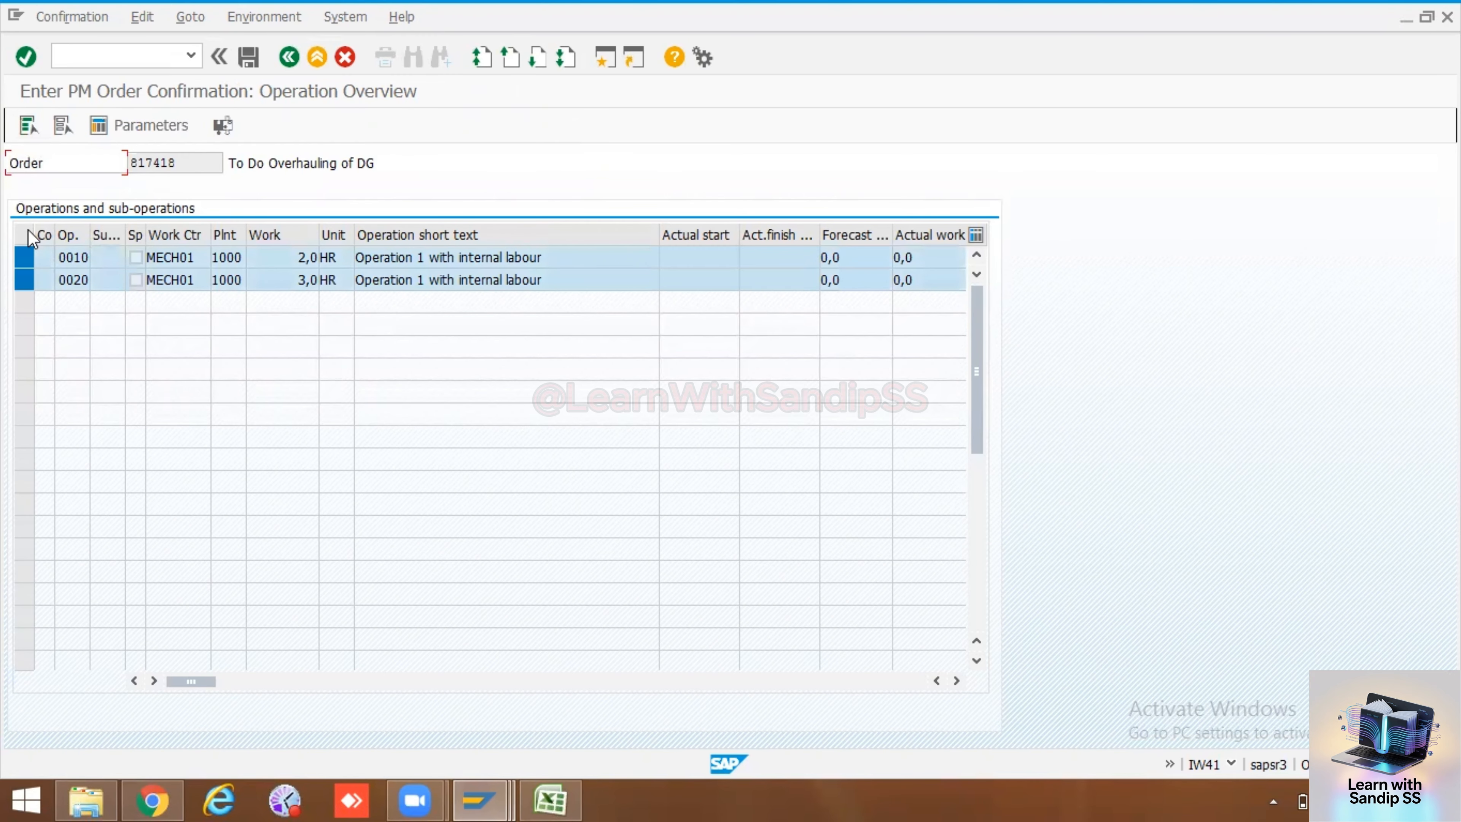
pyautogui.click(120, 128)
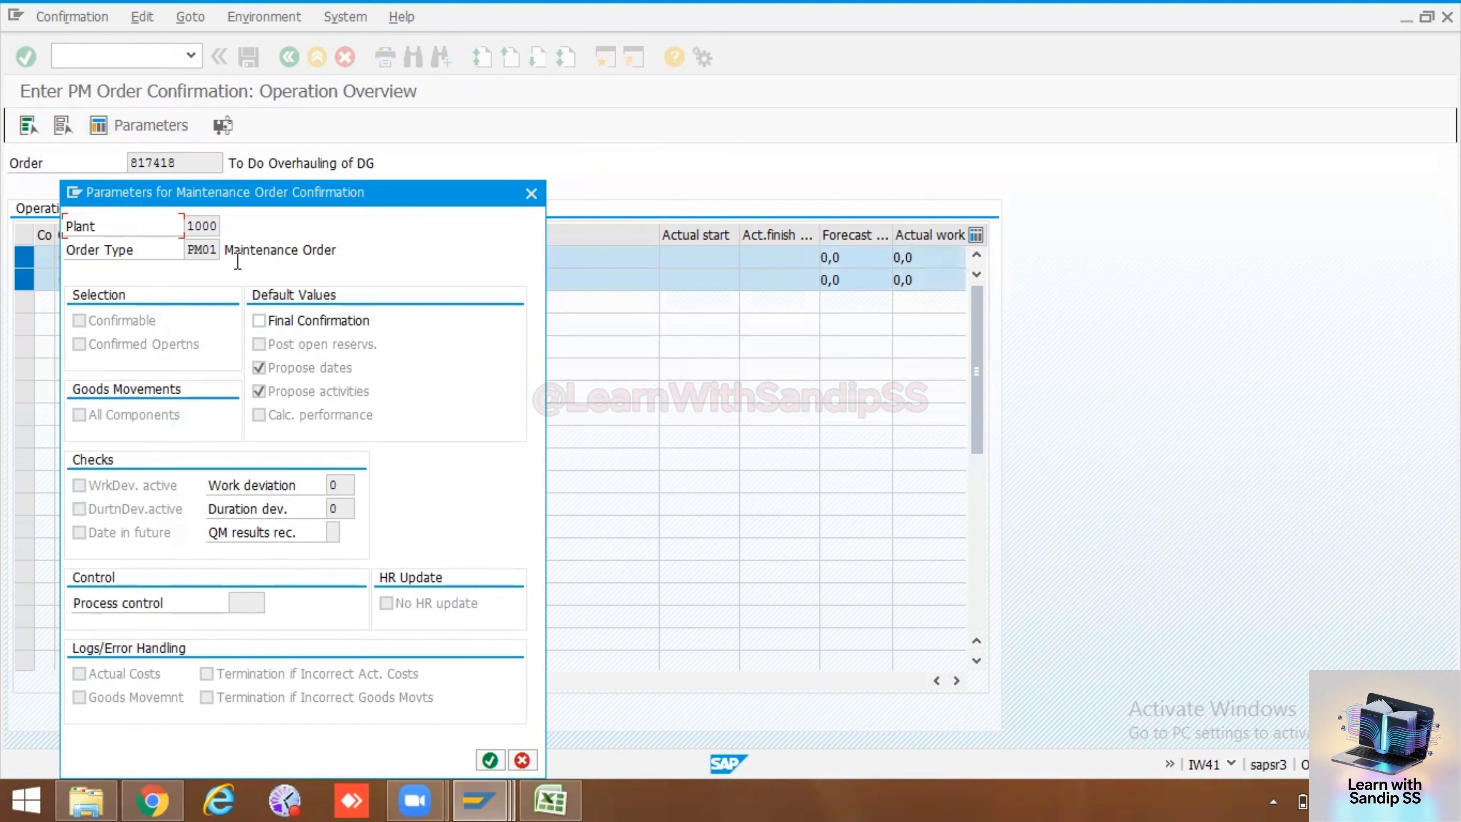
pyautogui.click(490, 761)
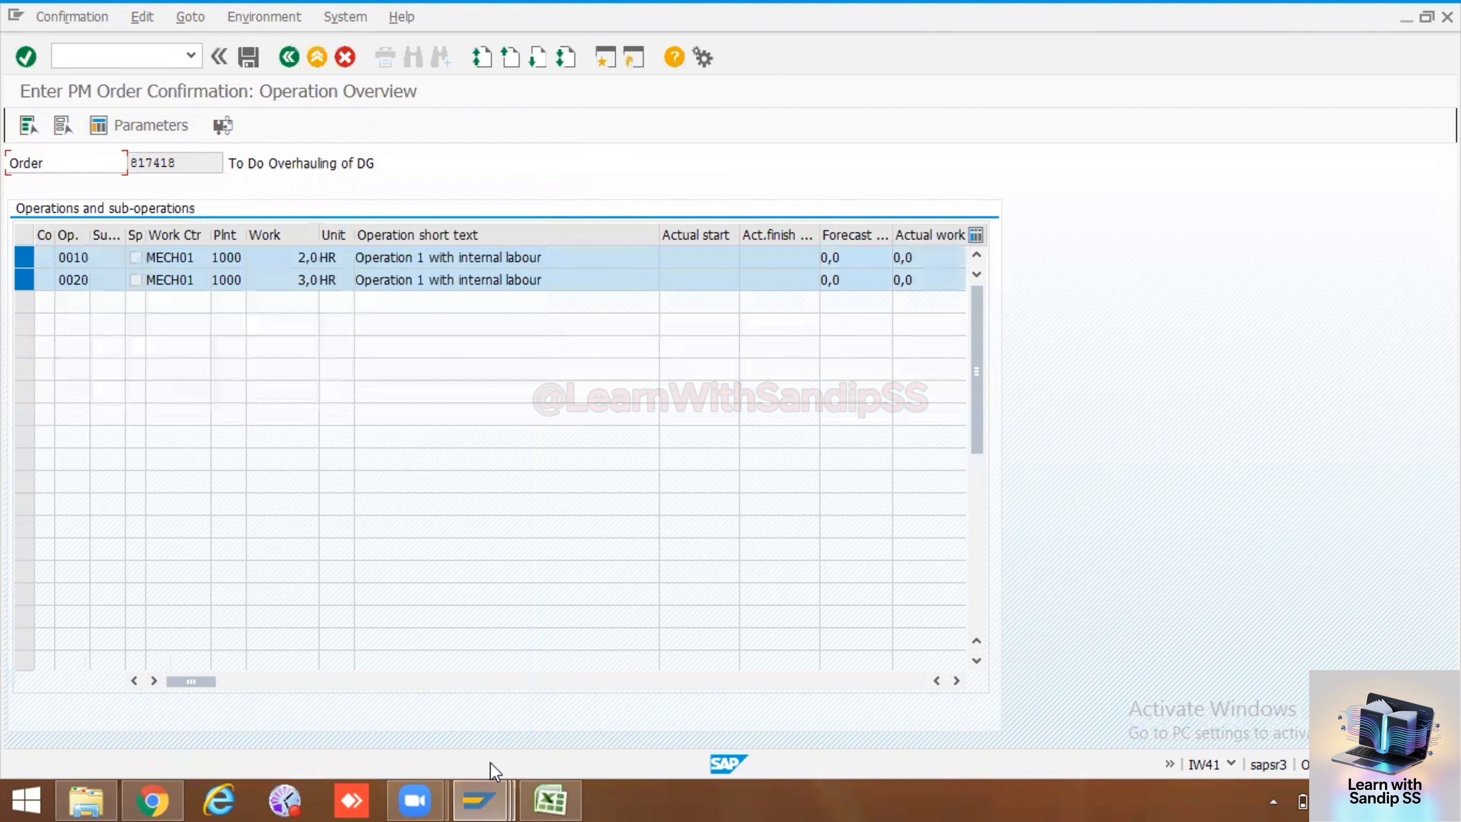
# - Fill in operation 0010's confirmation with Final Confirmation, Clear Open Reservations, No Remaining Work, the text "Work Done" and the employee's personnel number
pyautogui.doubleClick(185, 269)
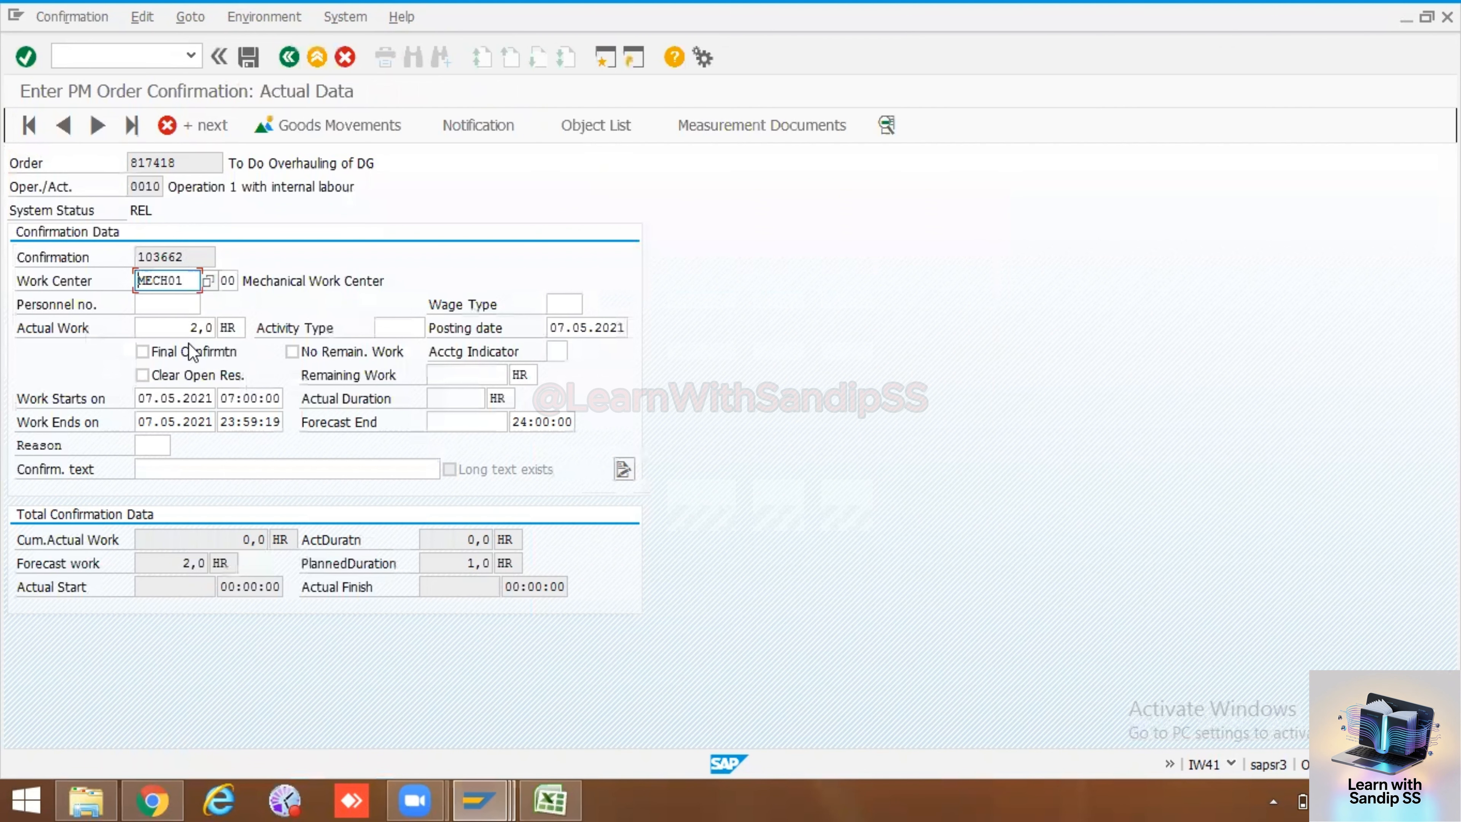
pyautogui.click(152, 352)
pyautogui.click(155, 377)
pyautogui.click(344, 361)
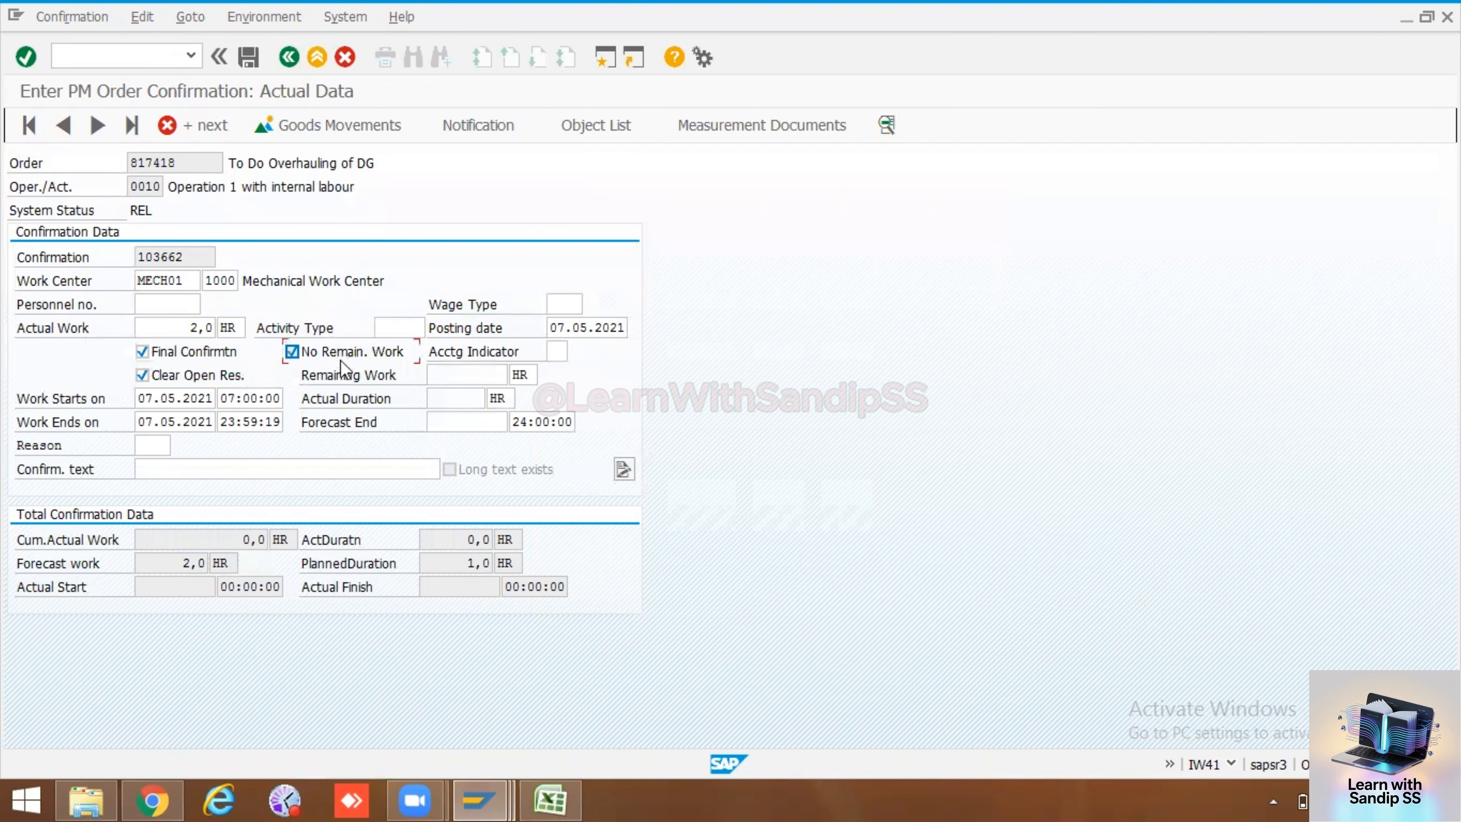
pyautogui.click(291, 465)
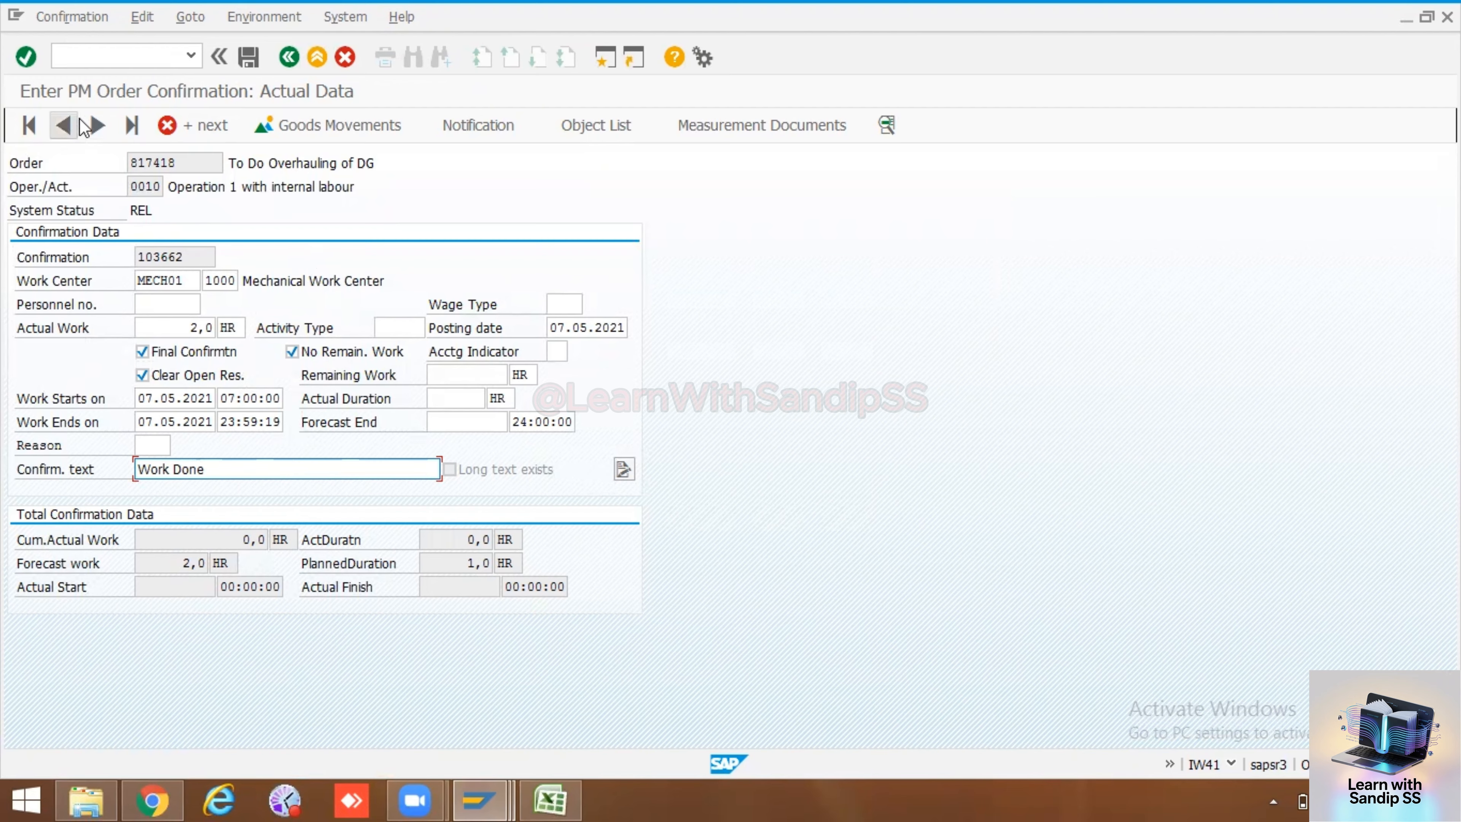
pyautogui.click(156, 299)
pyautogui.click(174, 325)
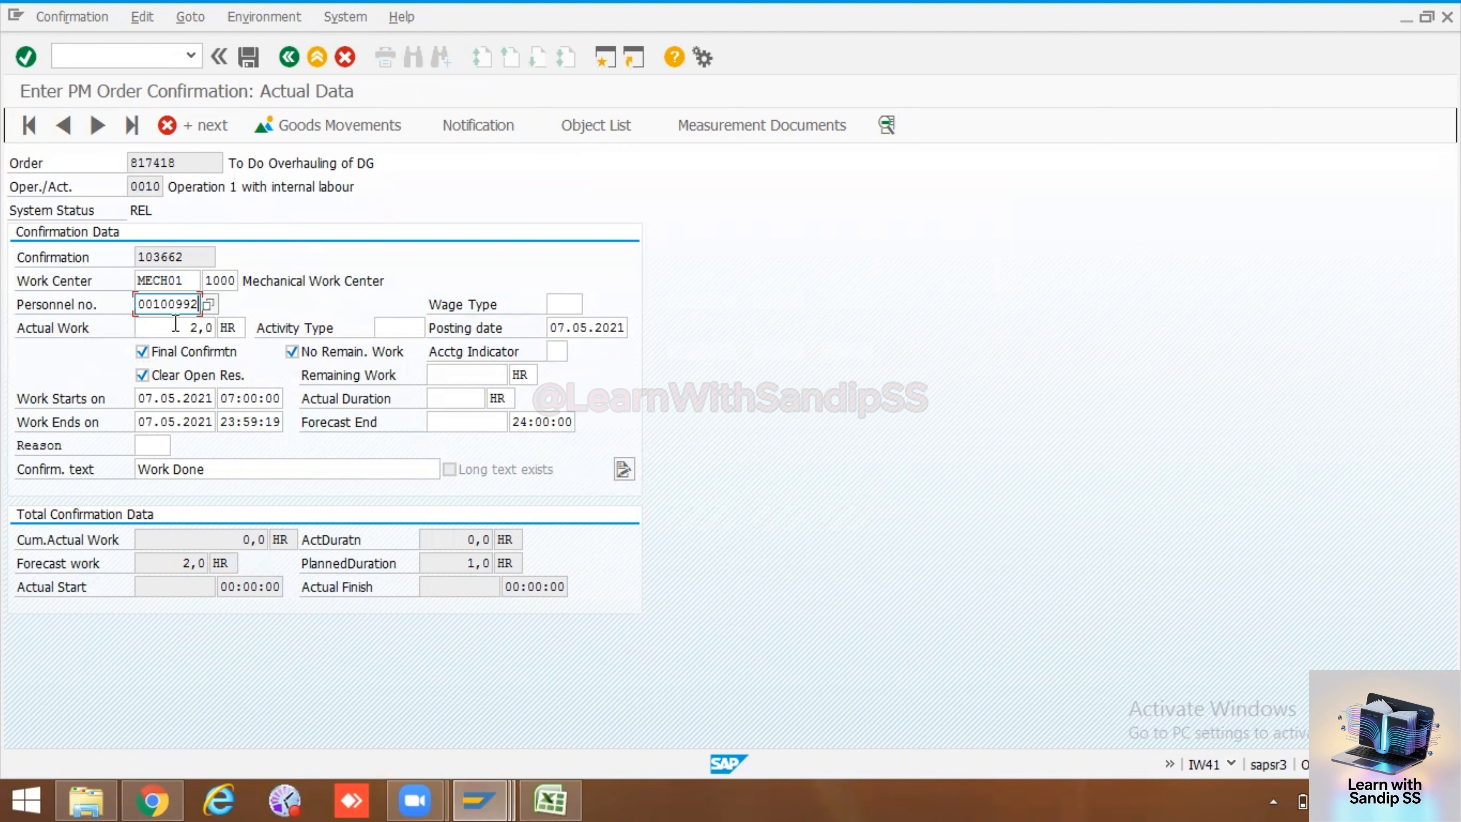
pyautogui.press('Return')
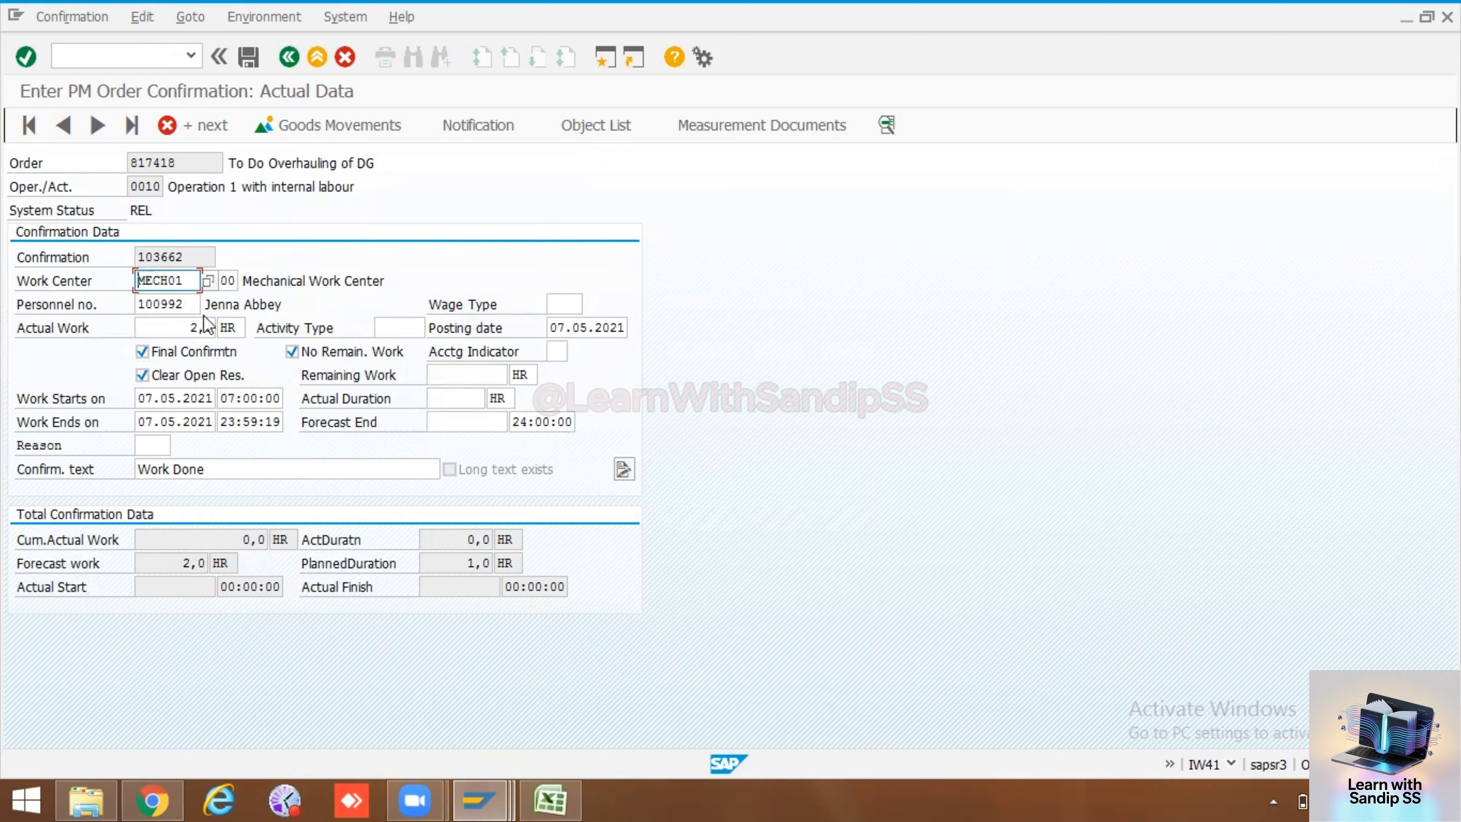
# - Fill in operation 0020's confirmation with the personnel number, all three completion options and the text "Work Done", and save the confirmations
pyautogui.click(98, 125)
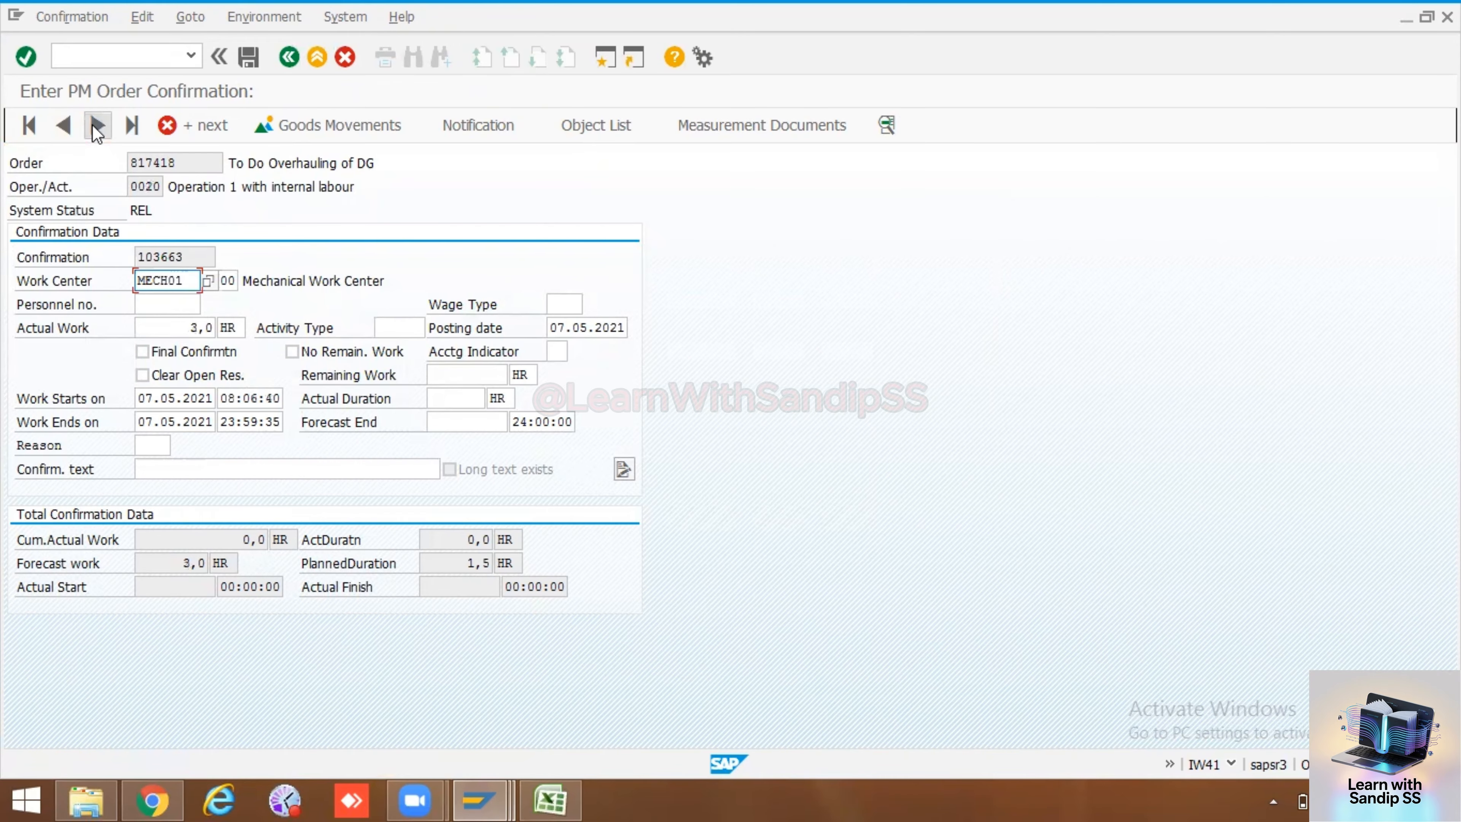
pyautogui.click(160, 311)
pyautogui.click(170, 322)
pyautogui.click(141, 351)
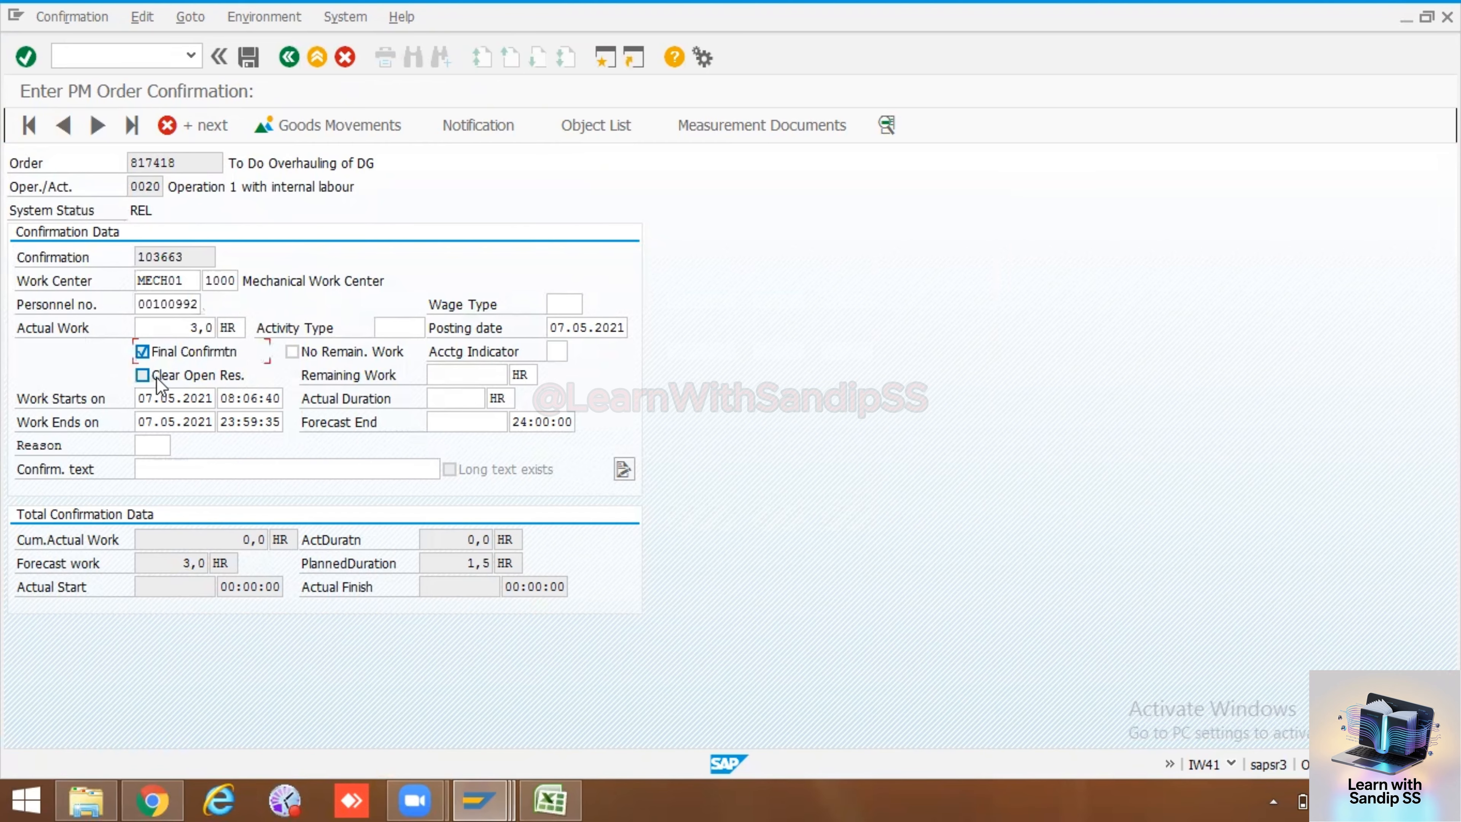
pyautogui.click(142, 375)
pyautogui.click(292, 352)
pyautogui.click(284, 464)
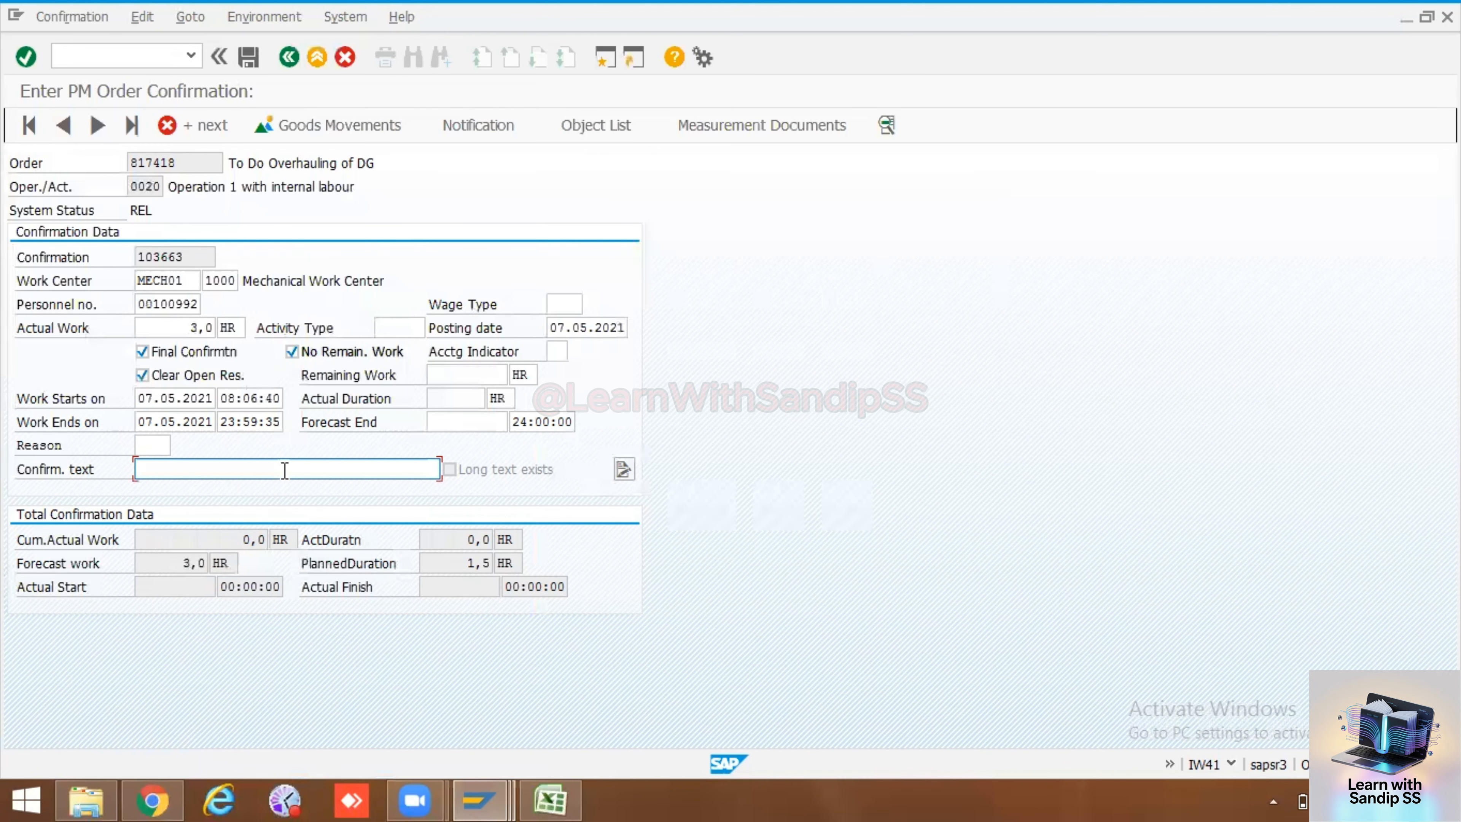
pyautogui.click(261, 484)
pyautogui.press('Return')
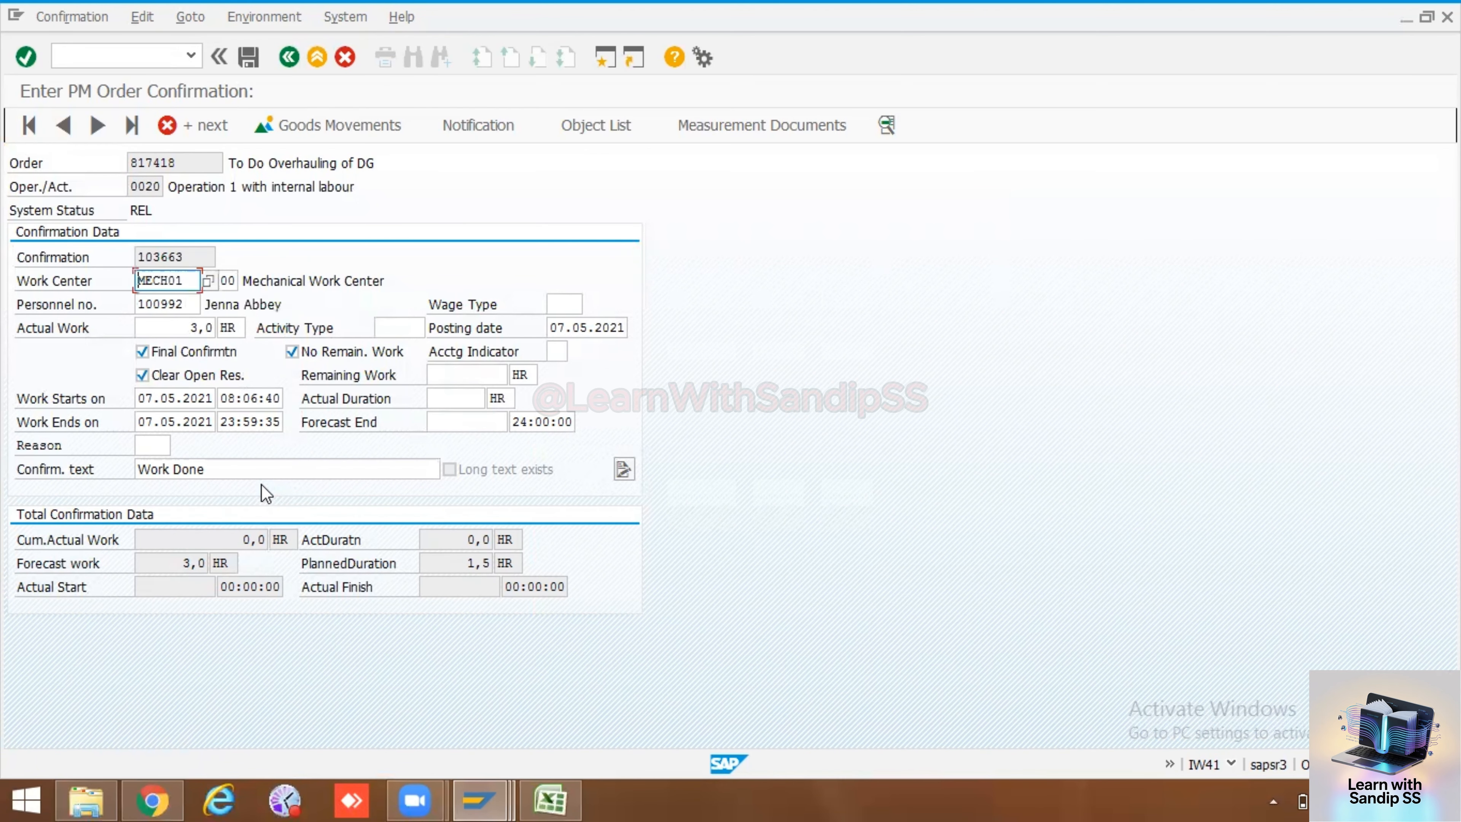
pyautogui.click(242, 62)
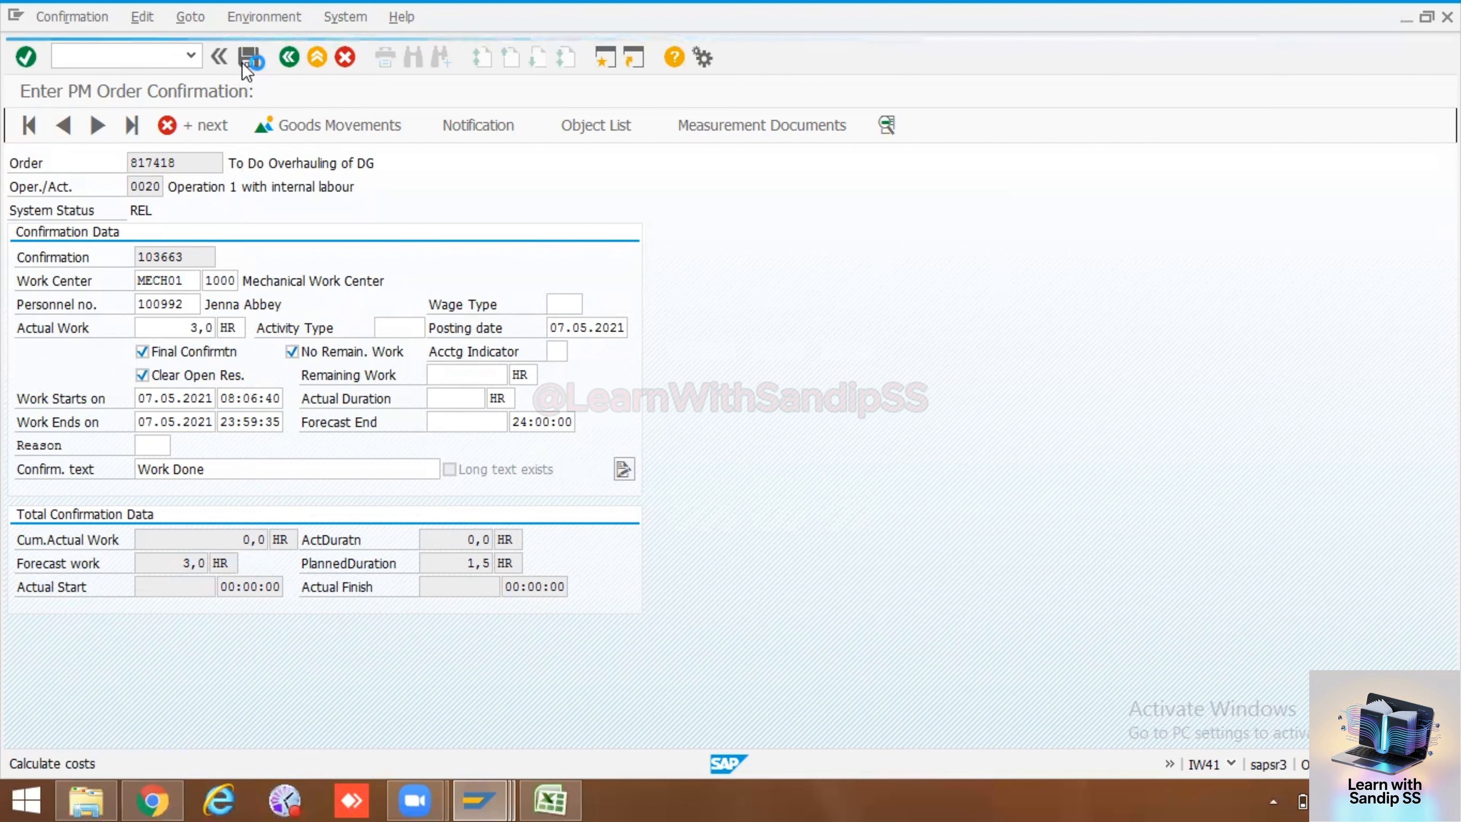
# - Open the same maintenance order for change in IW32 and check the details of its system status
pyautogui.click(128, 58)
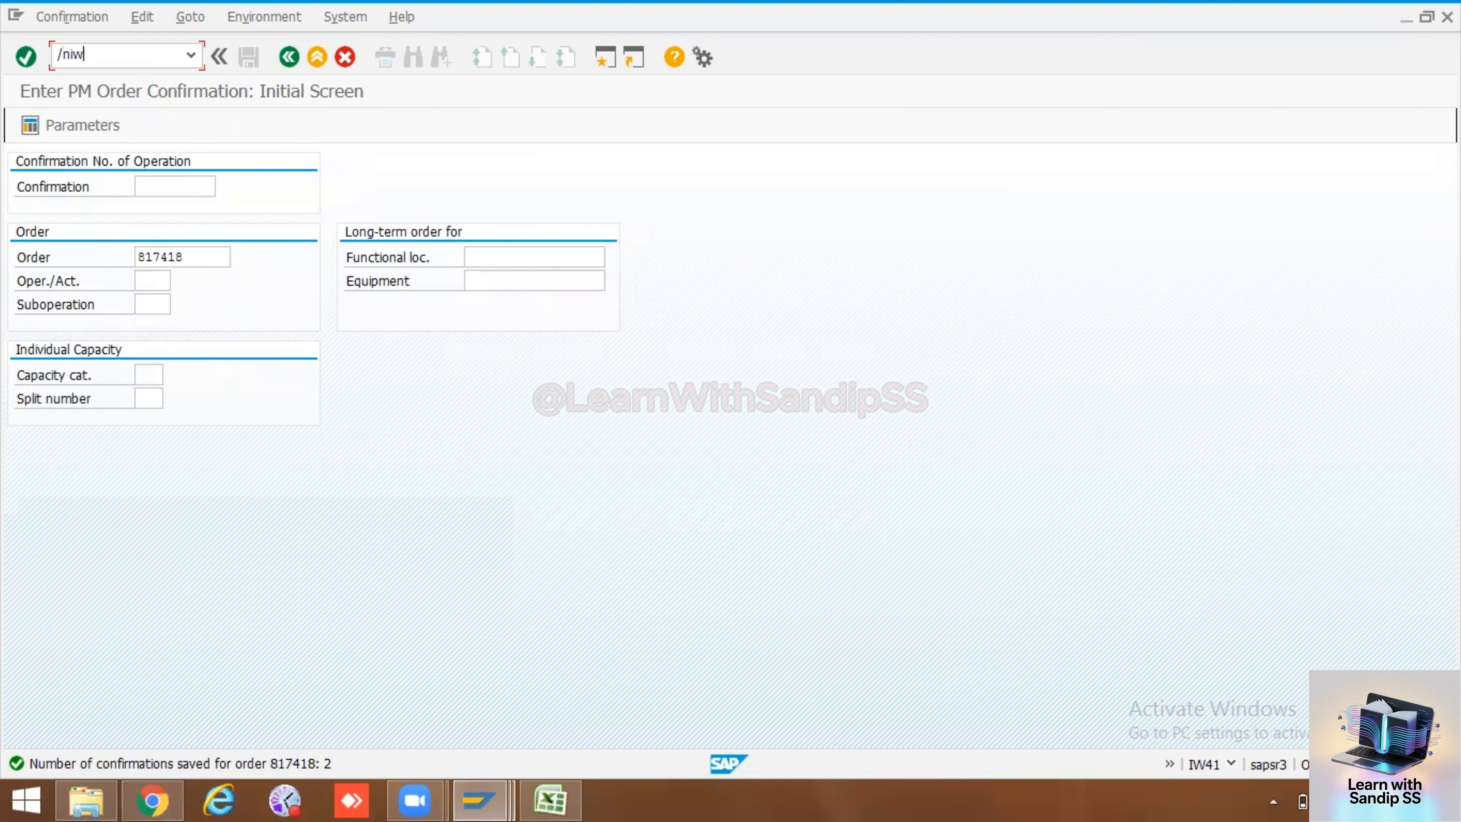
pyautogui.press('Return')
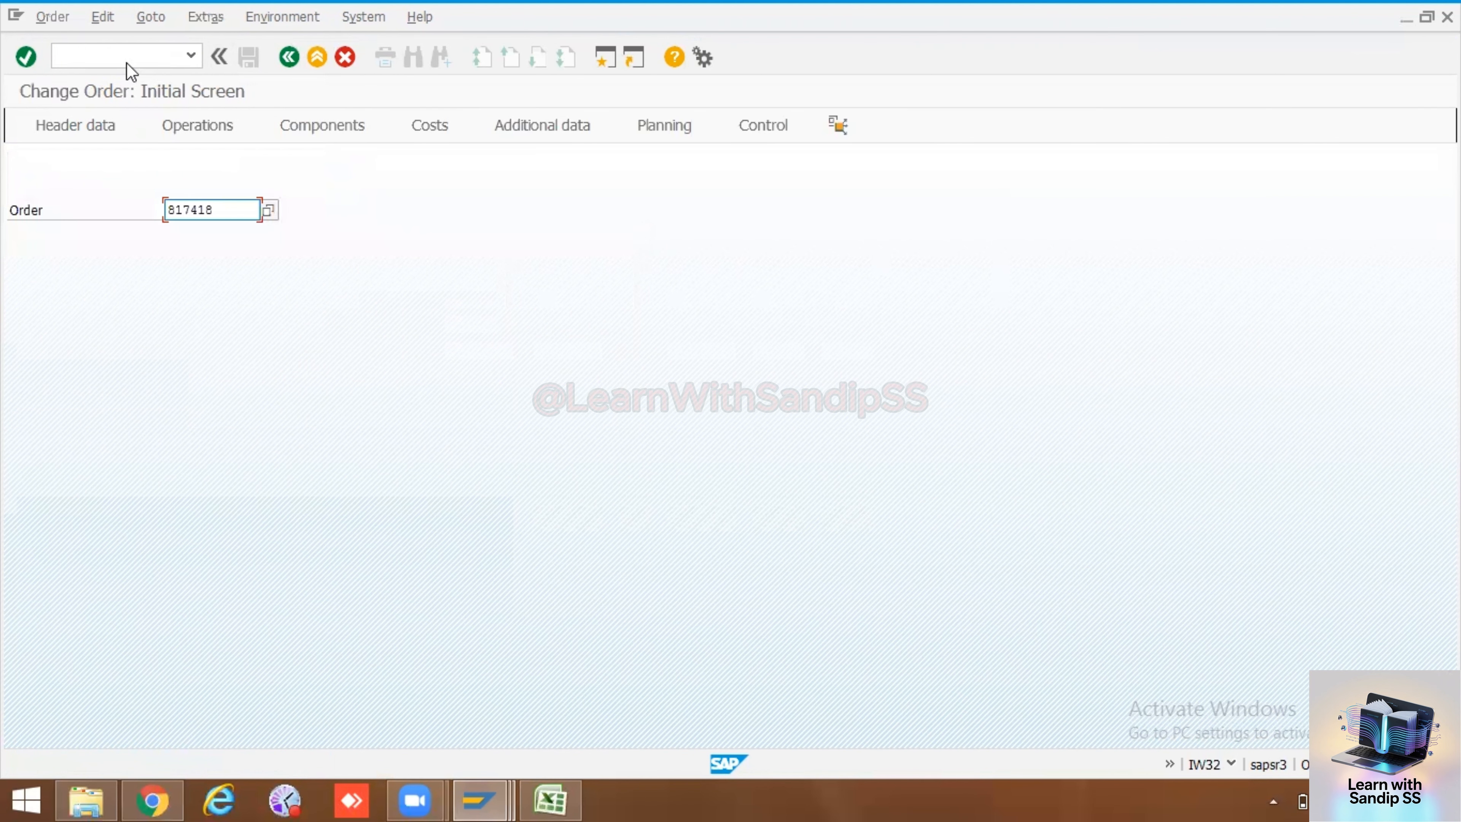
pyautogui.press('Return')
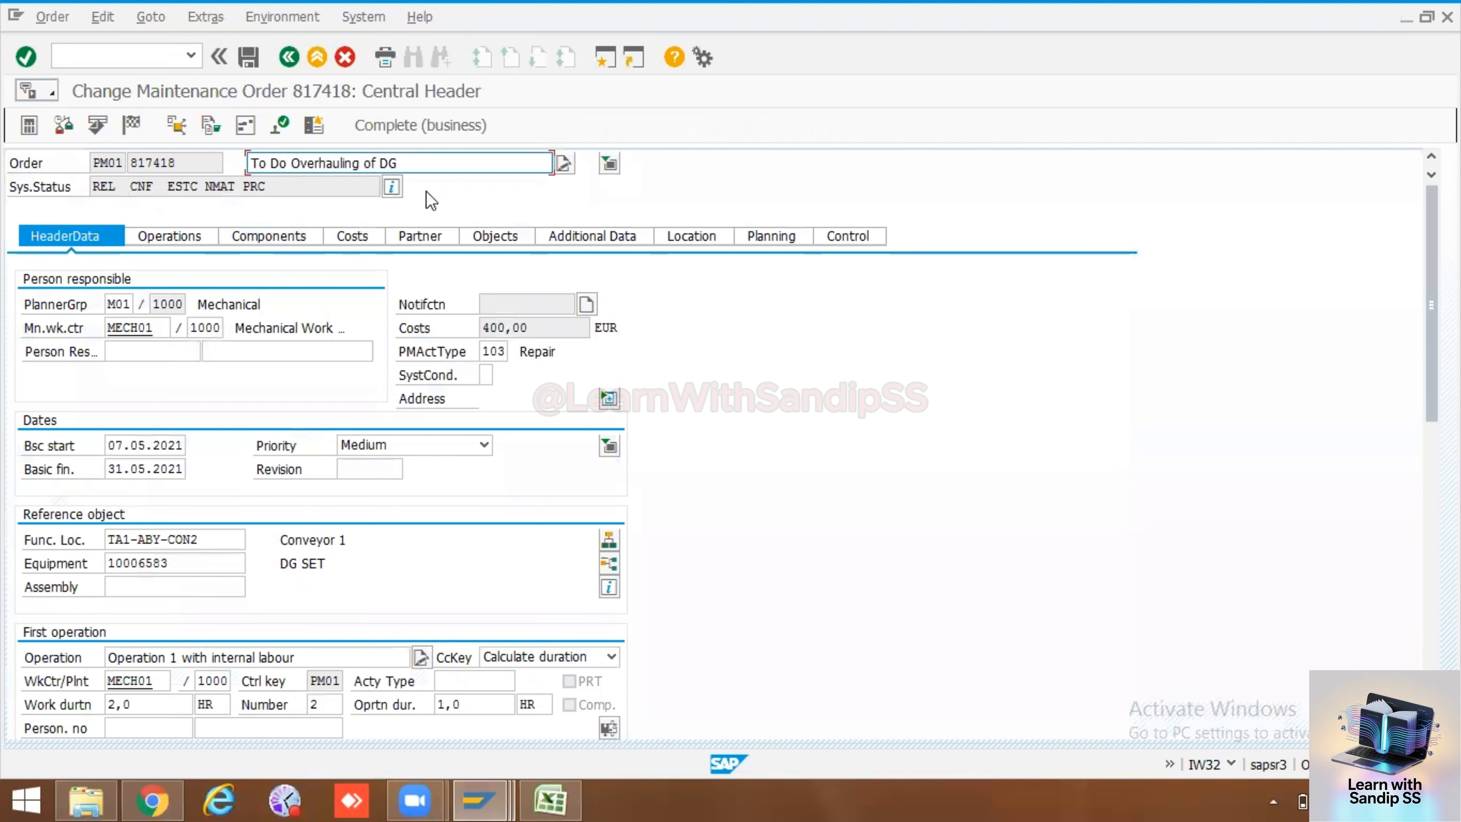
pyautogui.click(392, 186)
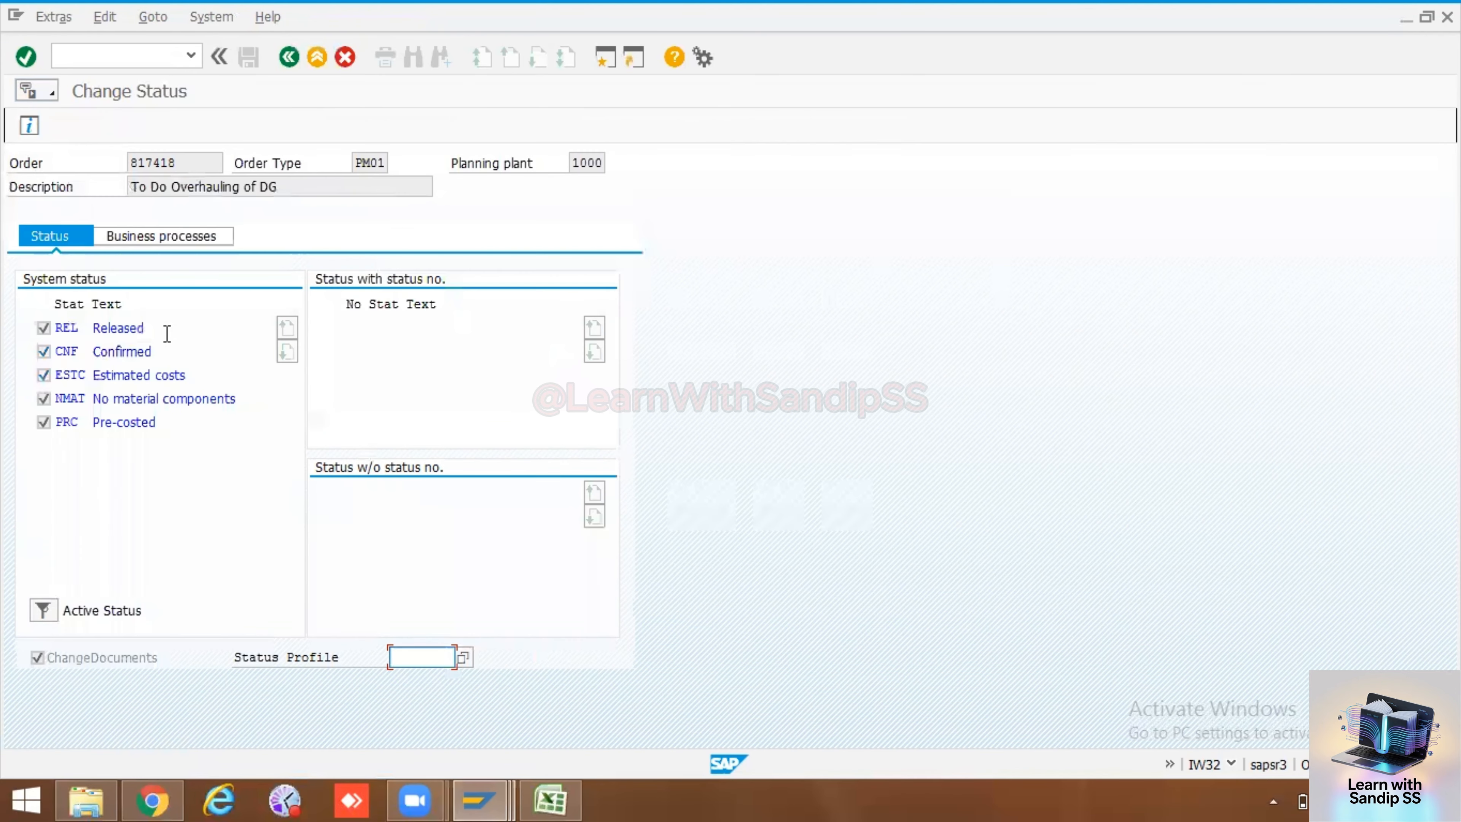
pyautogui.click(112, 352)
pyautogui.moveTo(190, 376); pyautogui.dragTo(66, 371)
pyautogui.click(287, 59)
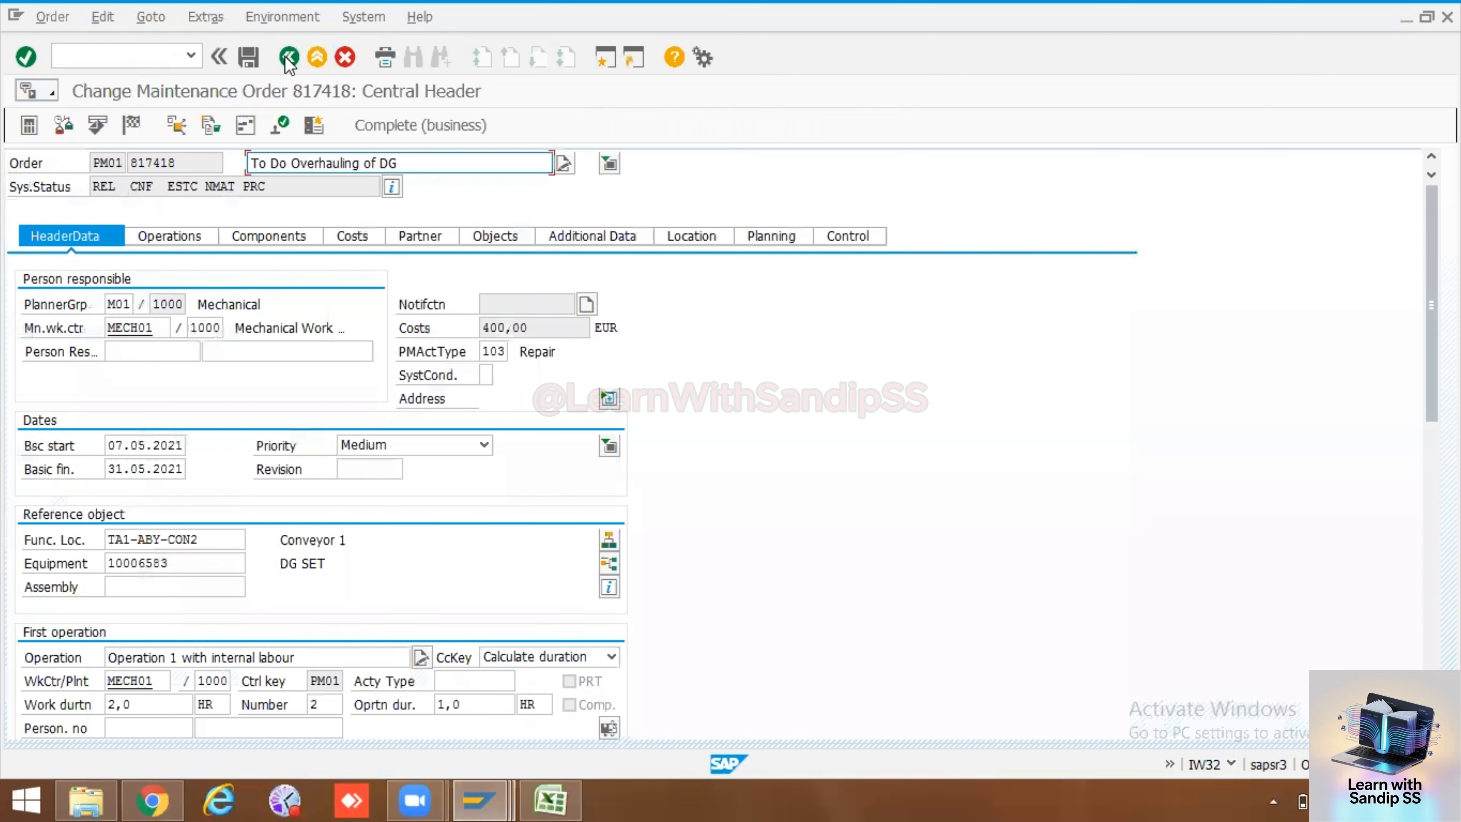
# - Compare the order's planned and actual costs in the overview and by value category, and save the order
pyautogui.click(350, 242)
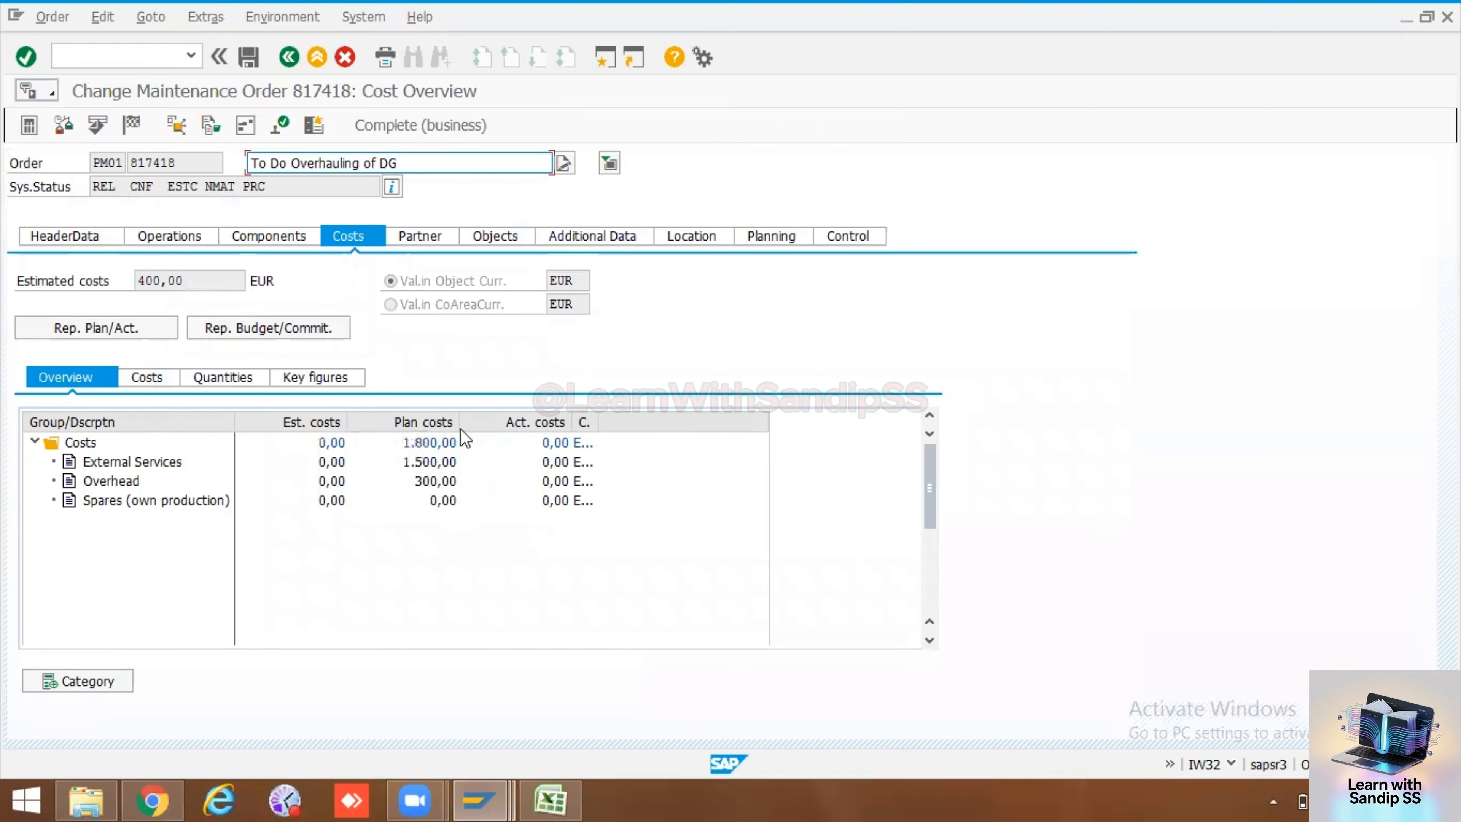
pyautogui.click(147, 377)
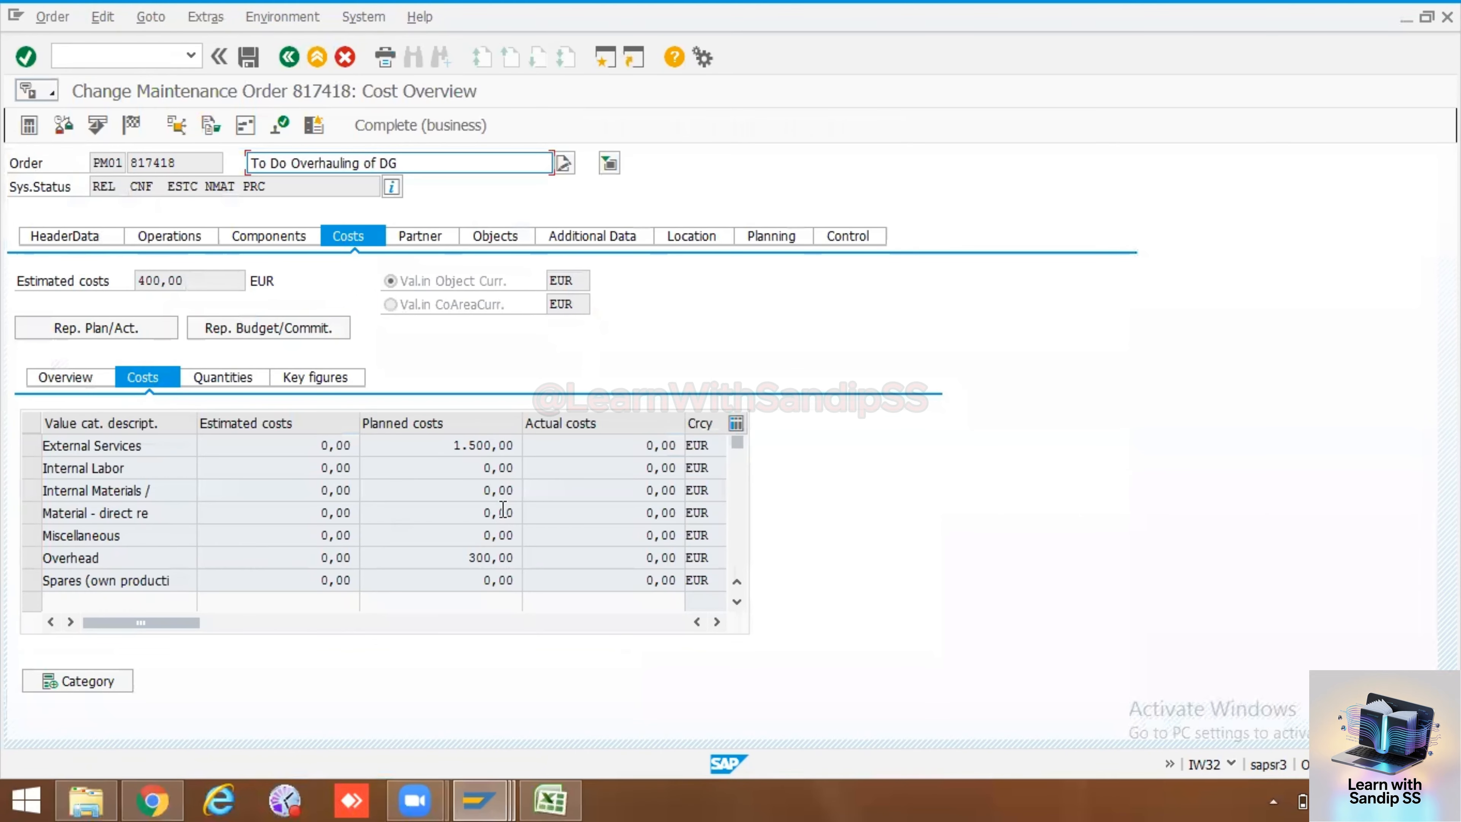
pyautogui.scroll(-2, 483, 581)
pyautogui.scroll(2, 483, 581)
pyautogui.click(89, 377)
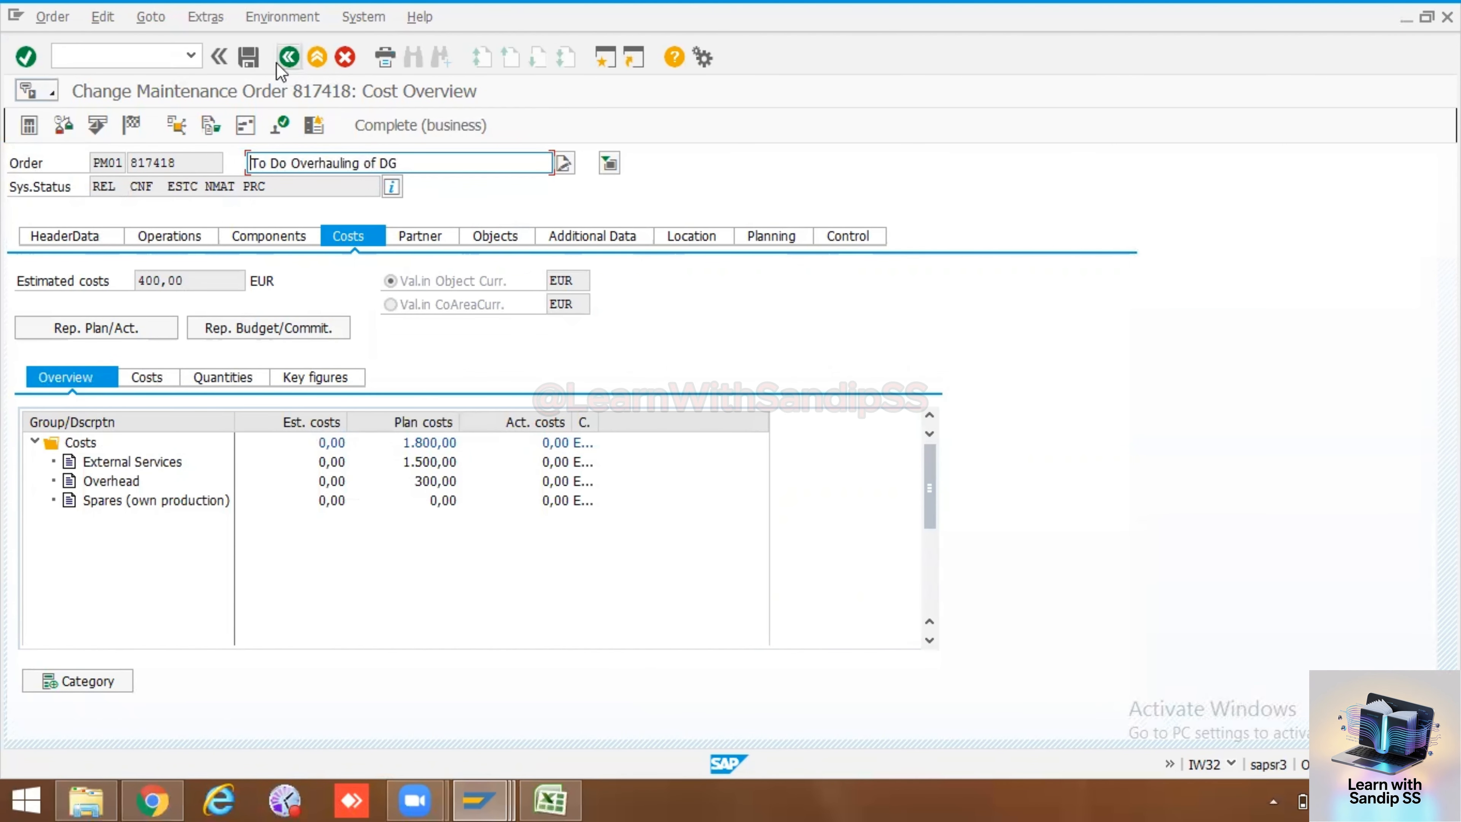
pyautogui.click(256, 61)
pyautogui.click(248, 57)
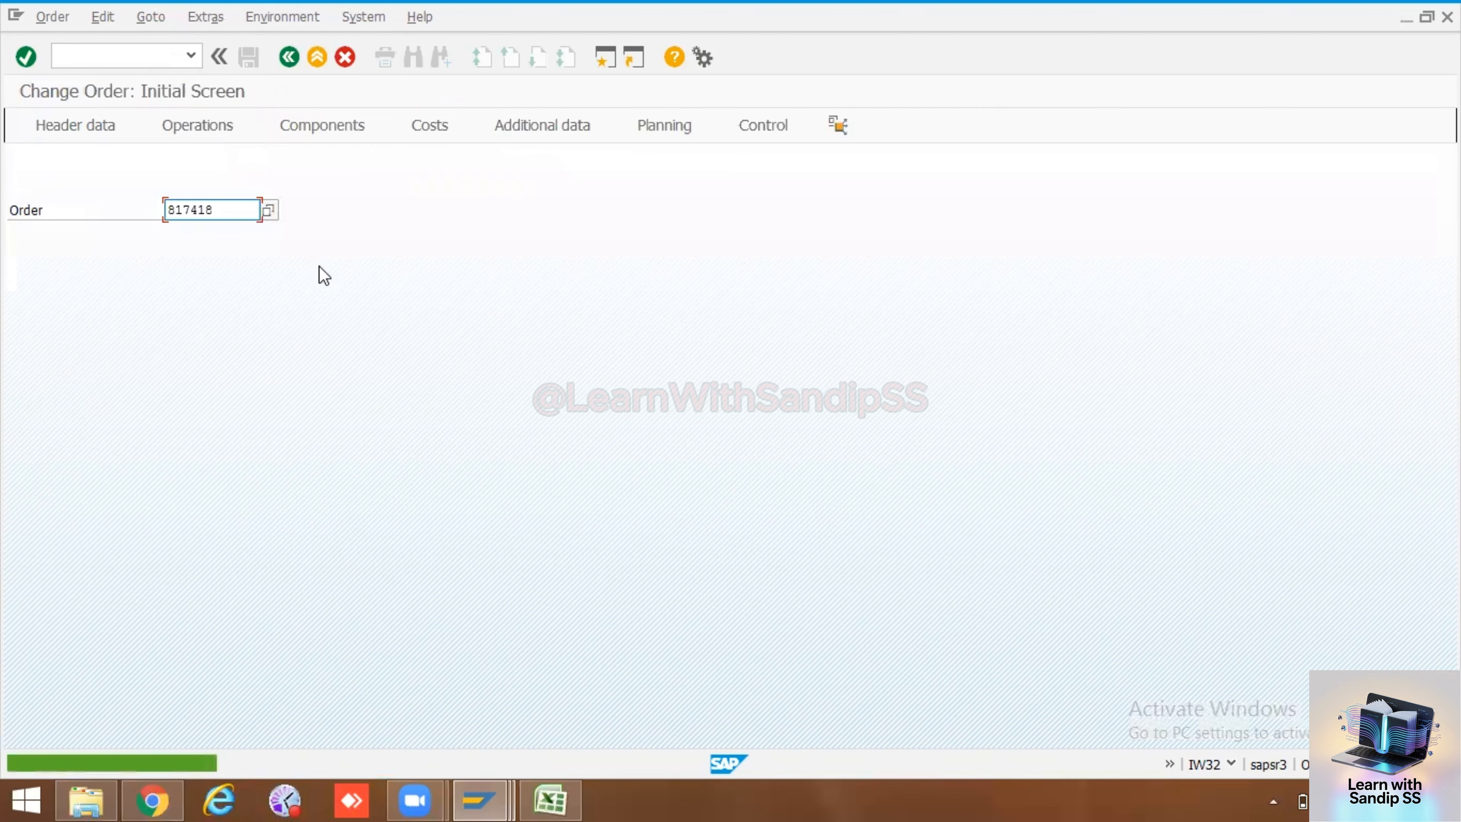
# - Reopen the order and show the actual data of operation 0030, Contract Labour Operation 1
pyautogui.press('Return')
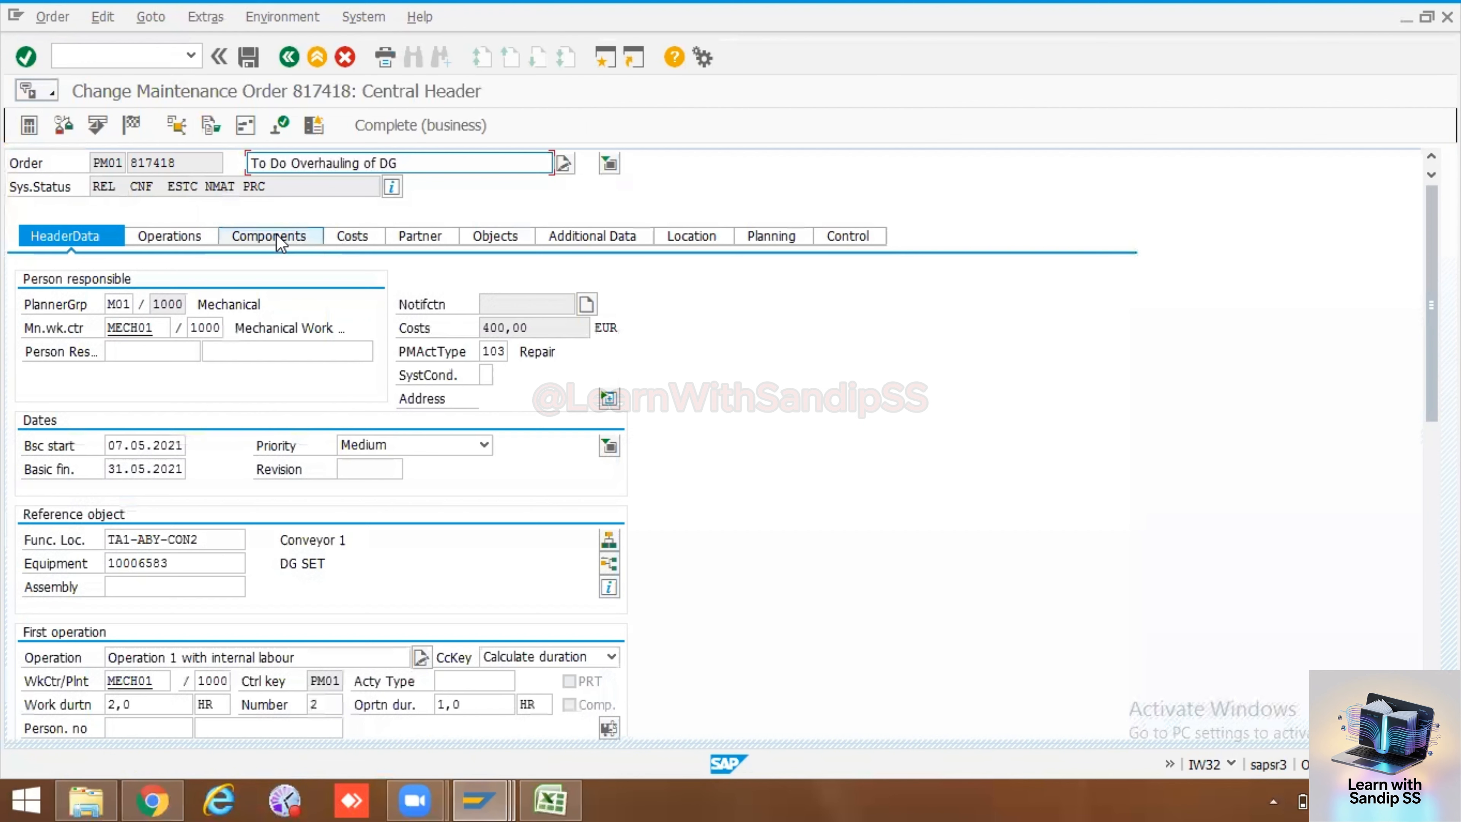
pyautogui.click(186, 235)
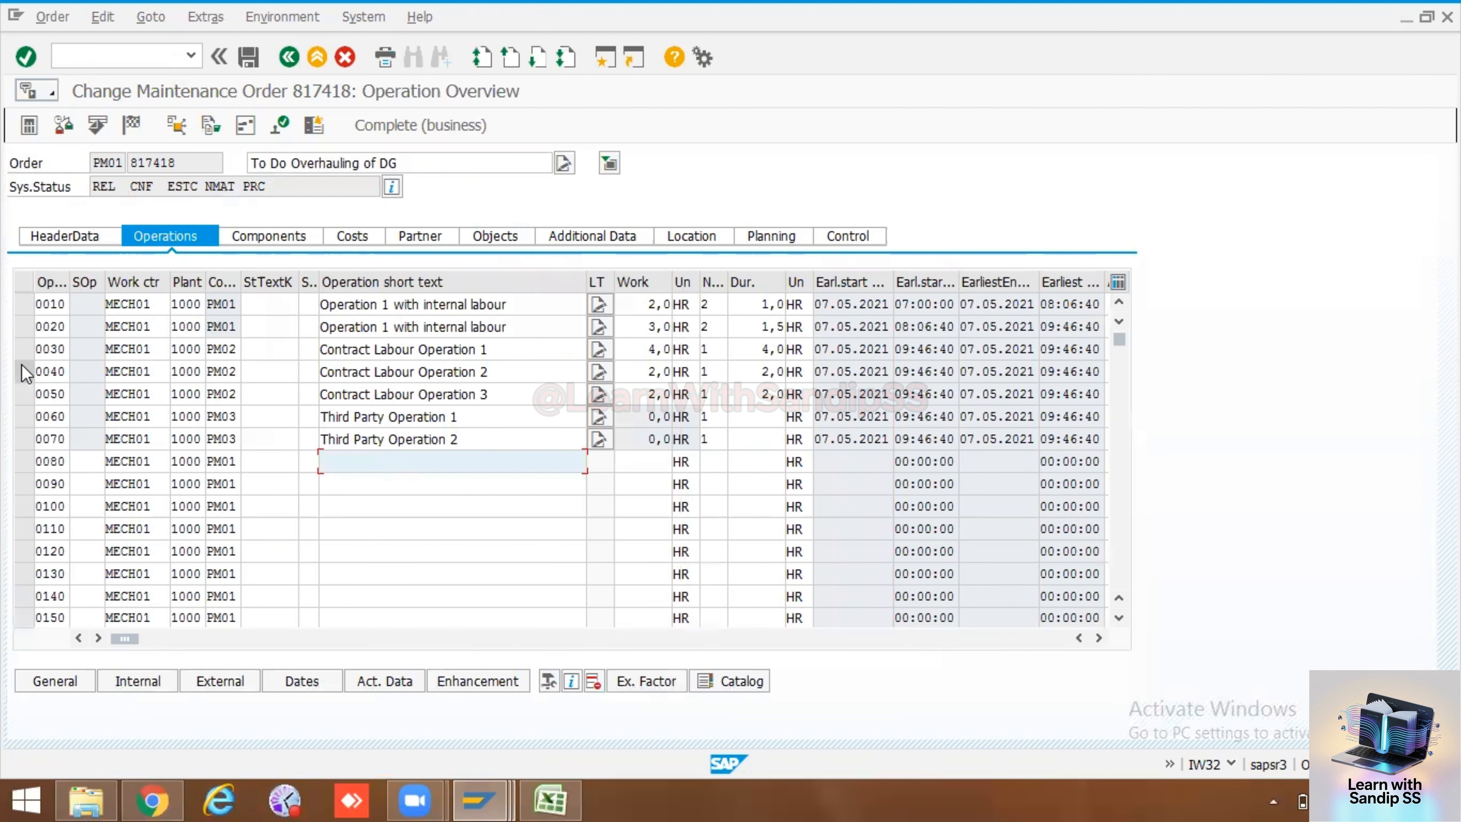
pyautogui.click(23, 371)
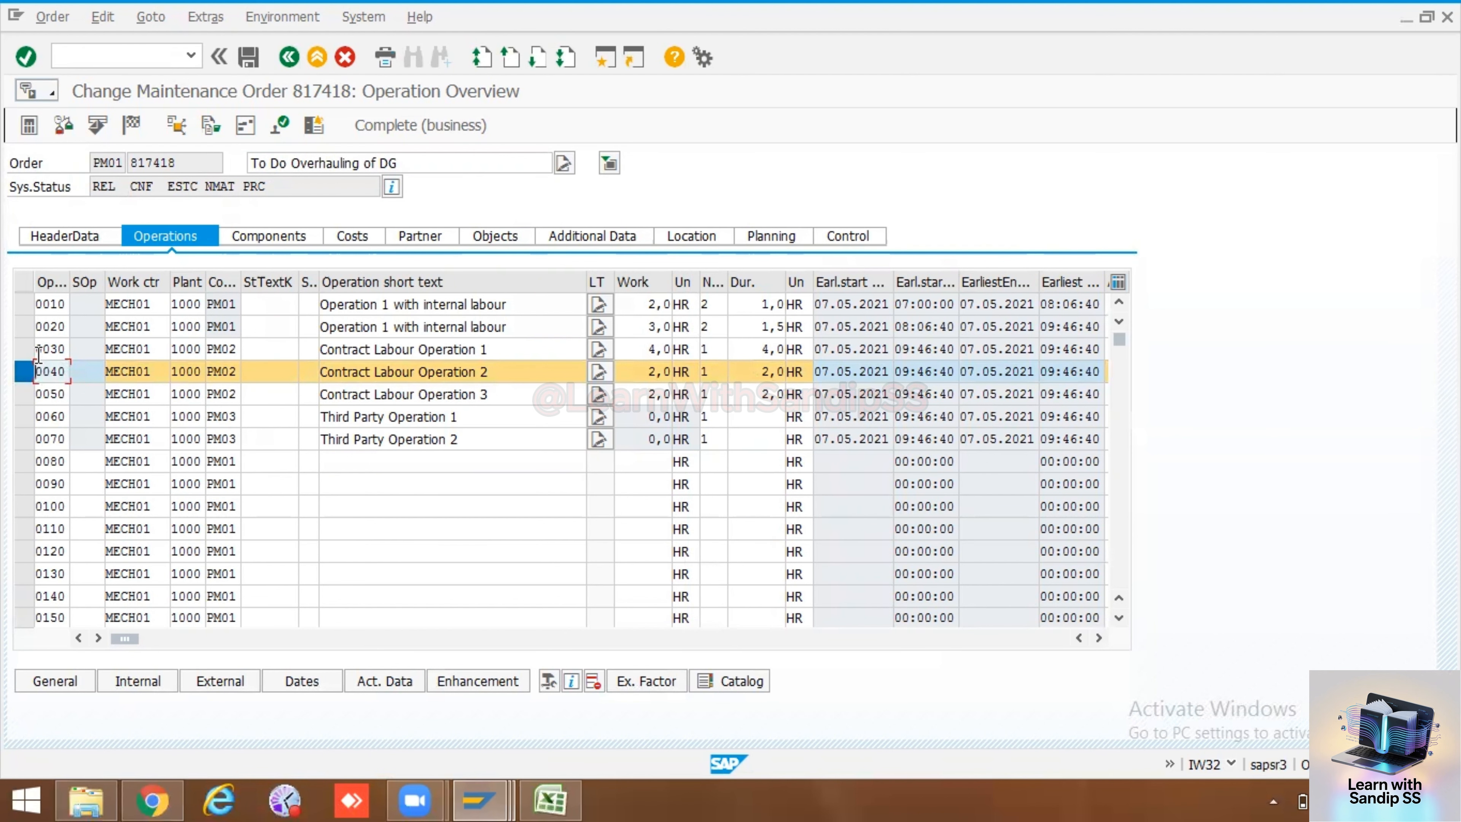
pyautogui.click(23, 349)
pyautogui.click(24, 371)
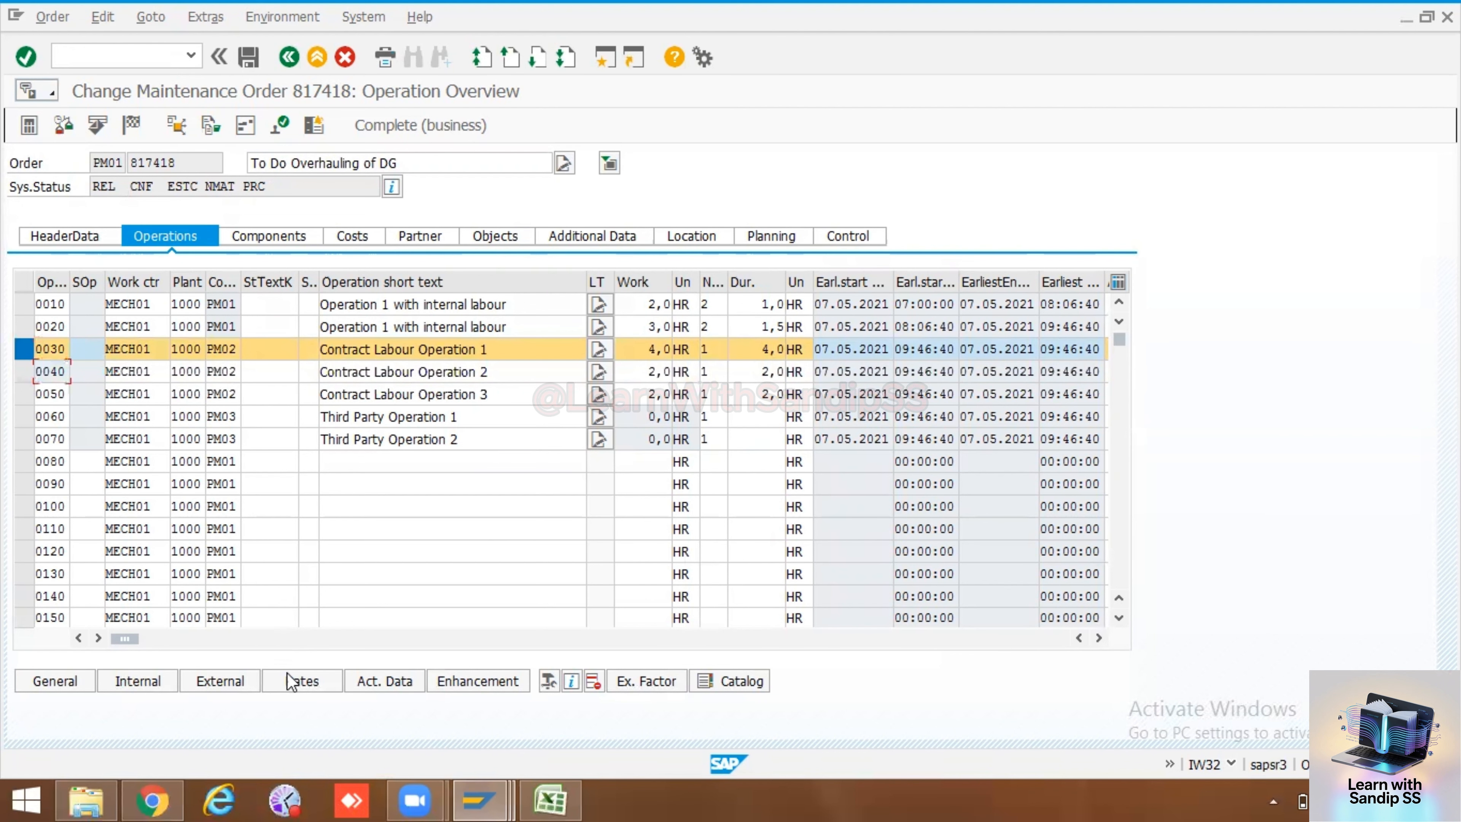
pyautogui.click(363, 681)
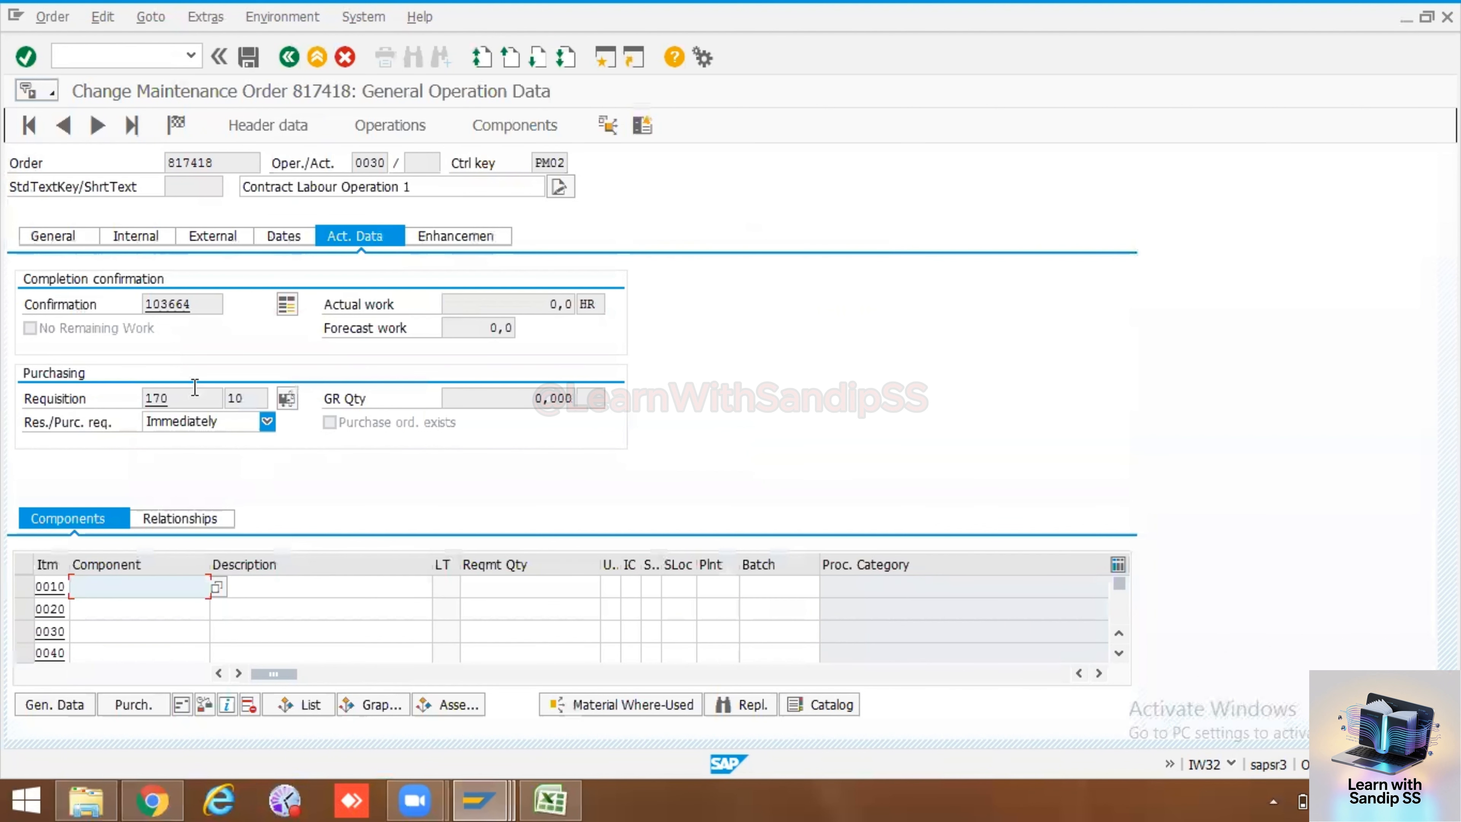
# - Display the purchase requisition linked to operation 0030 and check its items and the order in item 10's account assignment
pyautogui.moveTo(181, 397); pyautogui.dragTo(137, 394)
pyautogui.hotkey('ctrl', 'c')
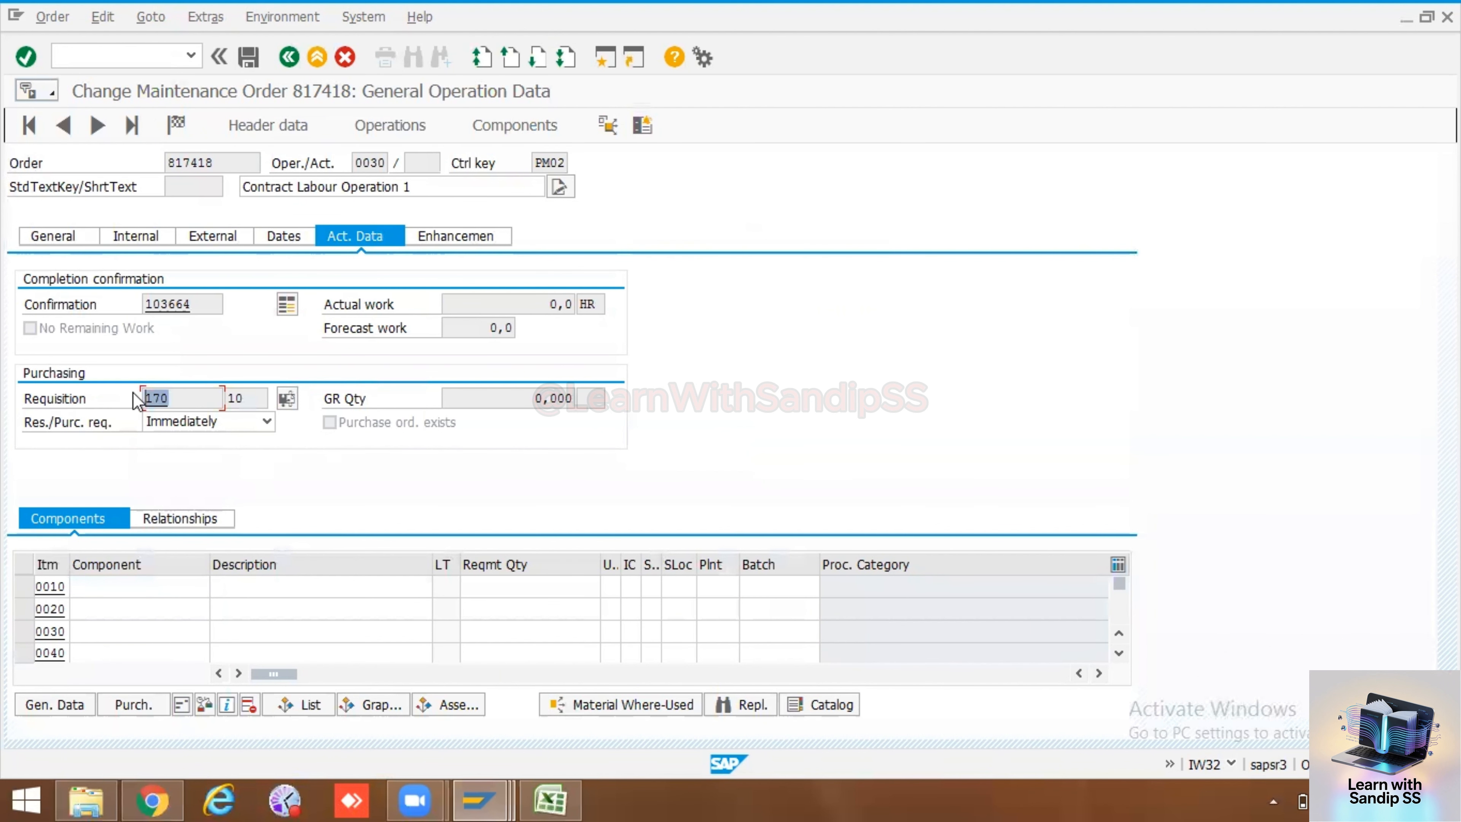
pyautogui.doubleClick(157, 398)
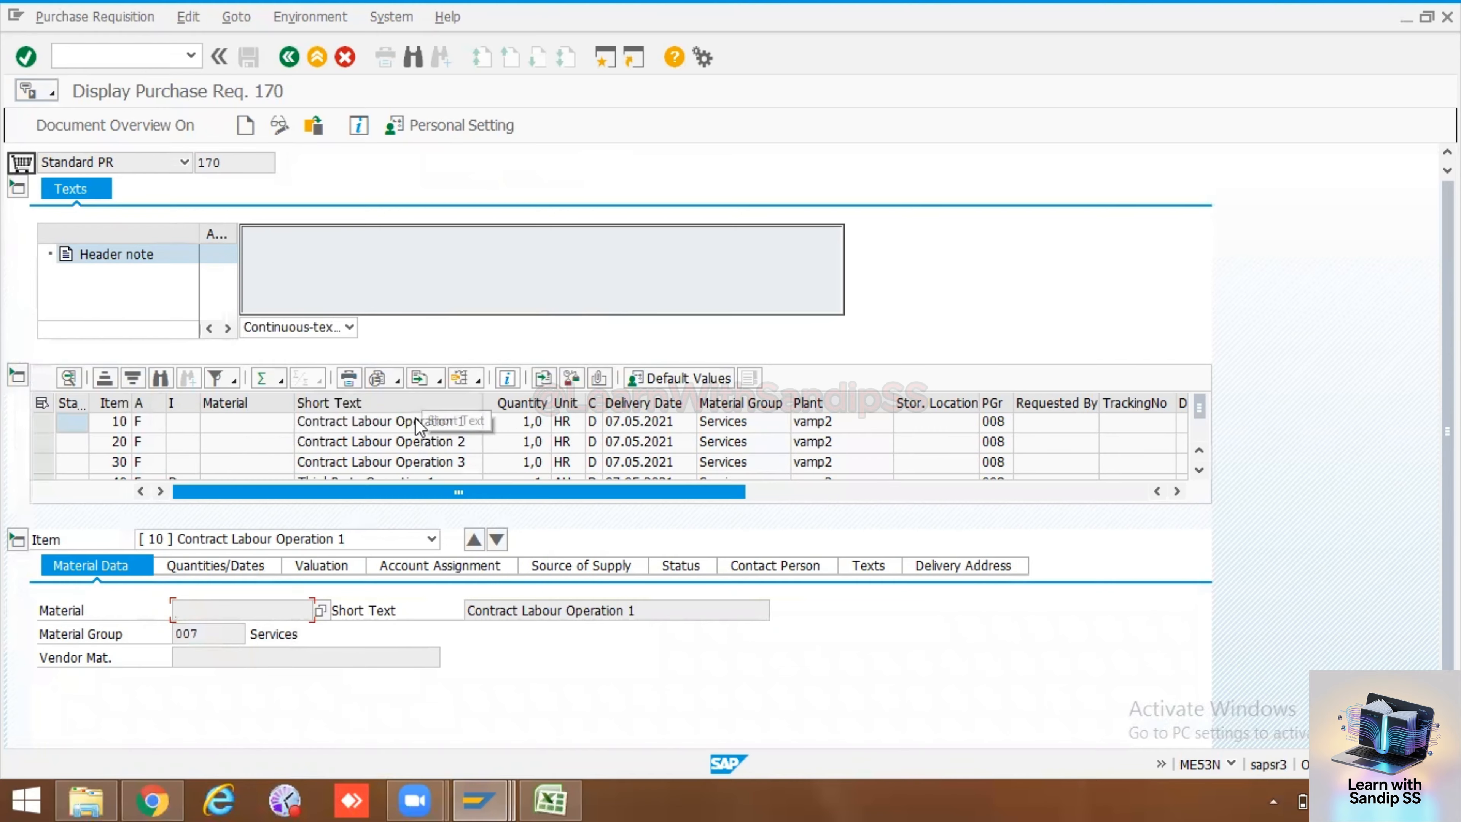
pyautogui.click(1199, 450)
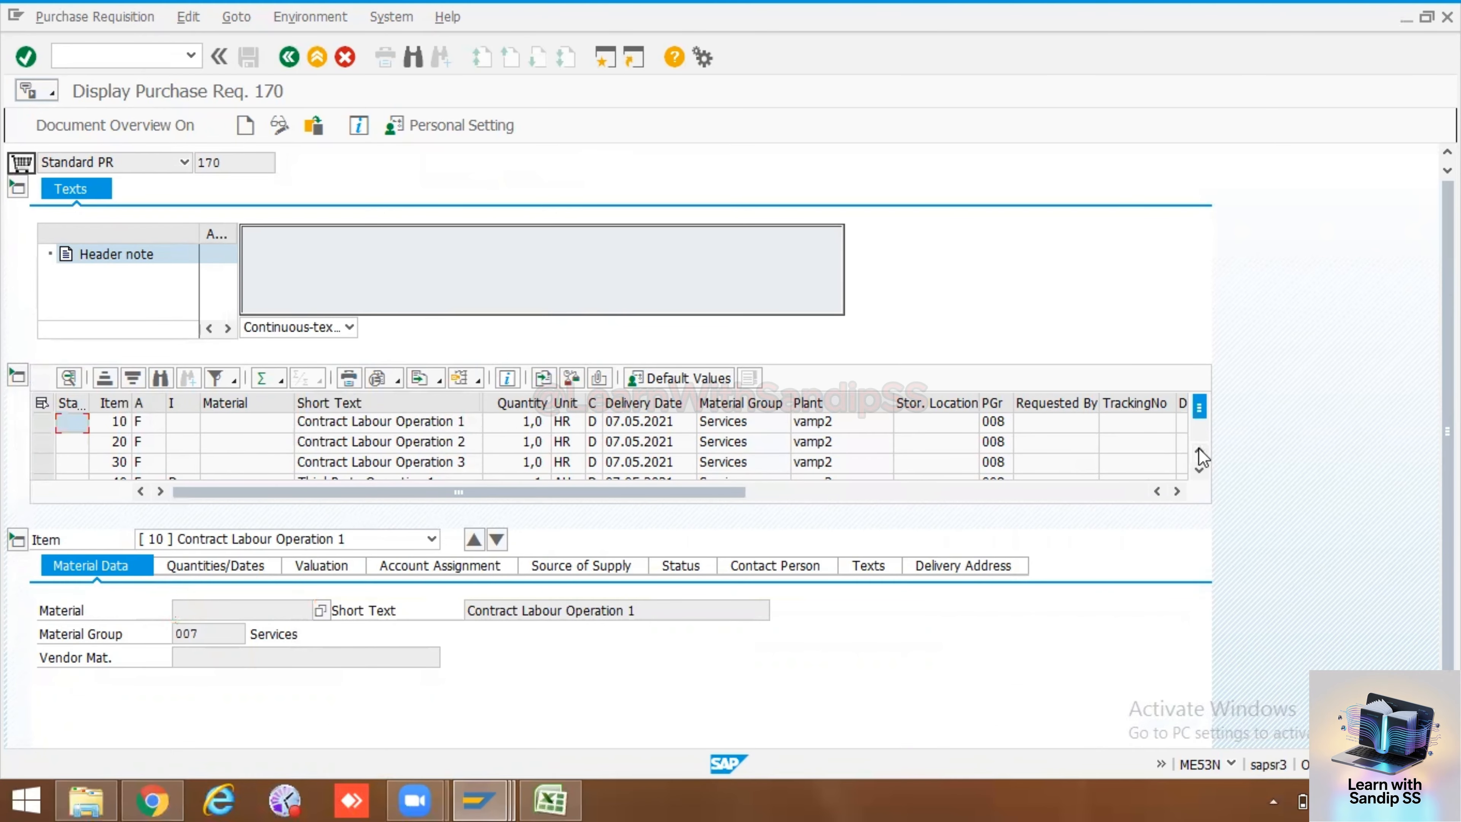
pyautogui.click(1230, 764)
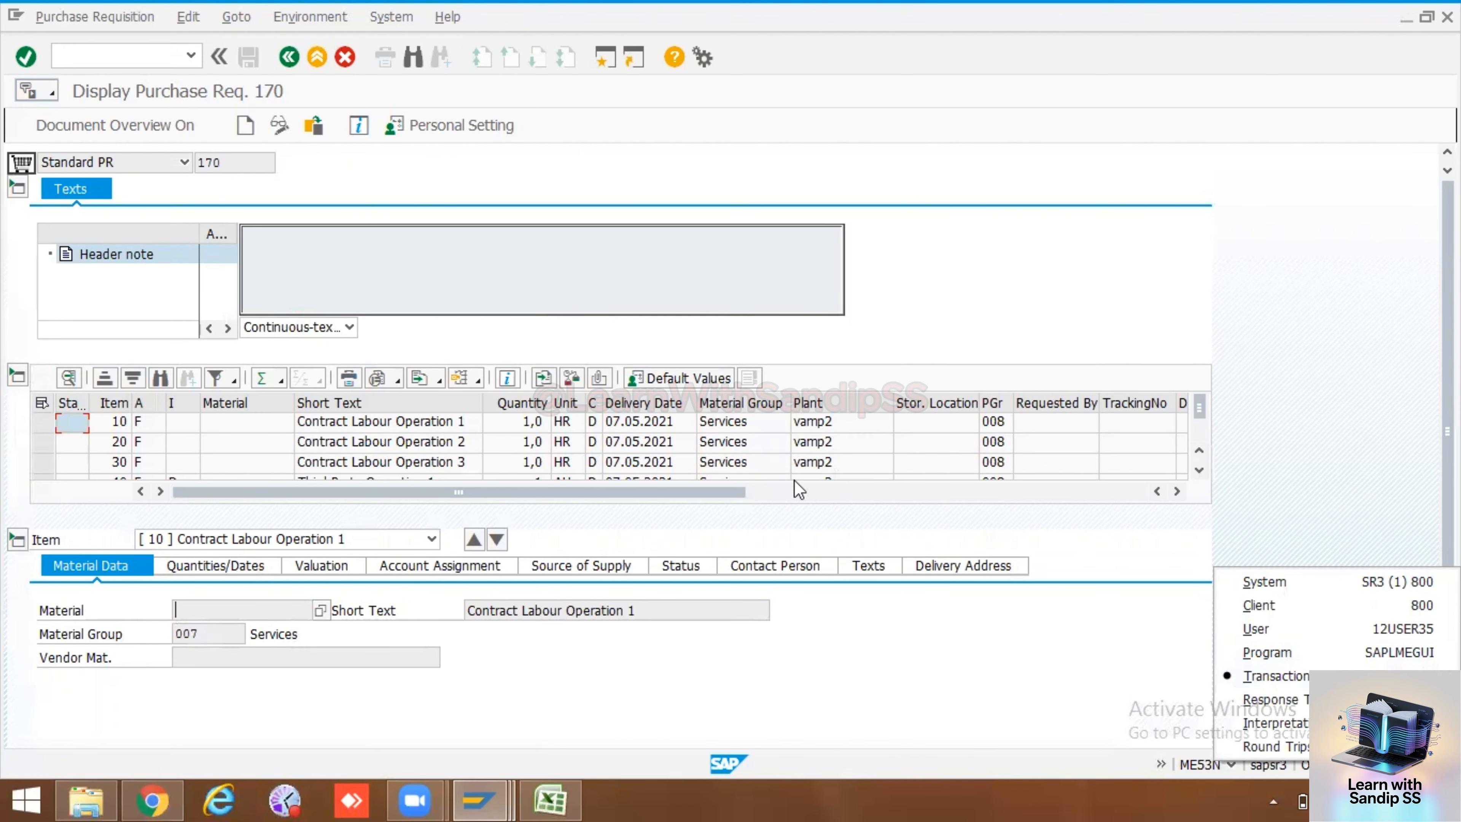
pyautogui.click(499, 561)
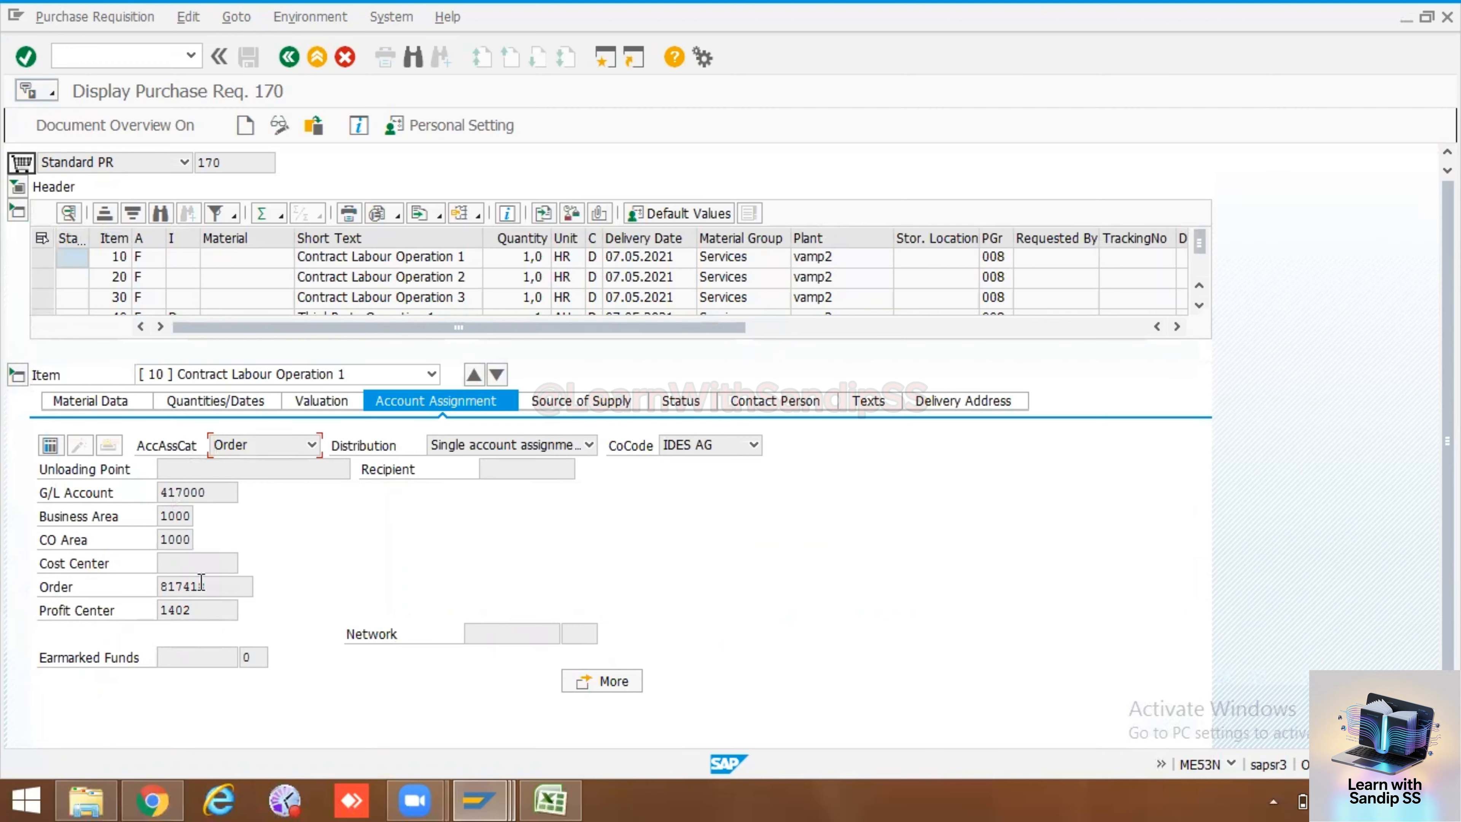
pyautogui.moveTo(208, 586); pyautogui.dragTo(156, 588)
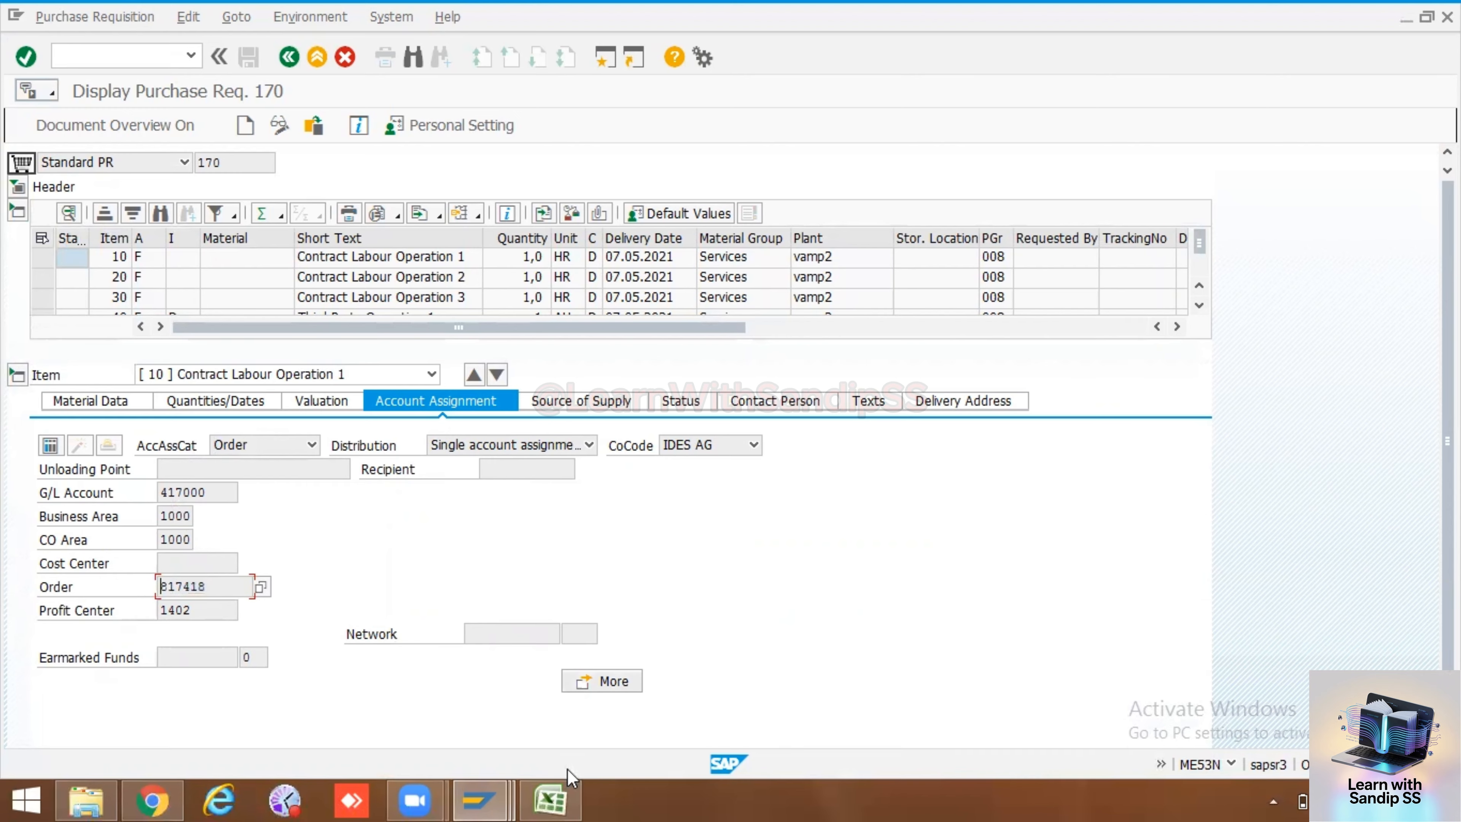
# - Switch to the PM workbook in Excel and enter the maintenance order number in cell C12 of Sheet3
pyautogui.click(549, 798)
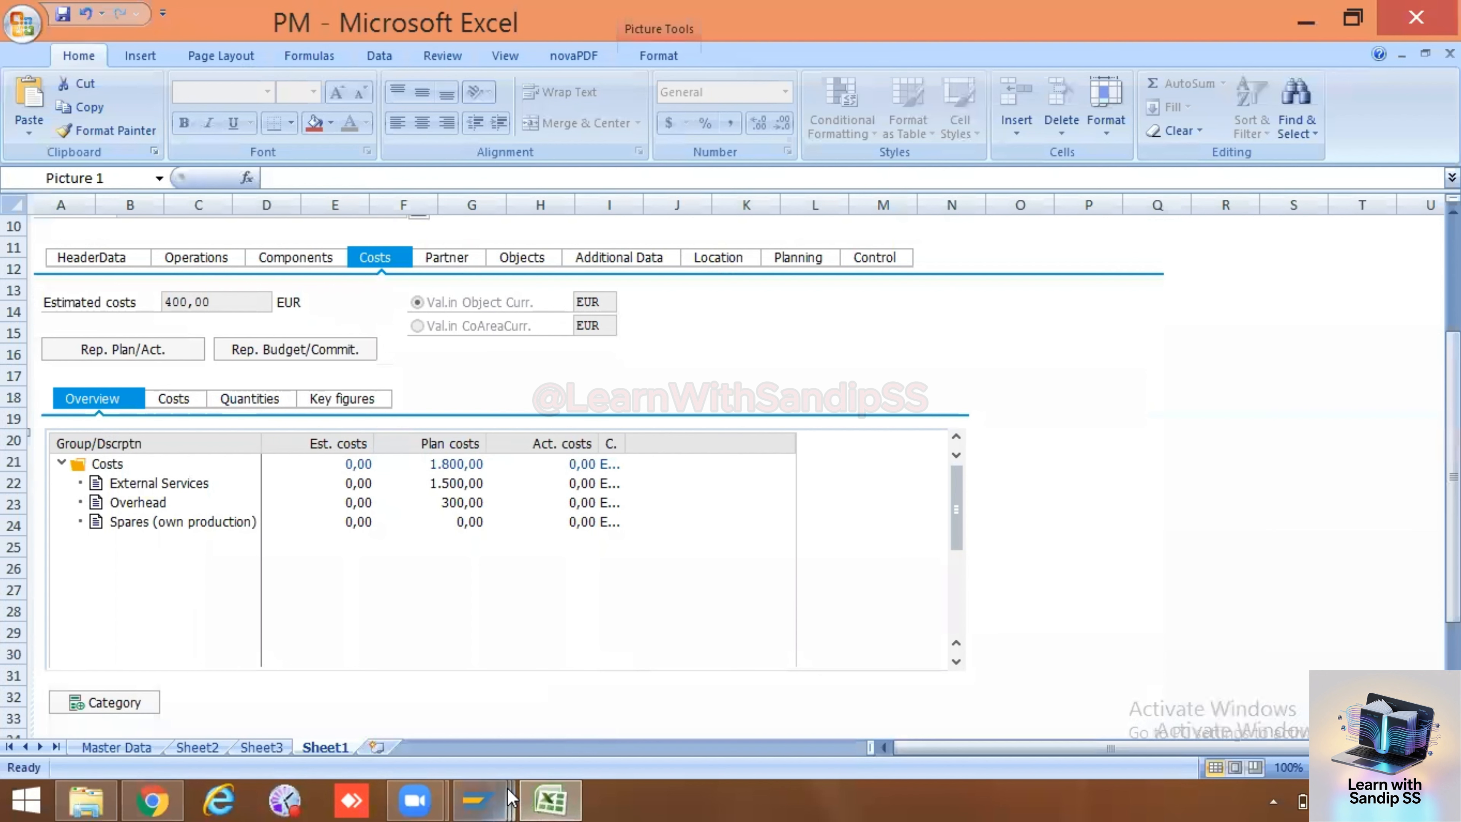
pyautogui.click(493, 798)
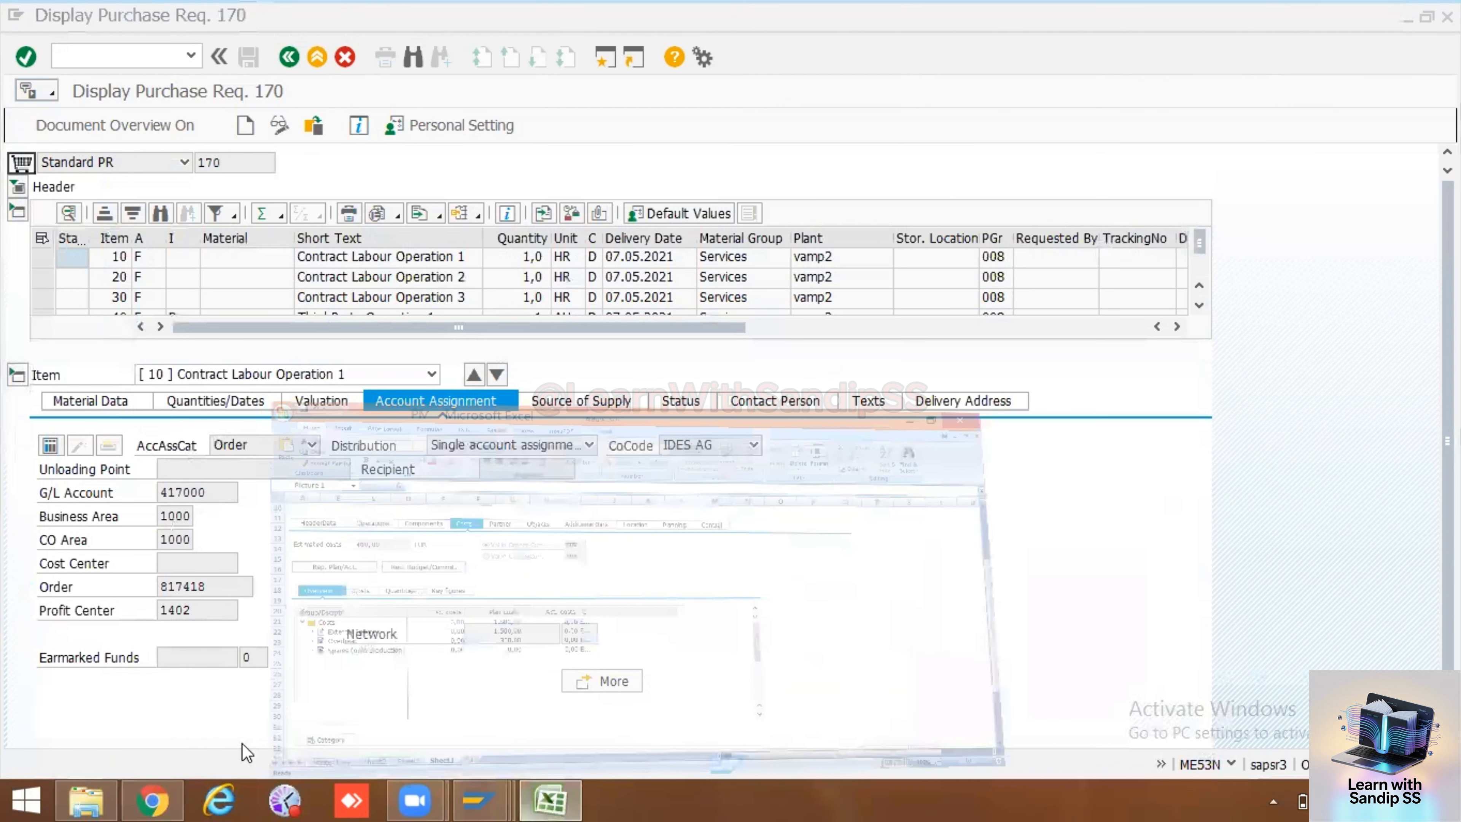
pyautogui.press('Delete')
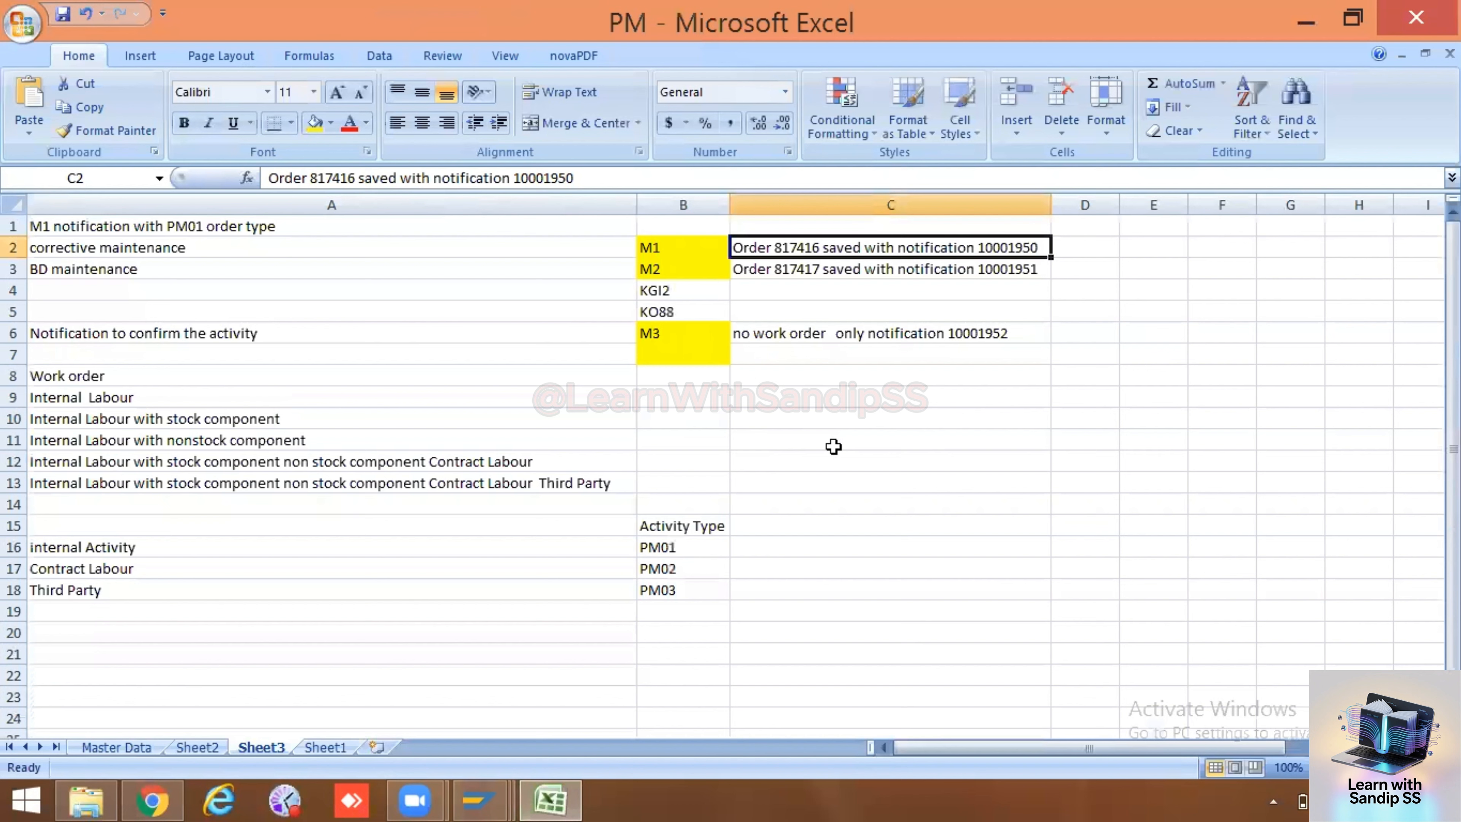
pyautogui.click(702, 460)
pyautogui.doubleClick(701, 460)
pyautogui.doubleClick(765, 463)
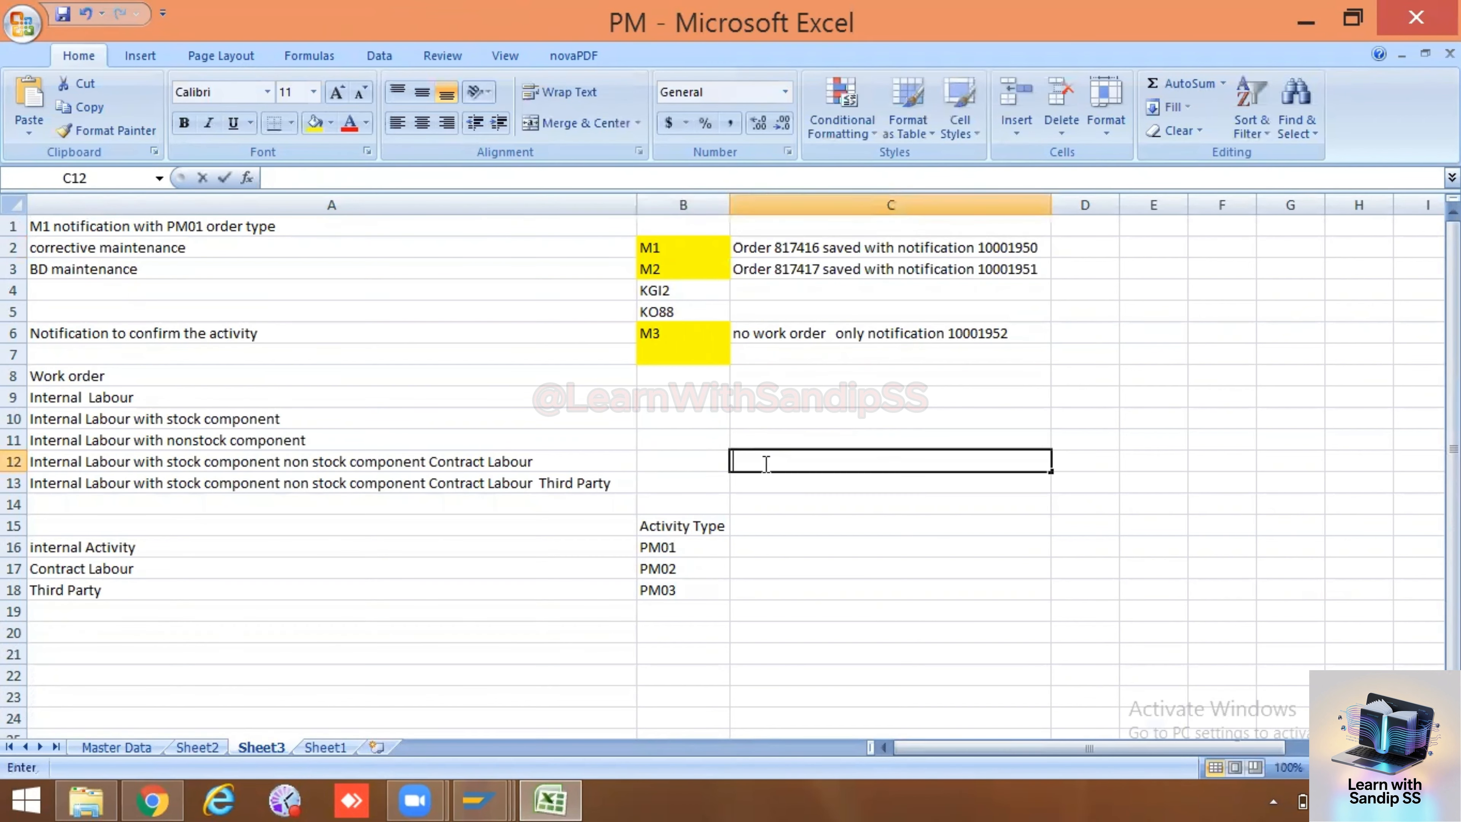
pyautogui.write('817418')
pyautogui.click(788, 504)
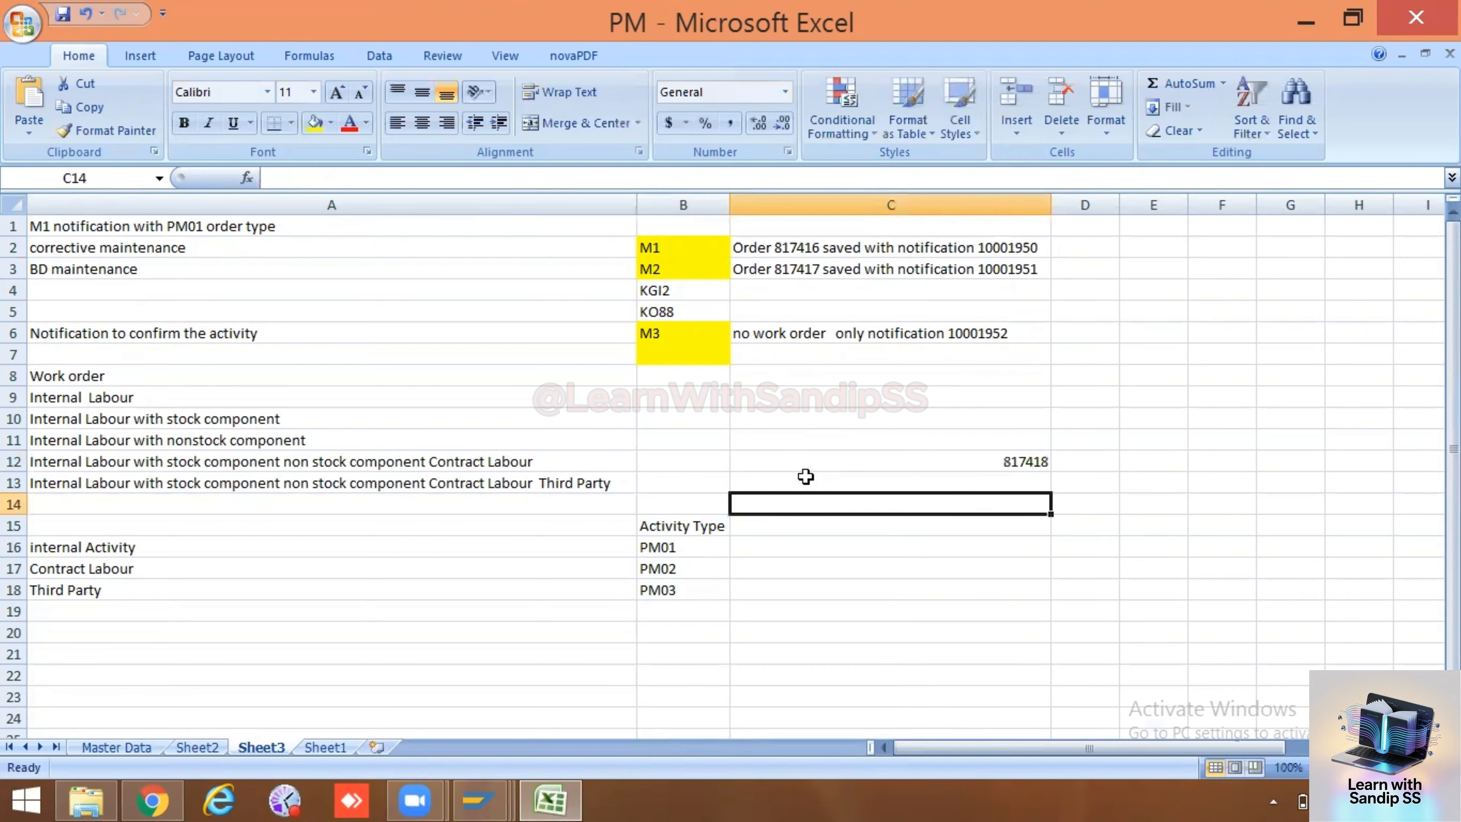
# - Copy the purchase requisition number from SAP into cell D12 of Sheet3, beside the order number
pyautogui.click(1083, 460)
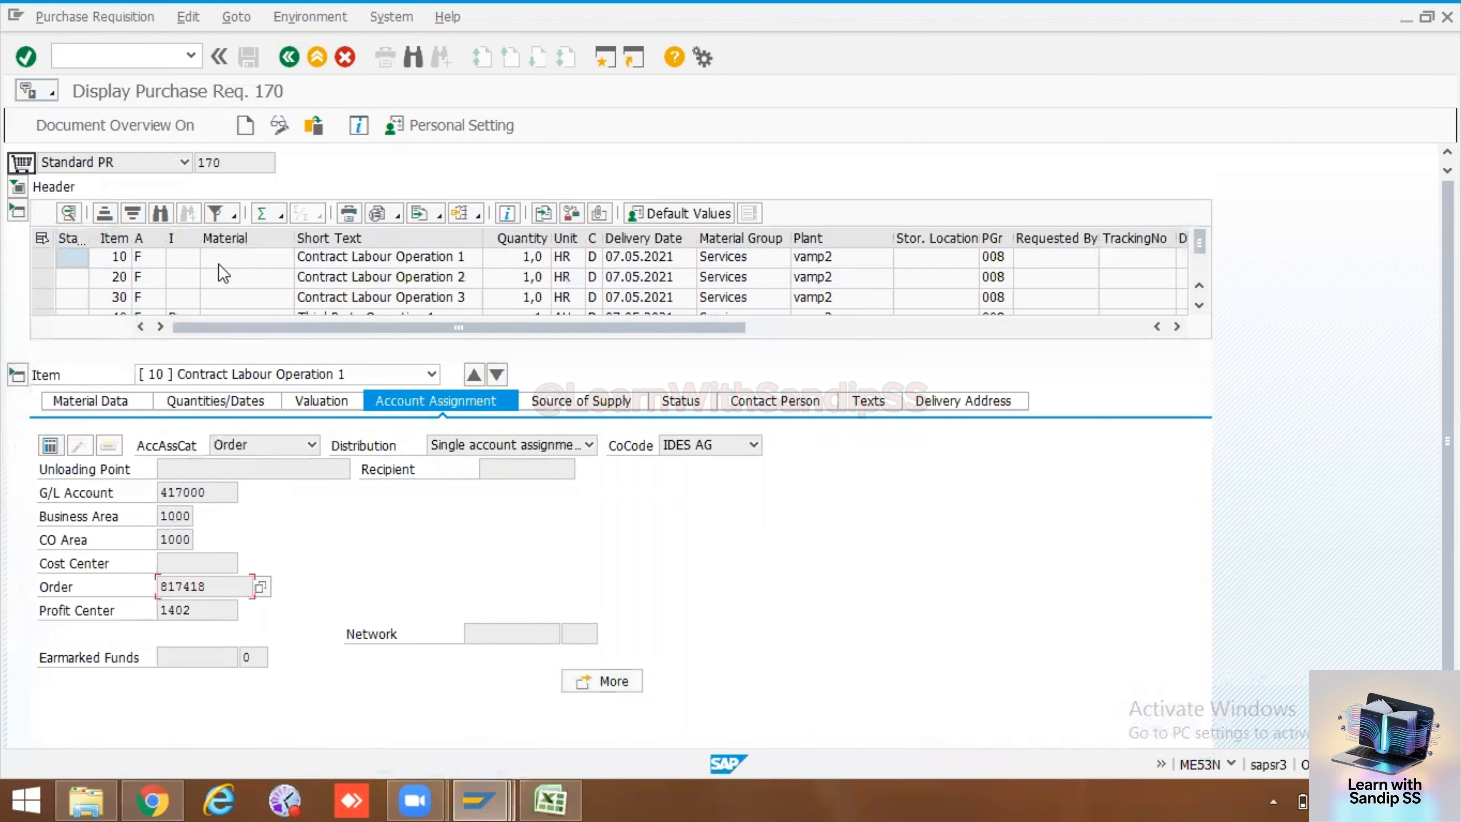
pyautogui.moveTo(233, 167); pyautogui.dragTo(184, 168)
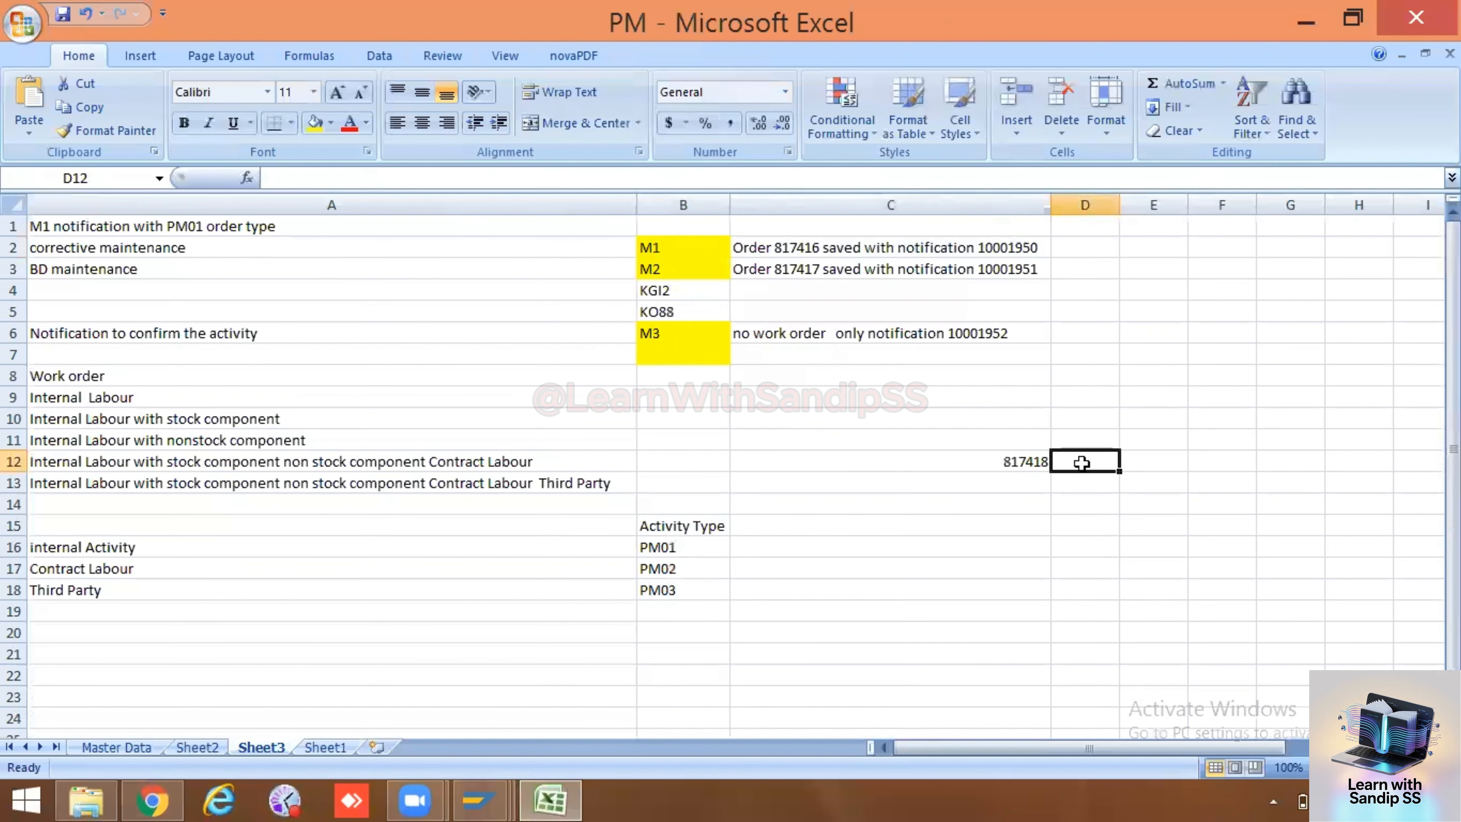
pyautogui.hotkey('ctrl', 'v')
pyautogui.click(1083, 567)
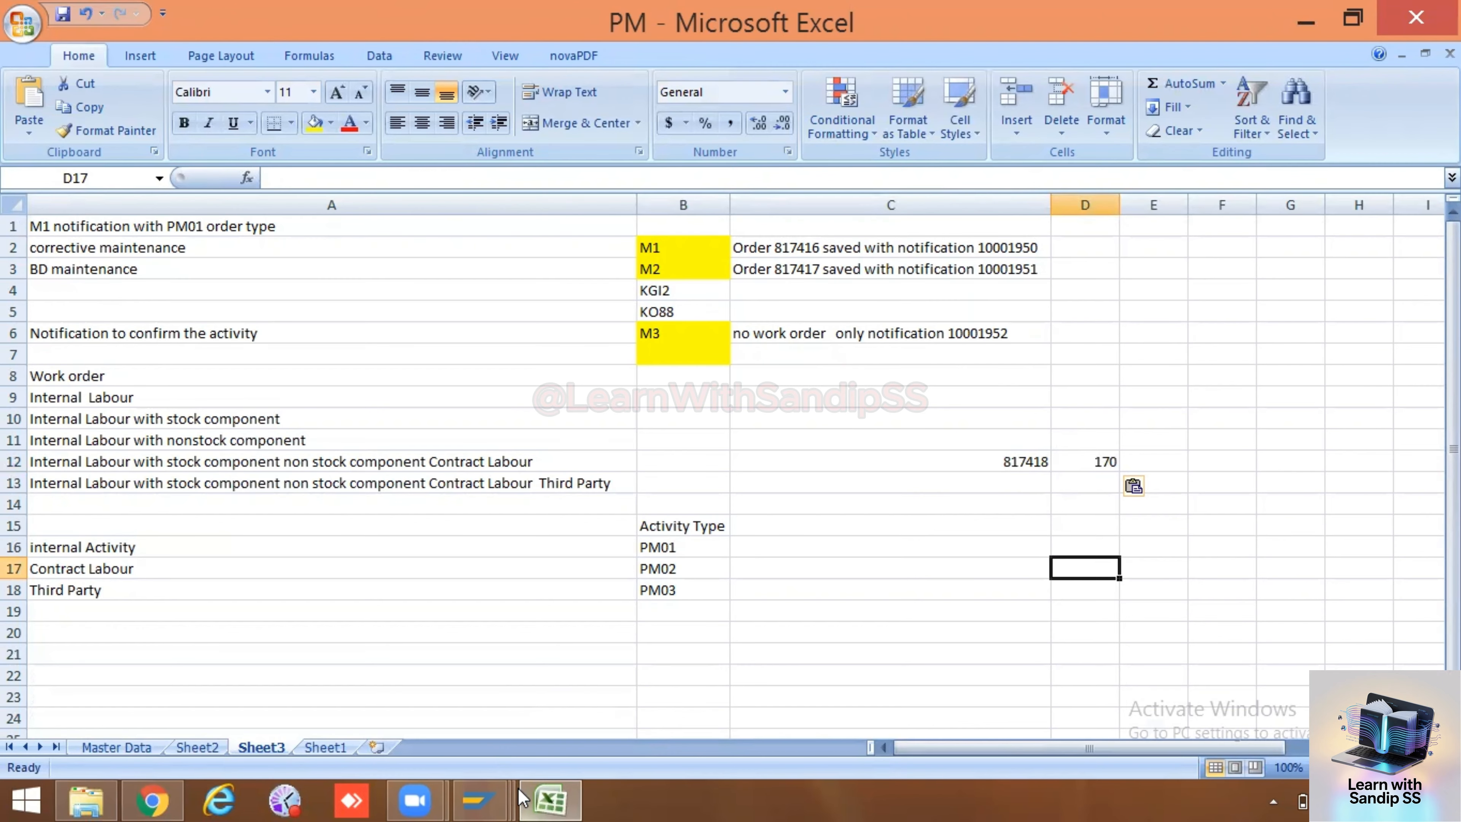
# - Switch to the free SAP Easy Access session and start purchase order creation with transaction ME21N
pyautogui.click(477, 800)
pyautogui.click(689, 681)
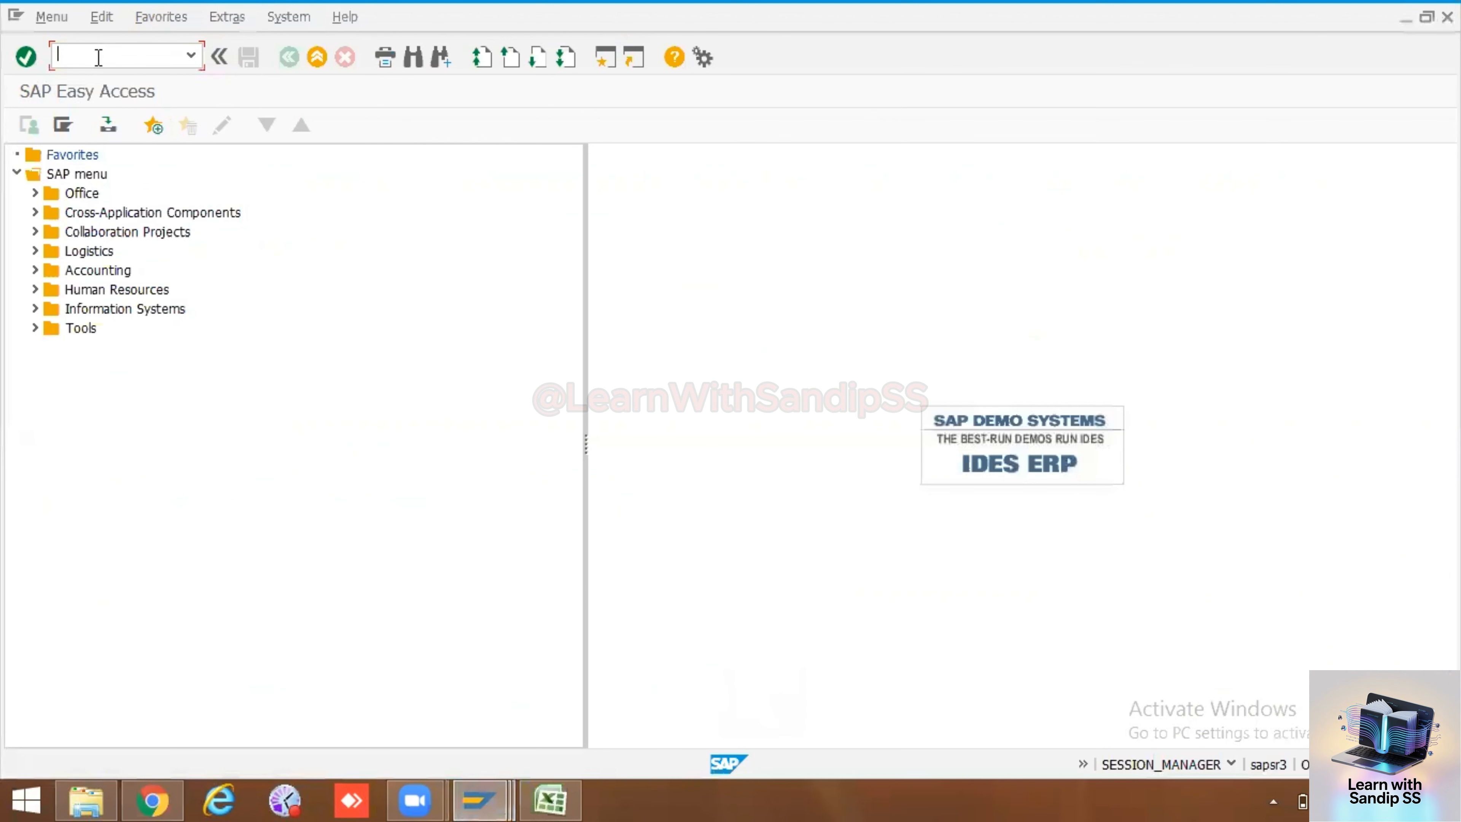
pyautogui.click(486, 799)
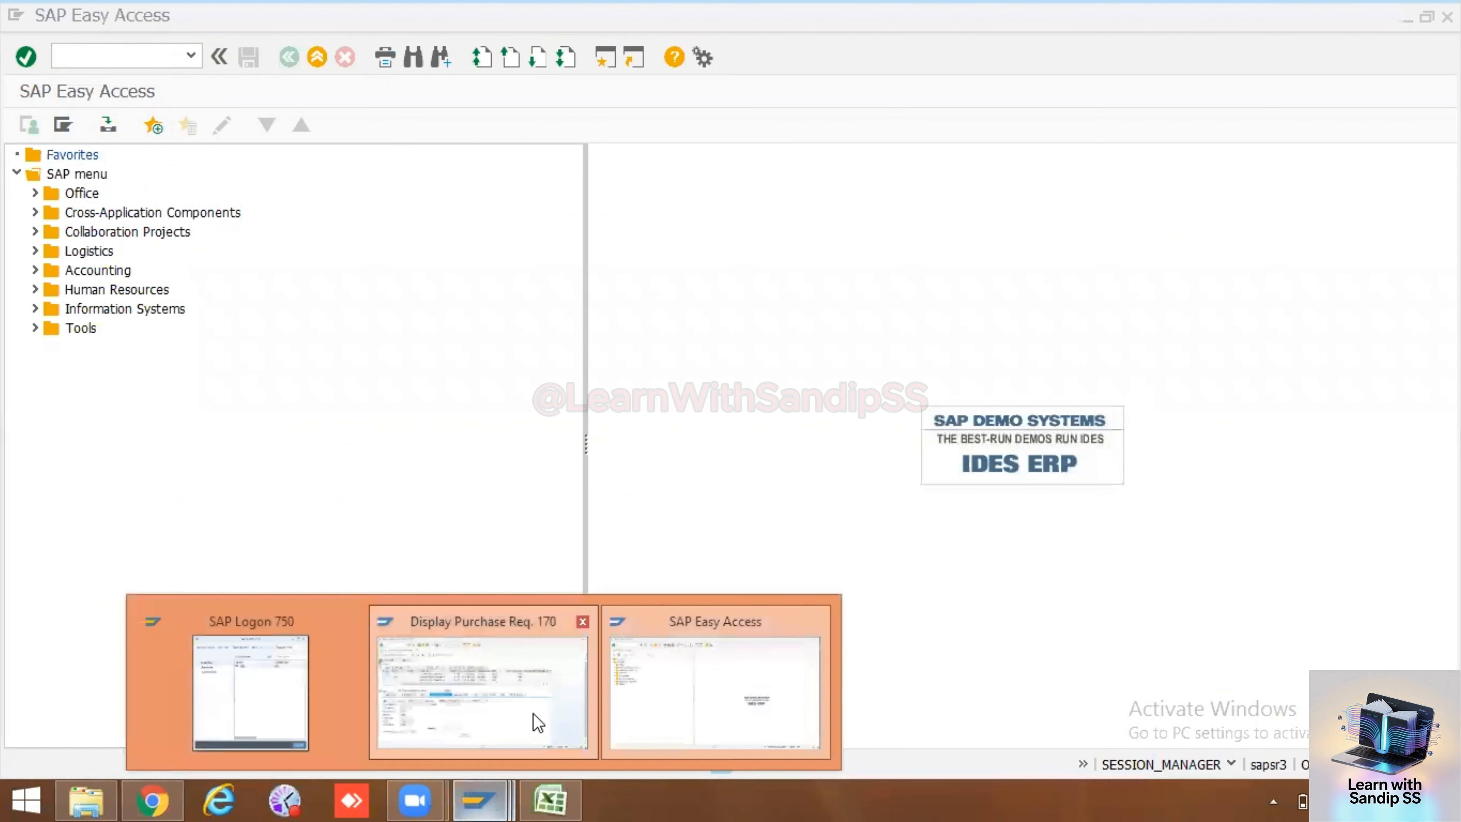
pyautogui.click(538, 722)
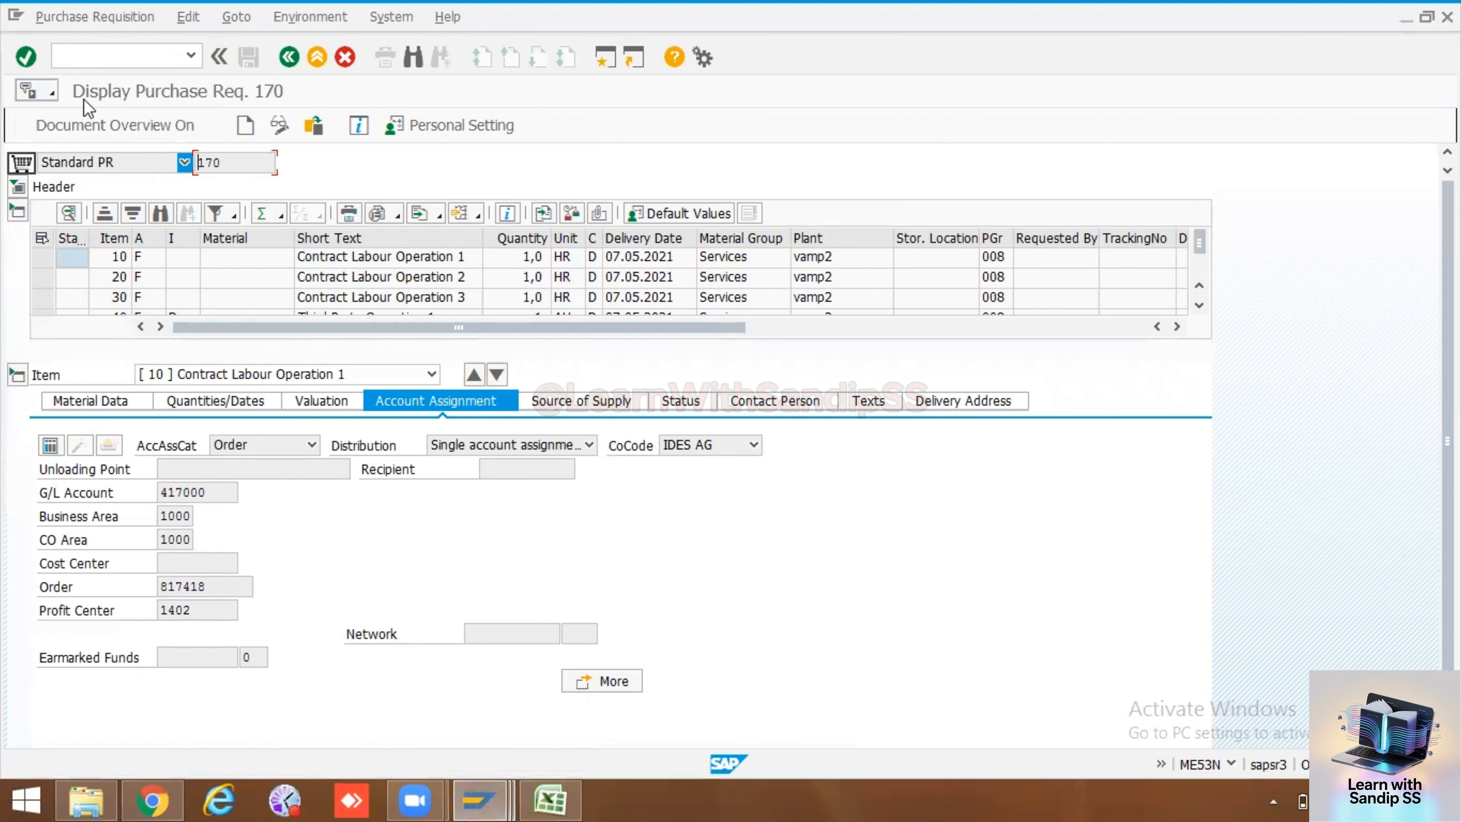
pyautogui.click(499, 788)
pyautogui.click(638, 679)
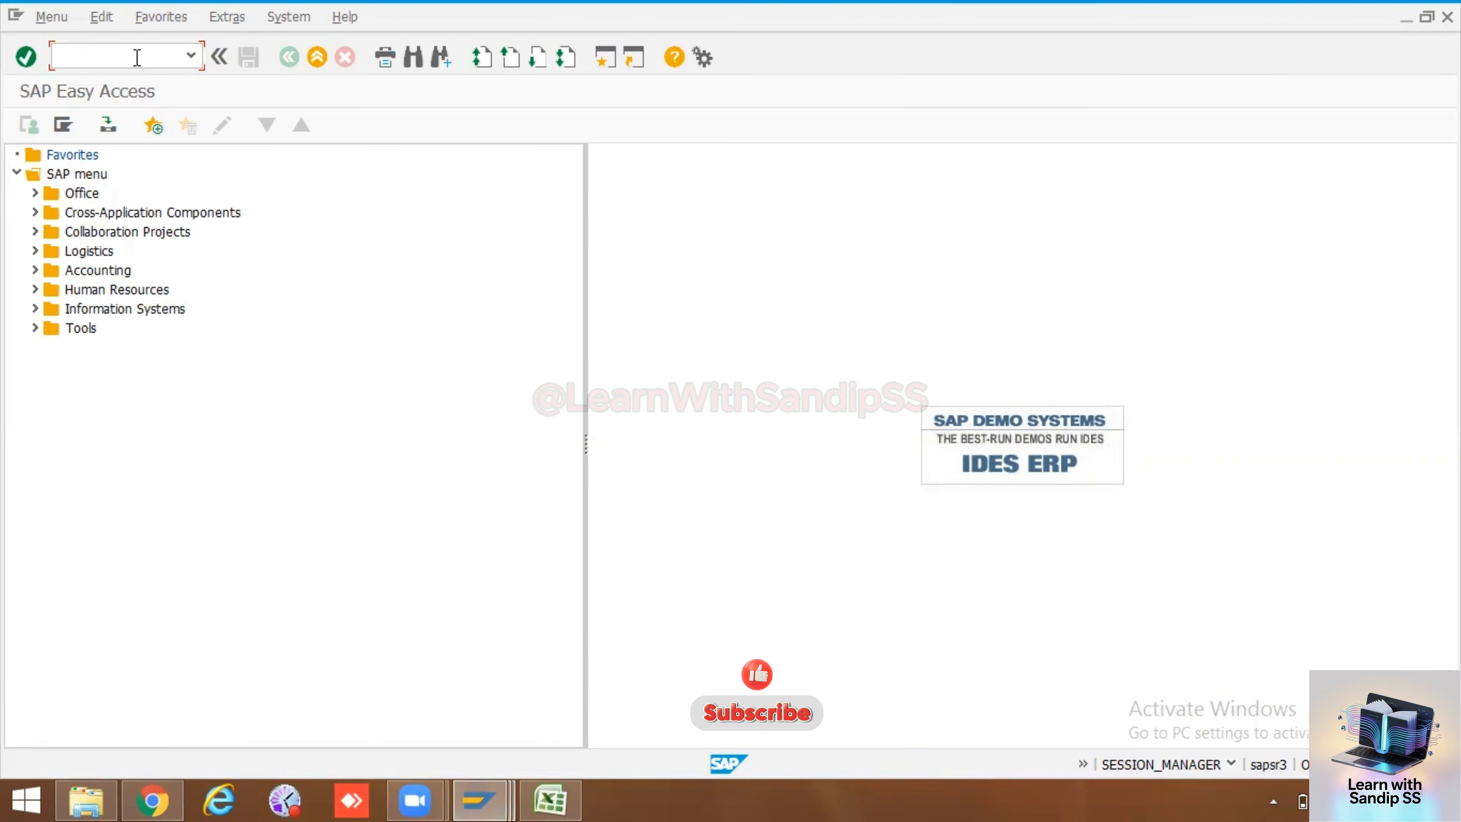
pyautogui.write('me21n')
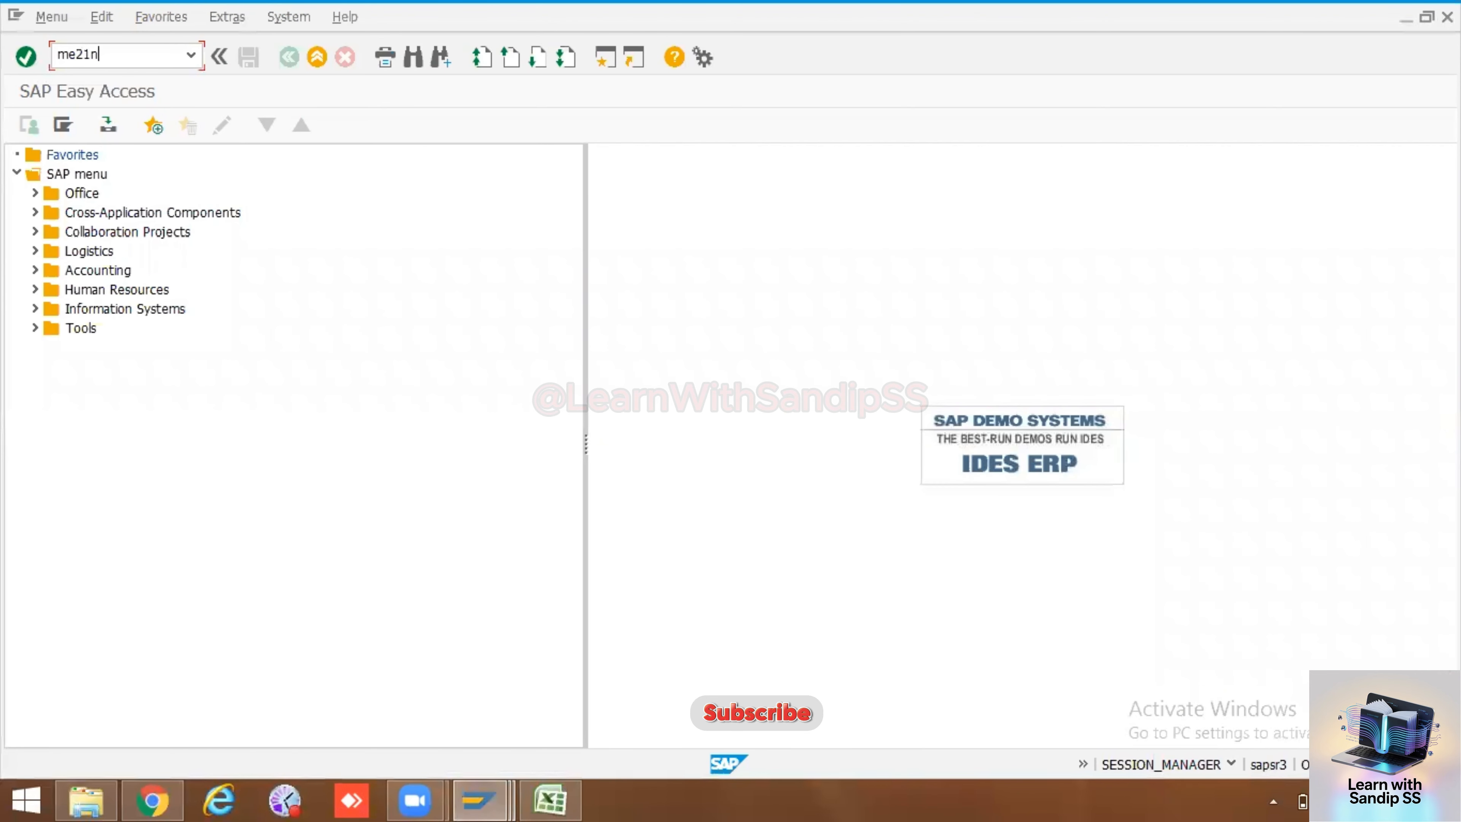
pyautogui.press('Return')
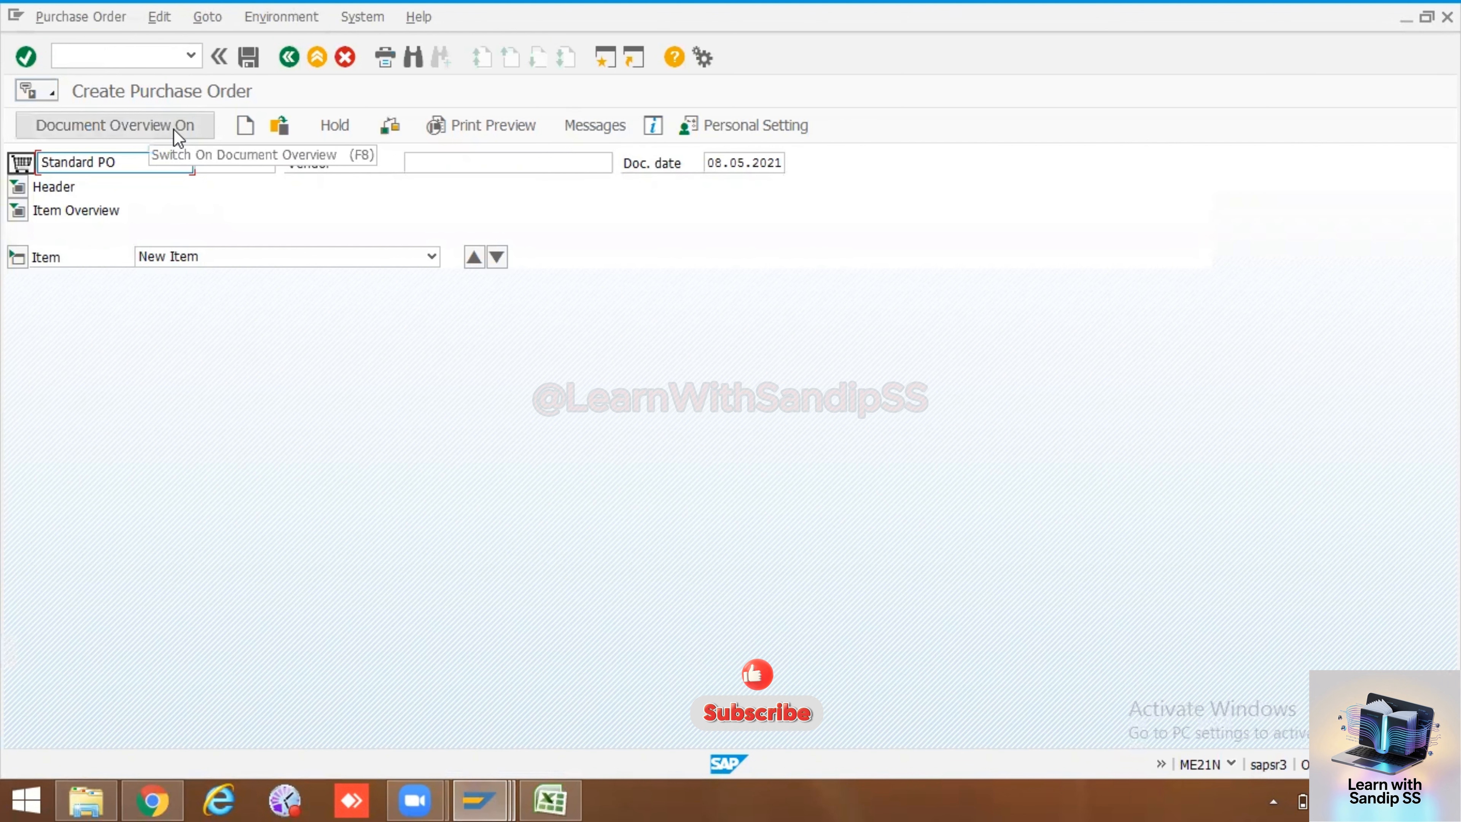
# - Turn on the document overview for the new purchase order and open its list of selection variants
pyautogui.click(178, 137)
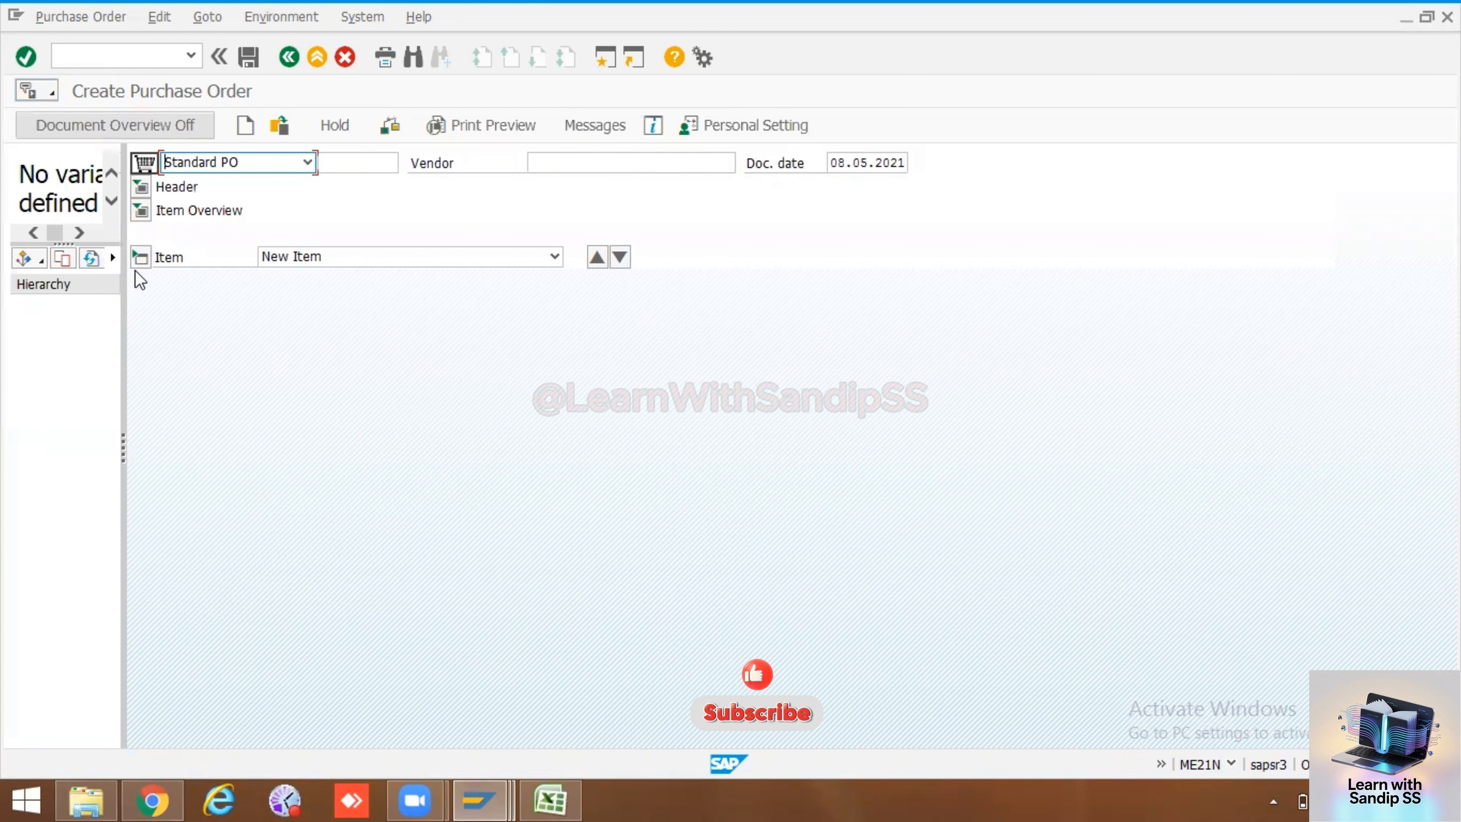
pyautogui.click(39, 263)
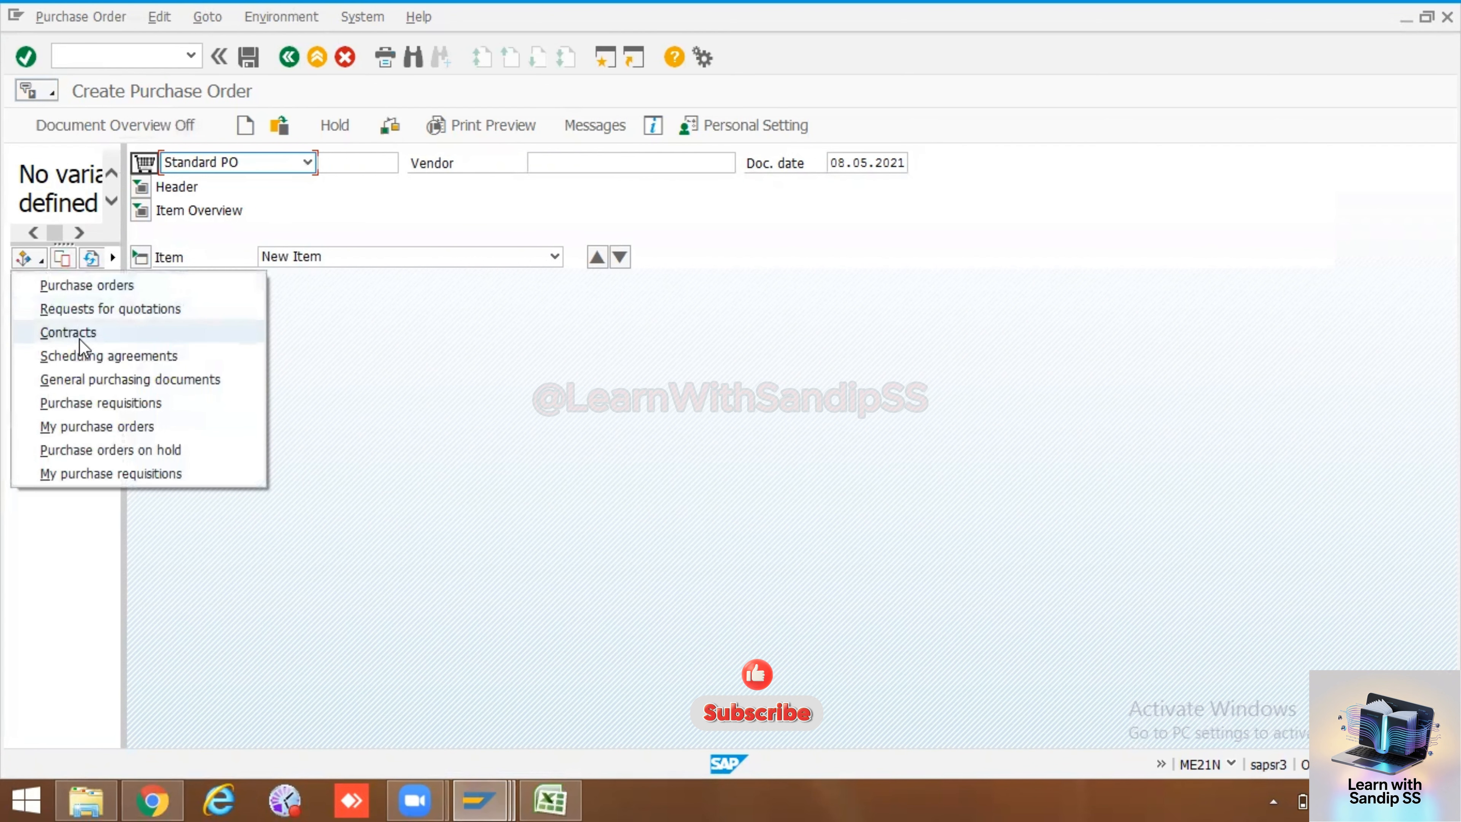